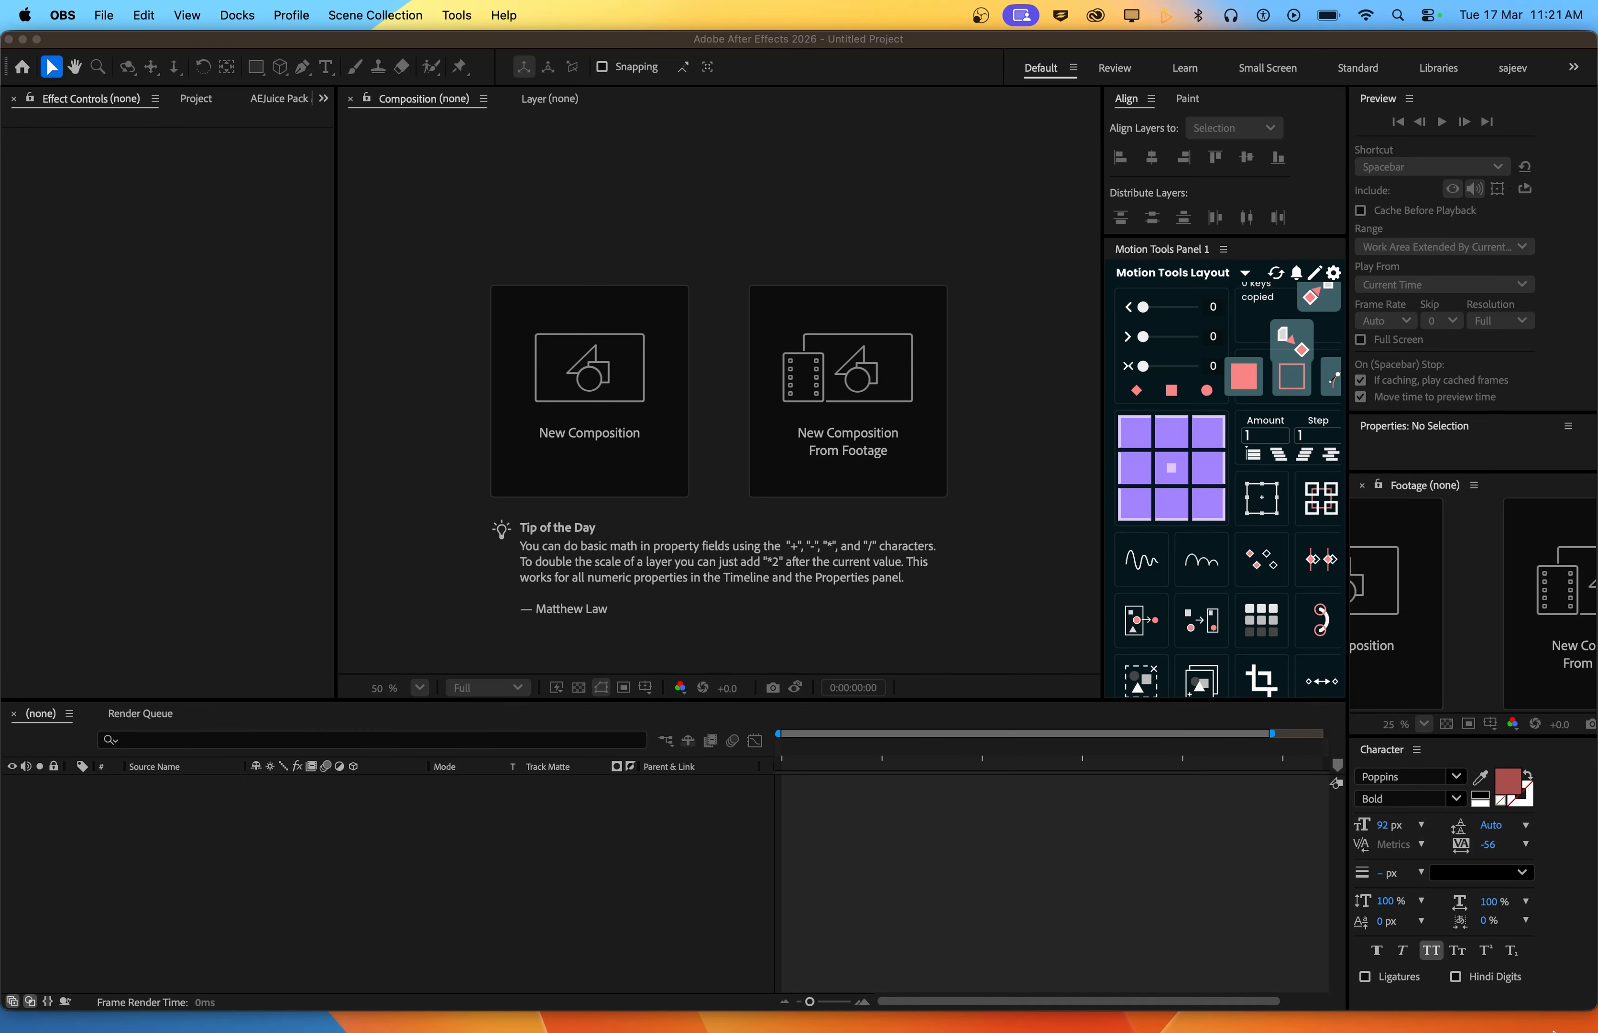
# Start a new composition and set its size to 1920 px wide by 1080 px high
pyautogui.click(193, 499)
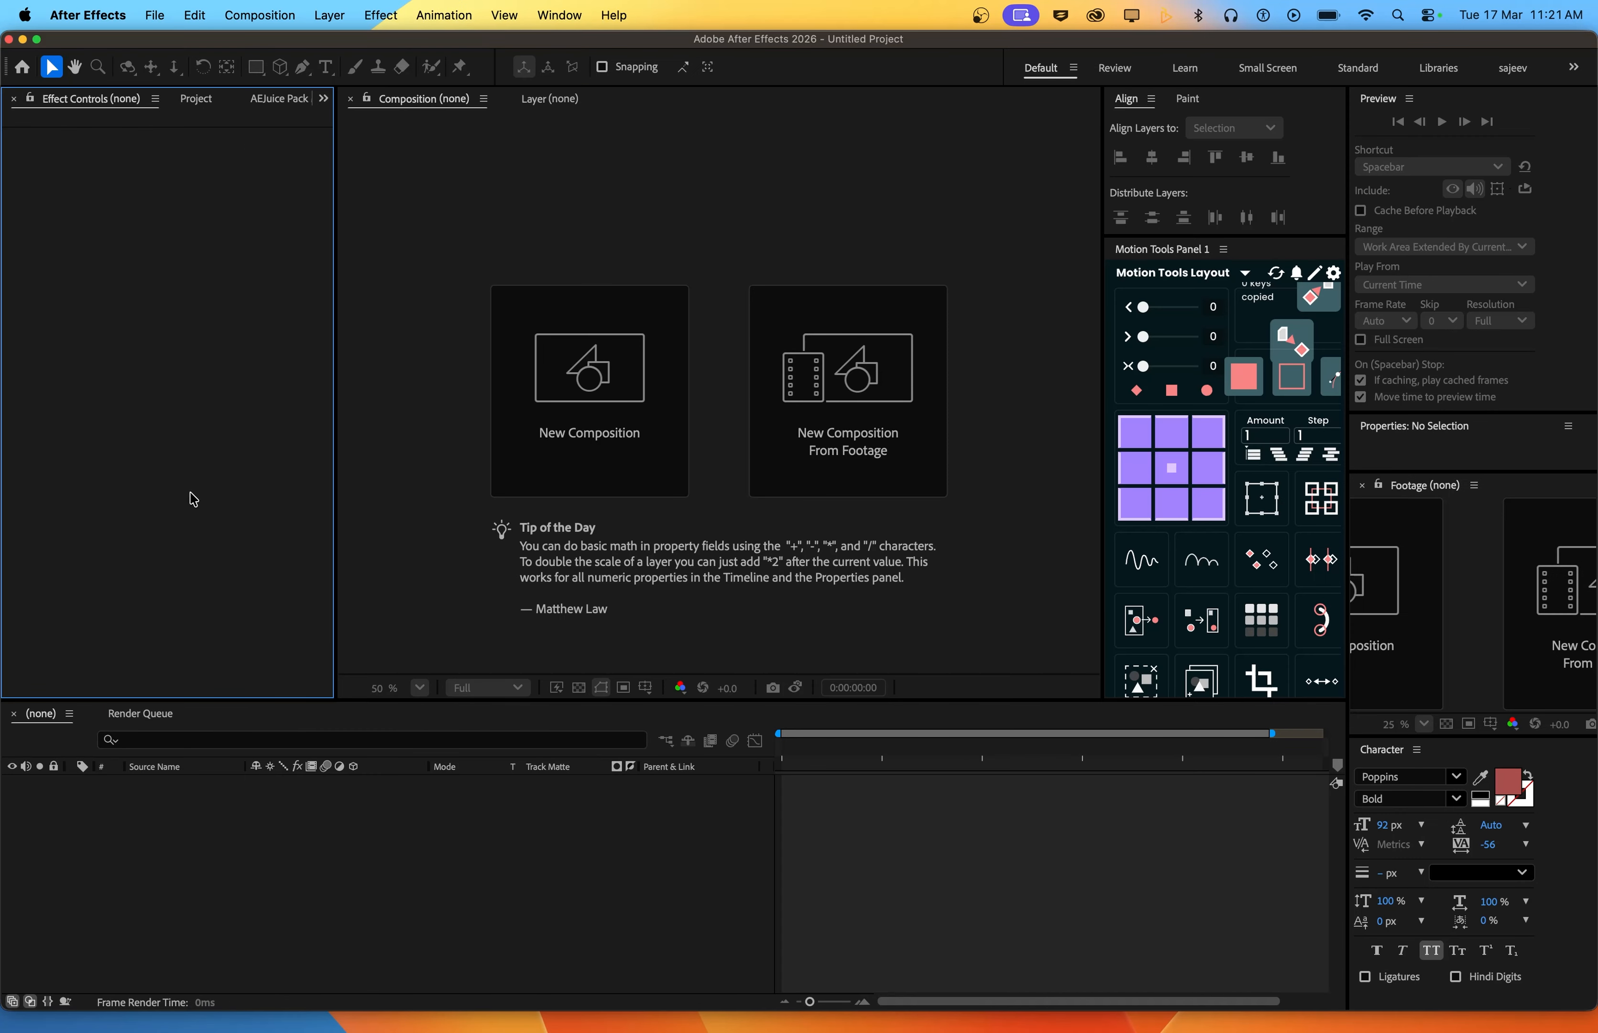
pyautogui.click(624, 459)
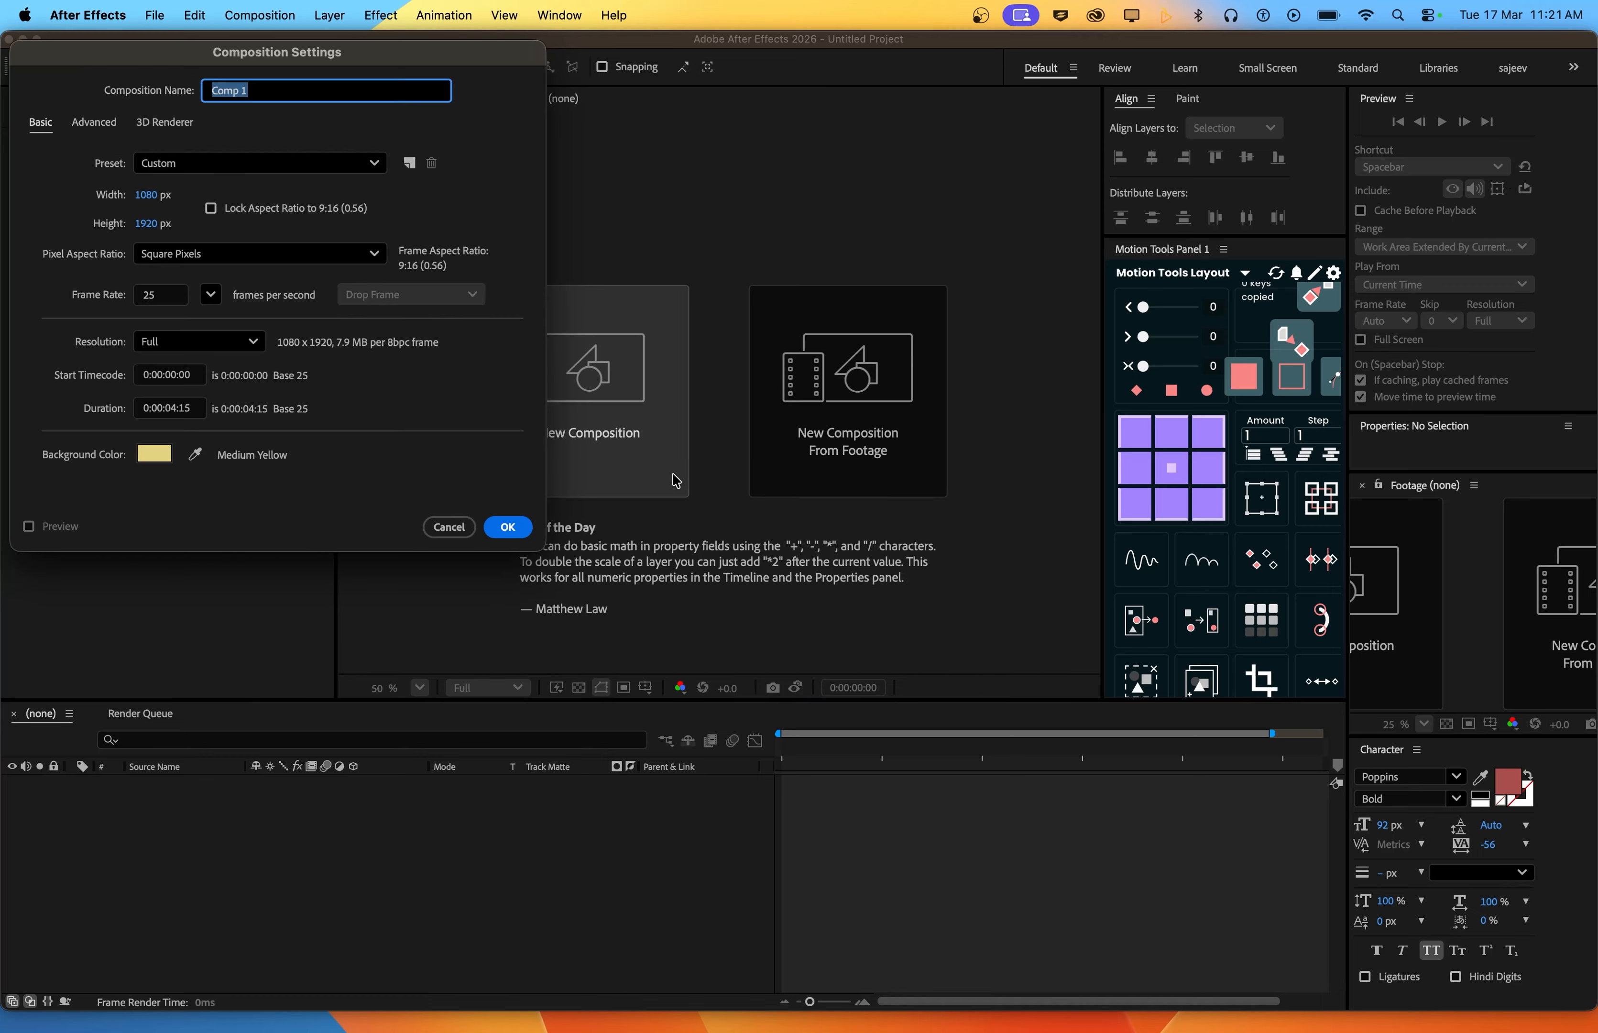
pyautogui.click(561, 212)
pyautogui.write('1920')
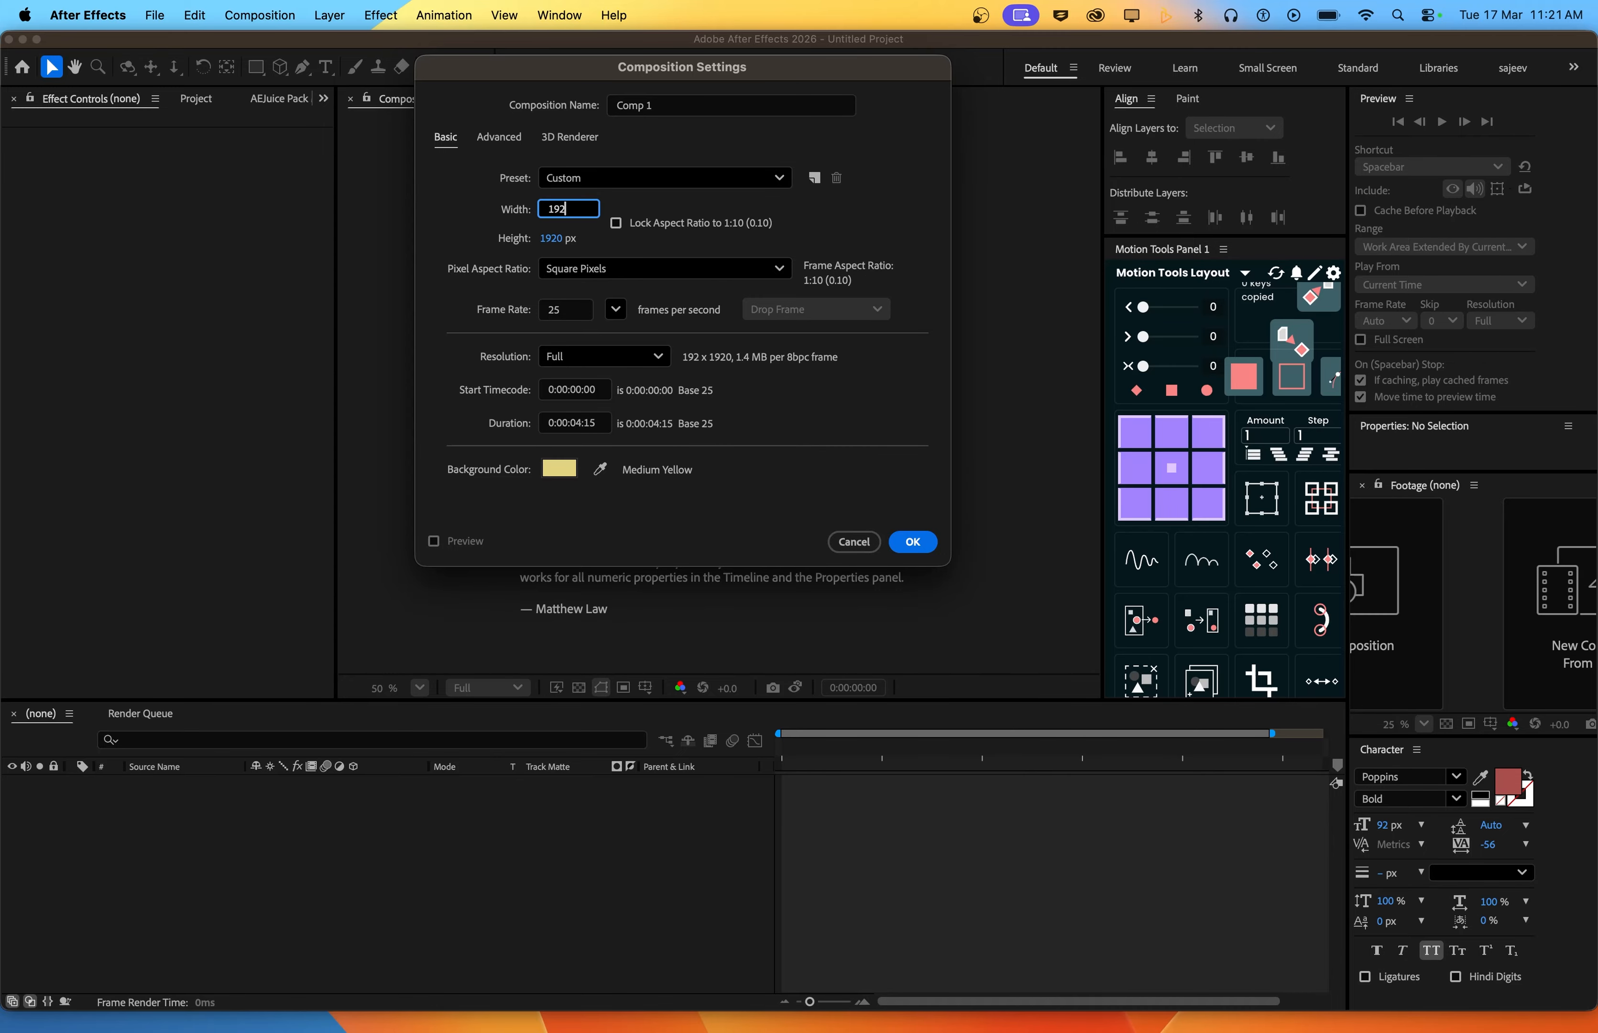
pyautogui.click(549, 238)
pyautogui.write('1080')
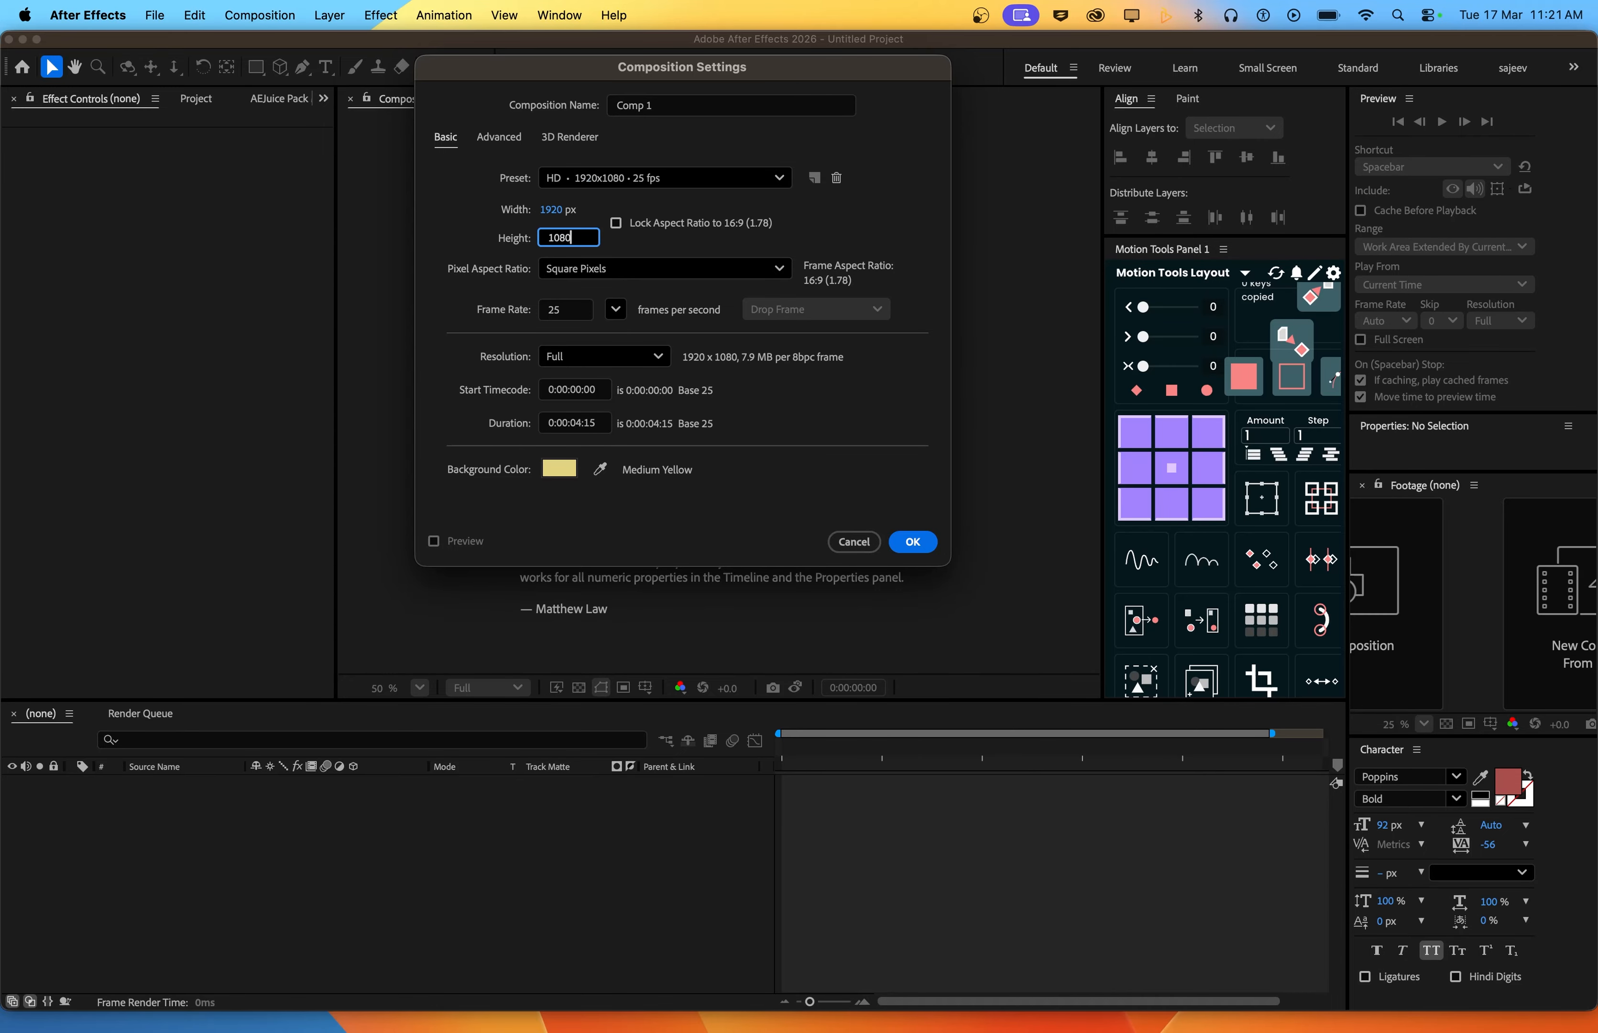
# Set the new composition's duration to 0:00:05:00
pyautogui.click(443, 195)
pyautogui.moveTo(603, 423); pyautogui.dragTo(577, 421)
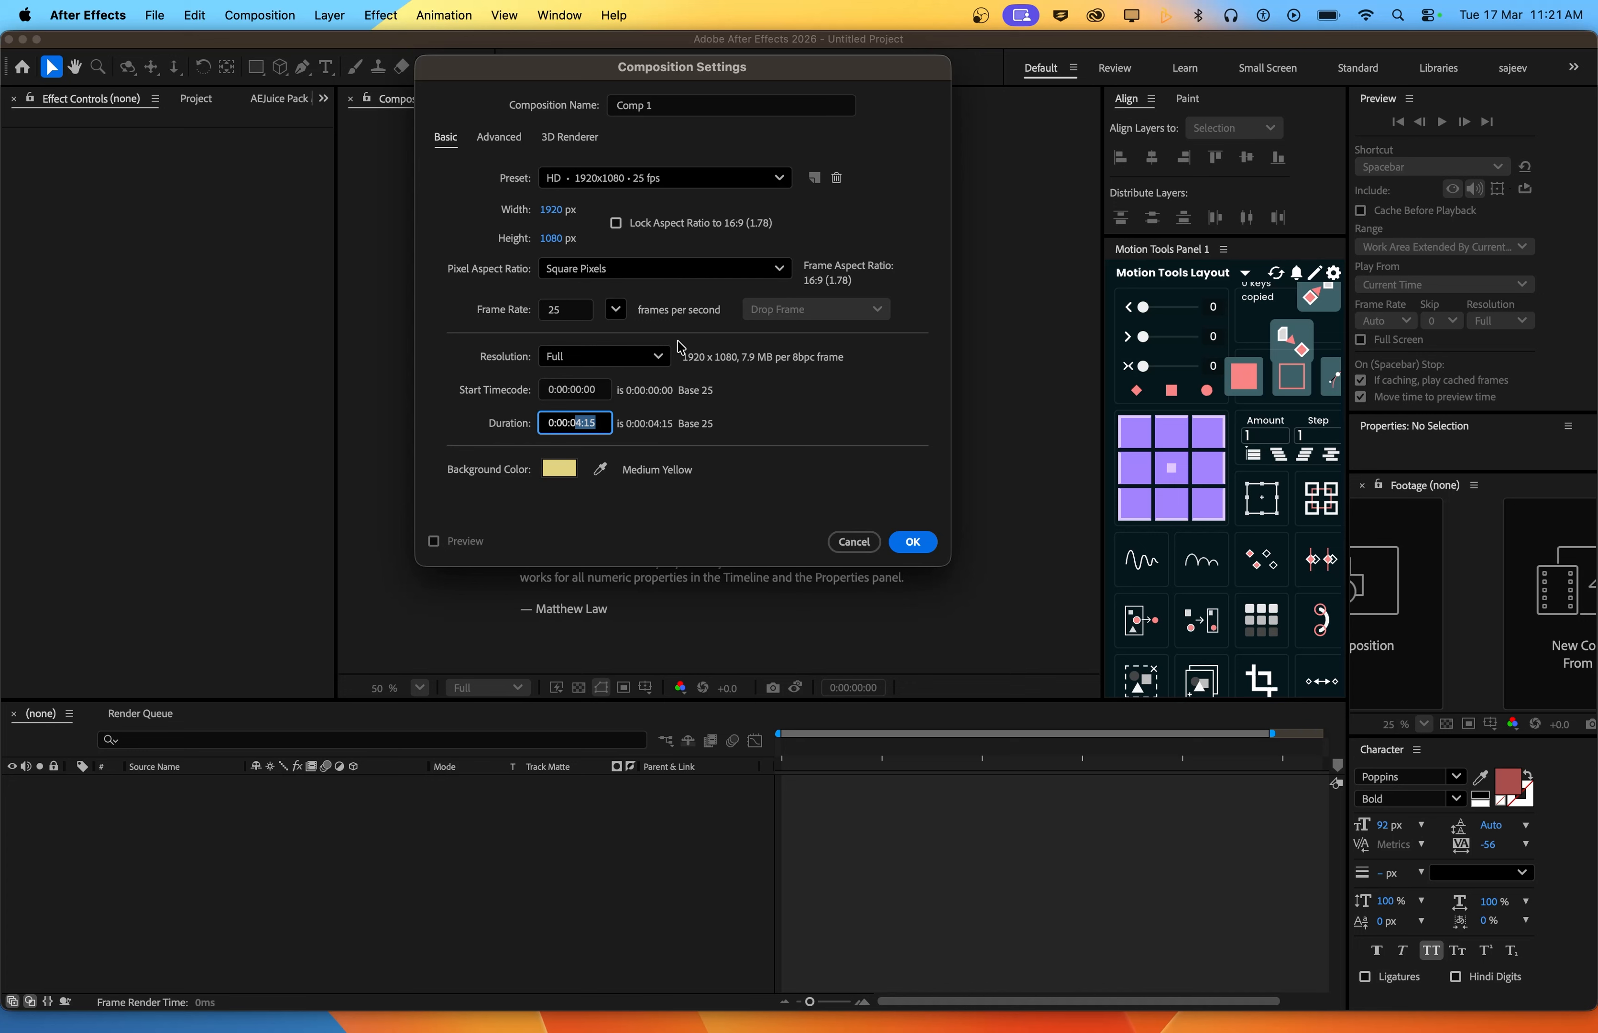
pyautogui.write('5')
pyautogui.click(704, 514)
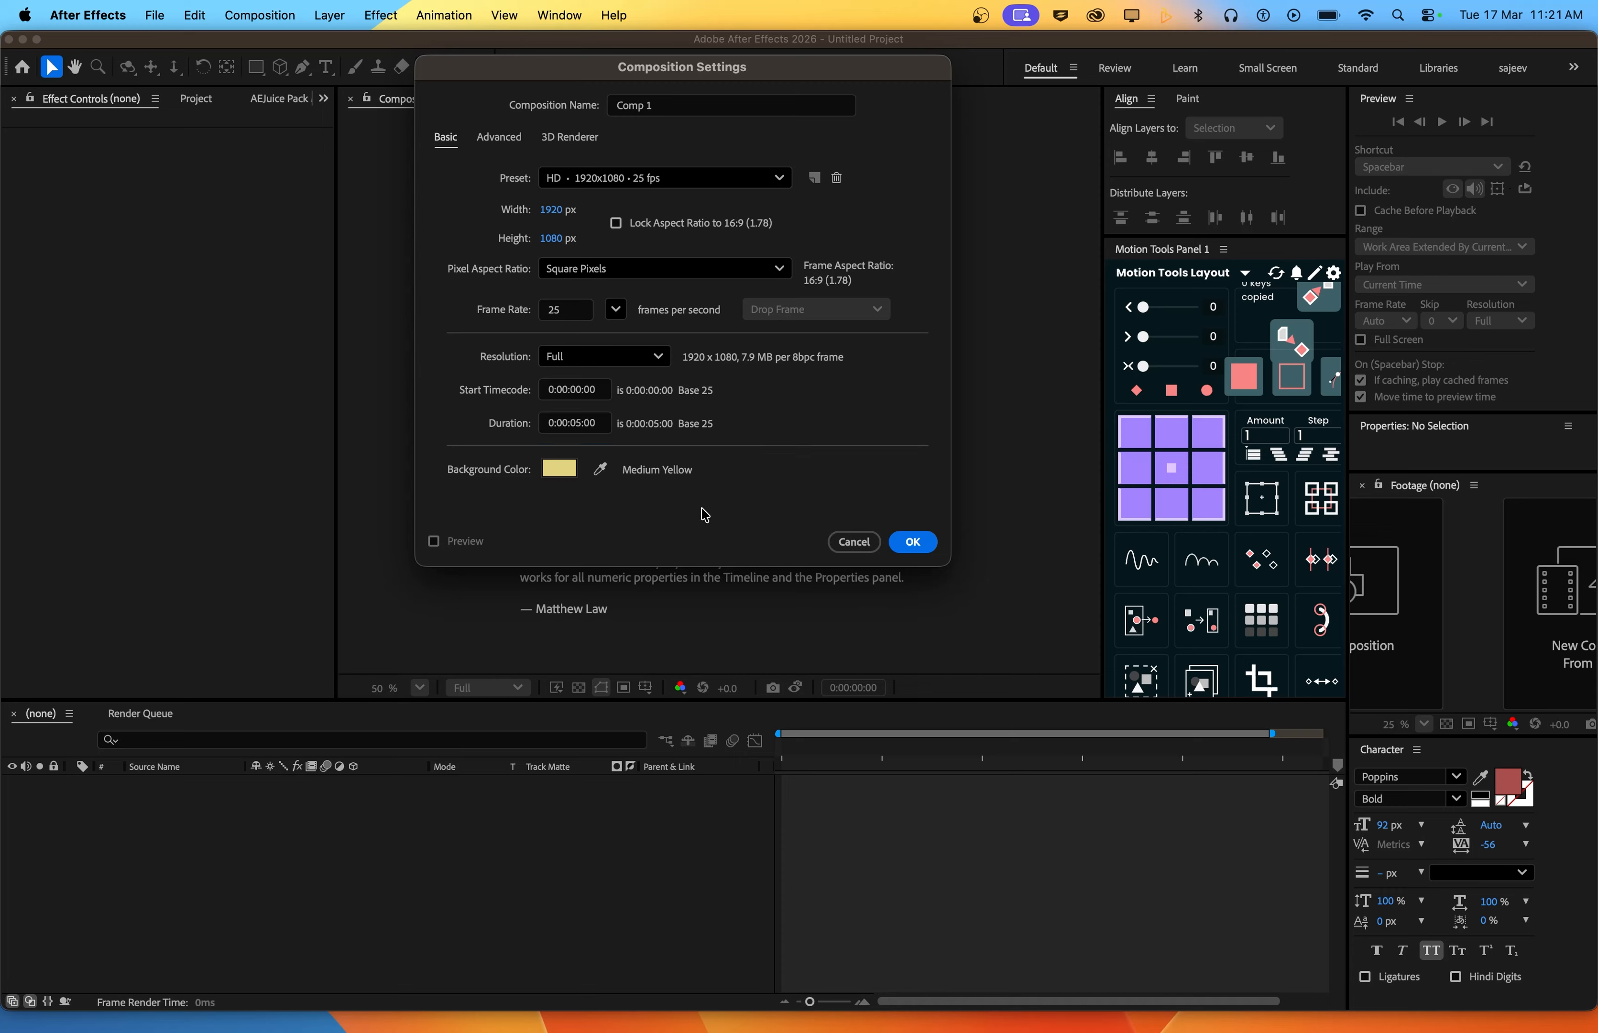
# Choose a medium orange background color, F4A05D, for the composition
pyautogui.click(553, 470)
pyautogui.moveTo(107, 141); pyautogui.dragTo(142, 105)
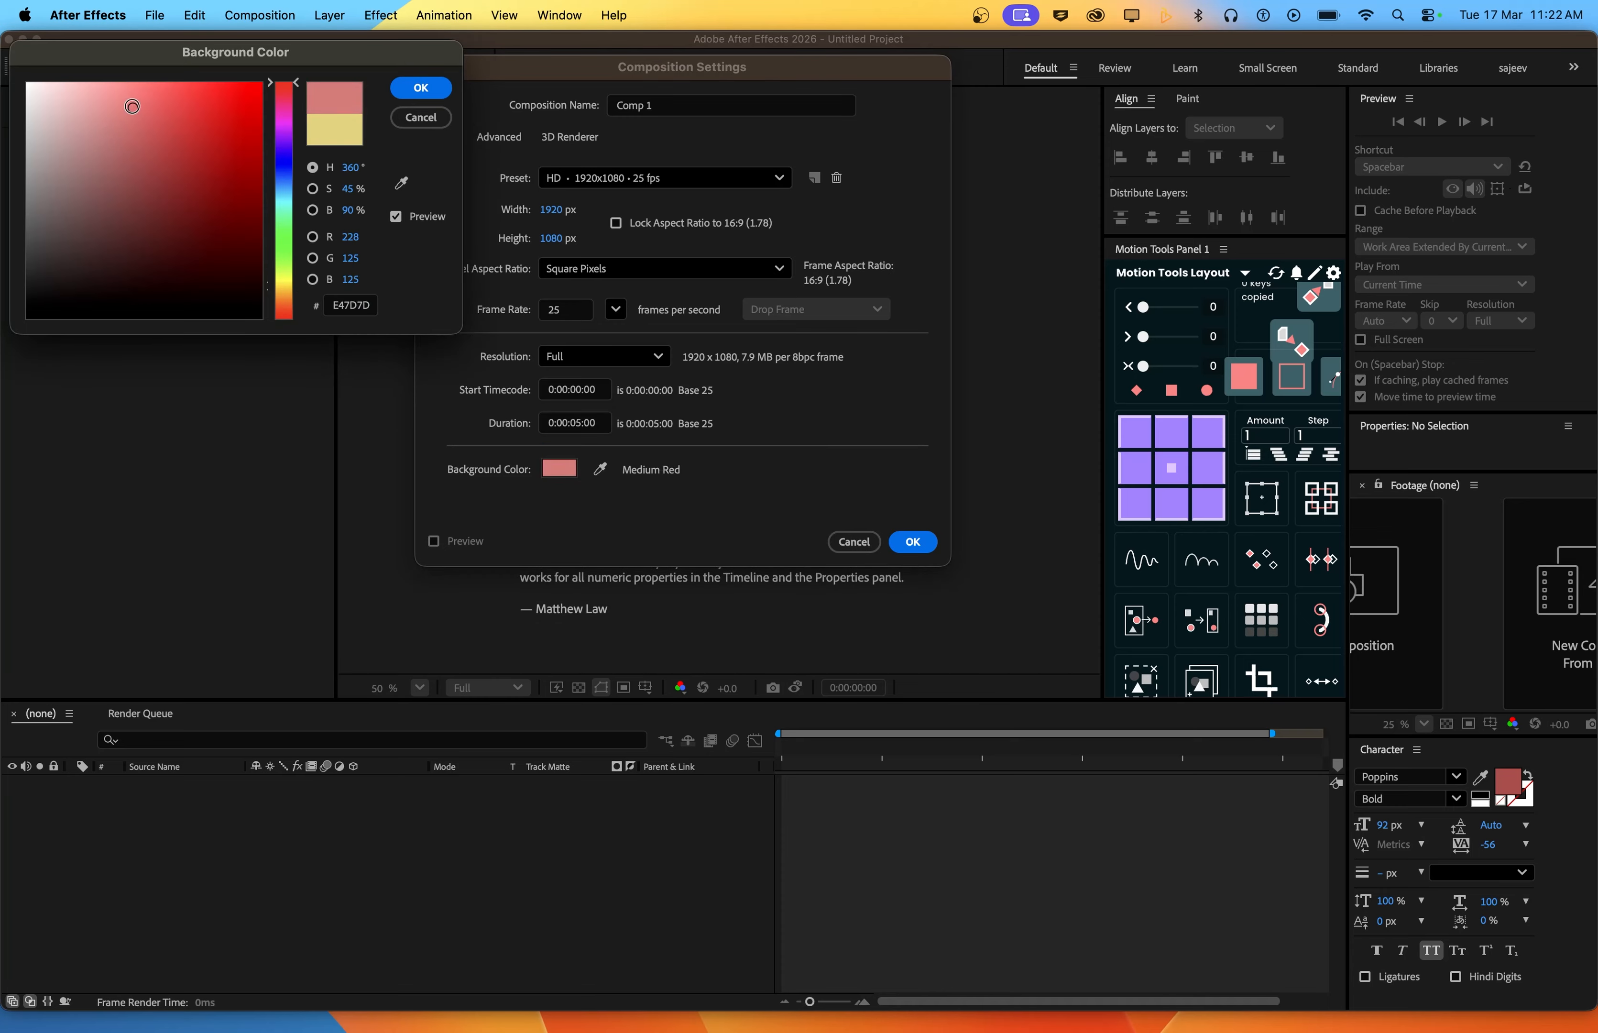
pyautogui.moveTo(280, 265); pyautogui.dragTo(286, 305)
pyautogui.moveTo(161, 94); pyautogui.dragTo(171, 92)
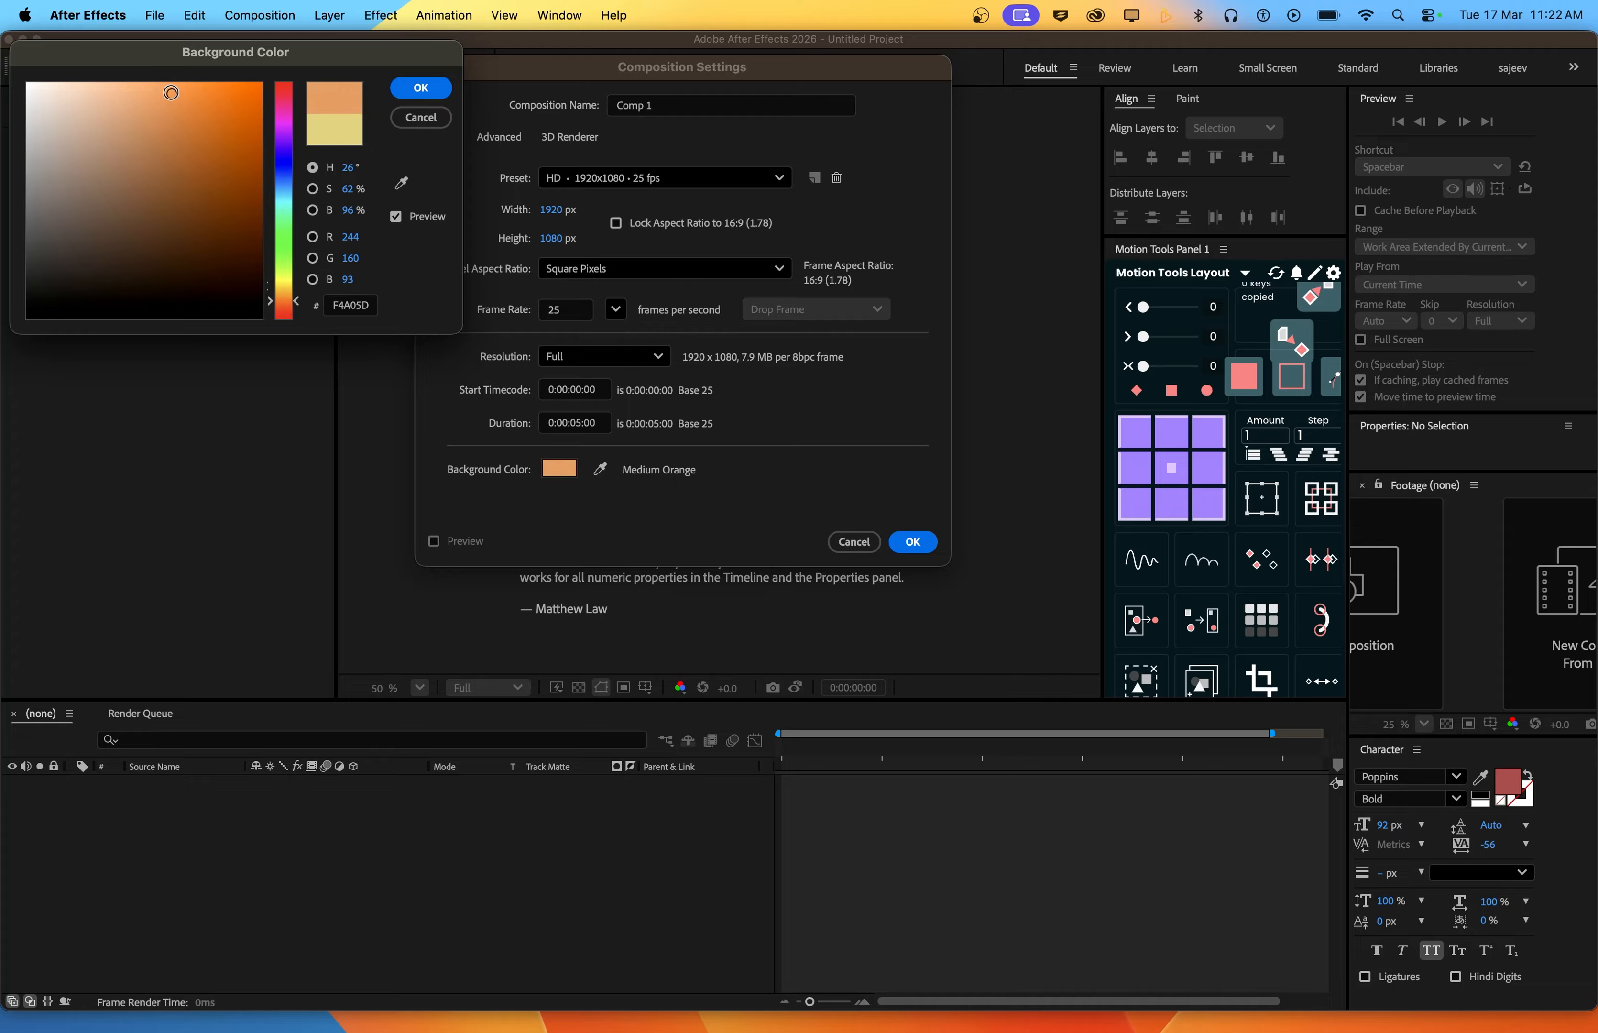
pyautogui.click(421, 87)
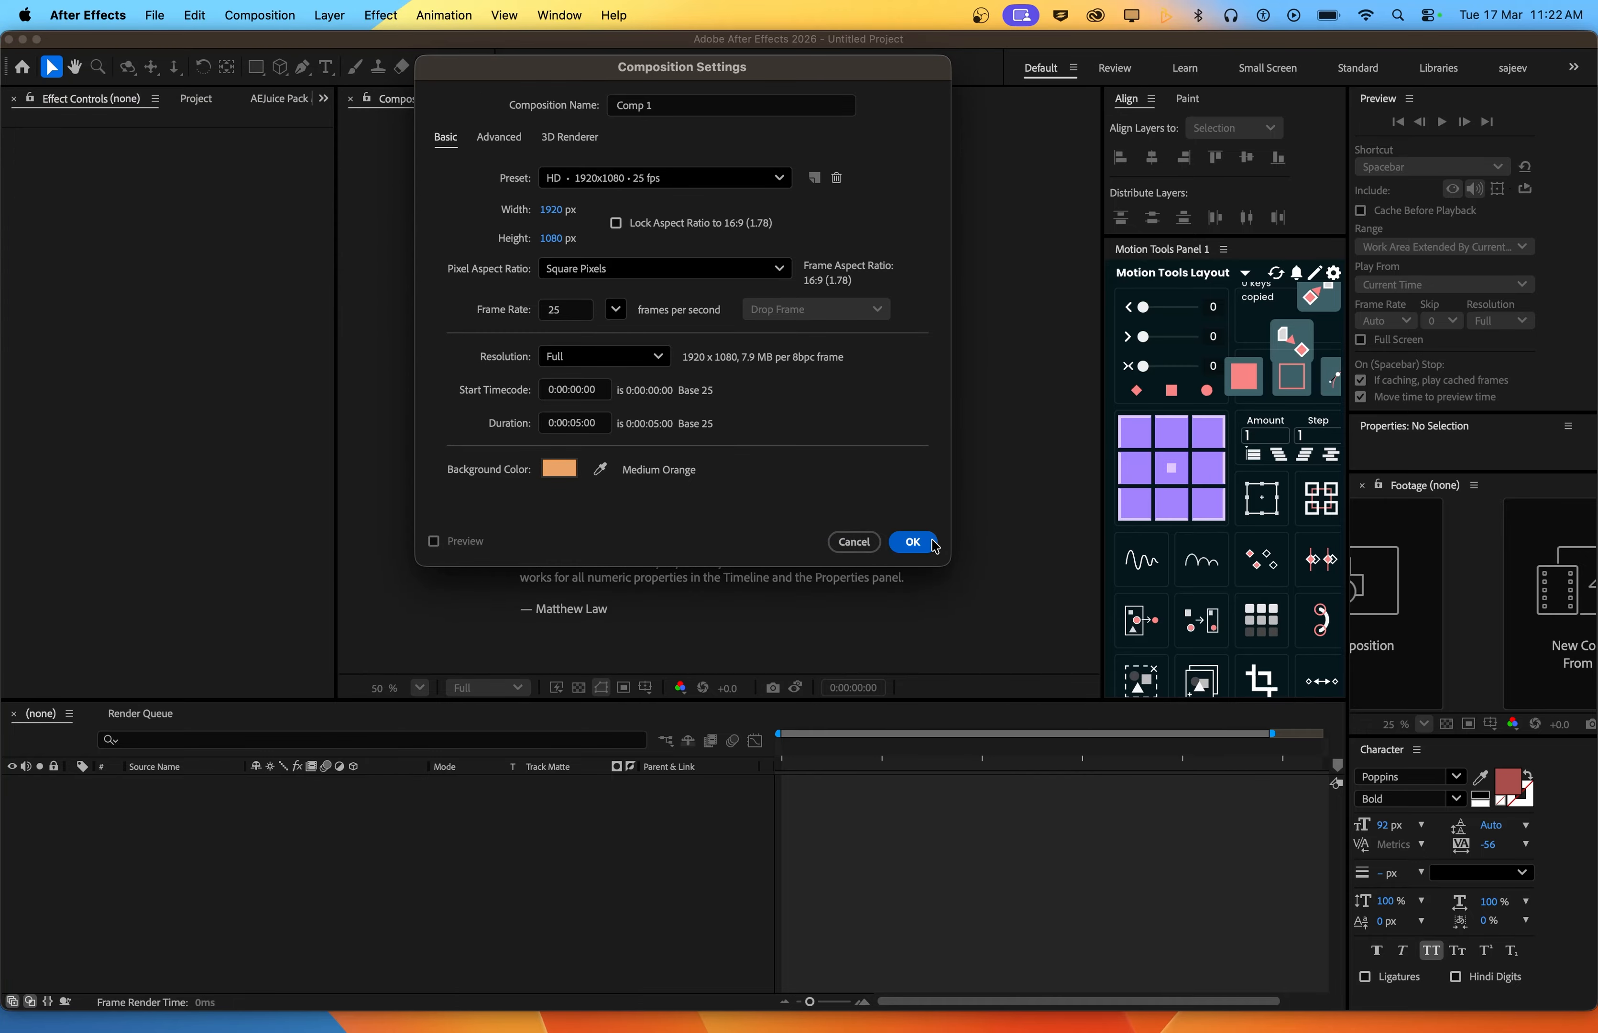
# Name the composition Sticker_effect and create it
pyautogui.click(678, 101)
pyautogui.write('Sticker_effect')
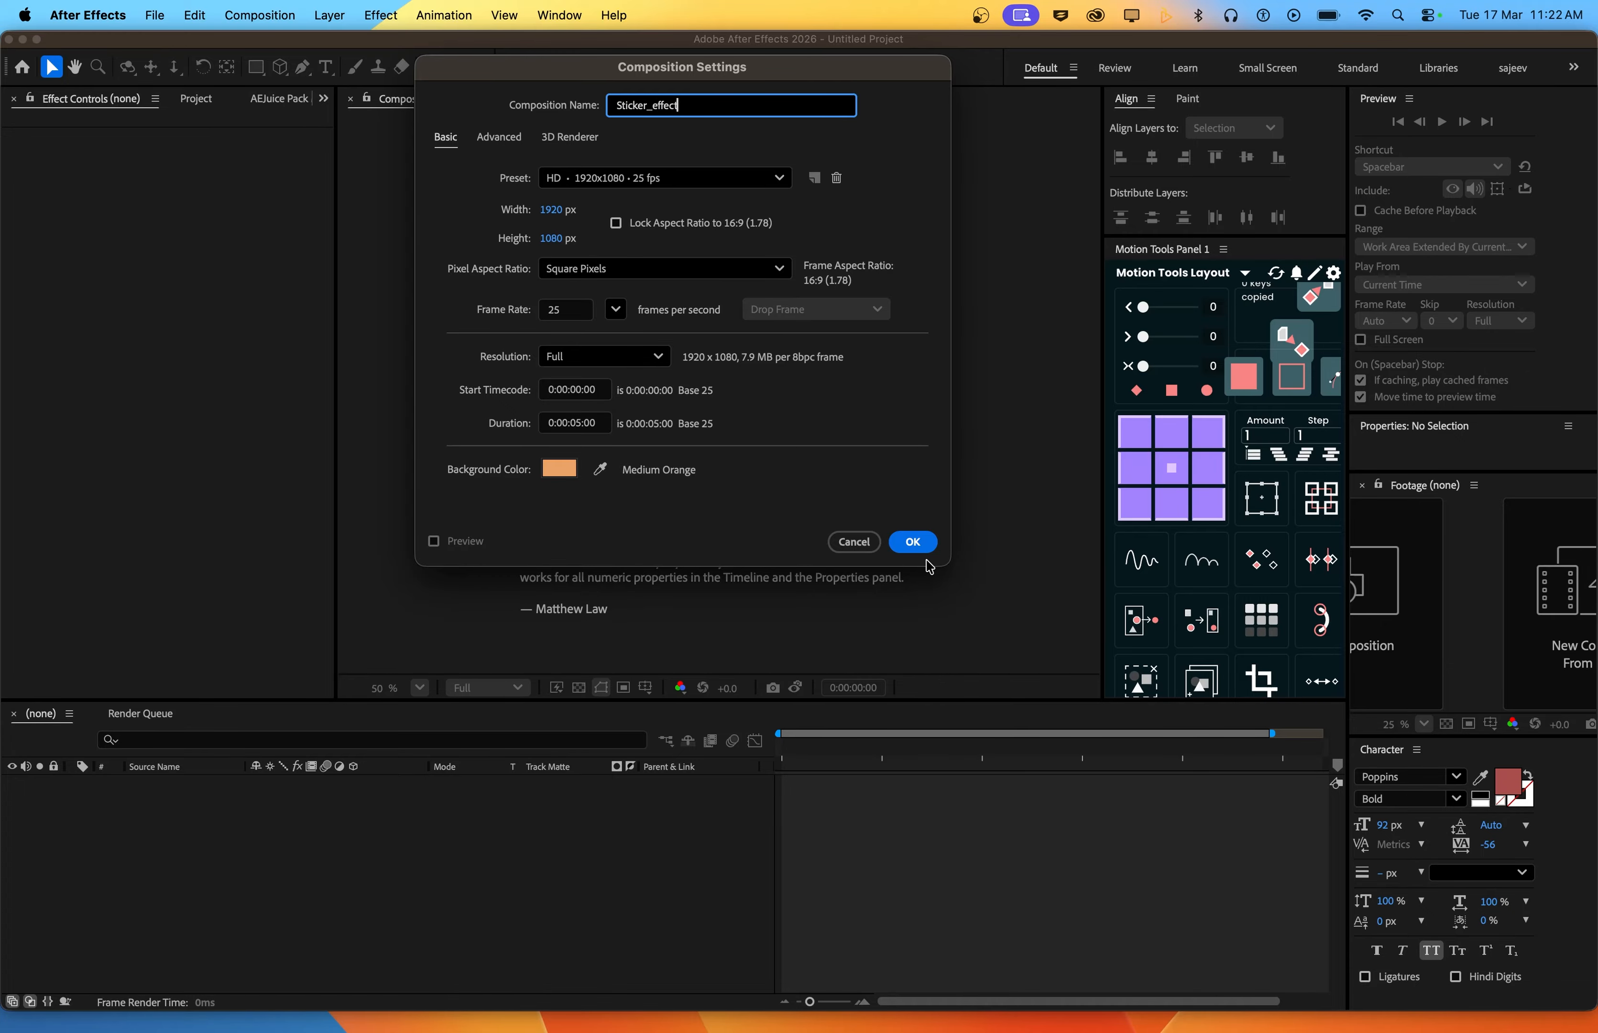
pyautogui.click(920, 548)
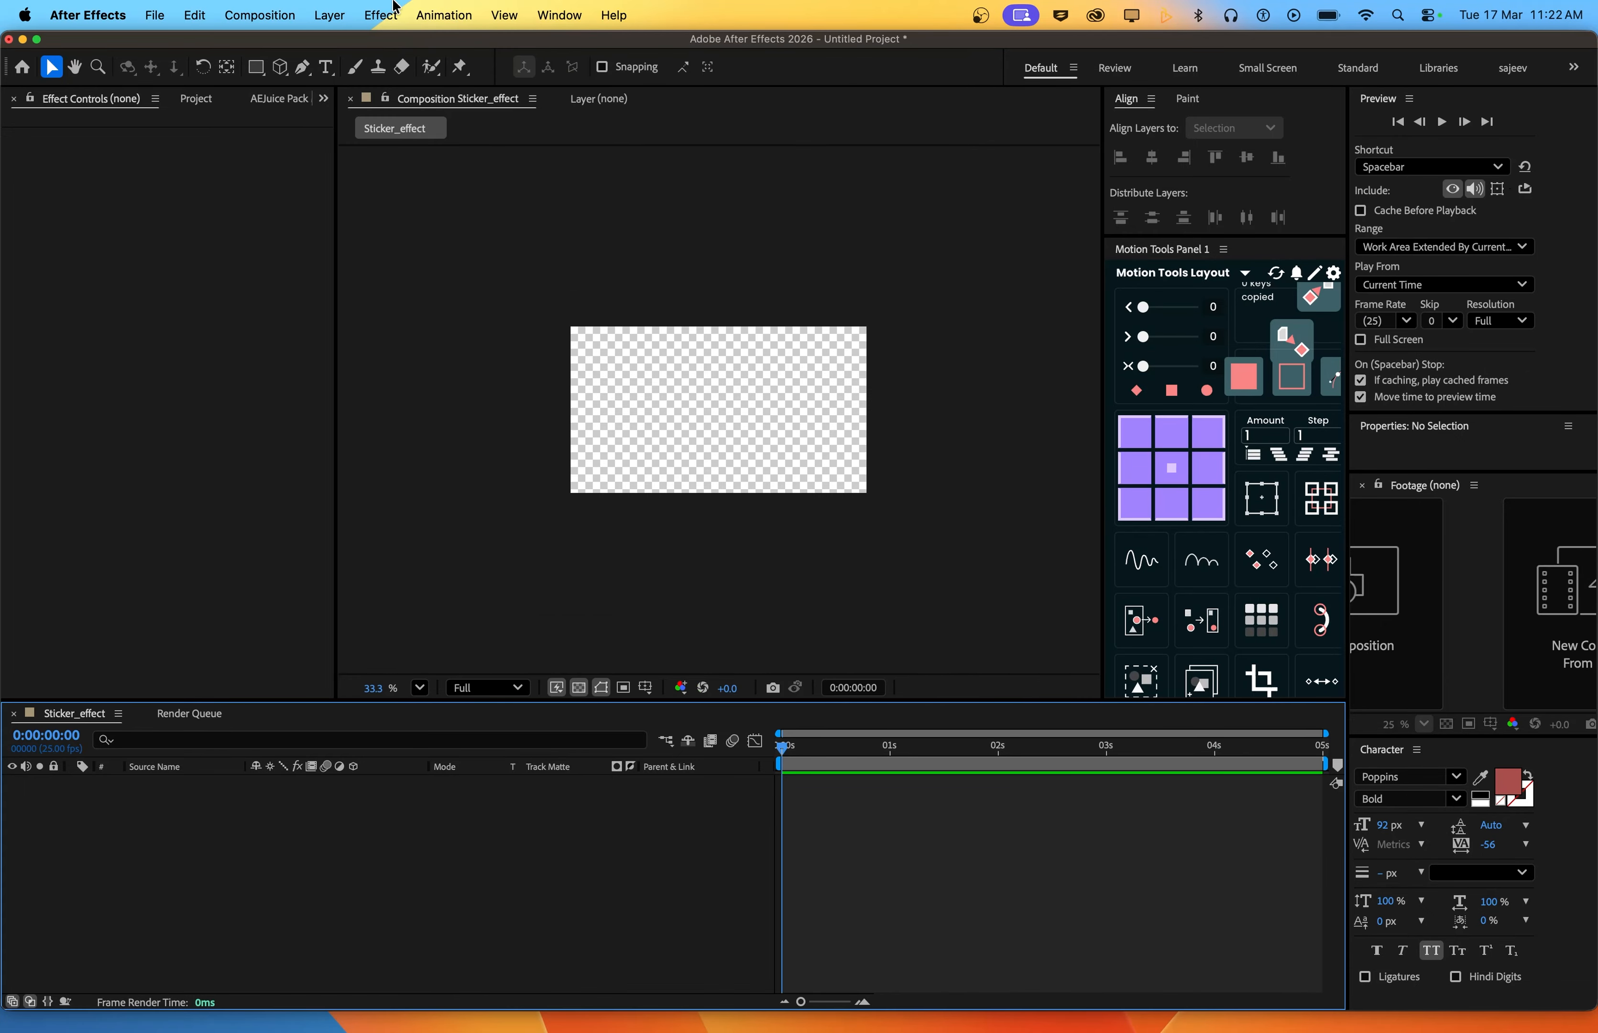
# Turn off the transparency grid and set the composition viewer's magnification to Fit
pyautogui.click(579, 687)
pyautogui.click(419, 687)
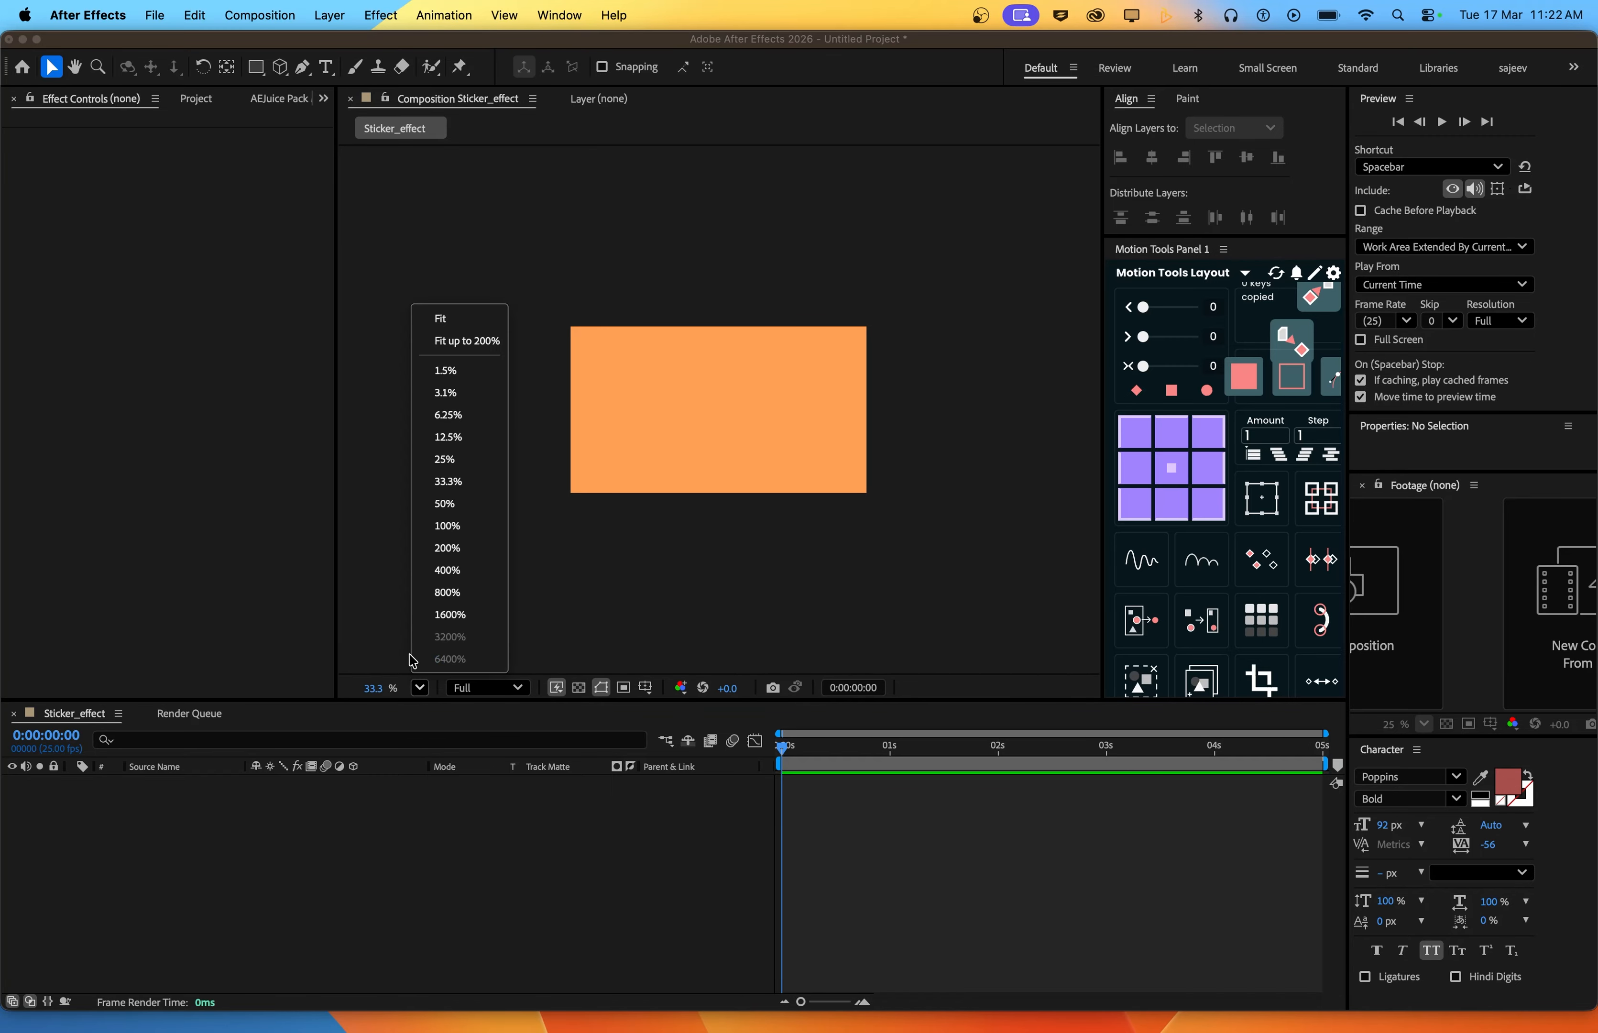
pyautogui.click(460, 315)
pyautogui.press('super+0')
# Add a text layer reading STICKER and move it toward the middle of the composition
pyautogui.click(325, 66)
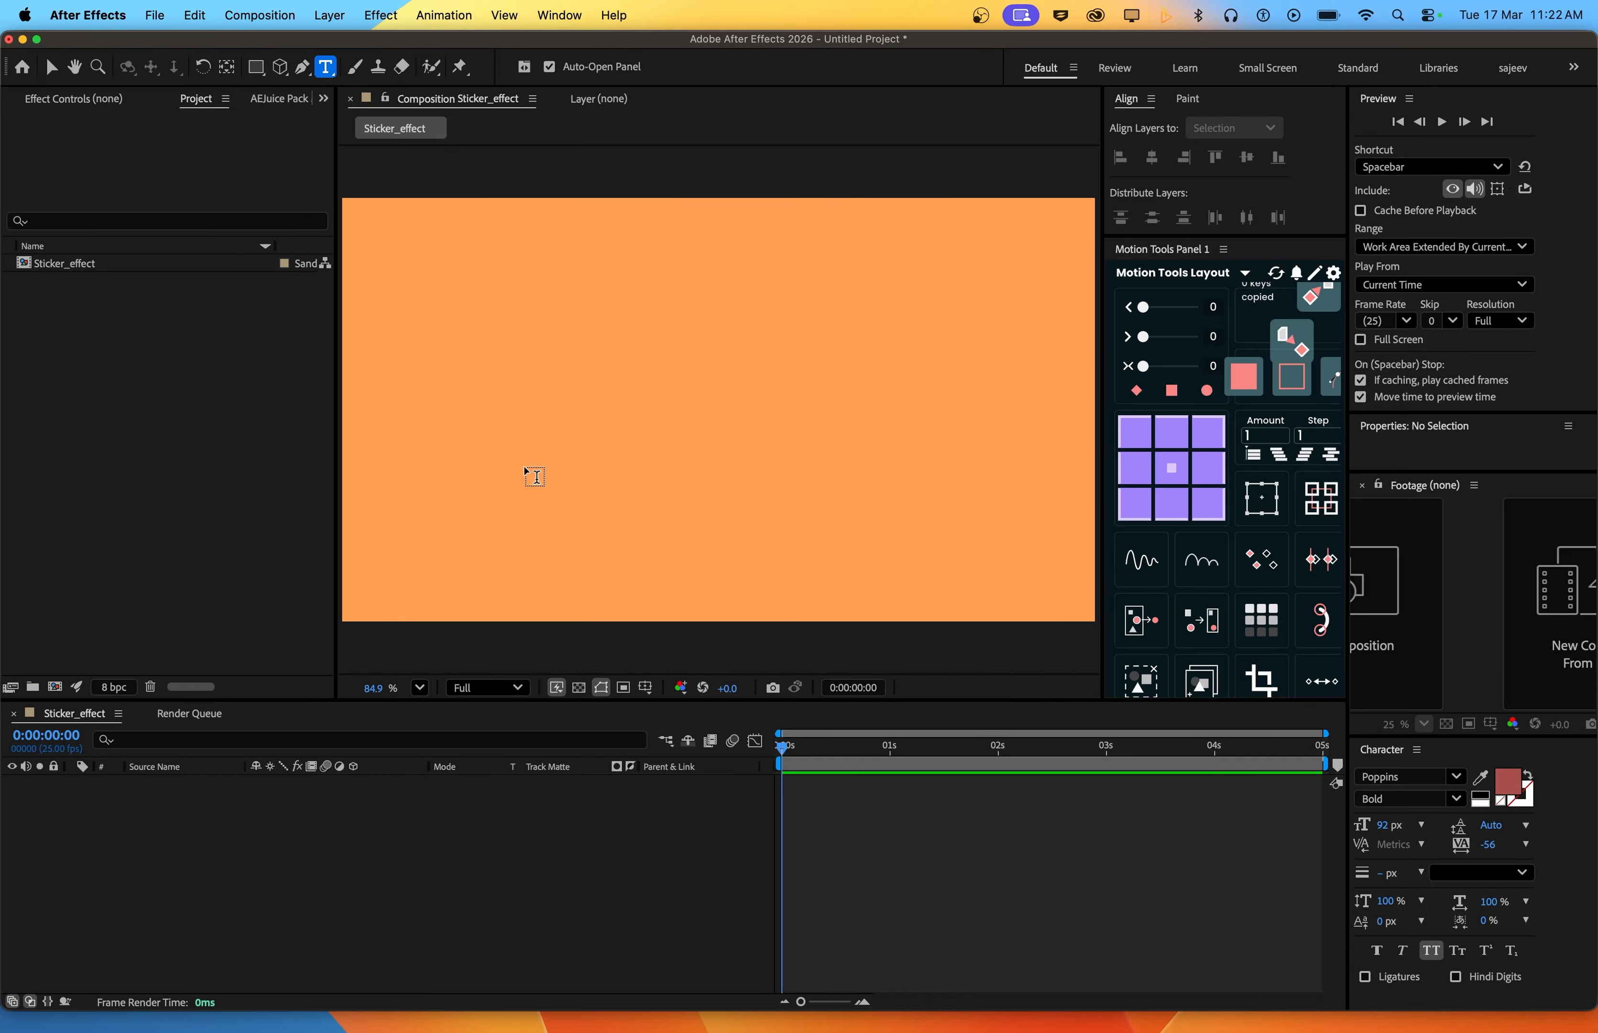
pyautogui.click(419, 430)
pyautogui.write('S')
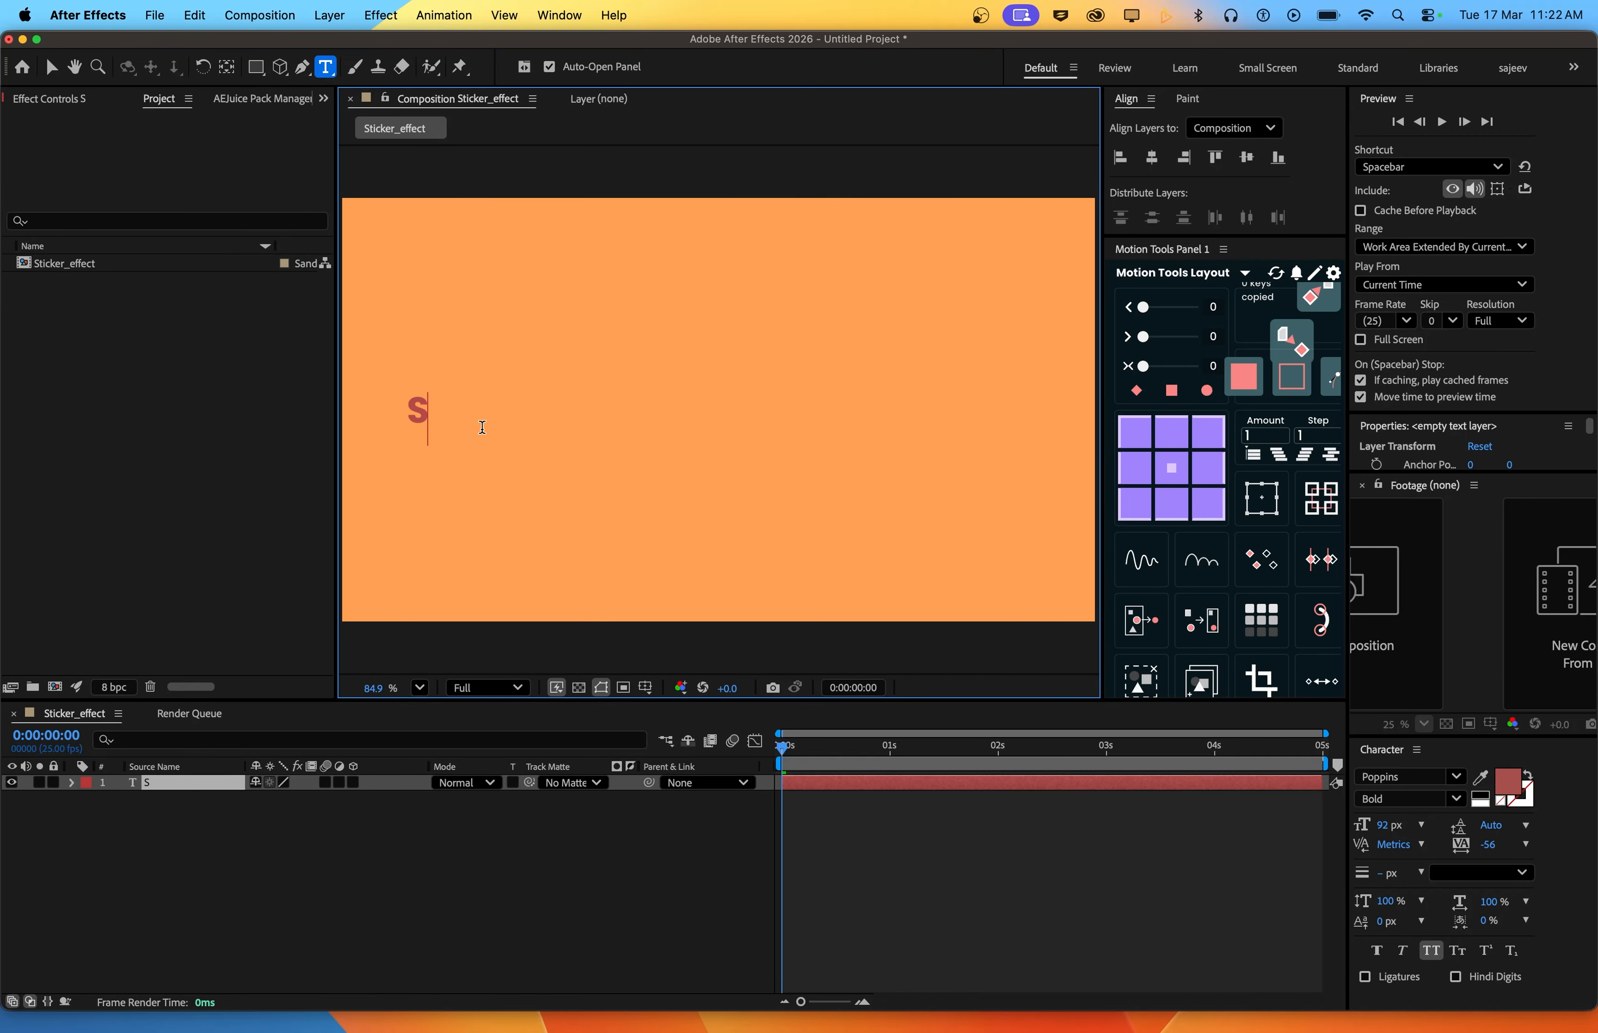
pyautogui.write('TICKER')
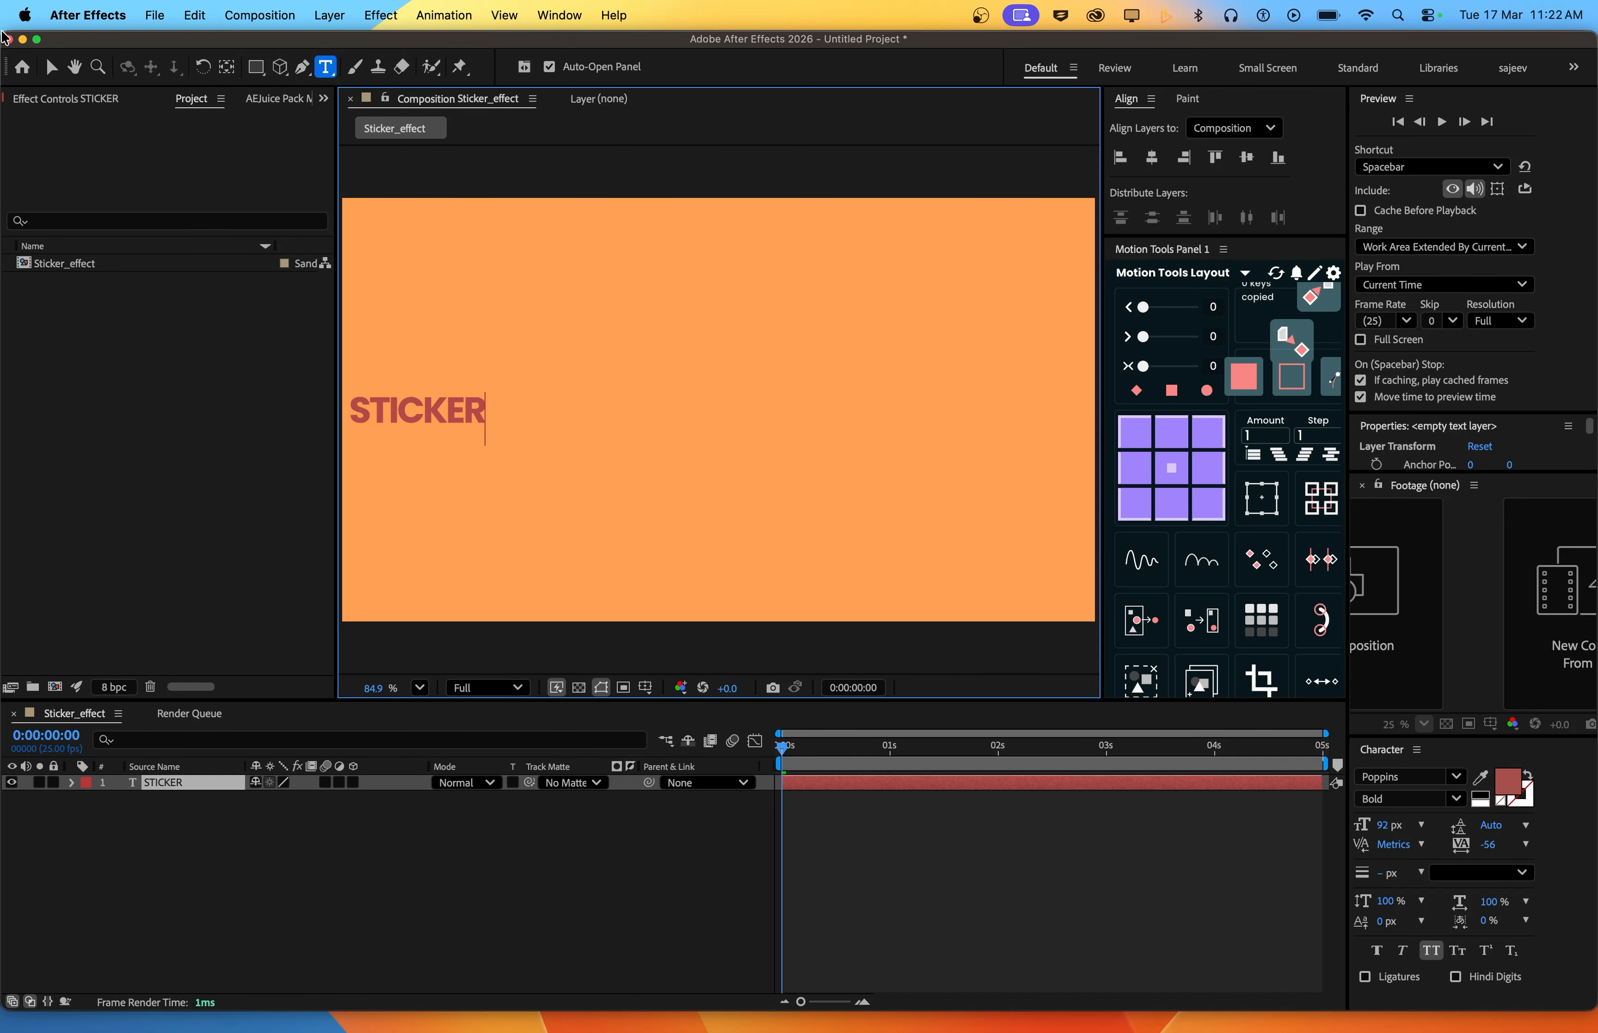
pyautogui.click(51, 67)
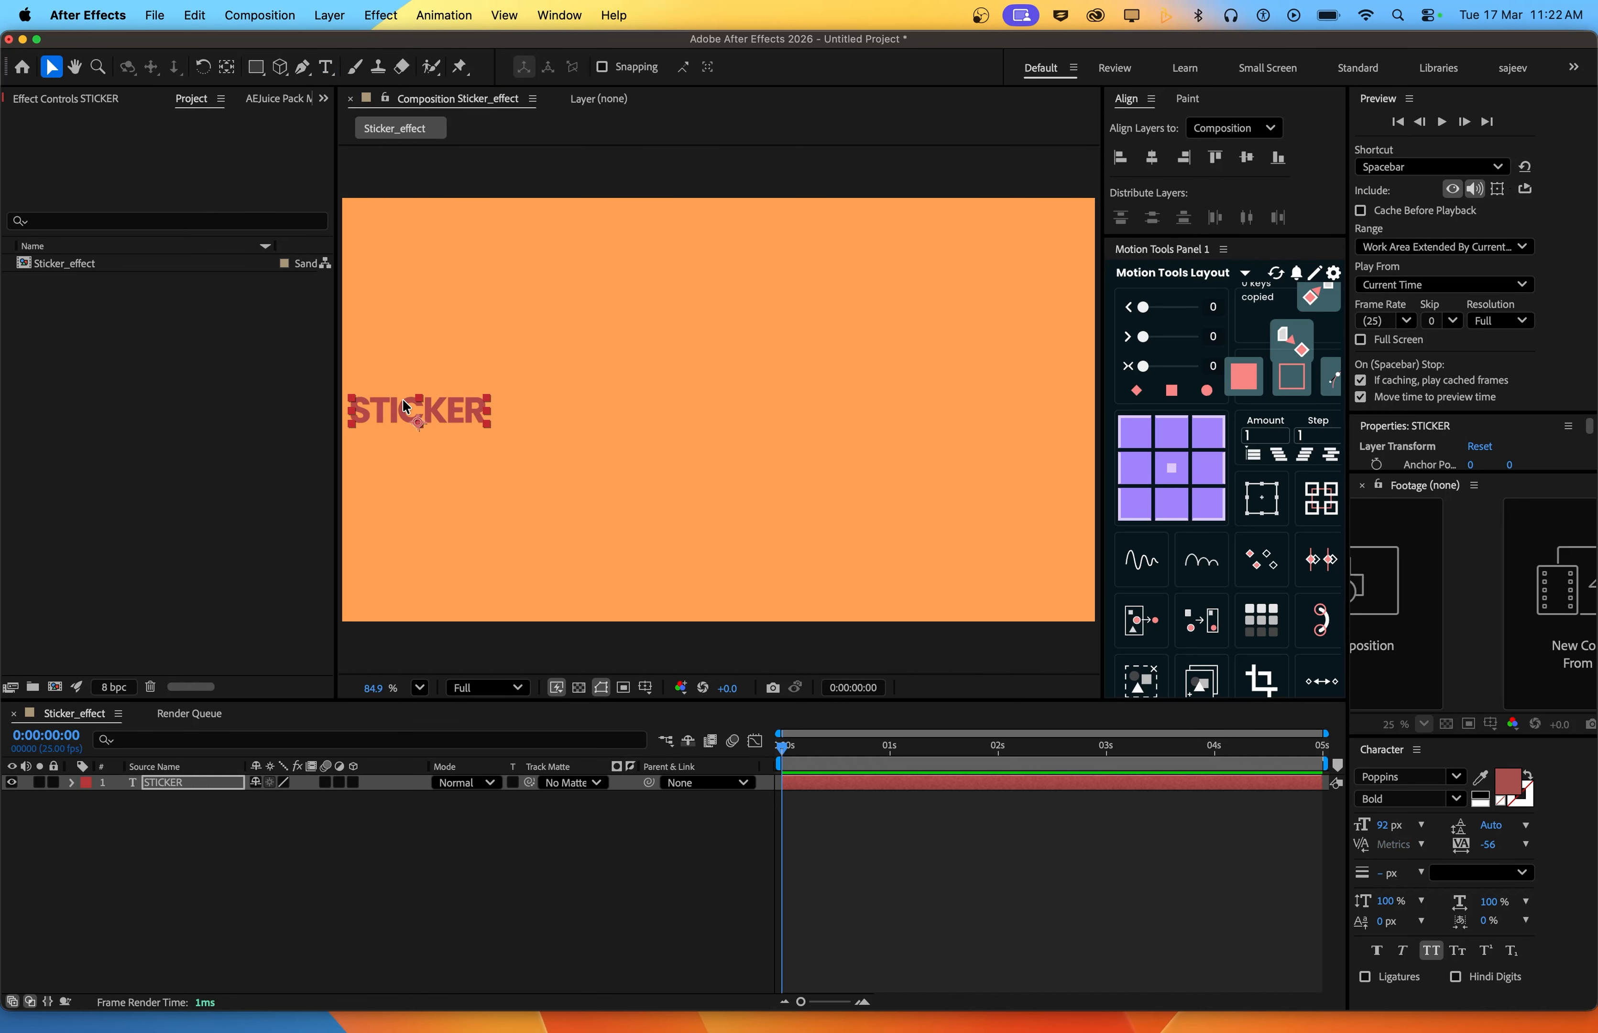
pyautogui.moveTo(423, 407); pyautogui.dragTo(492, 413)
pyautogui.moveTo(492, 414); pyautogui.dragTo(589, 402)
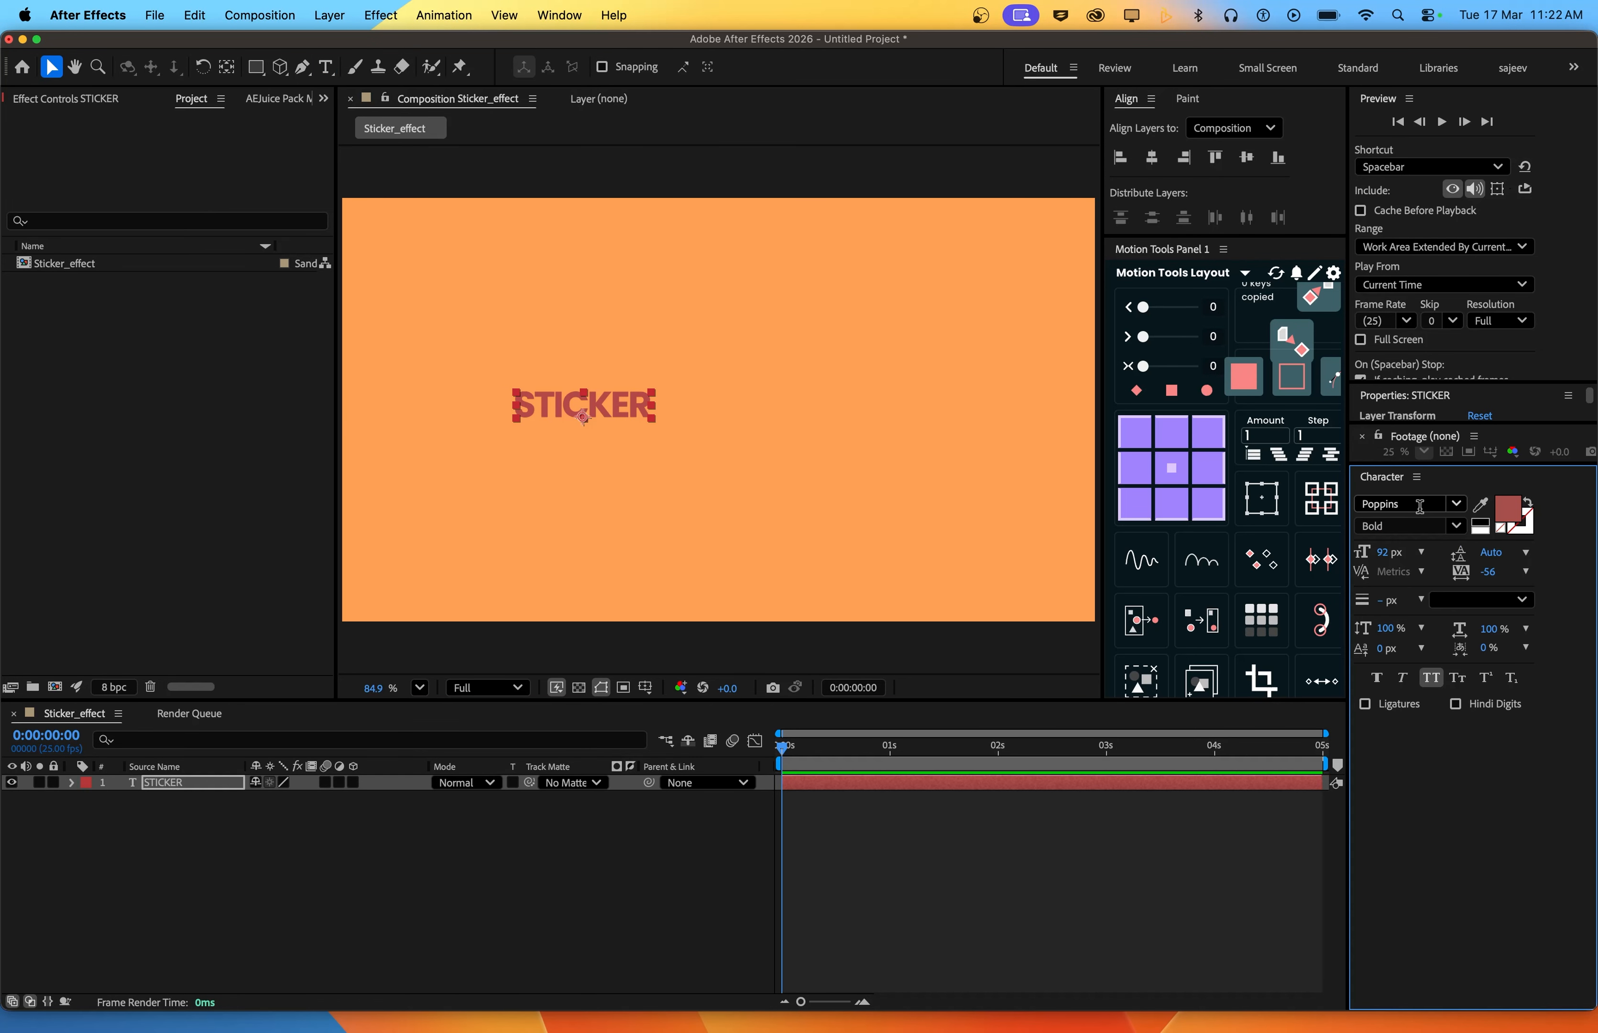
# Change the STICKER text's font to Roboto Bold
pyautogui.click(1419, 505)
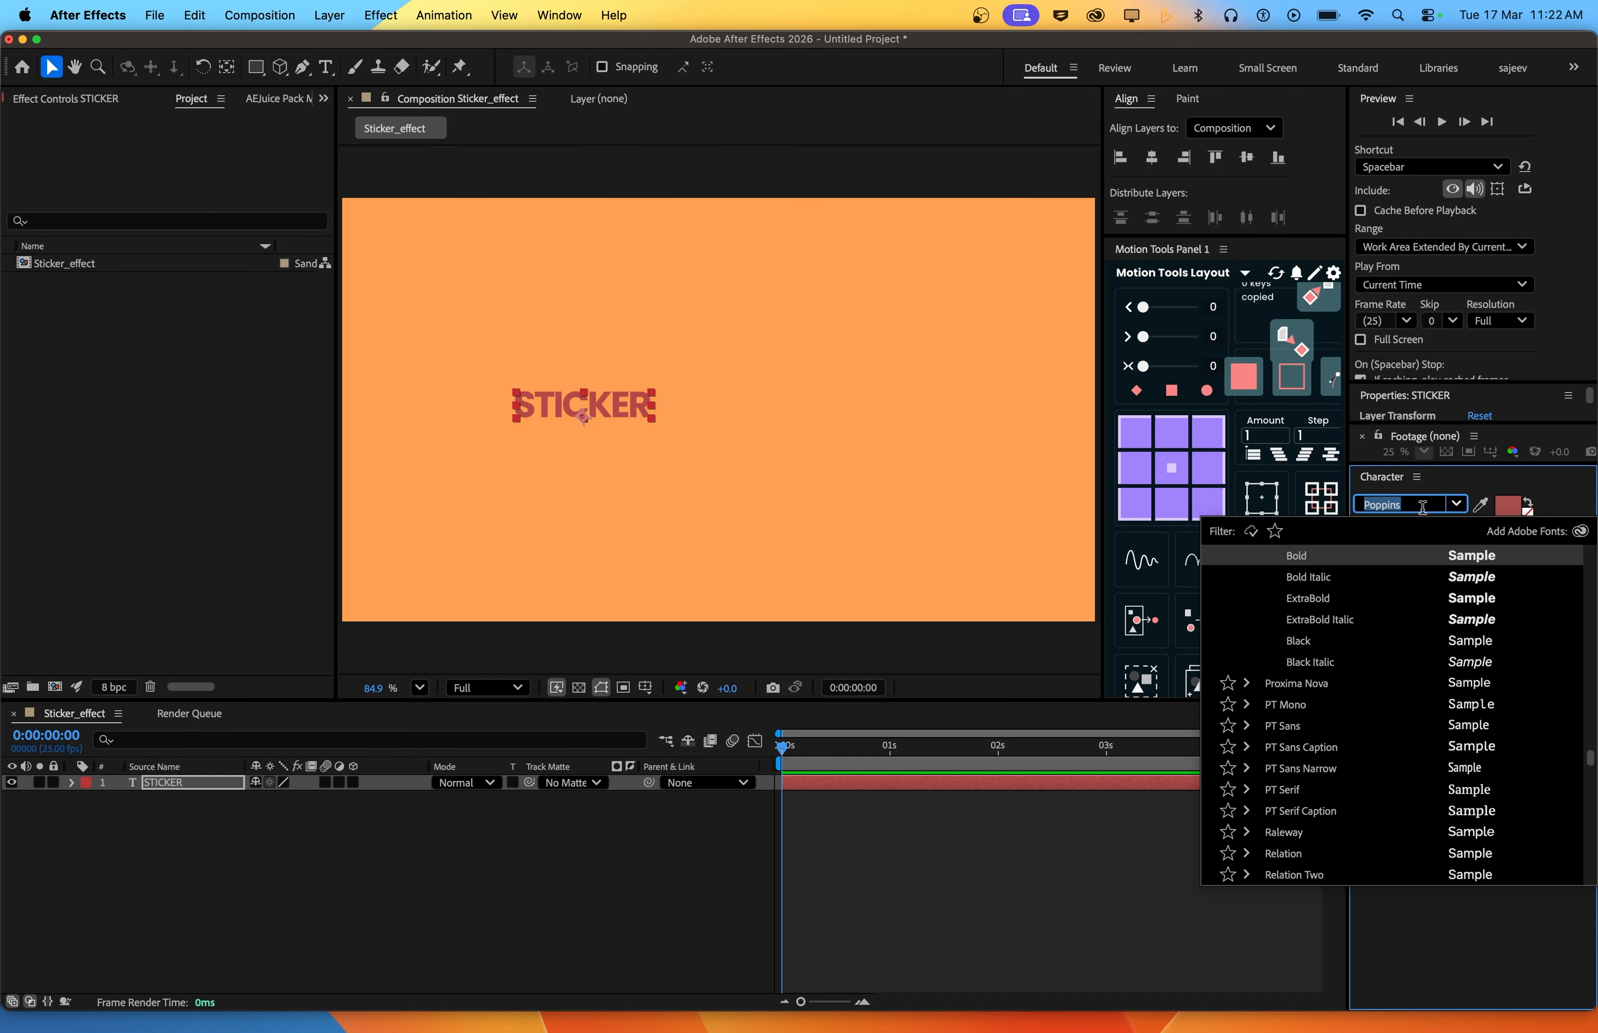
pyautogui.click(1296, 557)
pyautogui.click(1425, 505)
pyautogui.write('robo')
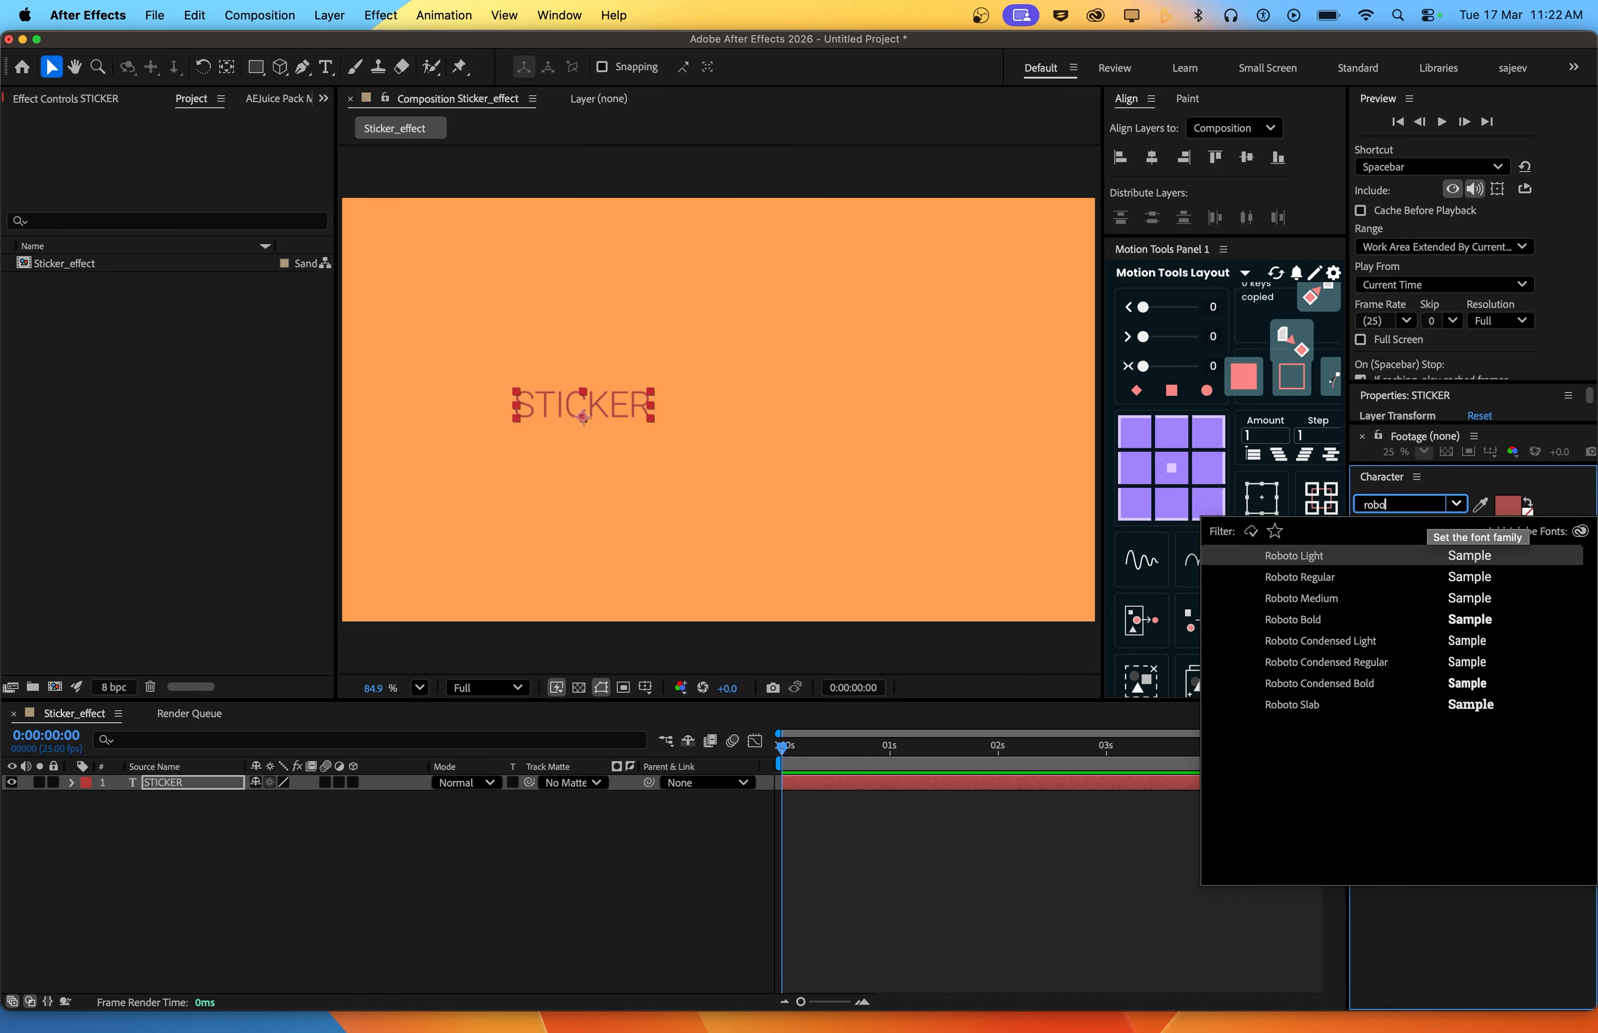
pyautogui.click(1303, 626)
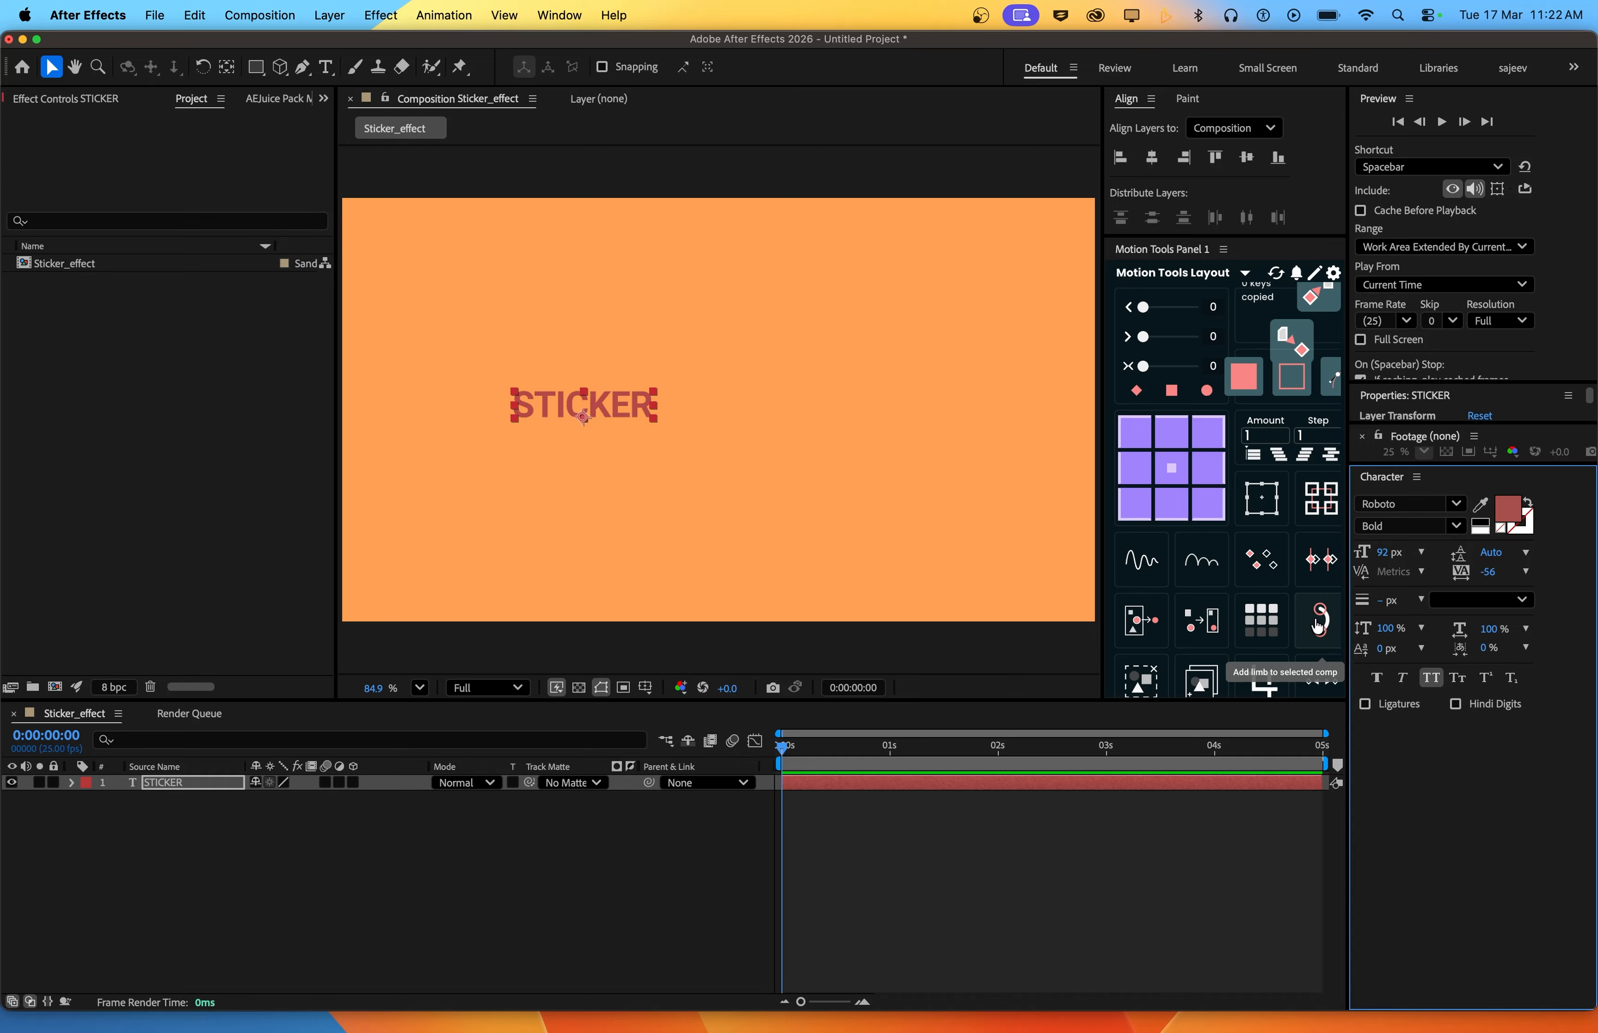
pyautogui.click(1428, 526)
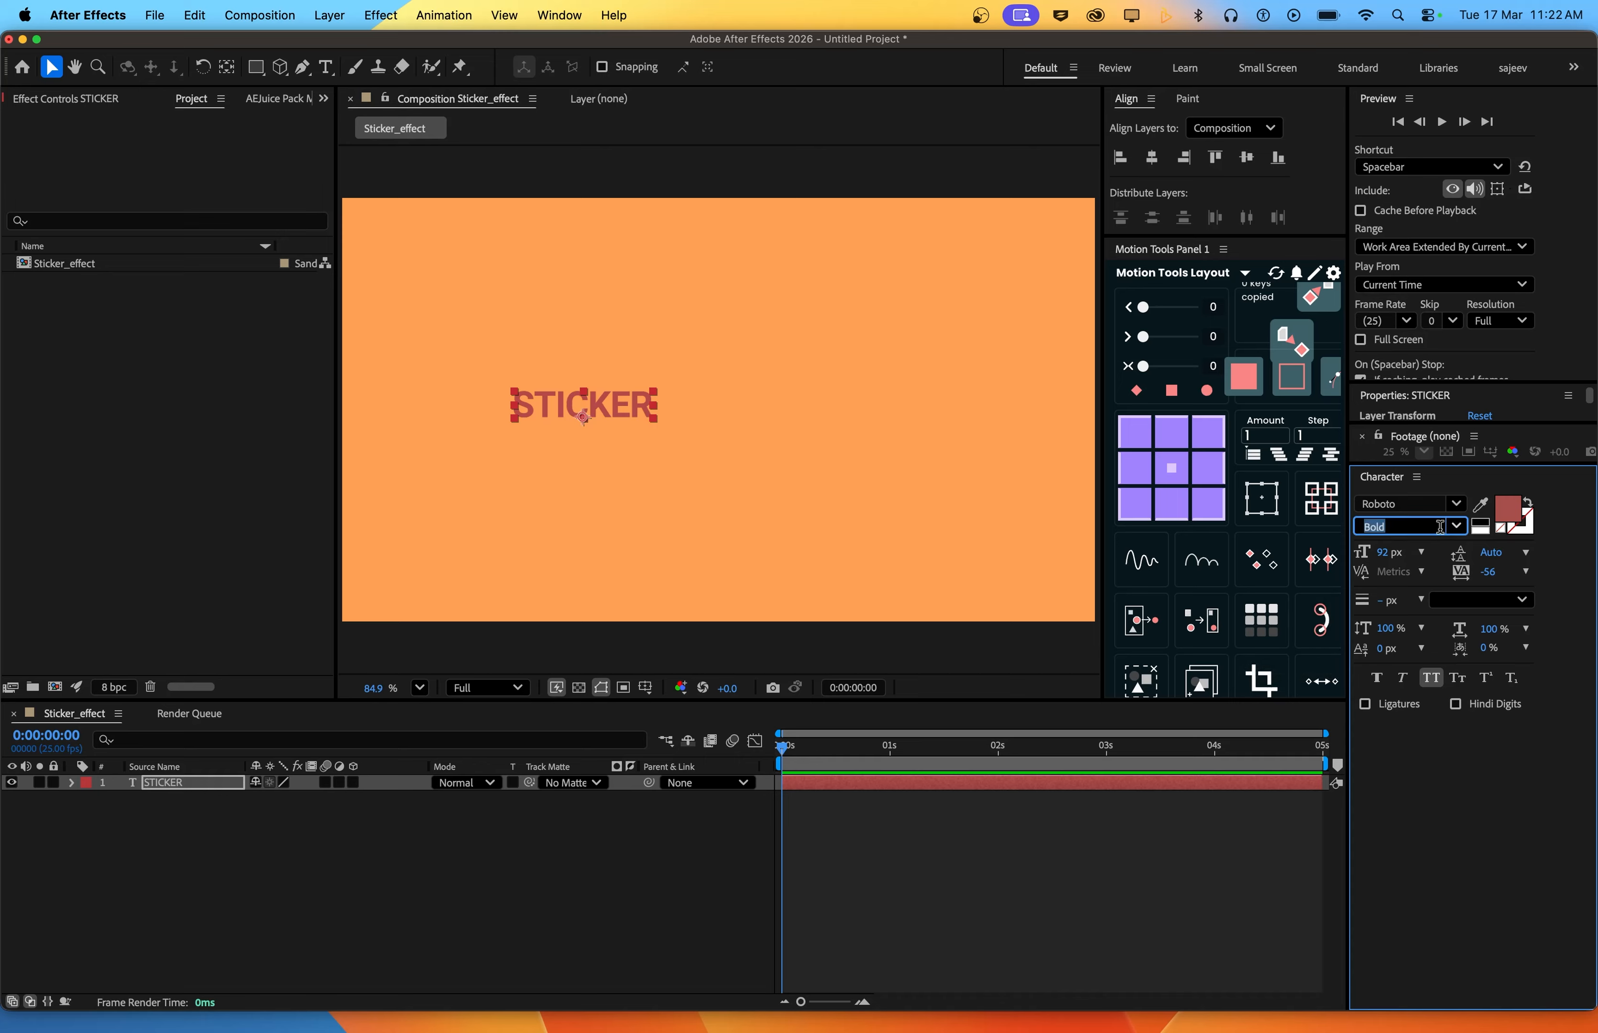
pyautogui.click(1454, 527)
pyautogui.click(1386, 617)
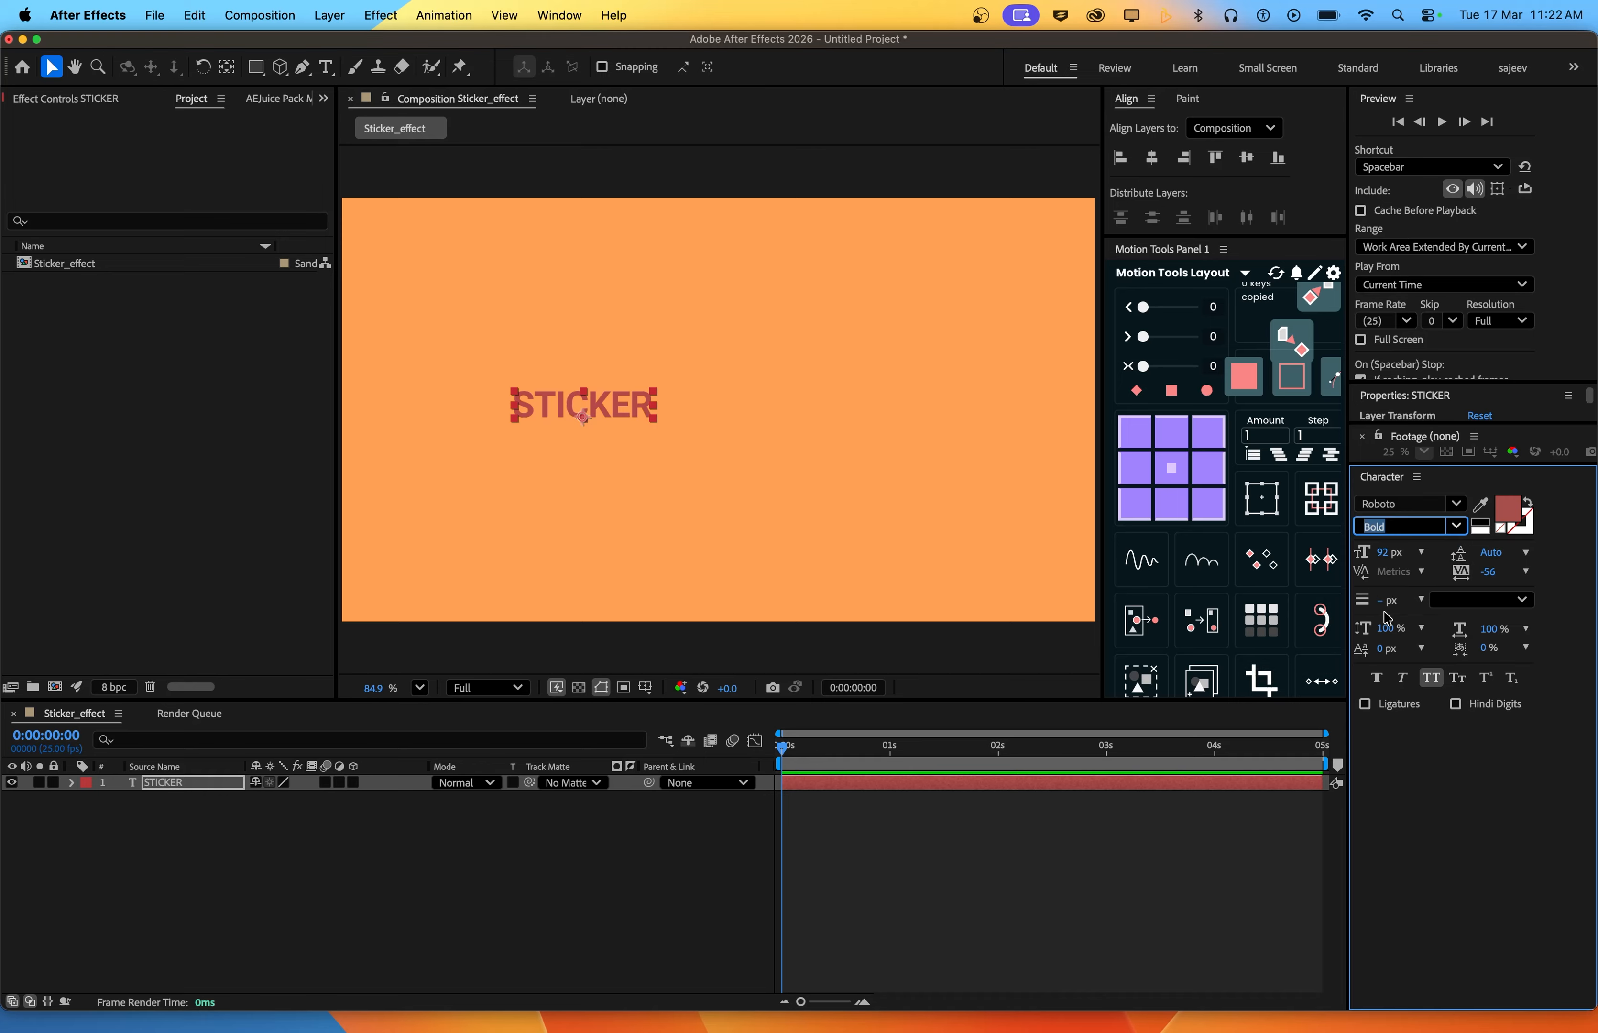
# Turn on Faux Bold, turn off All Caps and set the tracking to 0 for the STICKER text
pyautogui.click(1379, 676)
pyautogui.click(1432, 675)
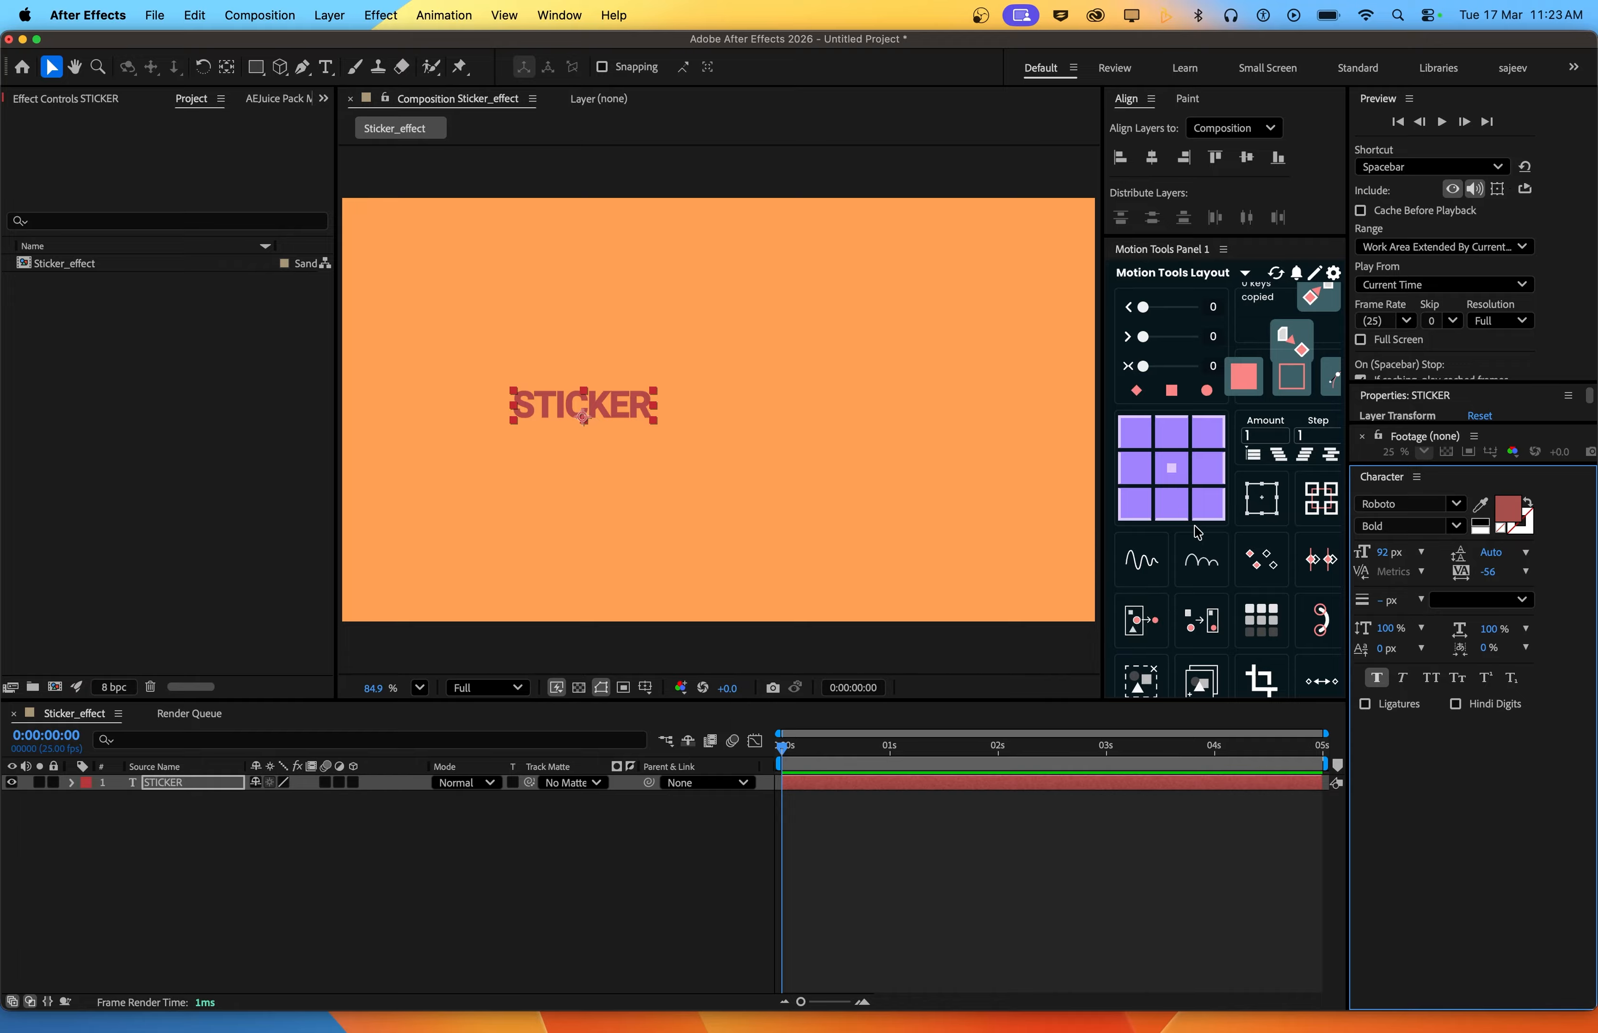
pyautogui.click(1527, 622)
# Set the STICKER text's fill color to black, 000000
pyautogui.click(1509, 511)
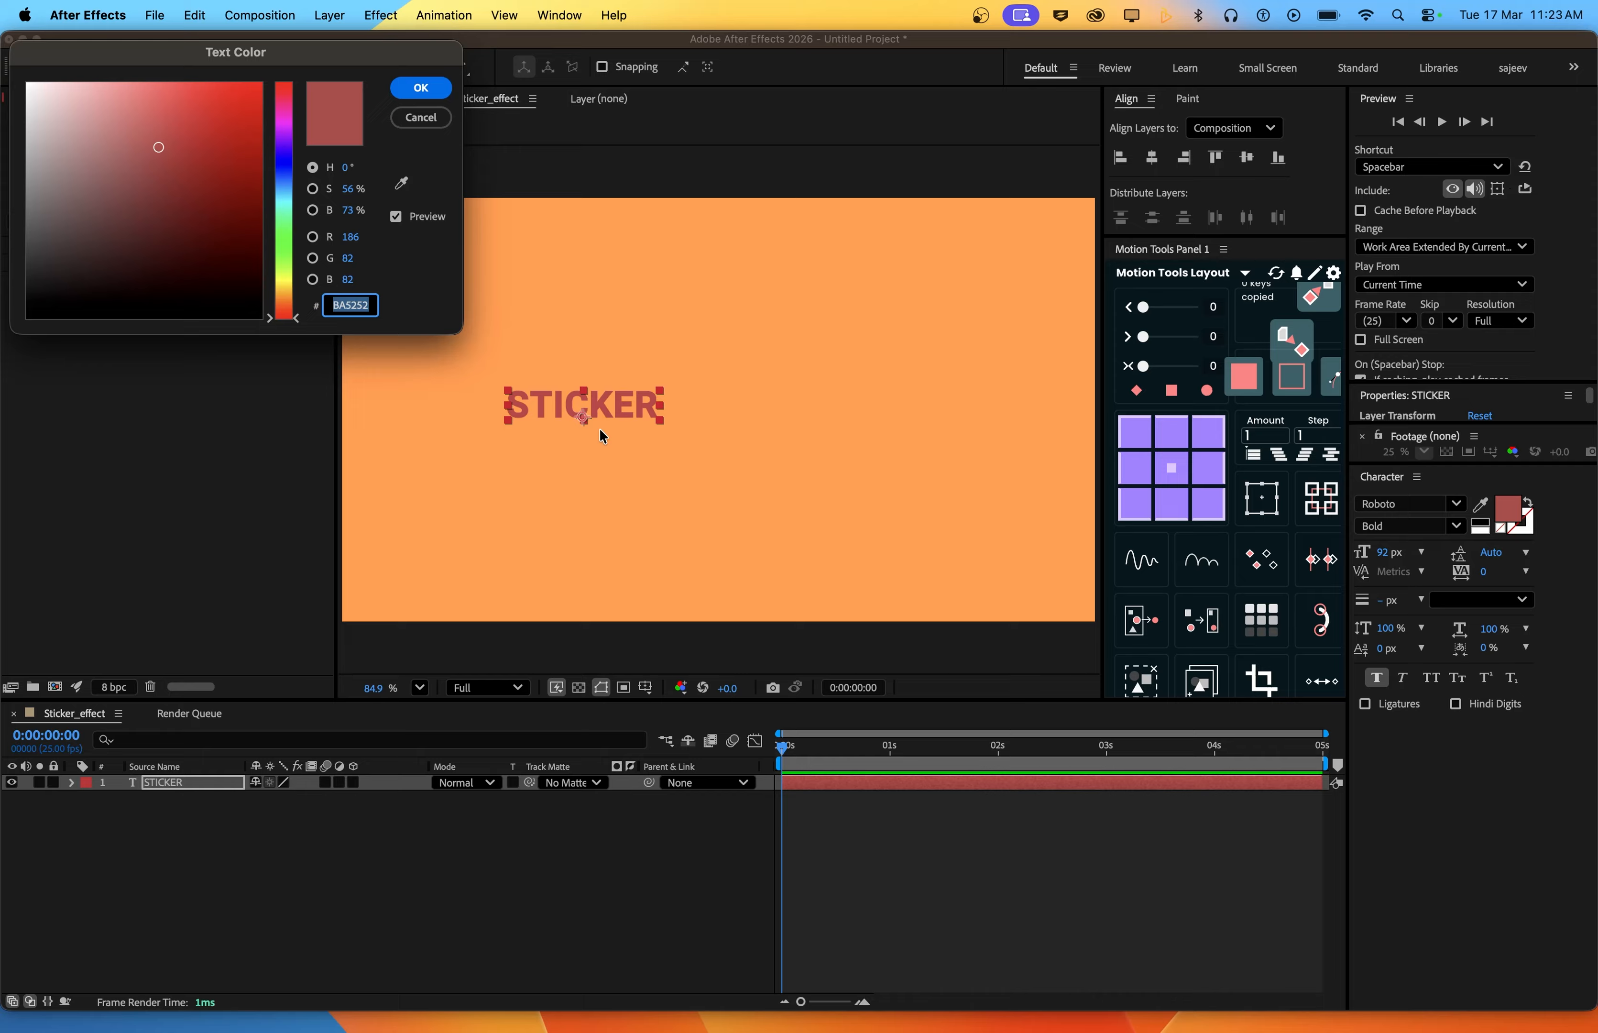
pyautogui.moveTo(175, 254); pyautogui.dragTo(262, 318)
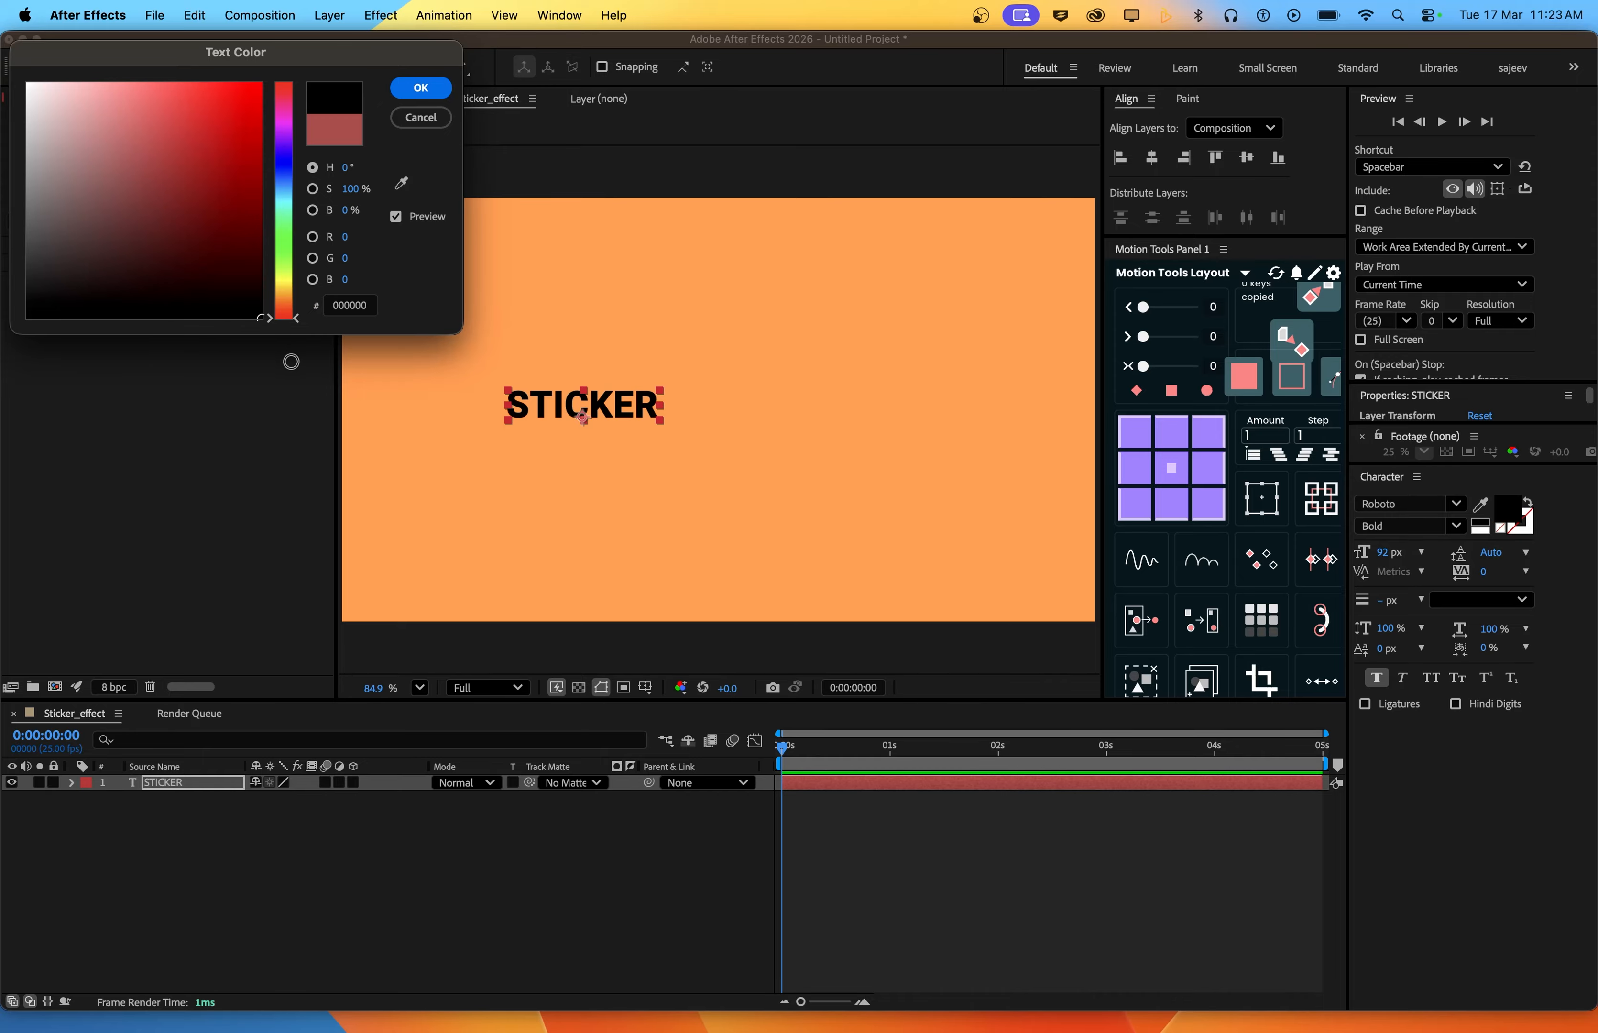
pyautogui.click(421, 88)
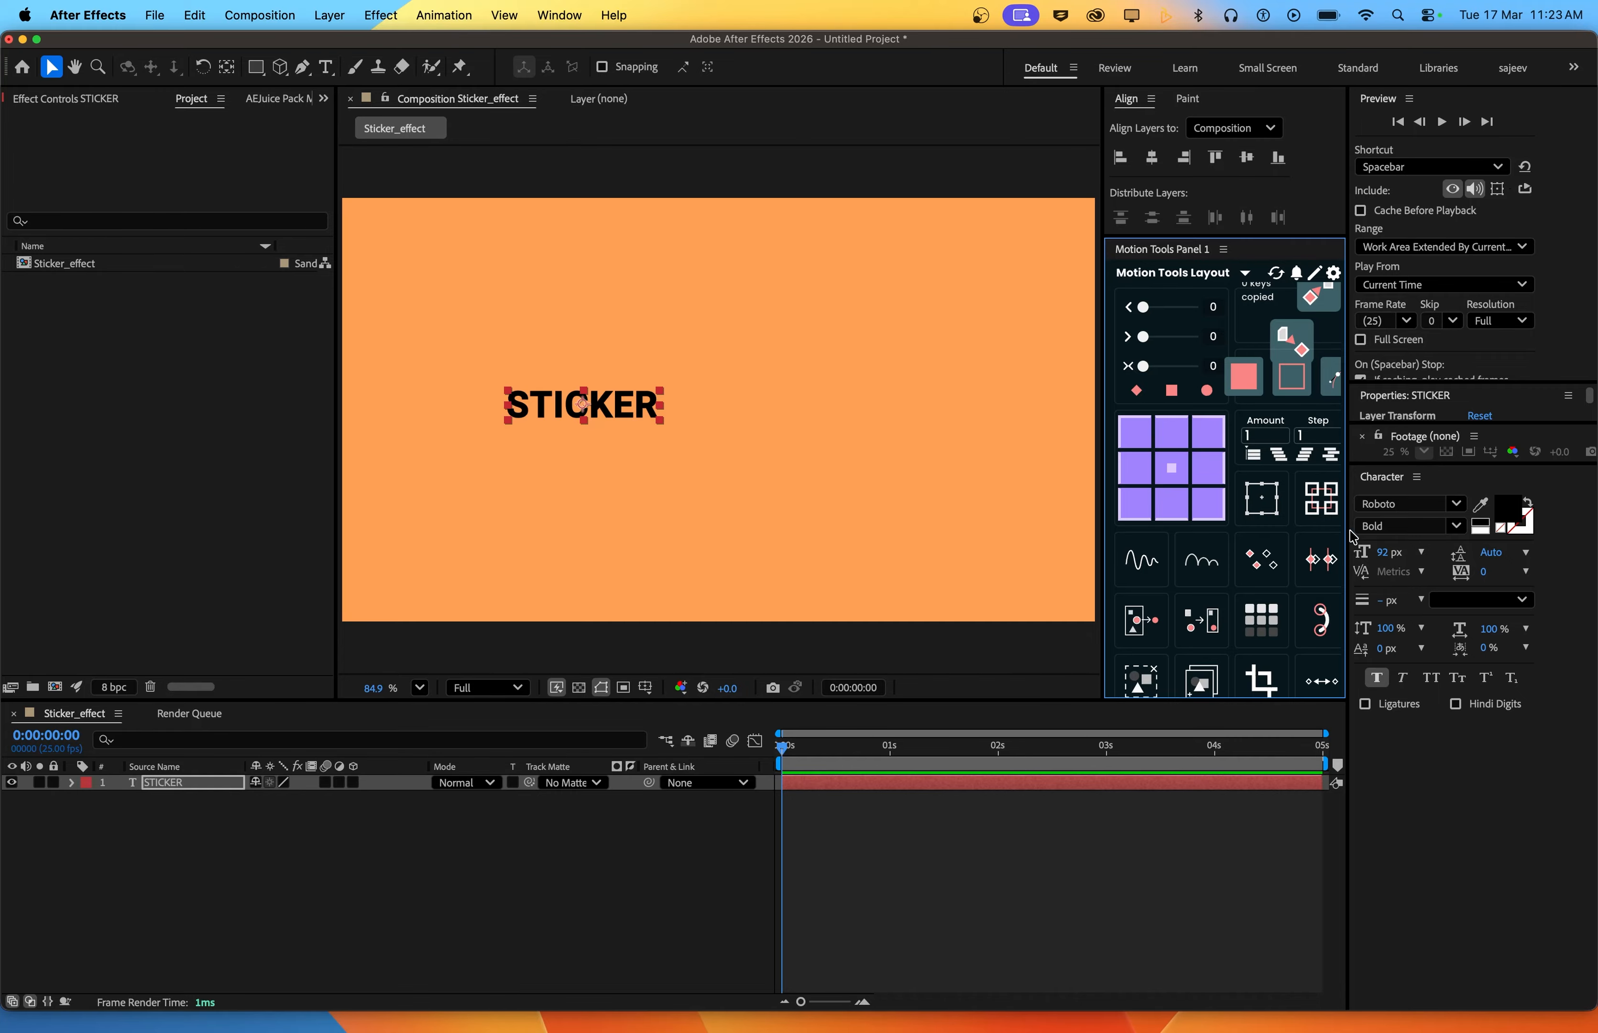
# Enlarge the STICKER text to a font size of 373 px and reposition it near the composition's center
pyautogui.moveTo(1384, 552)
pyautogui.mouseDown()
pyautogui.moveTo(1484, 552)
pyautogui.moveTo(1399, 553)
pyautogui.mouseUp()
pyautogui.moveTo(866, 418); pyautogui.dragTo(856, 426)
pyautogui.moveTo(1388, 554); pyautogui.dragTo(1429, 554)
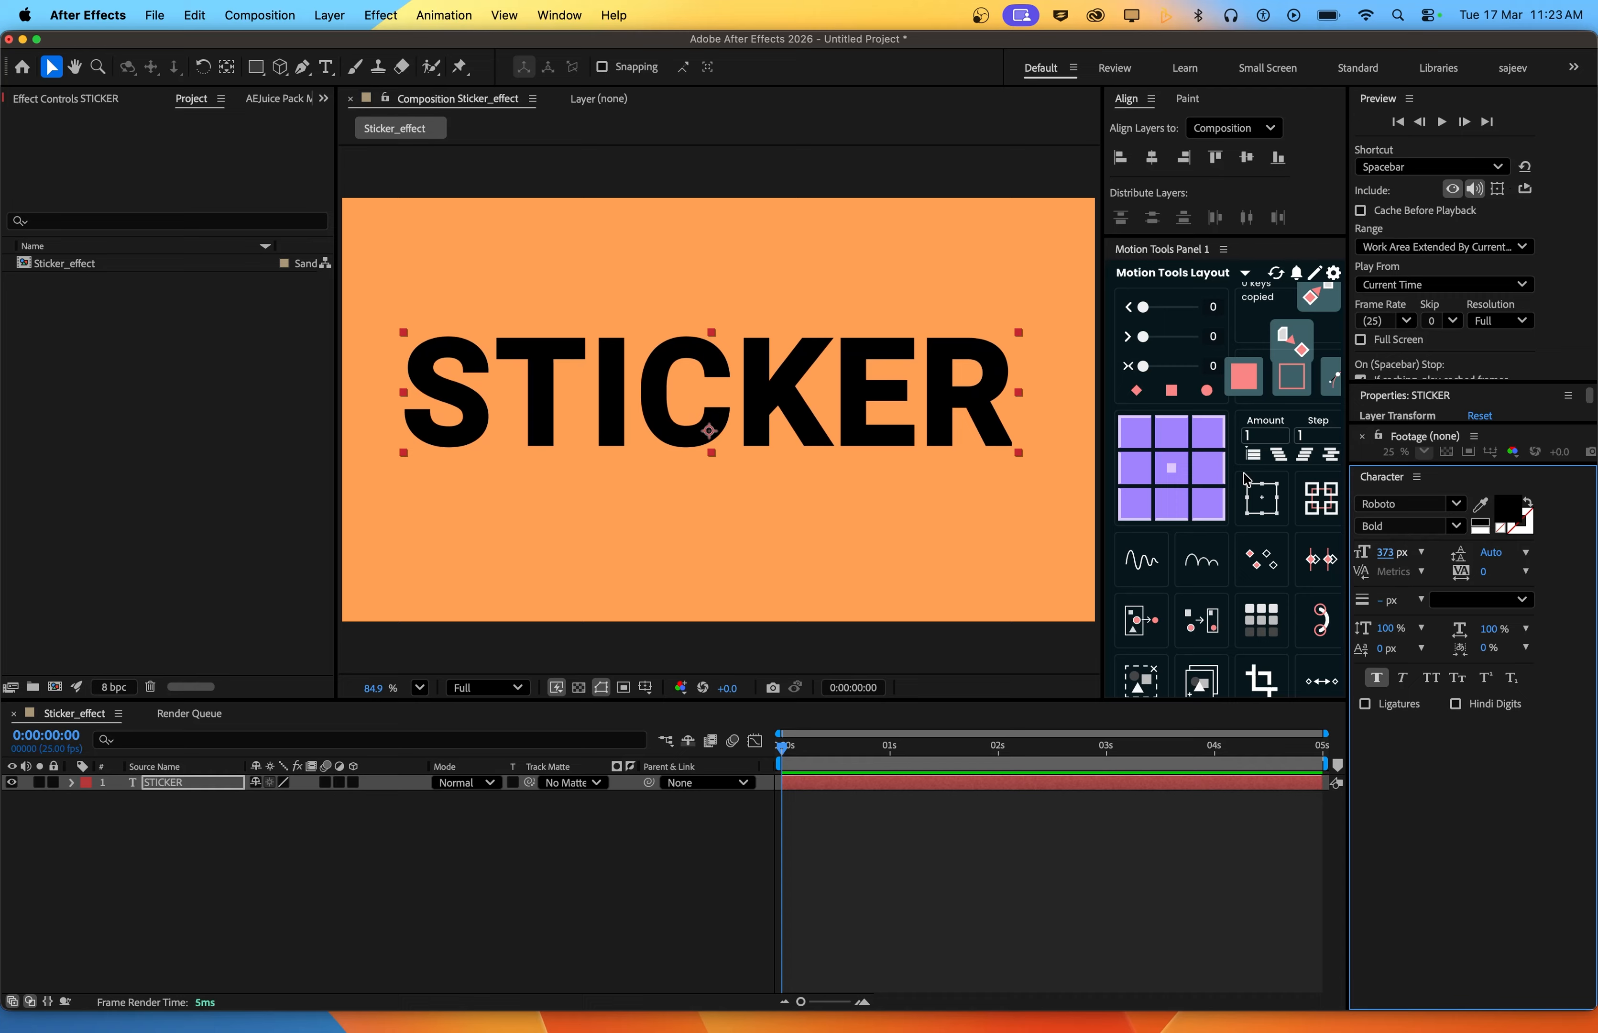
# Center the text layer's anchor point, nudge the text into place and show the title/action safe guides
pyautogui.click(1172, 468)
pyautogui.moveTo(796, 448); pyautogui.dragTo(791, 450)
pyautogui.press("'")
# Make the STICKER layer 3D and set its X Rotation to -90°
pyautogui.click(352, 782)
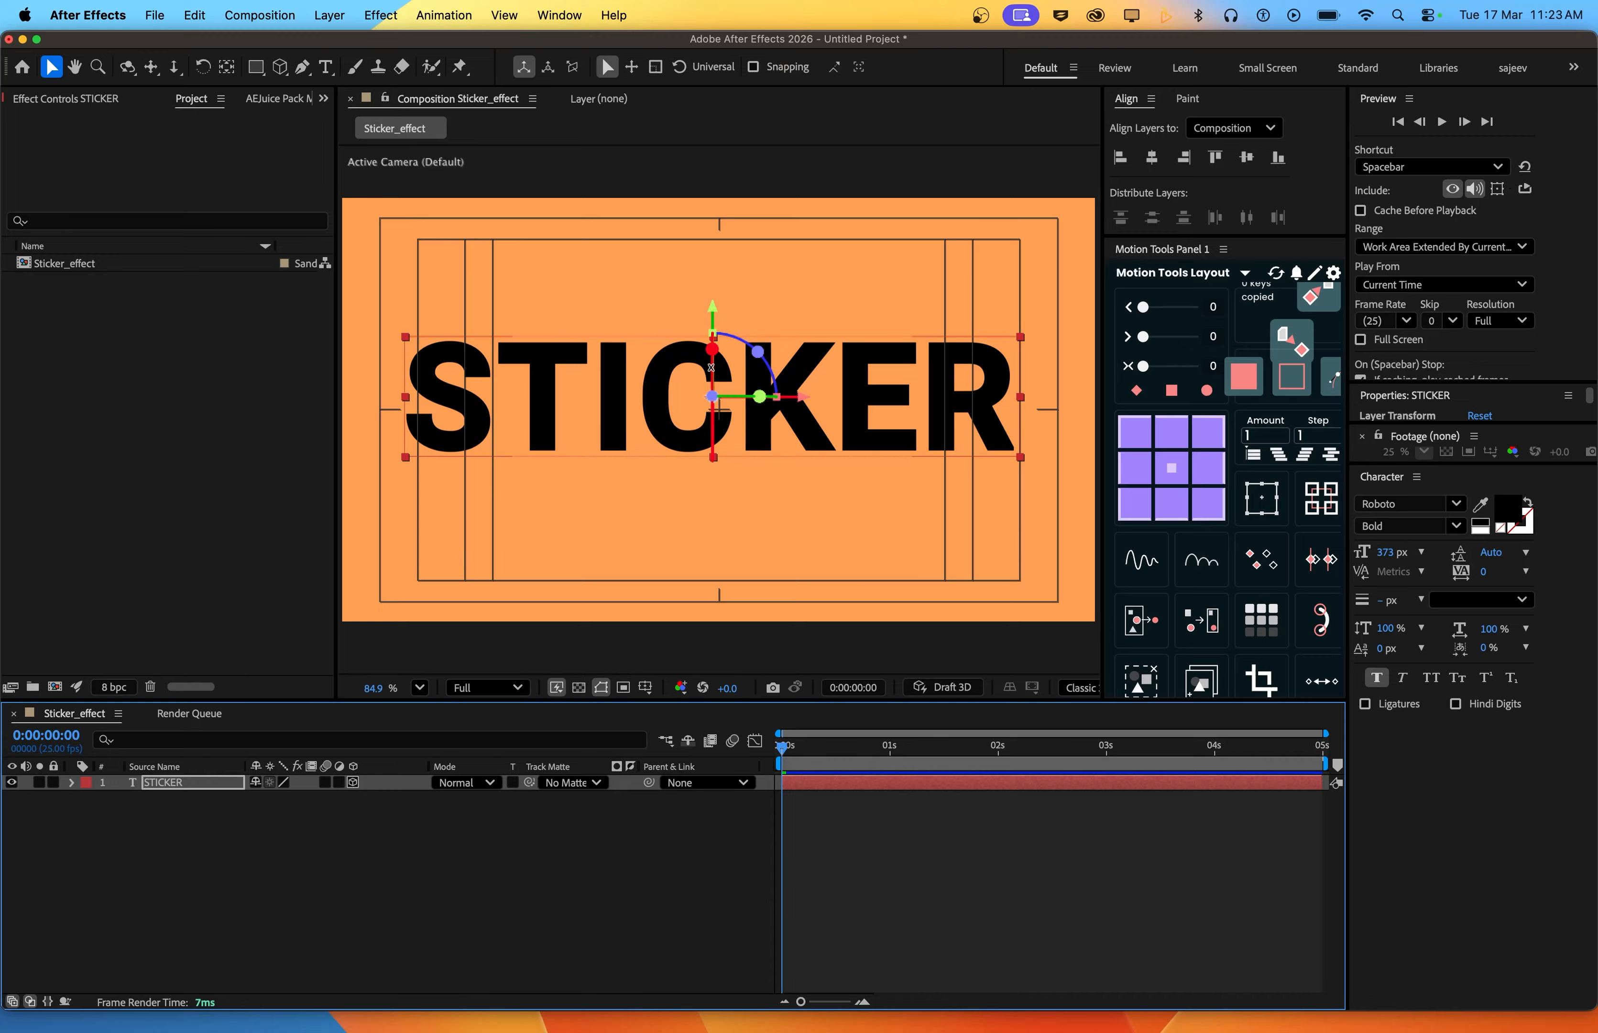
pyautogui.press('r')
pyautogui.moveTo(275, 829)
pyautogui.mouseDown()
pyautogui.moveTo(260, 828)
pyautogui.moveTo(280, 829)
pyautogui.mouseUp()
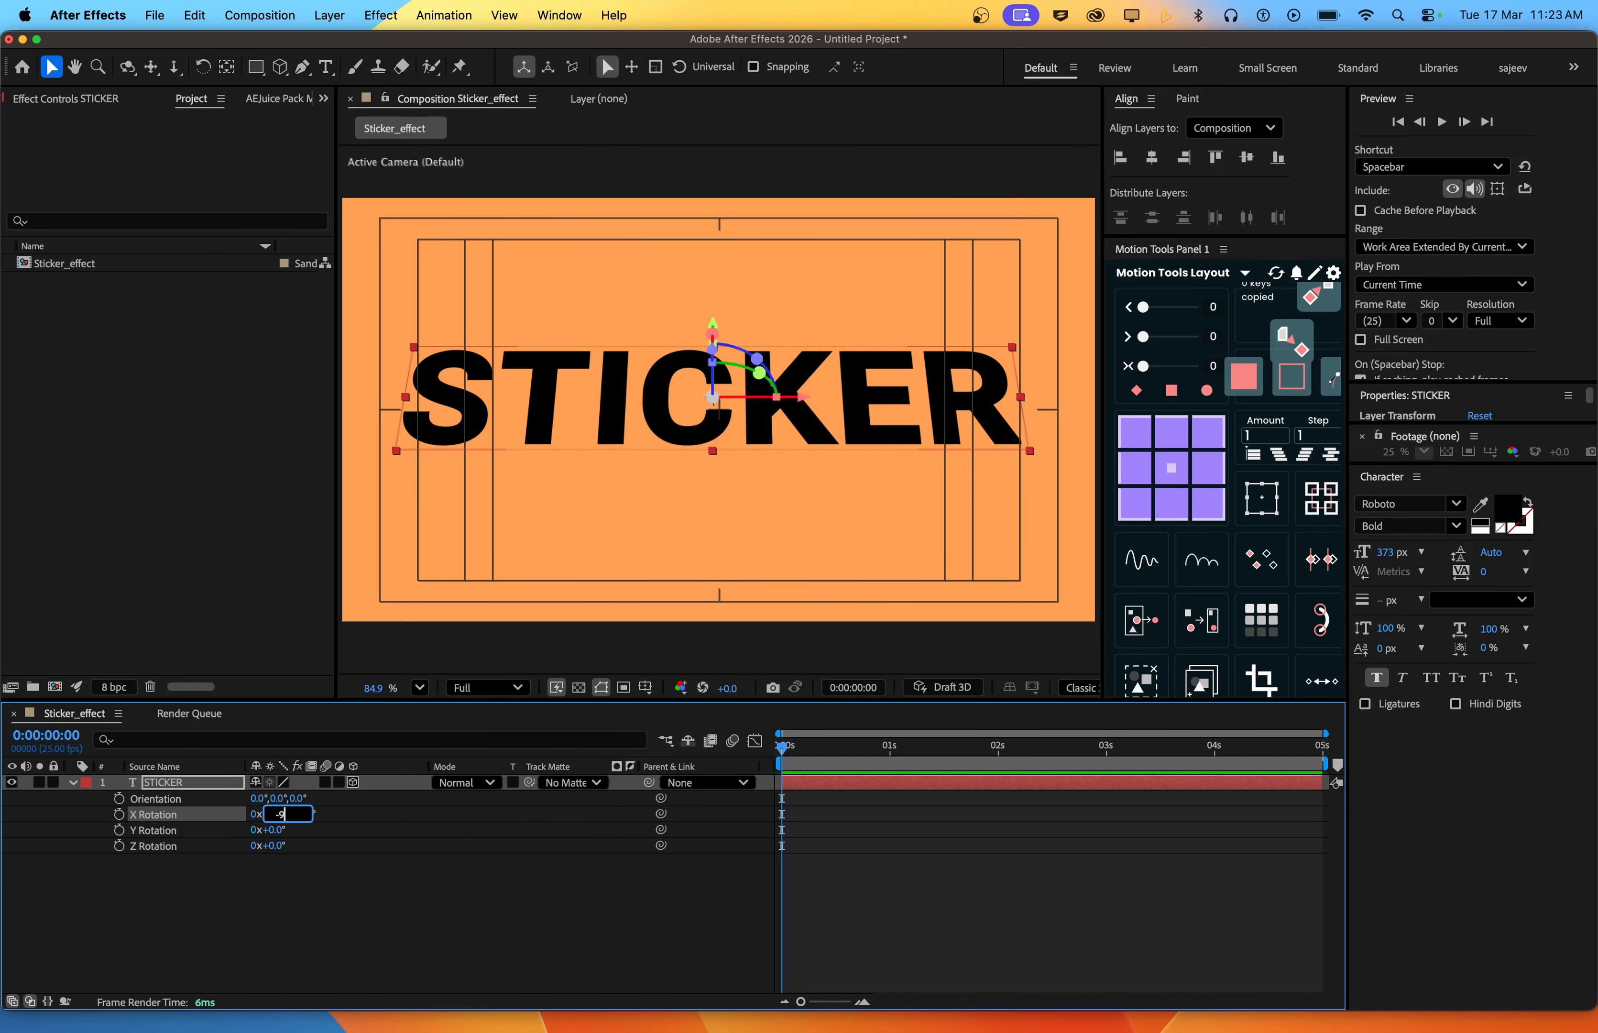
pyautogui.write('0')
pyautogui.press('Return')
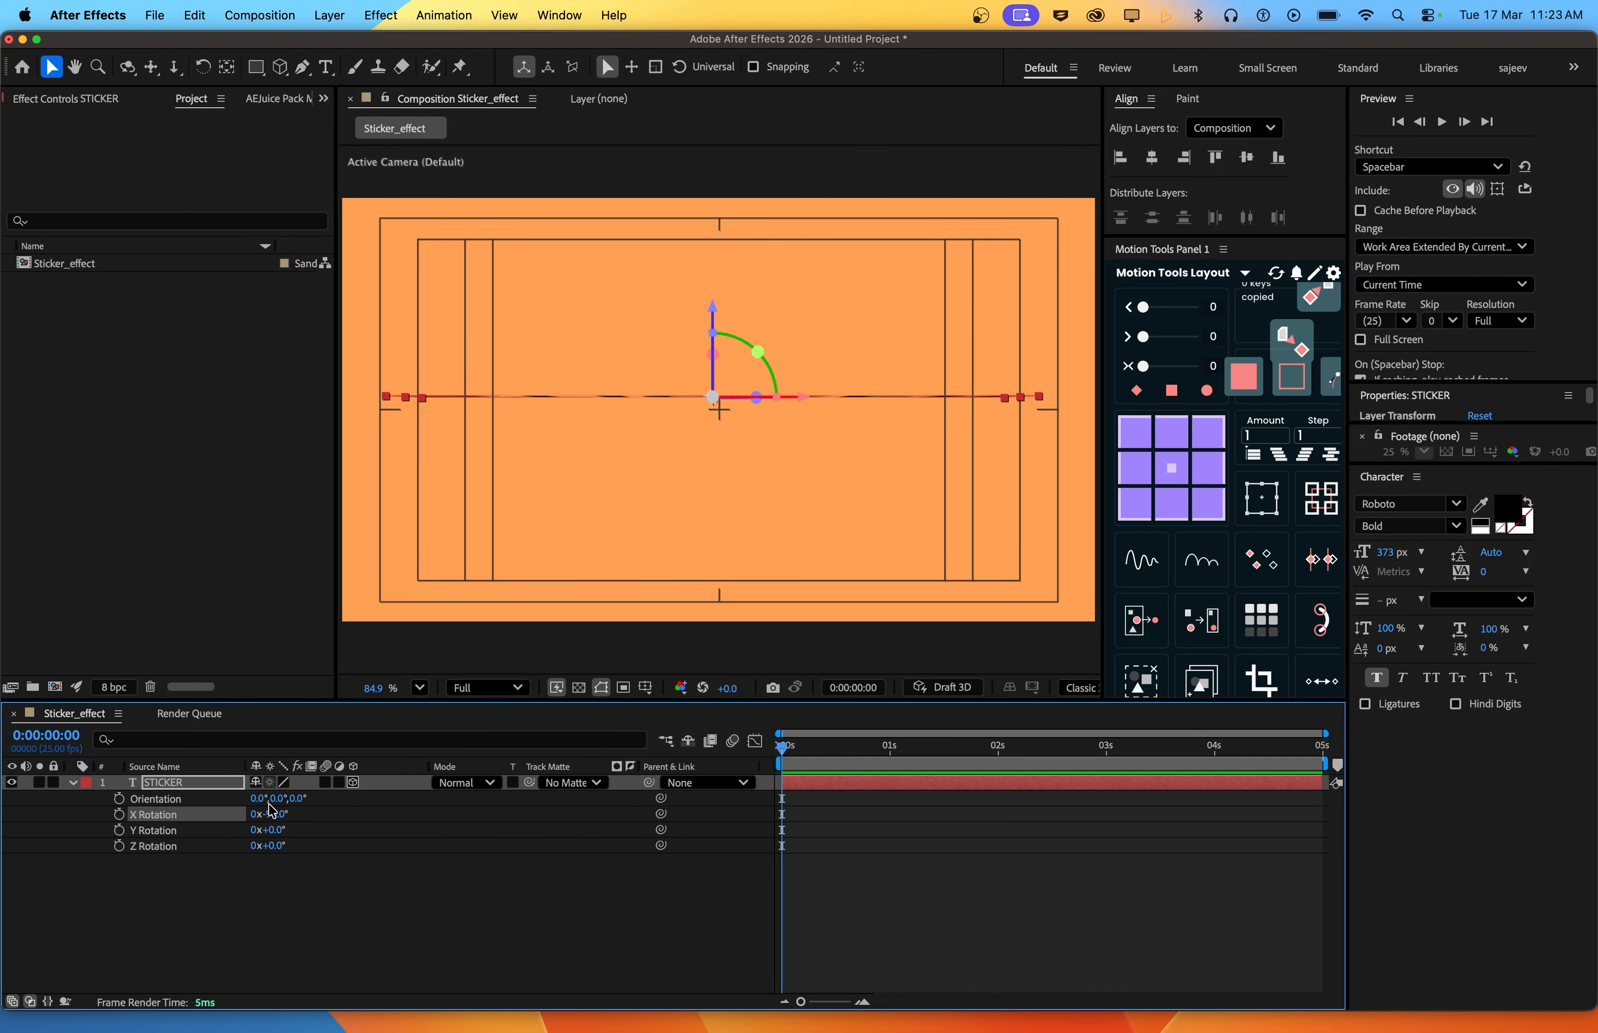
# Adjust the text's X Rotation to -62° and Z Rotation to -35°, and reposition the tilted text around the composition's center
pyautogui.moveTo(272, 810)
pyautogui.mouseDown()
pyautogui.moveTo(275, 847)
pyautogui.moveTo(235, 851)
pyautogui.moveTo(265, 847)
pyautogui.moveTo(274, 814)
pyautogui.moveTo(283, 844)
pyautogui.mouseUp()
pyautogui.moveTo(784, 374); pyautogui.dragTo(863, 348)
pyautogui.moveTo(771, 309); pyautogui.dragTo(769, 329)
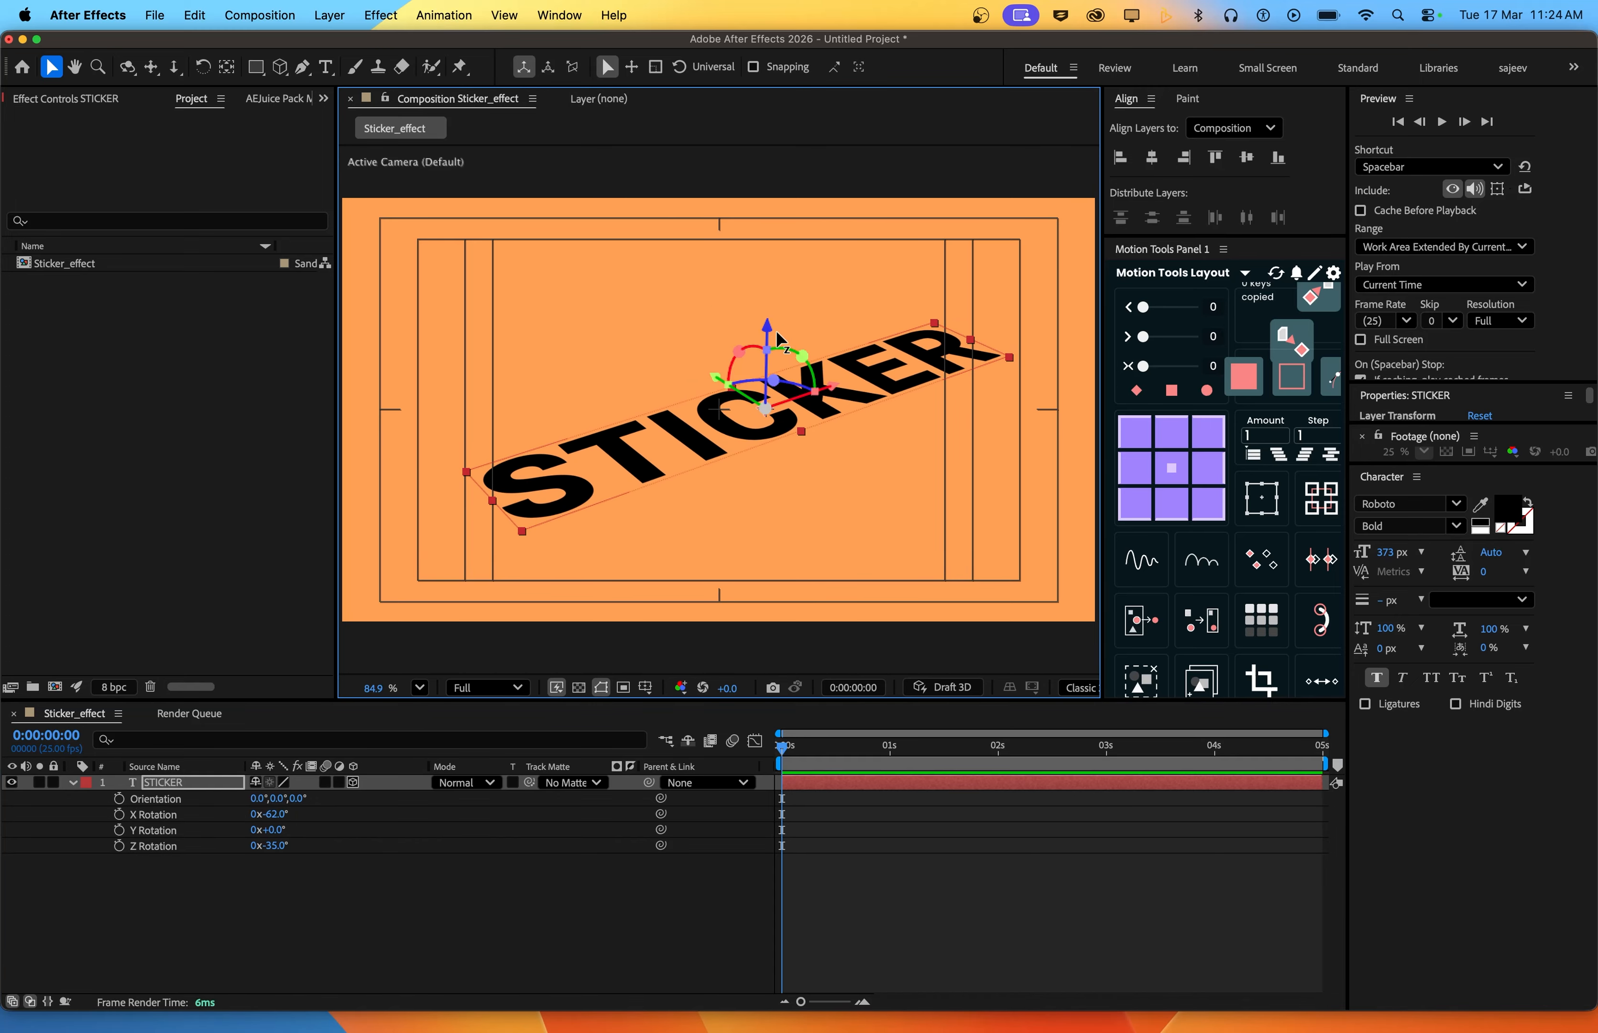
pyautogui.moveTo(713, 383); pyautogui.dragTo(690, 368)
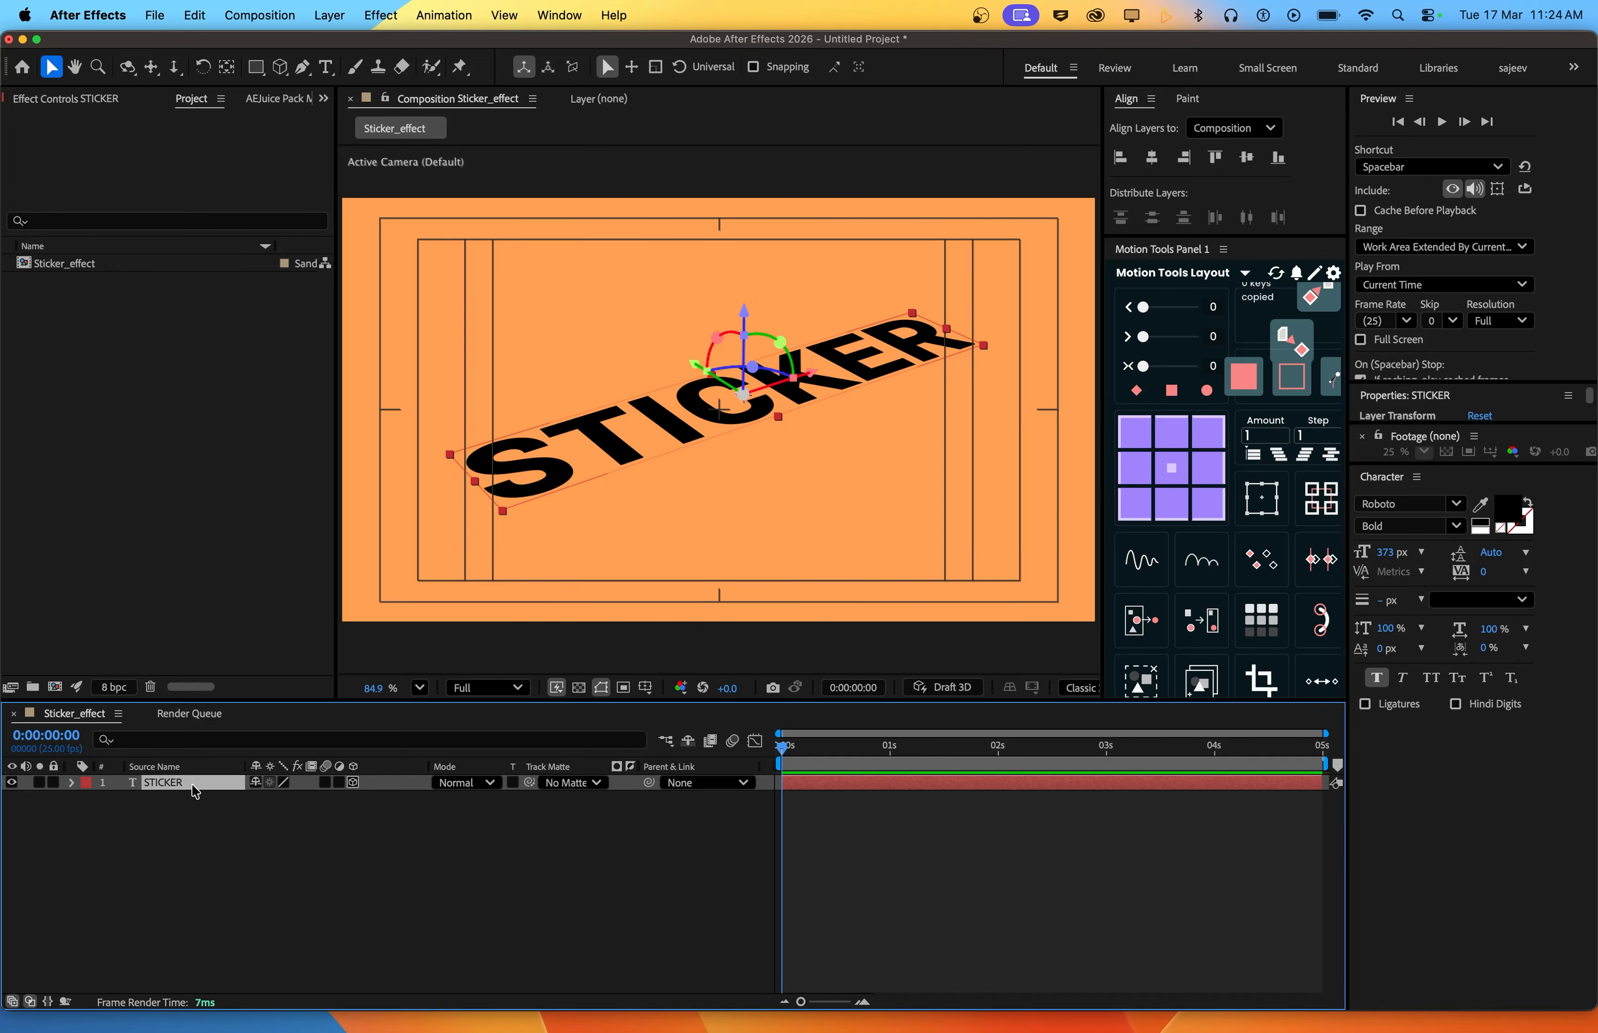
# Pre-compose the STICKER layer as "shadow text", moving all attributes into the new composition
pyautogui.rightClick(194, 791)
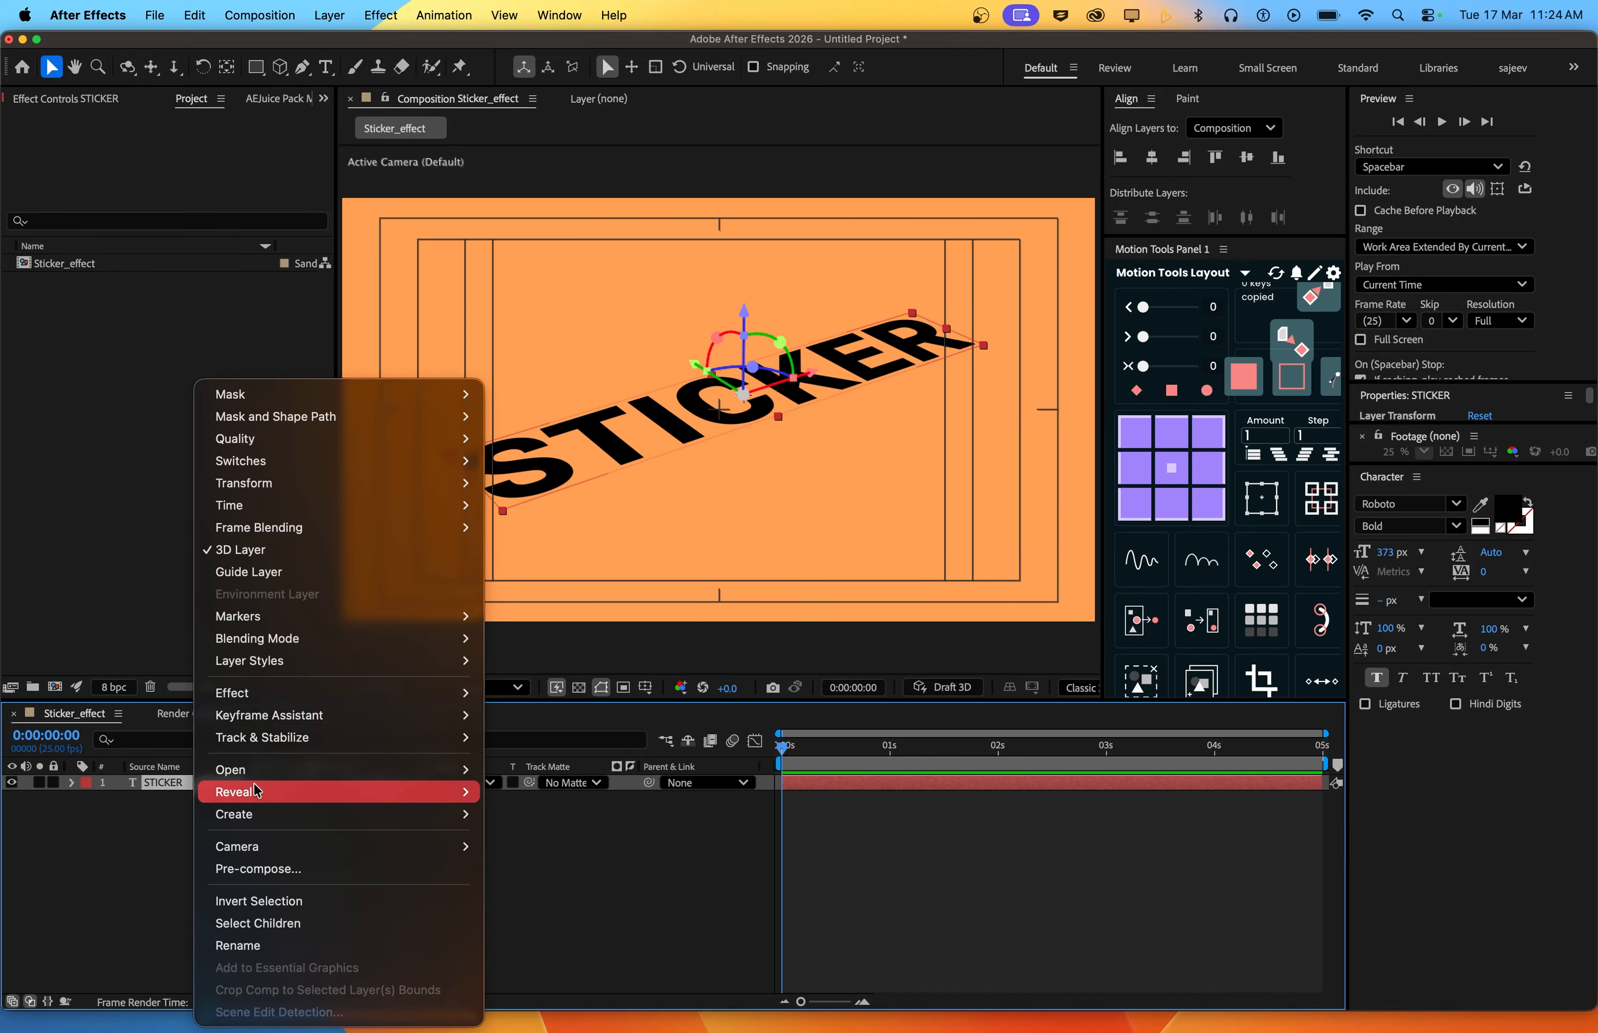
pyautogui.click(309, 870)
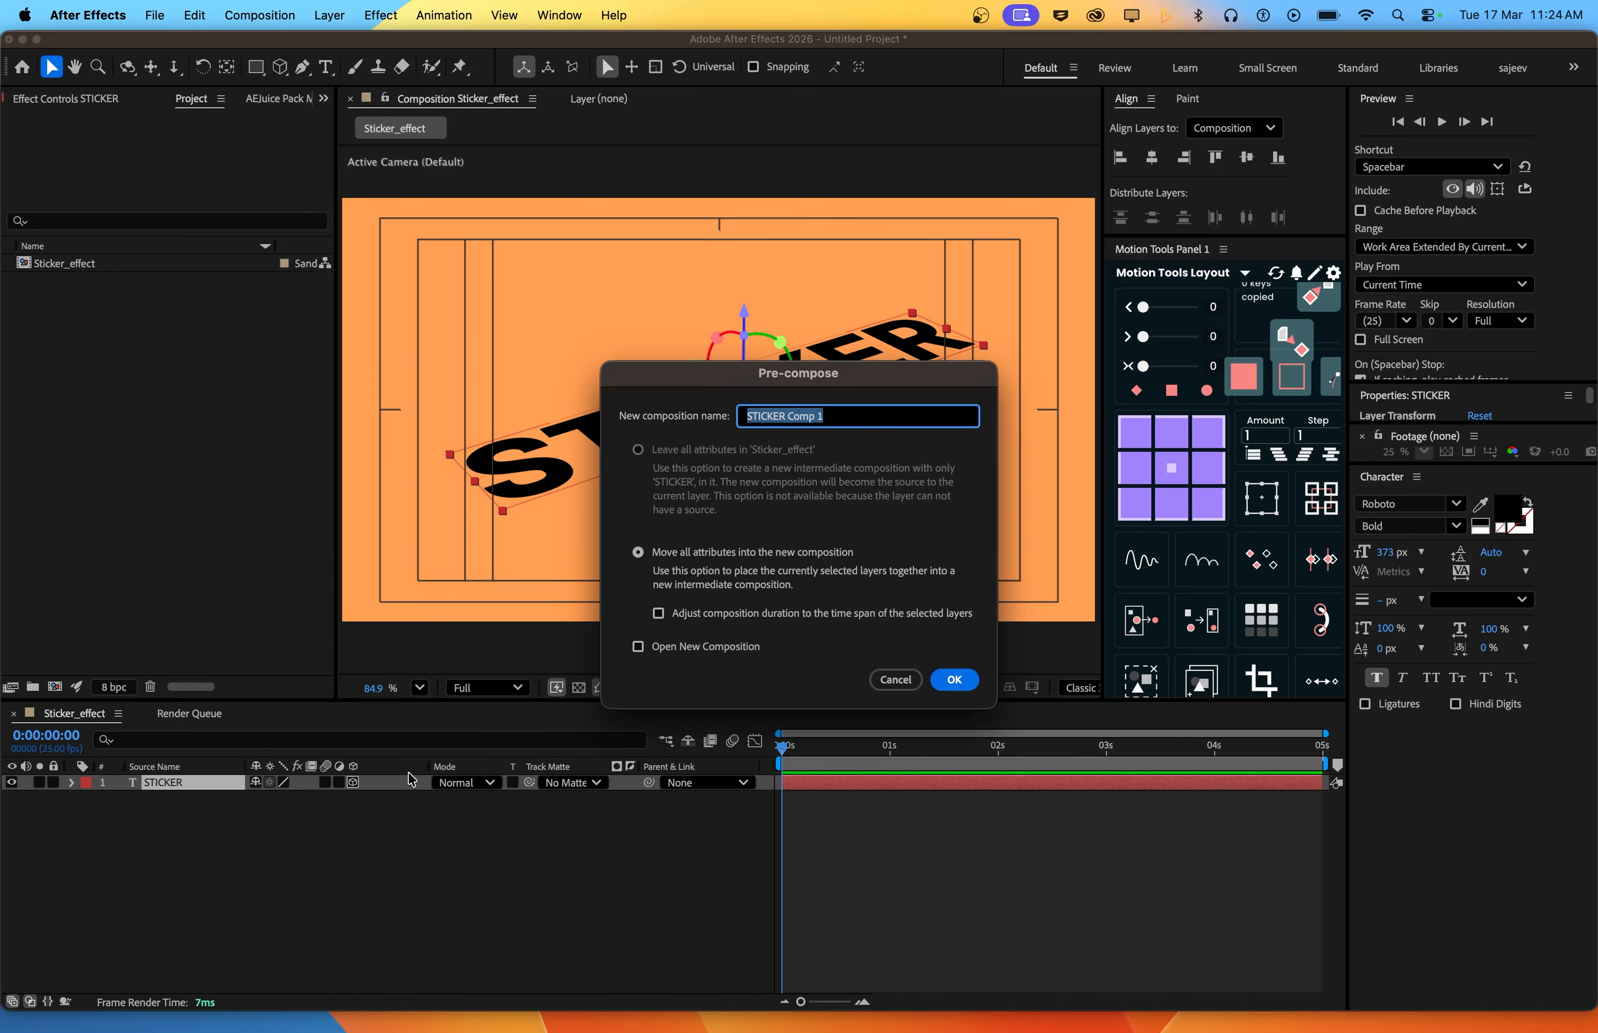
pyautogui.write('sd')
pyautogui.press('Return')
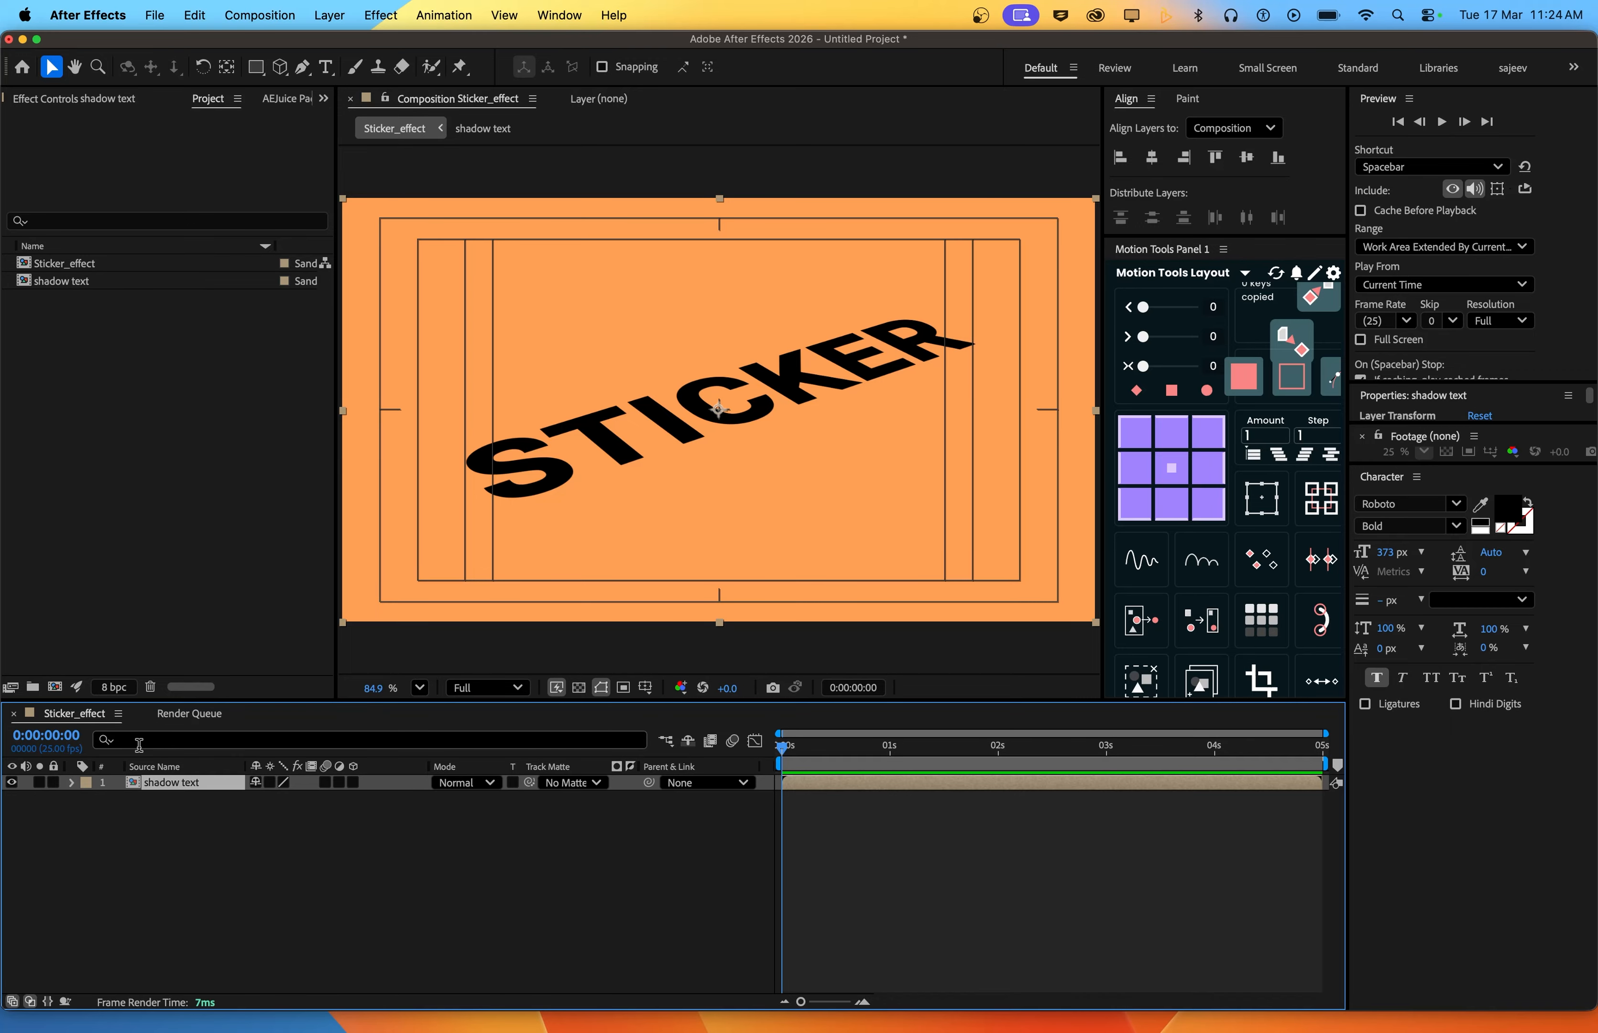
# Duplicate the shadow text layer and apply the Fill effect to the upper copy
pyautogui.press('super+d')
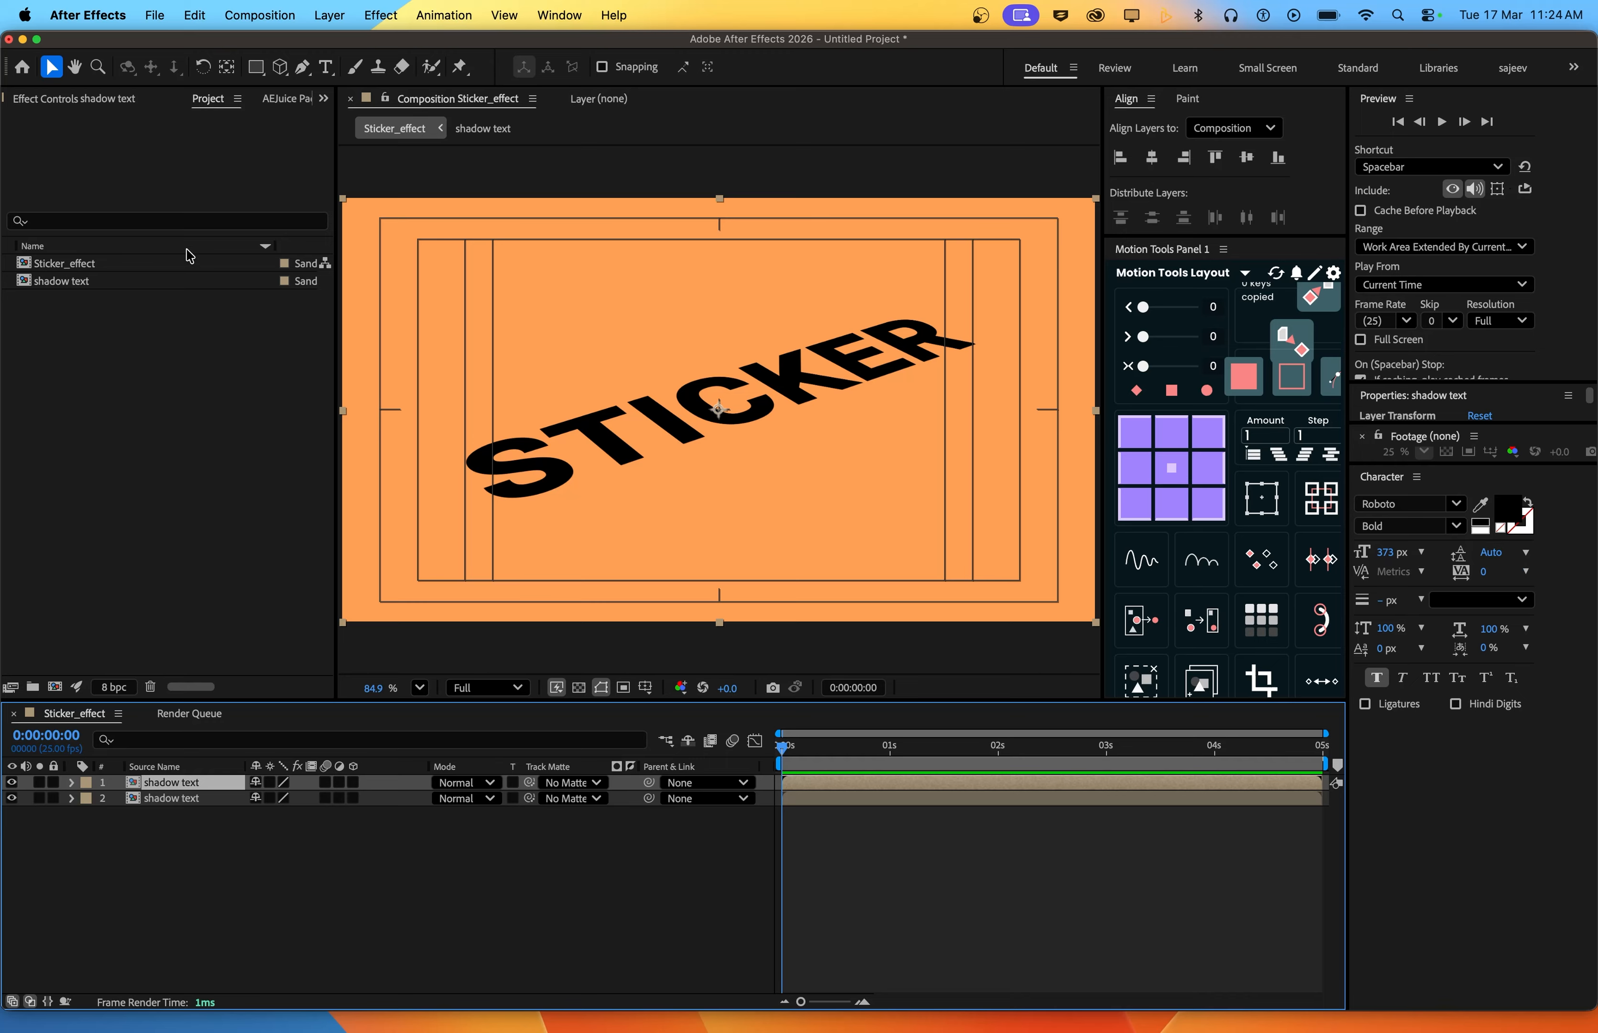
pyautogui.click(560, 15)
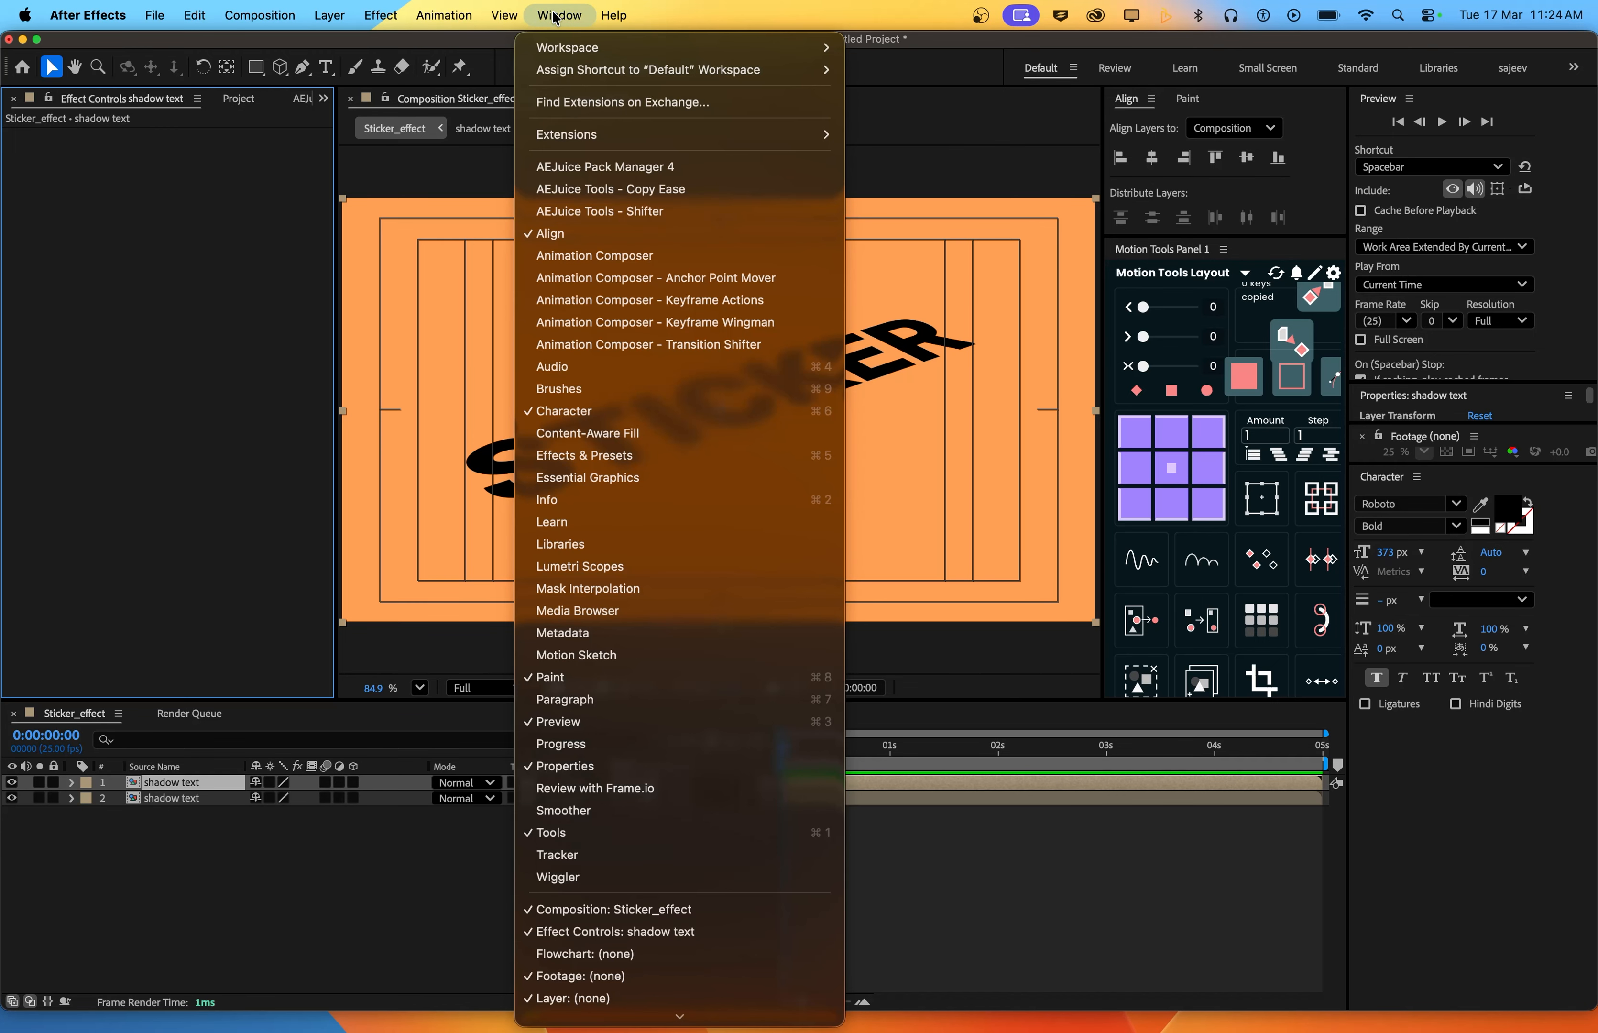
pyautogui.click(616, 456)
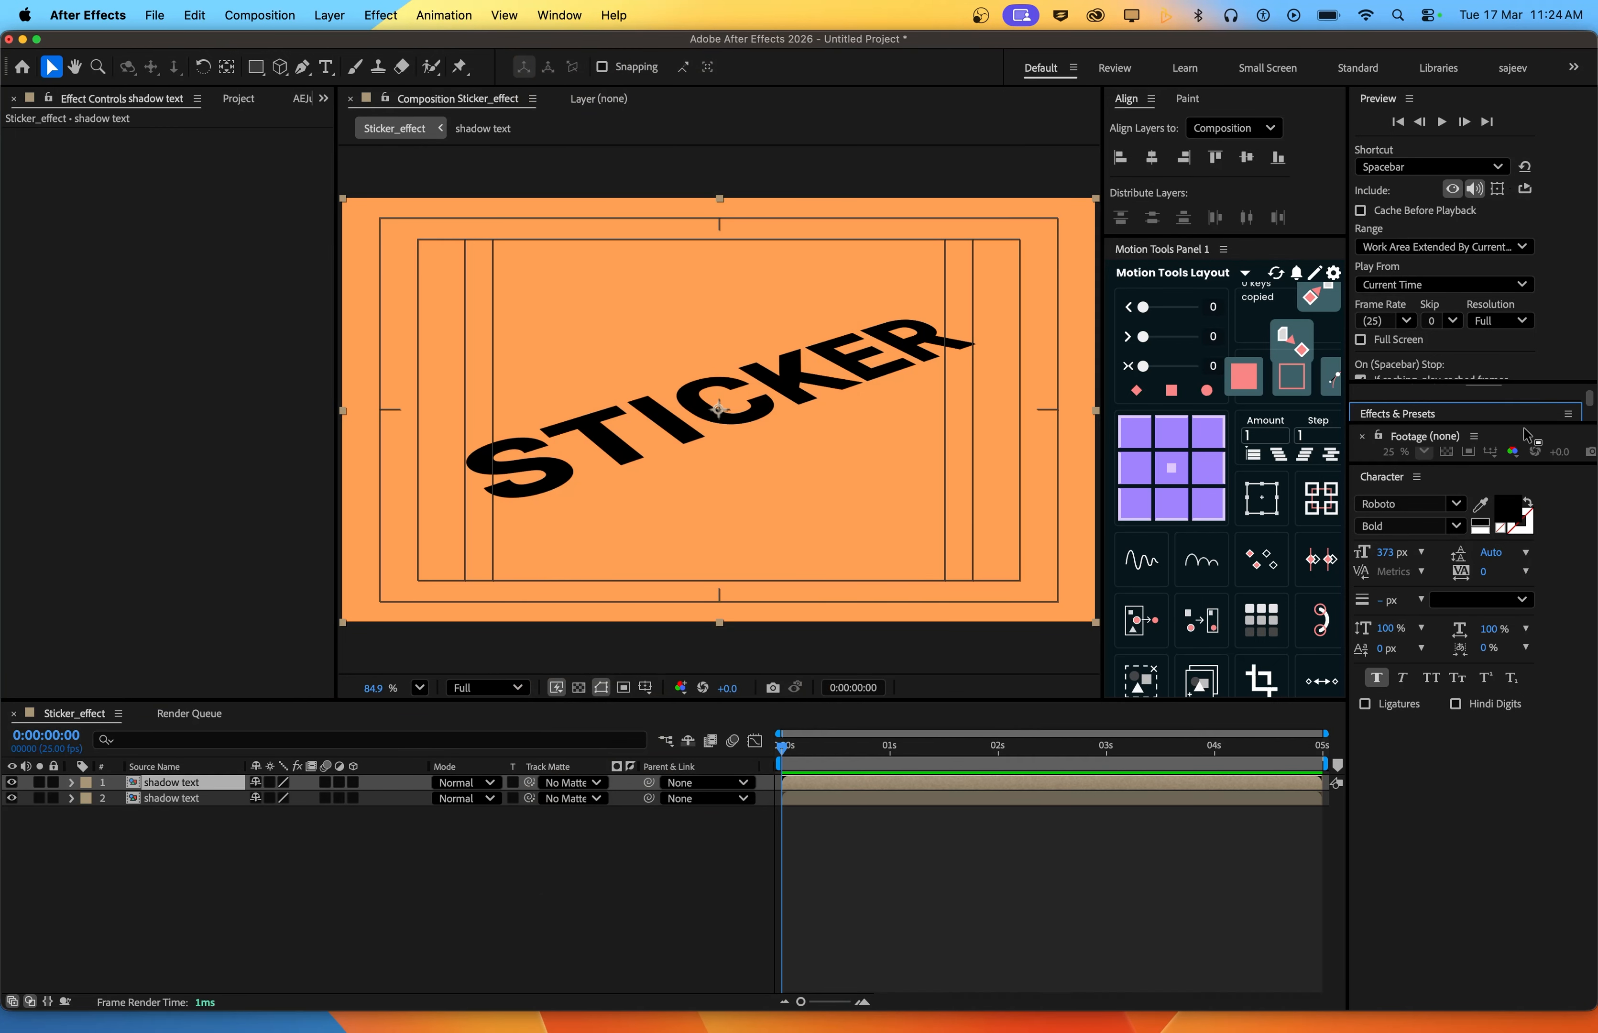
pyautogui.click(1523, 417)
pyautogui.click(1427, 433)
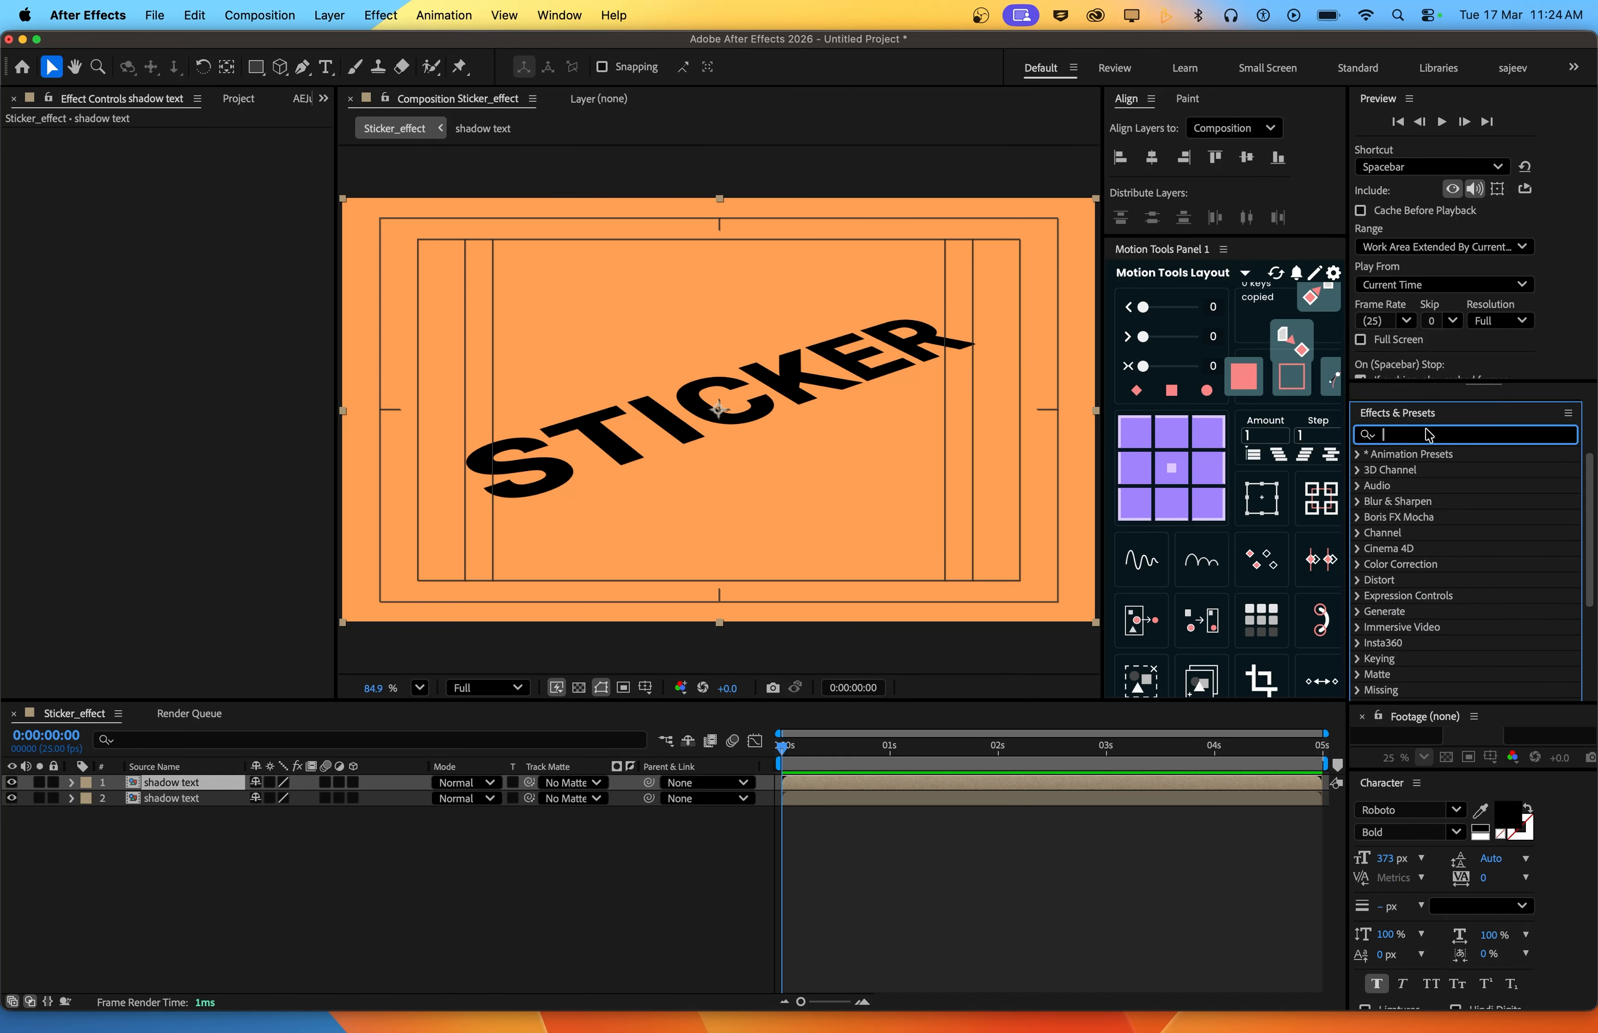
pyautogui.write('fill')
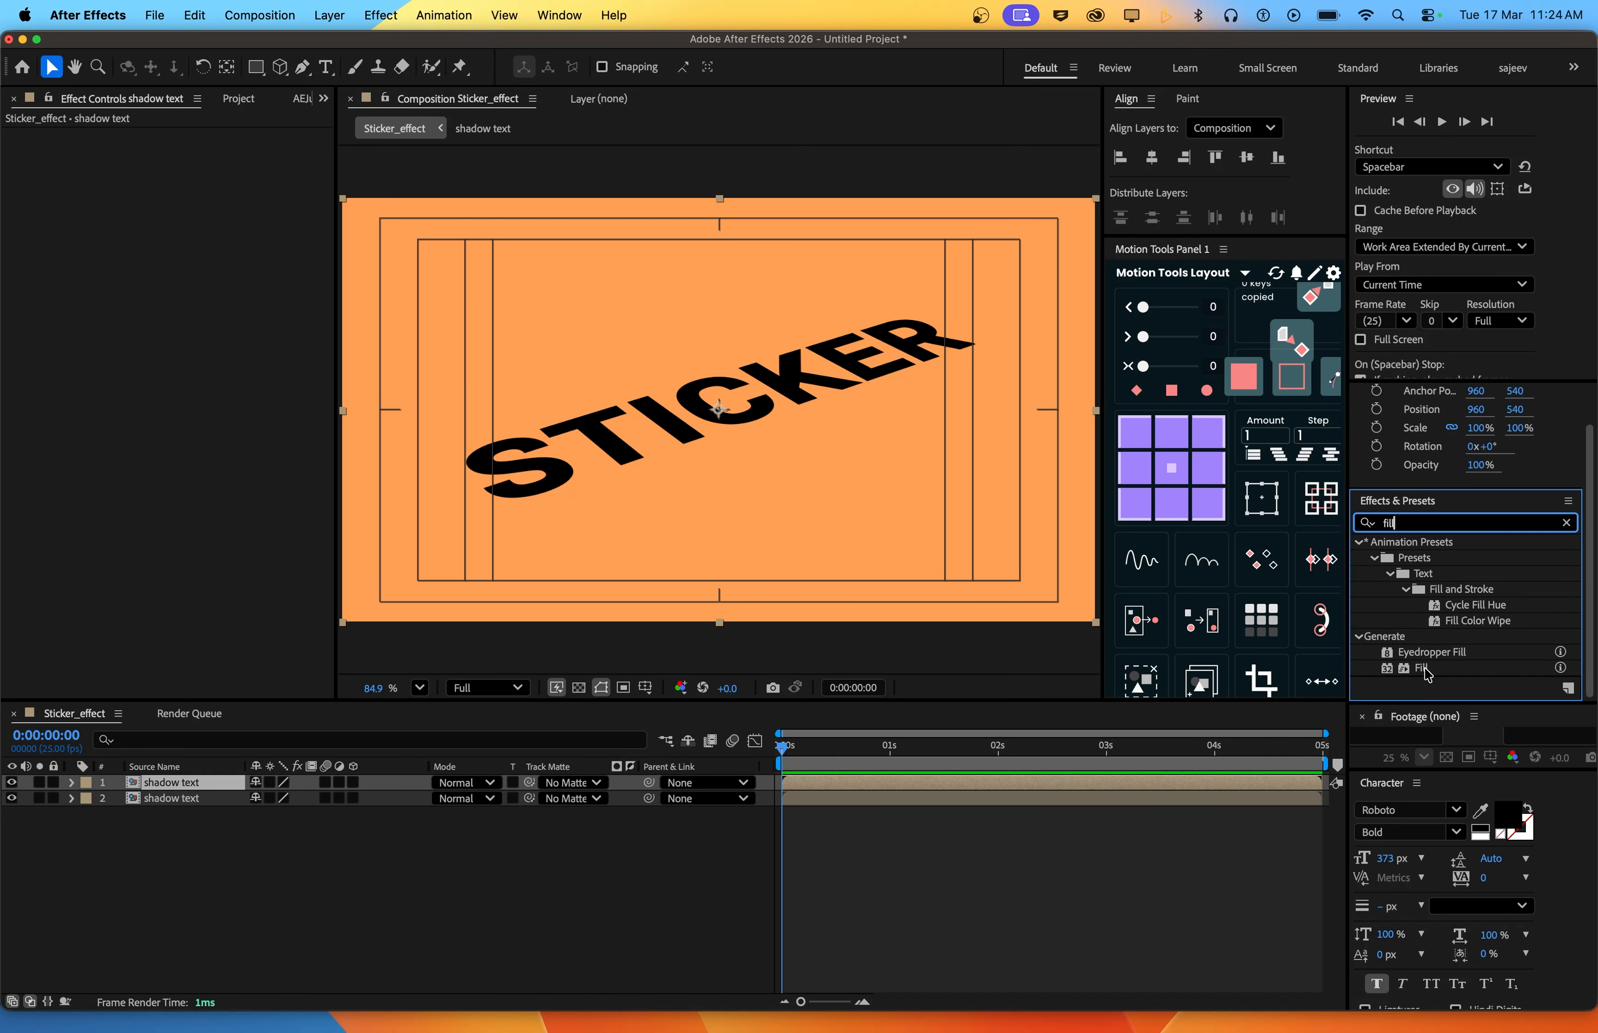
pyautogui.moveTo(1421, 667); pyautogui.dragTo(818, 778)
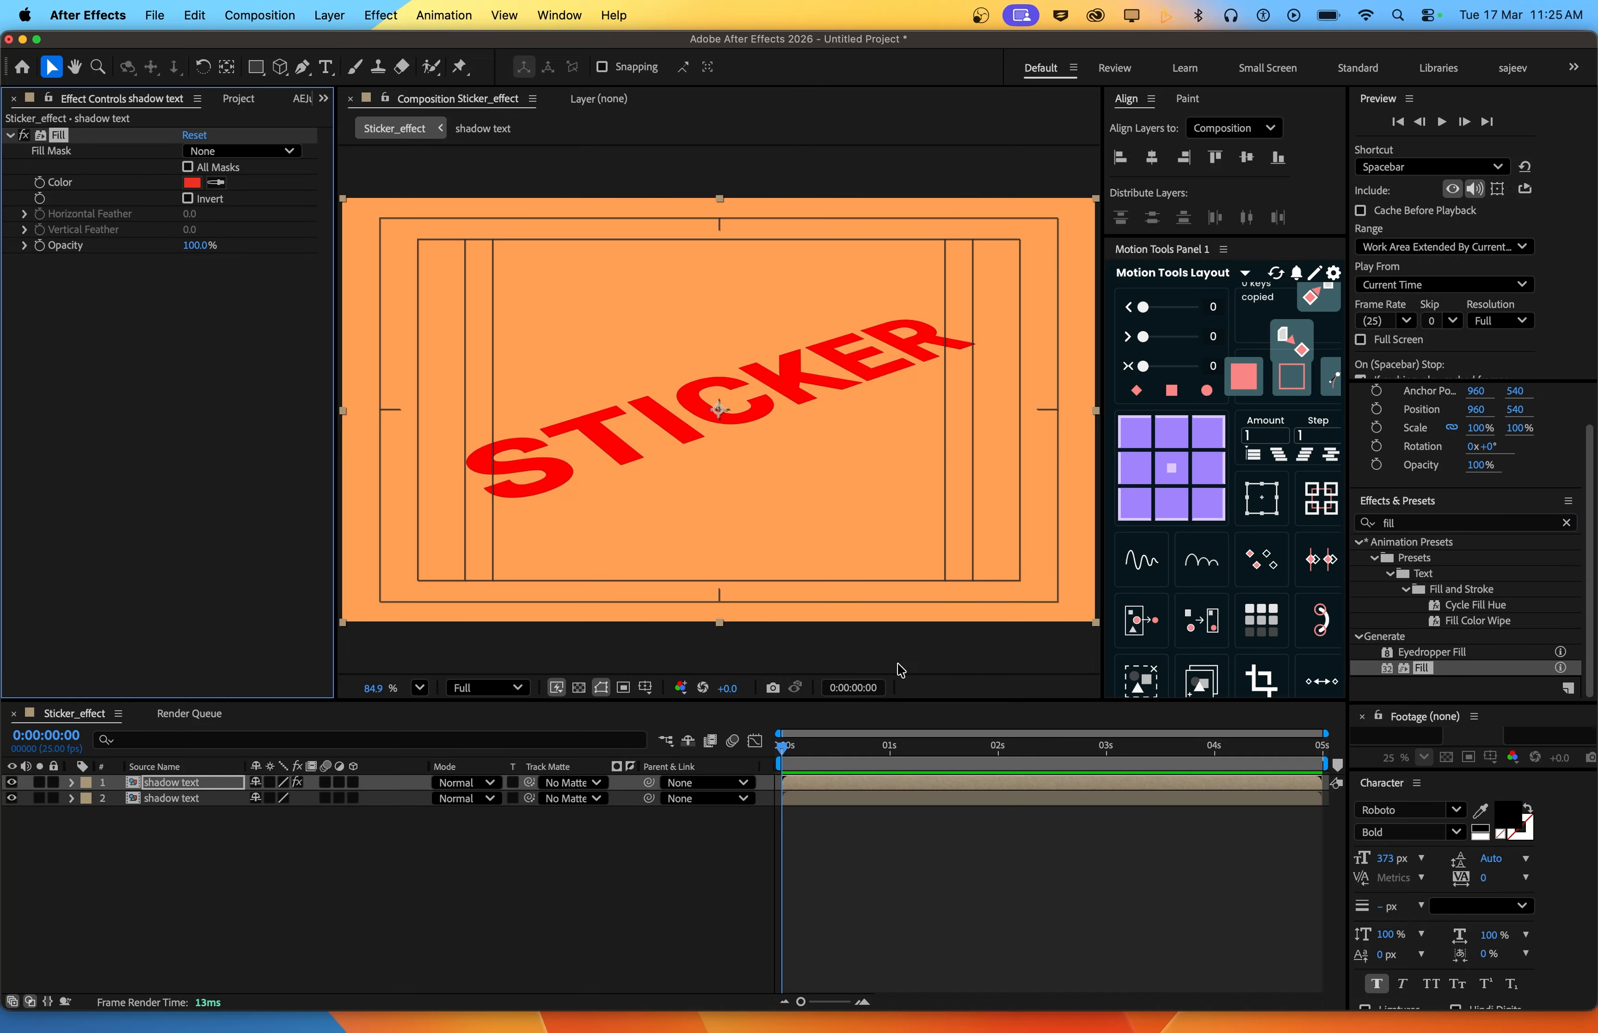
# Set the Fill effect's color to white on the upper shadow text layer
pyautogui.click(192, 182)
pyautogui.click(261, 165)
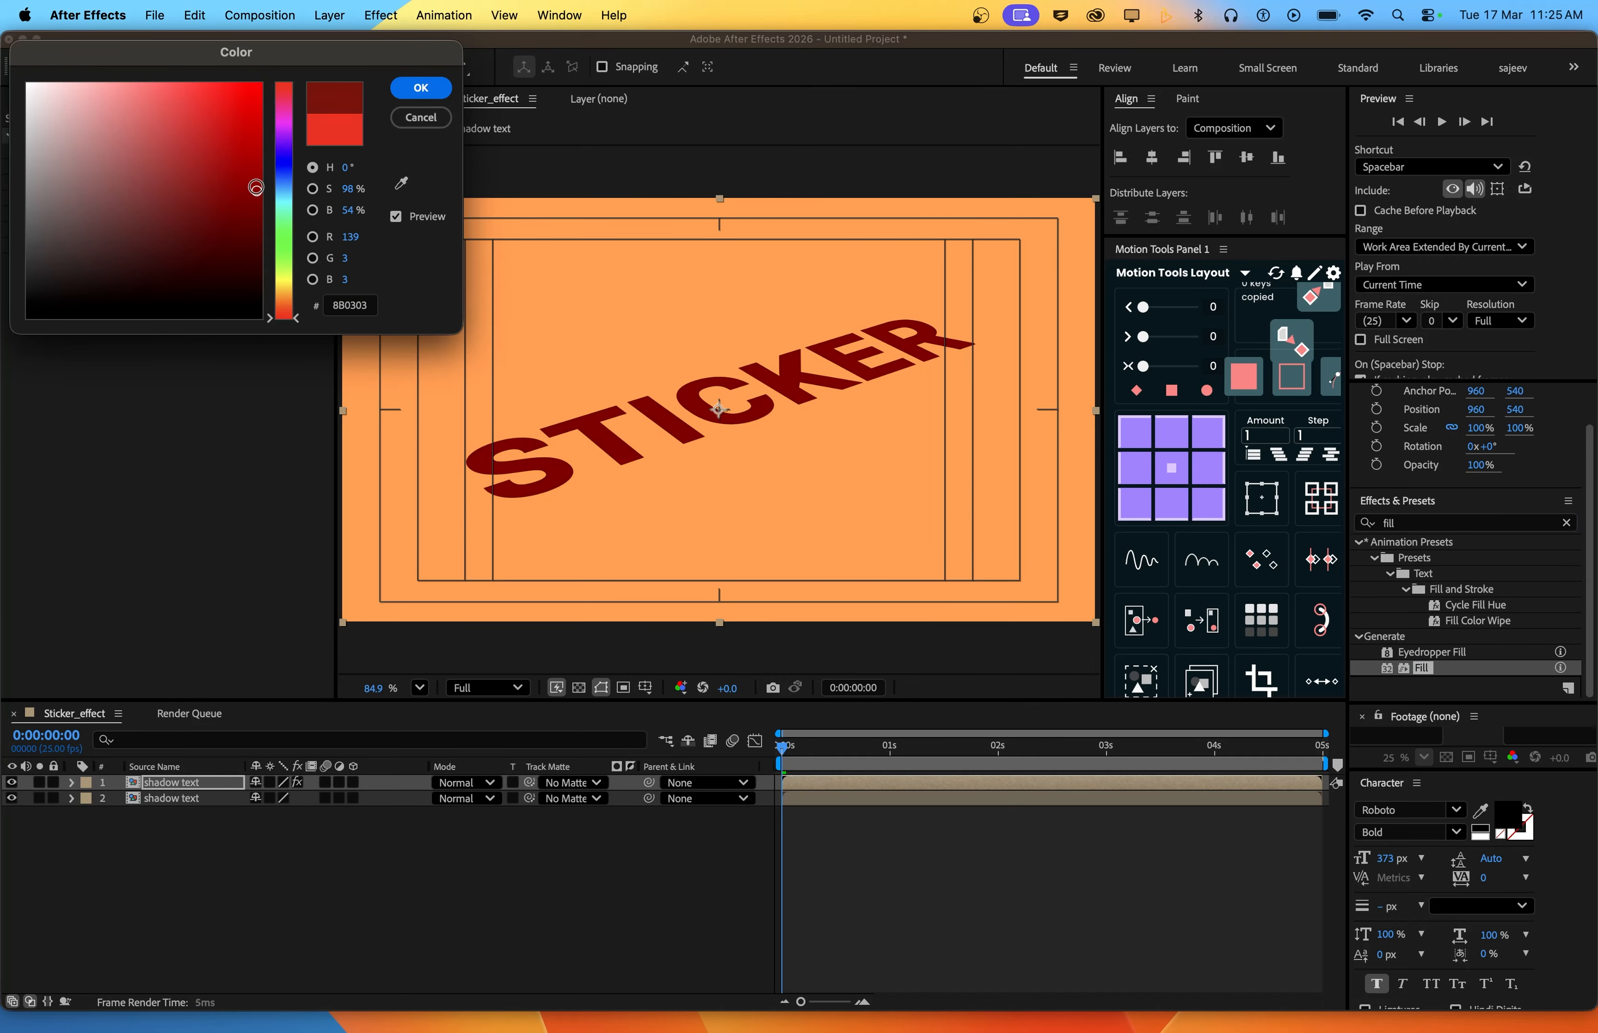
pyautogui.click(285, 83)
pyautogui.moveTo(247, 130); pyautogui.dragTo(249, 143)
pyautogui.moveTo(286, 293); pyautogui.dragTo(286, 281)
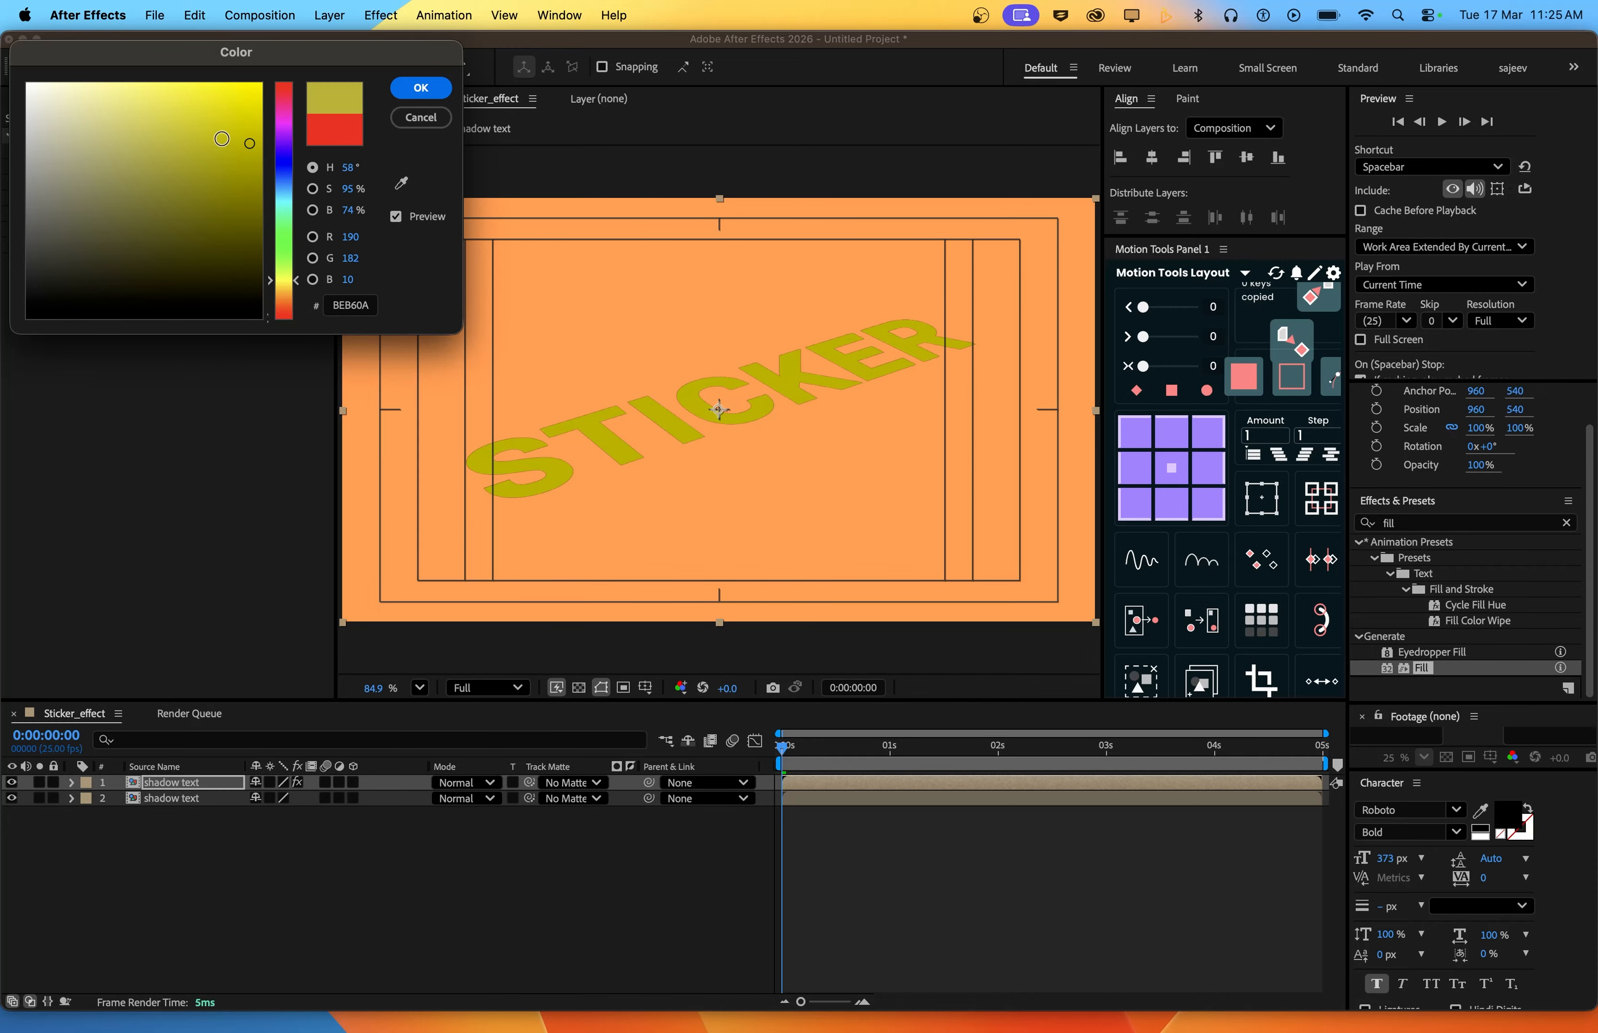
pyautogui.moveTo(249, 143); pyautogui.dragTo(270, 62)
pyautogui.moveTo(283, 301)
pyautogui.mouseDown()
pyautogui.moveTo(289, 325)
pyautogui.moveTo(291, 185)
pyautogui.mouseUp()
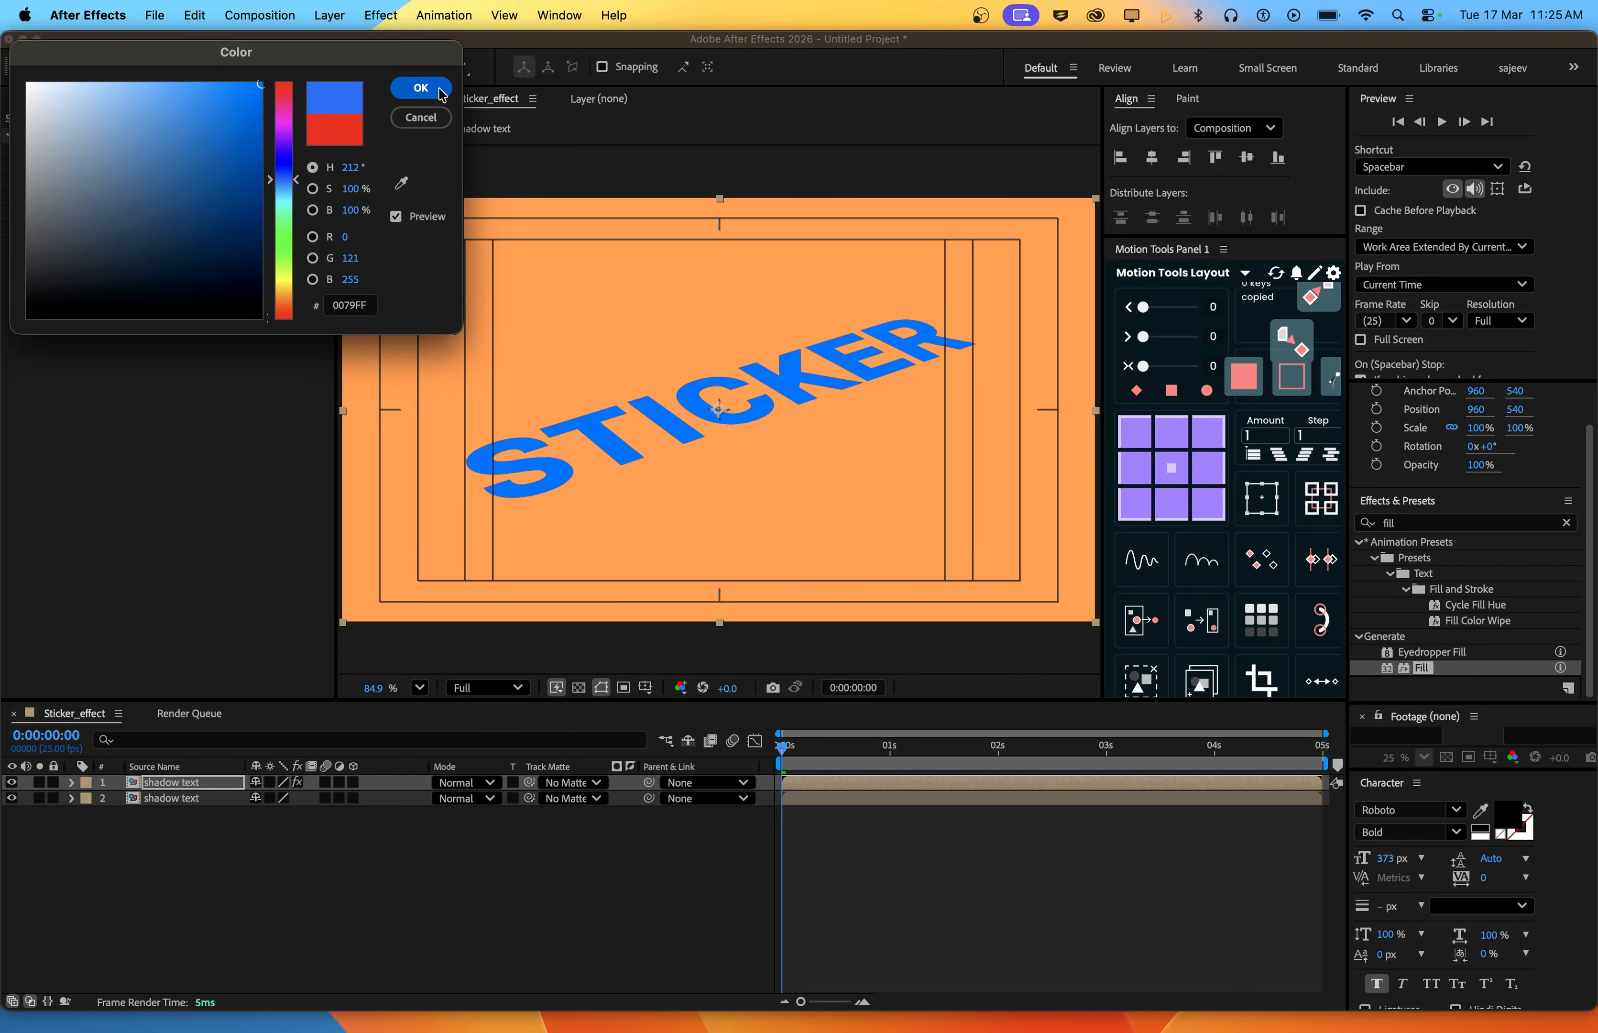
pyautogui.moveTo(206, 131)
pyautogui.mouseDown()
pyautogui.moveTo(172, 99)
pyautogui.moveTo(198, 101)
pyautogui.mouseUp()
pyautogui.moveTo(87, 97)
pyautogui.mouseDown()
pyautogui.moveTo(32, 69)
pyautogui.moveTo(7, 27)
pyautogui.mouseUp()
pyautogui.click(421, 88)
# Apply Mesh Warp to the white text layer and set its rows and columns to 5
pyautogui.click(1410, 522)
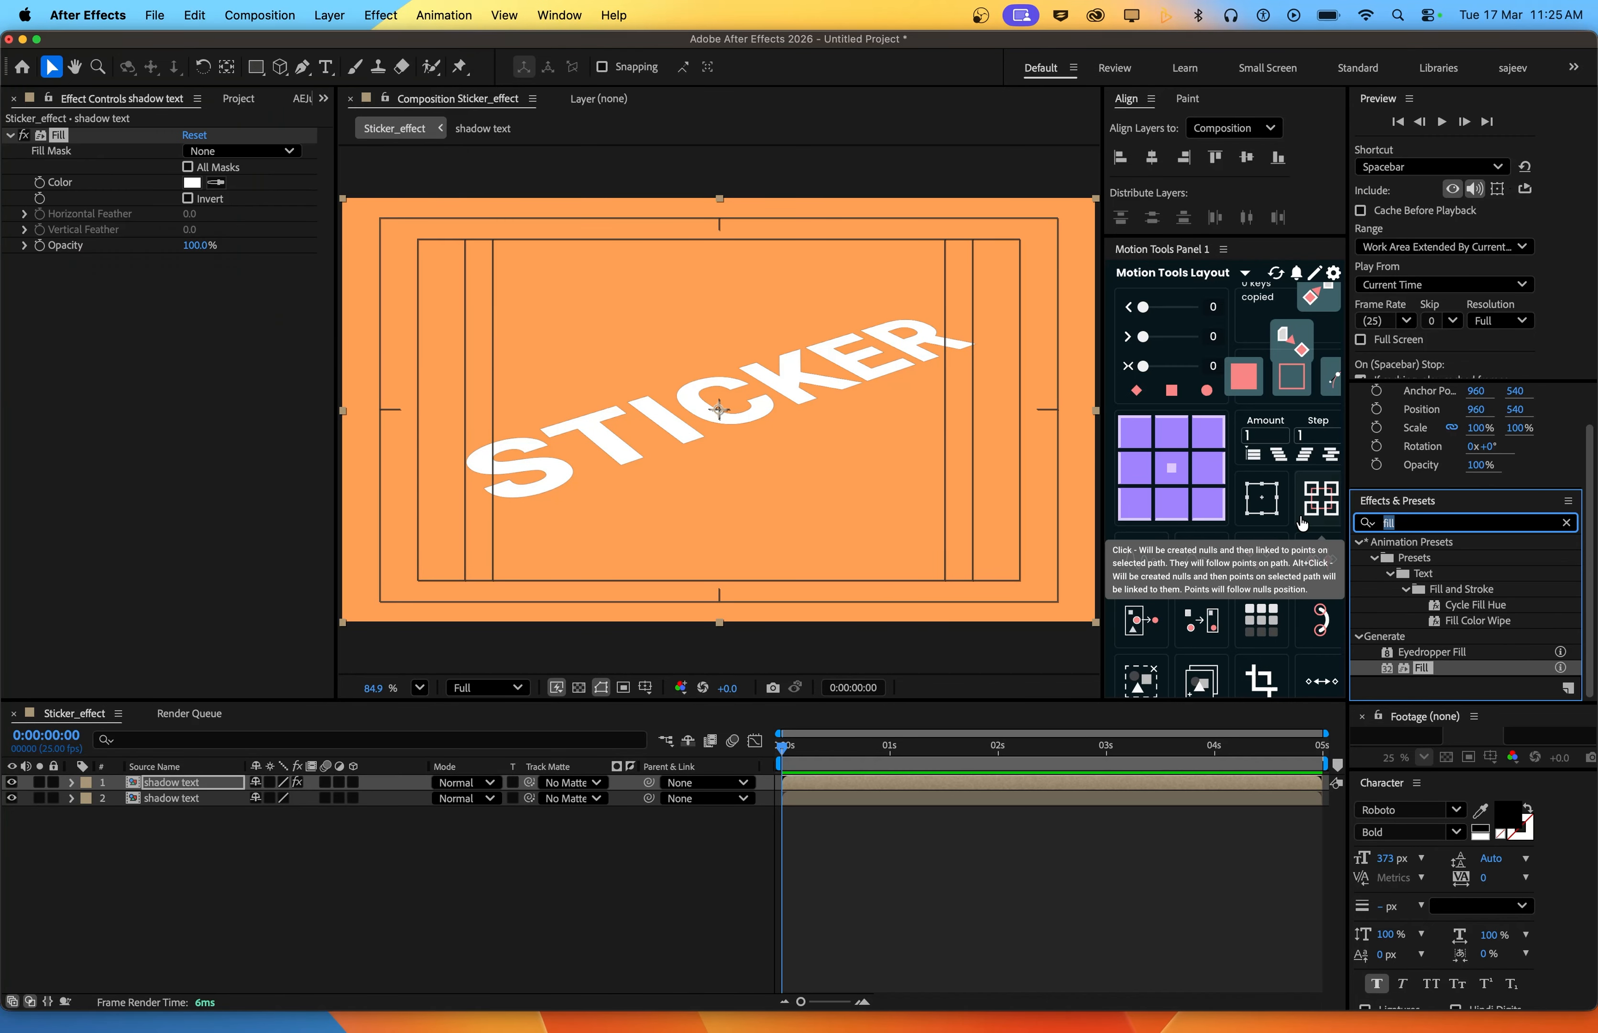
pyautogui.write('mesh')
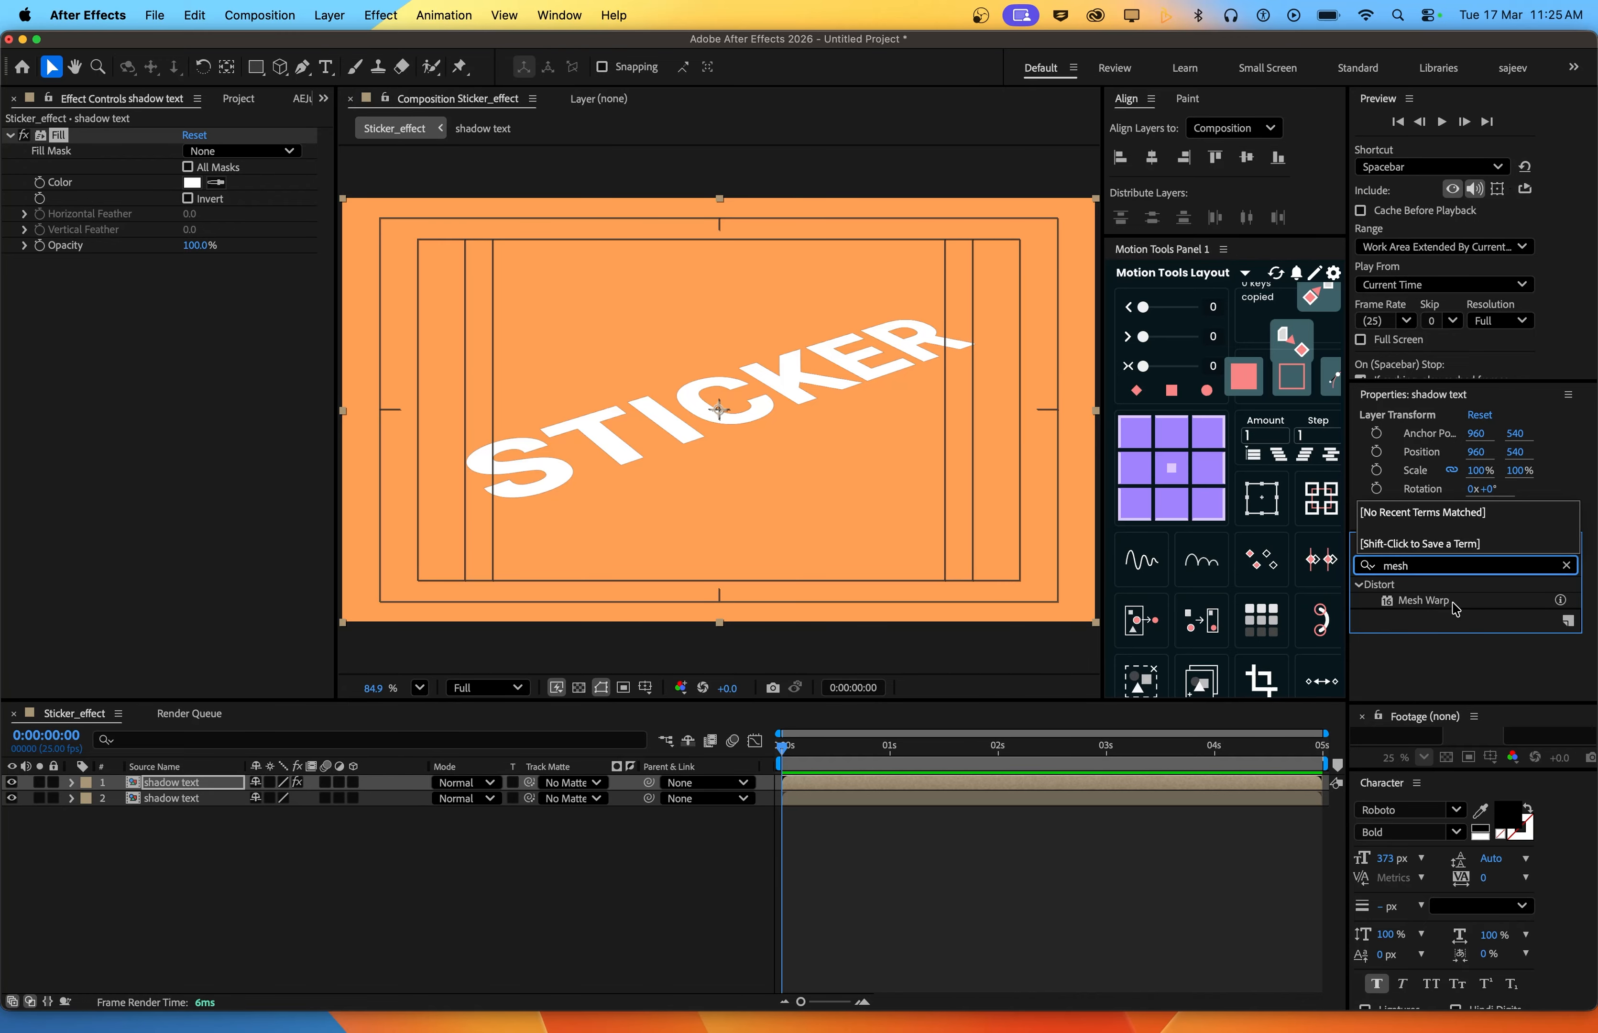
pyautogui.click(1429, 603)
pyautogui.moveTo(1429, 603); pyautogui.dragTo(850, 434)
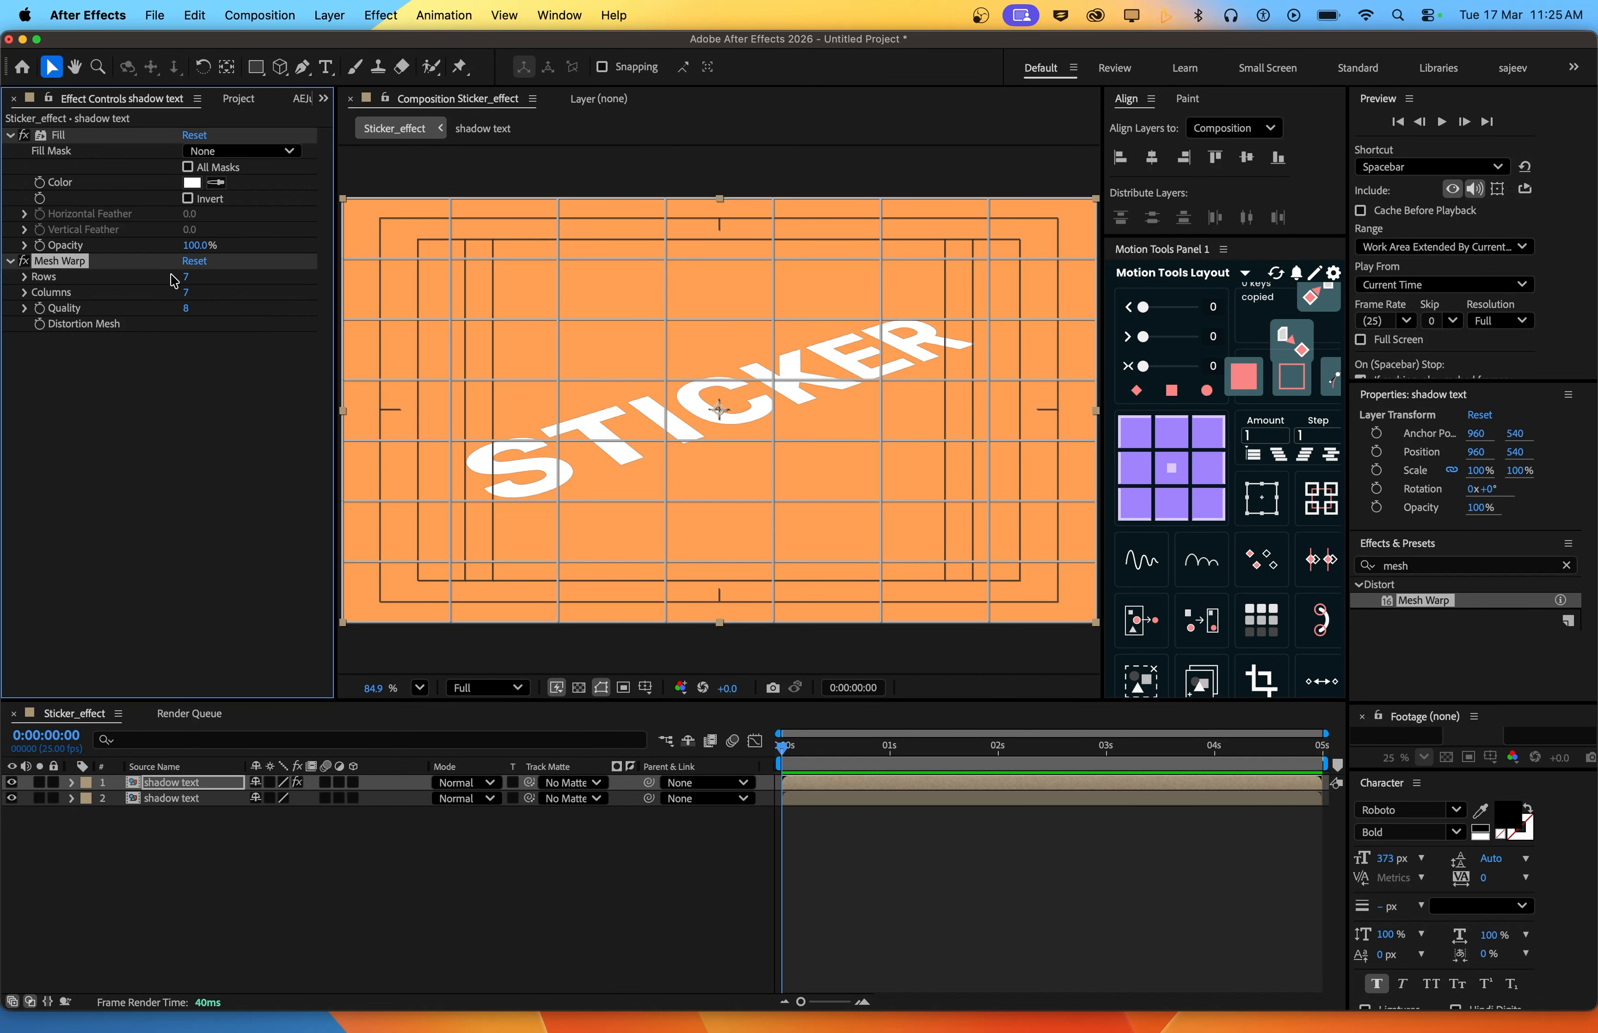
pyautogui.click(187, 279)
pyautogui.write('5')
pyautogui.press('Tab')
pyautogui.write('5')
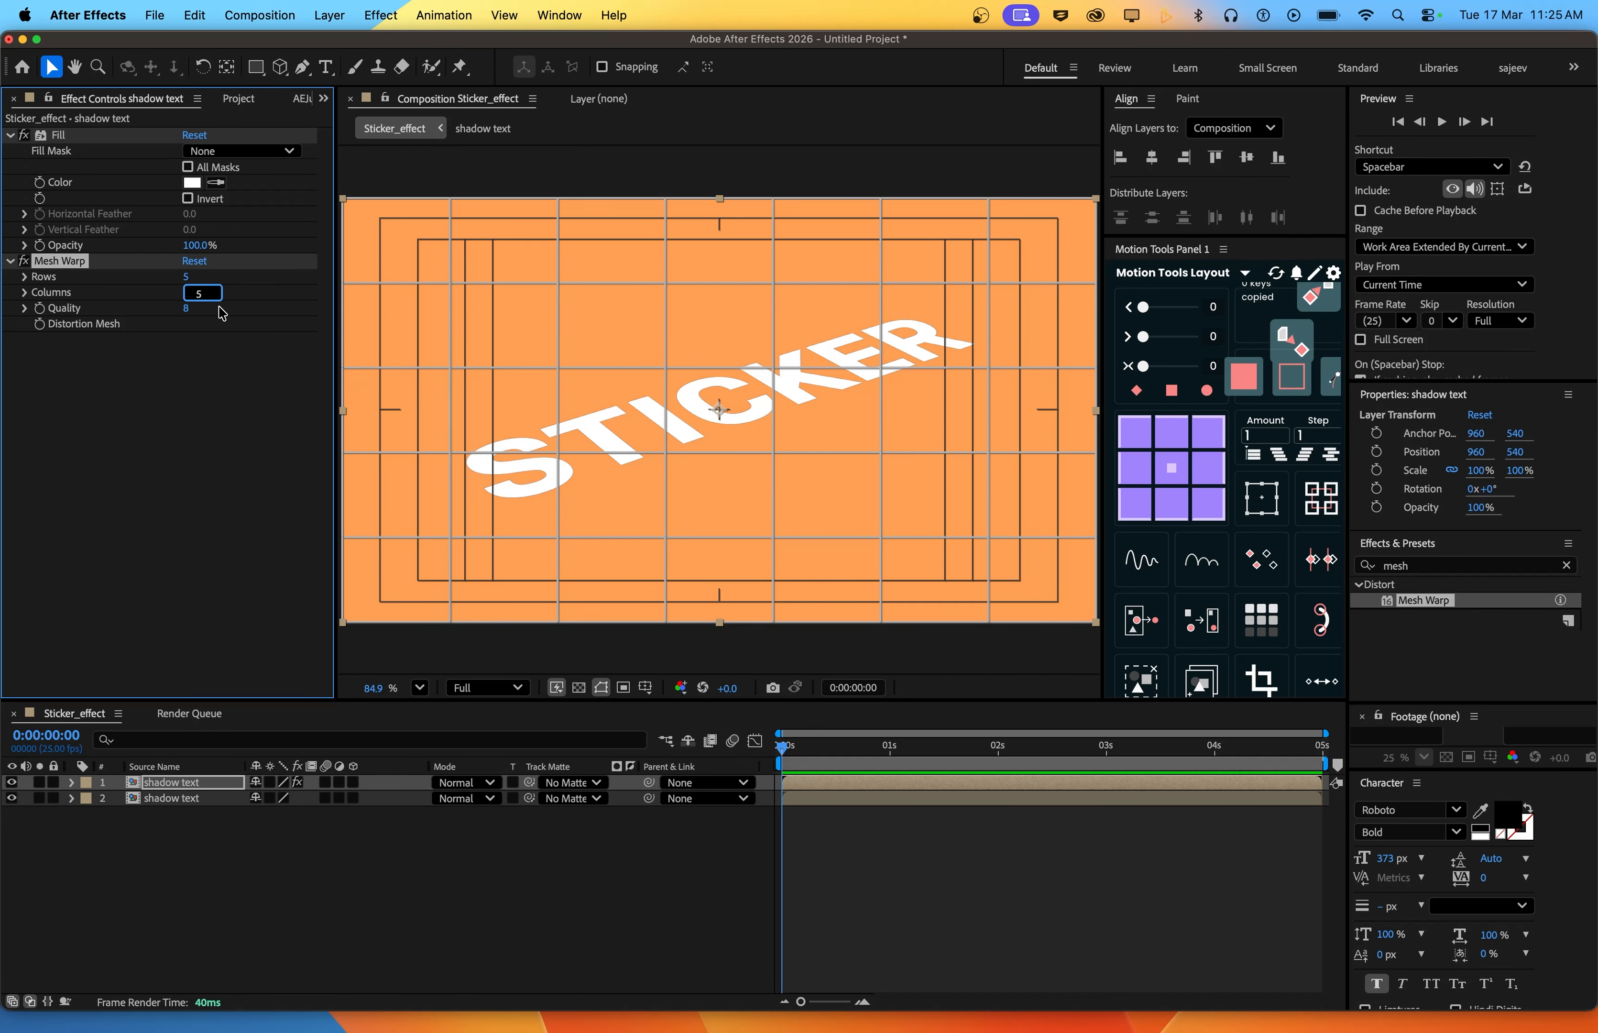
pyautogui.press('Return')
# Set a Distortion Mesh keyframe at 0:00:00:00 on the white text layer and reveal its keyframes
pyautogui.click(844, 783)
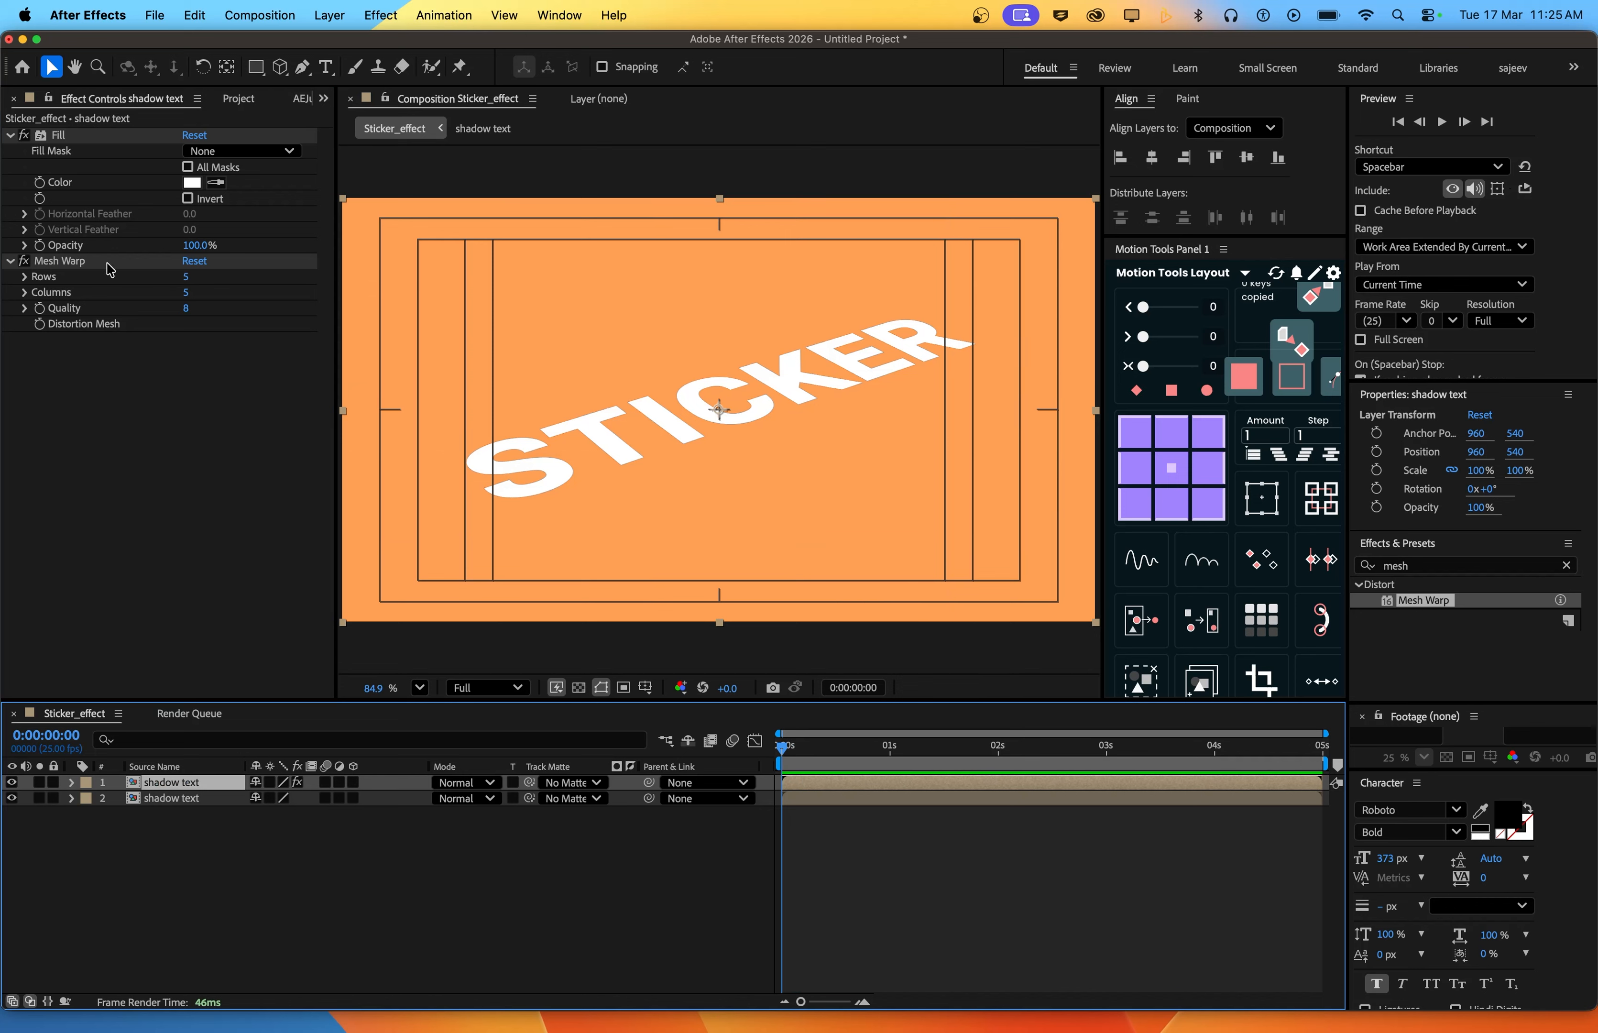
pyautogui.click(68, 262)
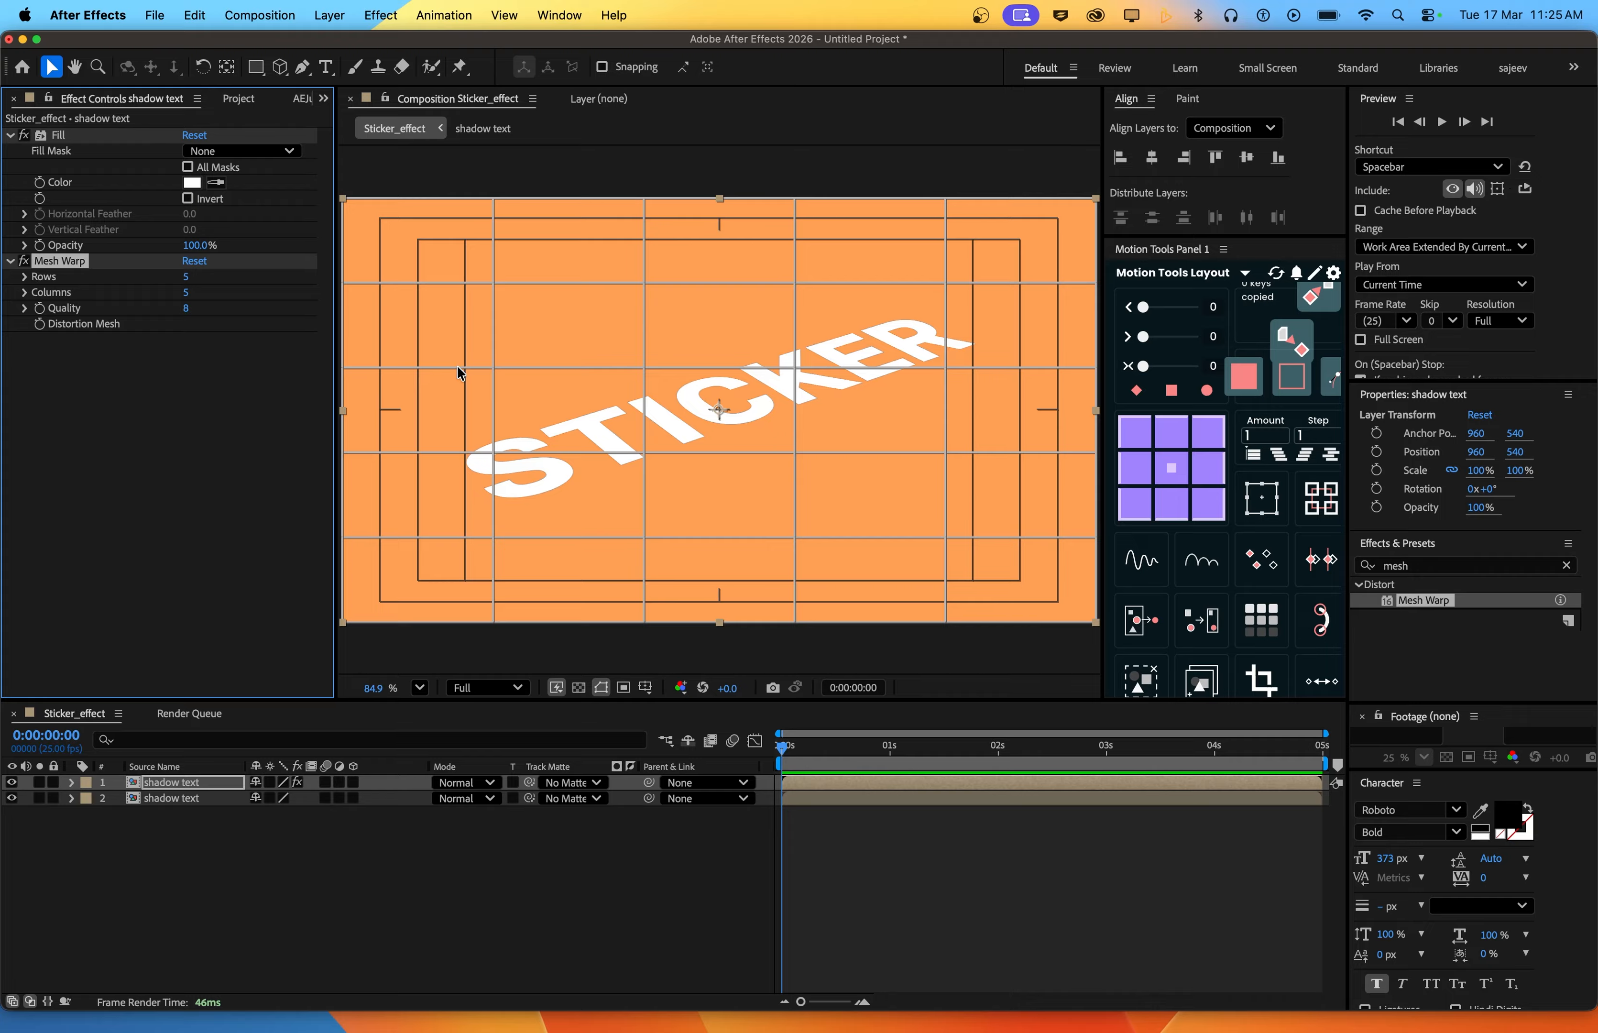
pyautogui.moveTo(883, 749); pyautogui.dragTo(736, 745)
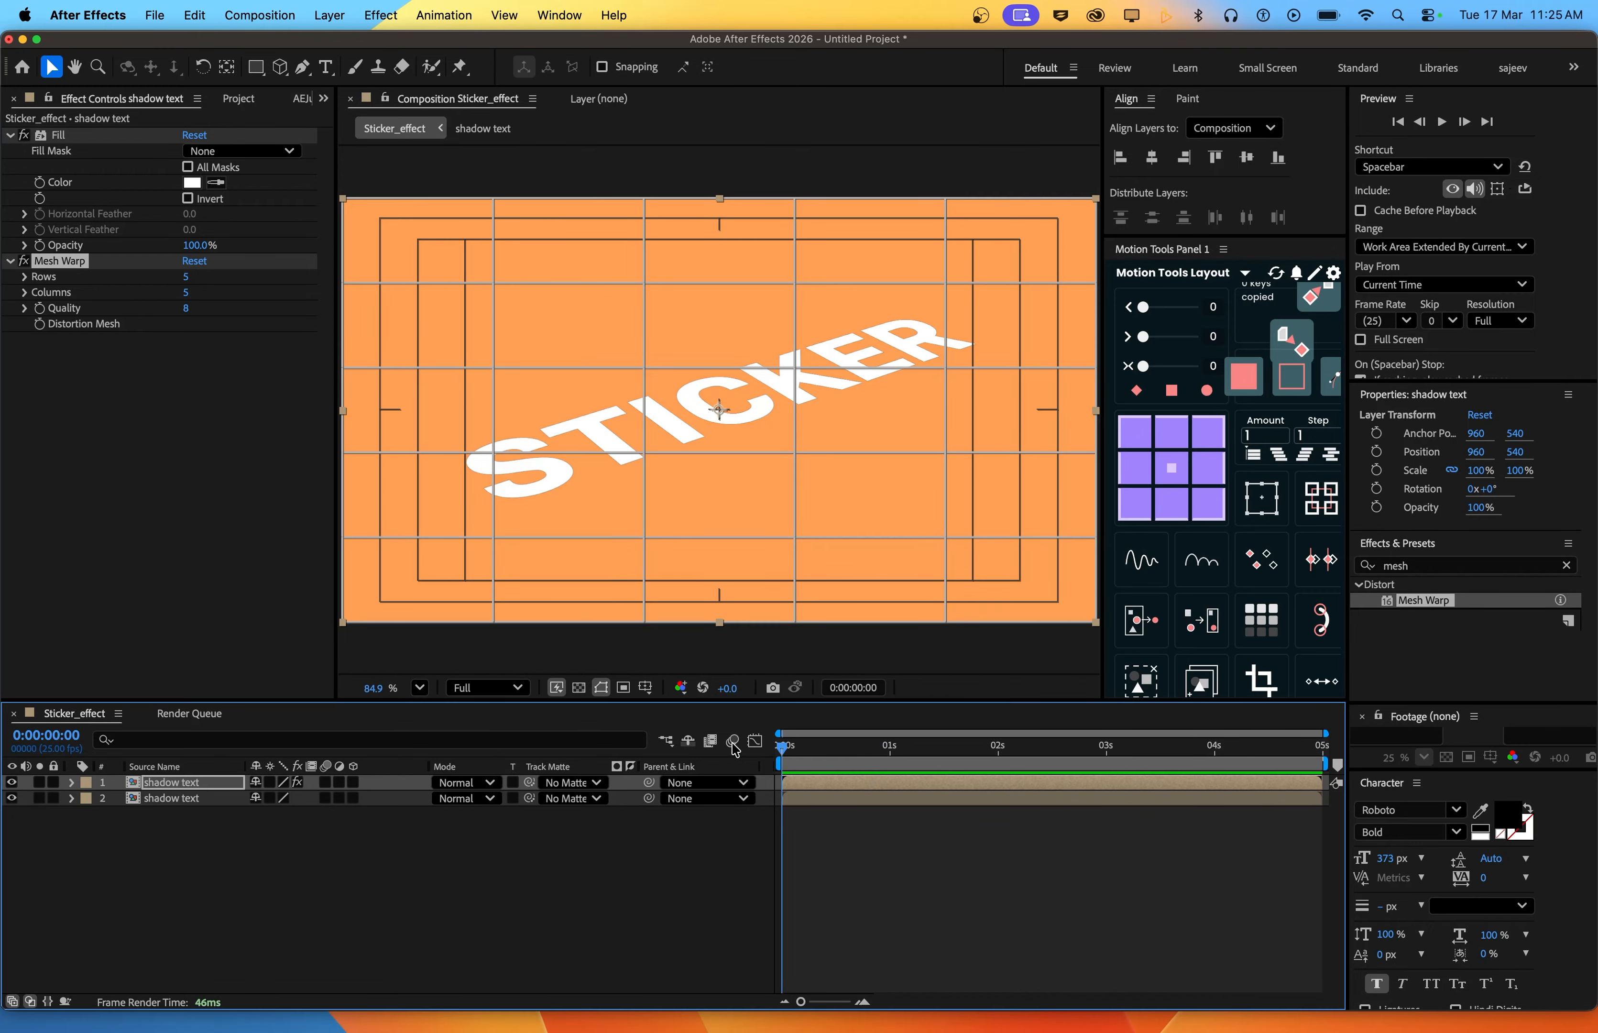
pyautogui.click(65, 324)
pyautogui.click(866, 784)
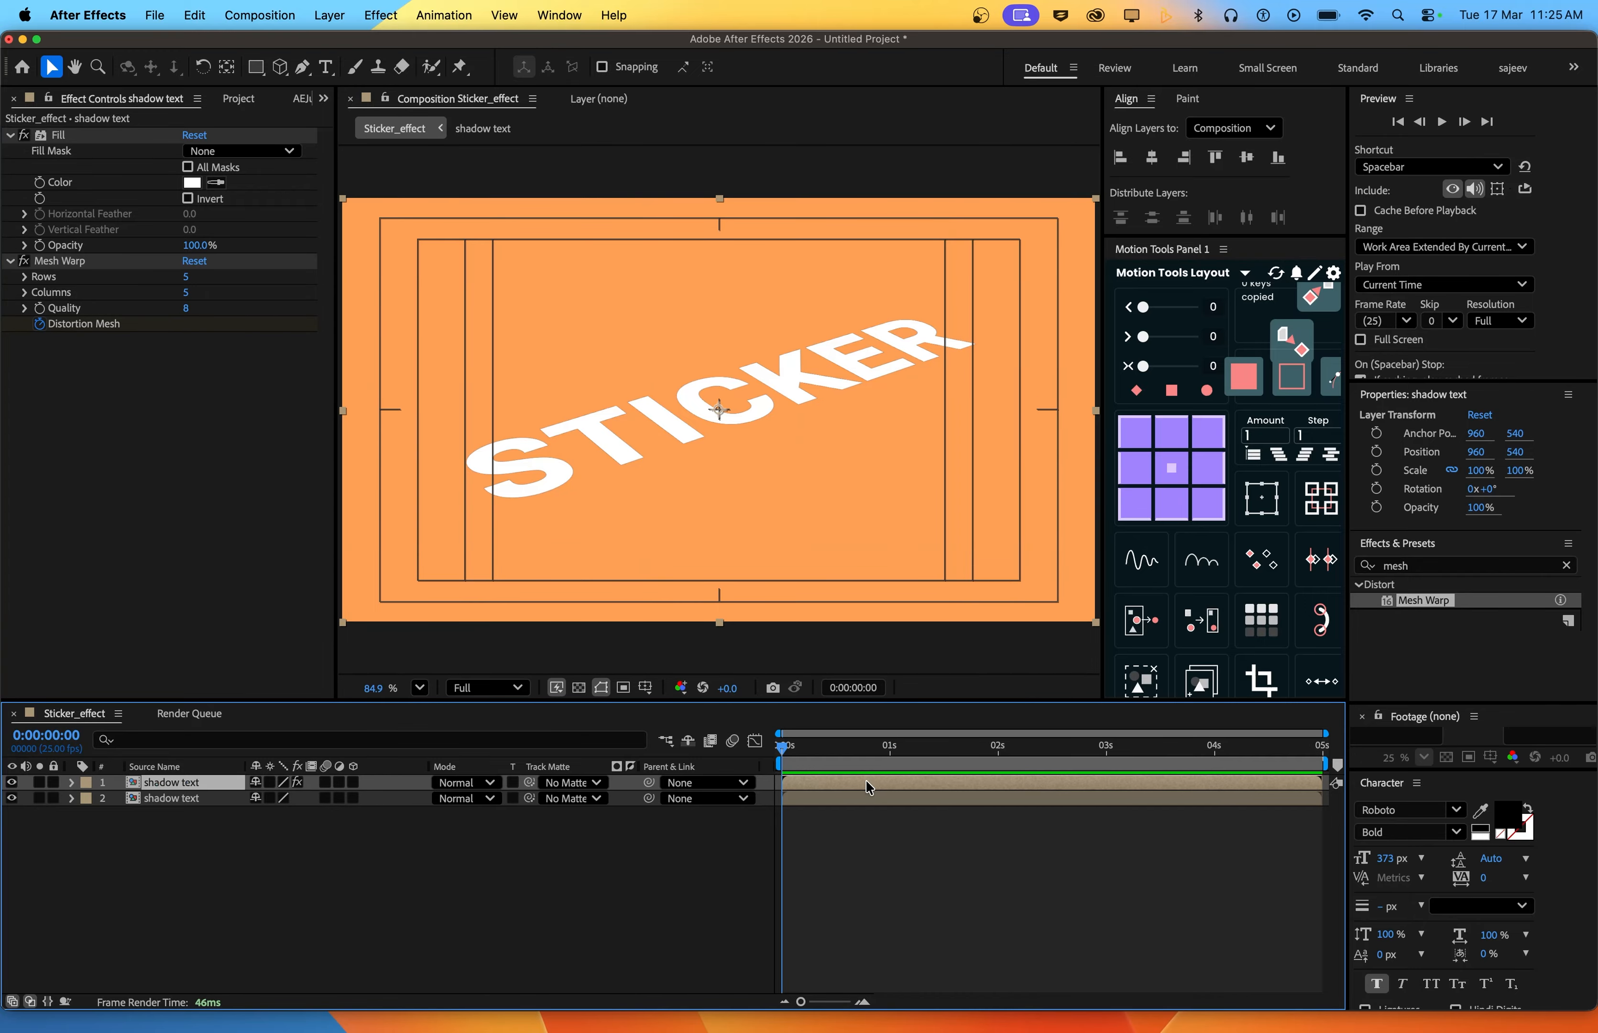
pyautogui.press('u')
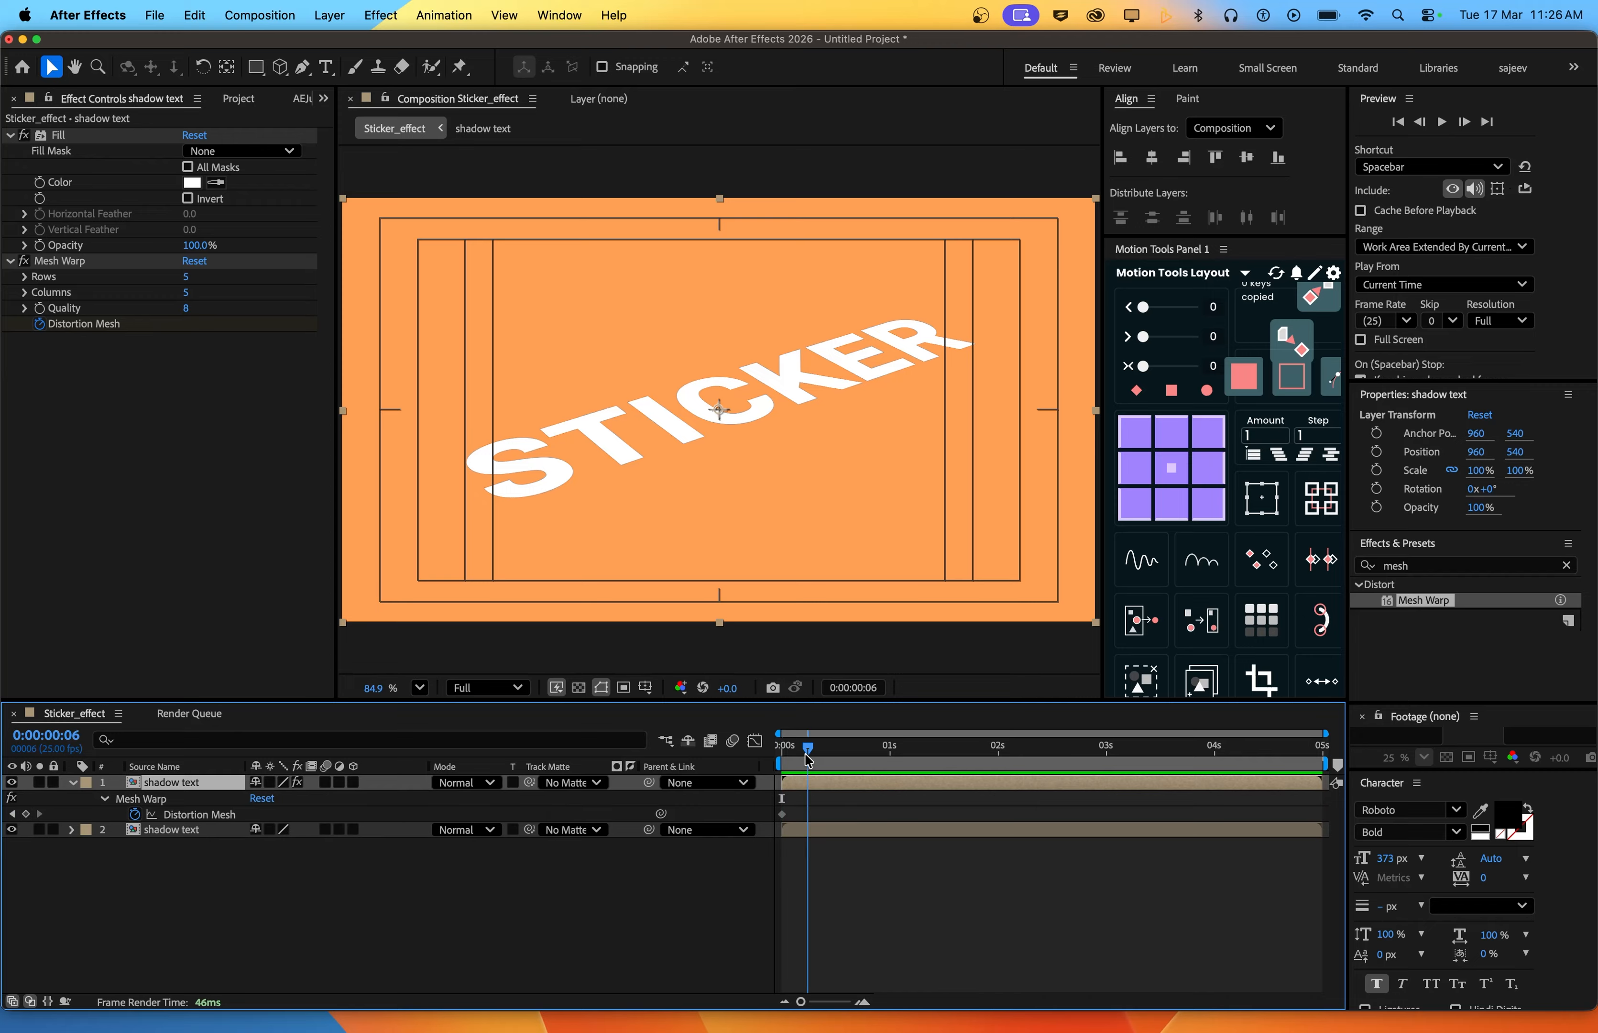
# At 0:00:00:10, raise the mesh points below the S, above the I and at the R slightly to lift the white text
pyautogui.press('space')
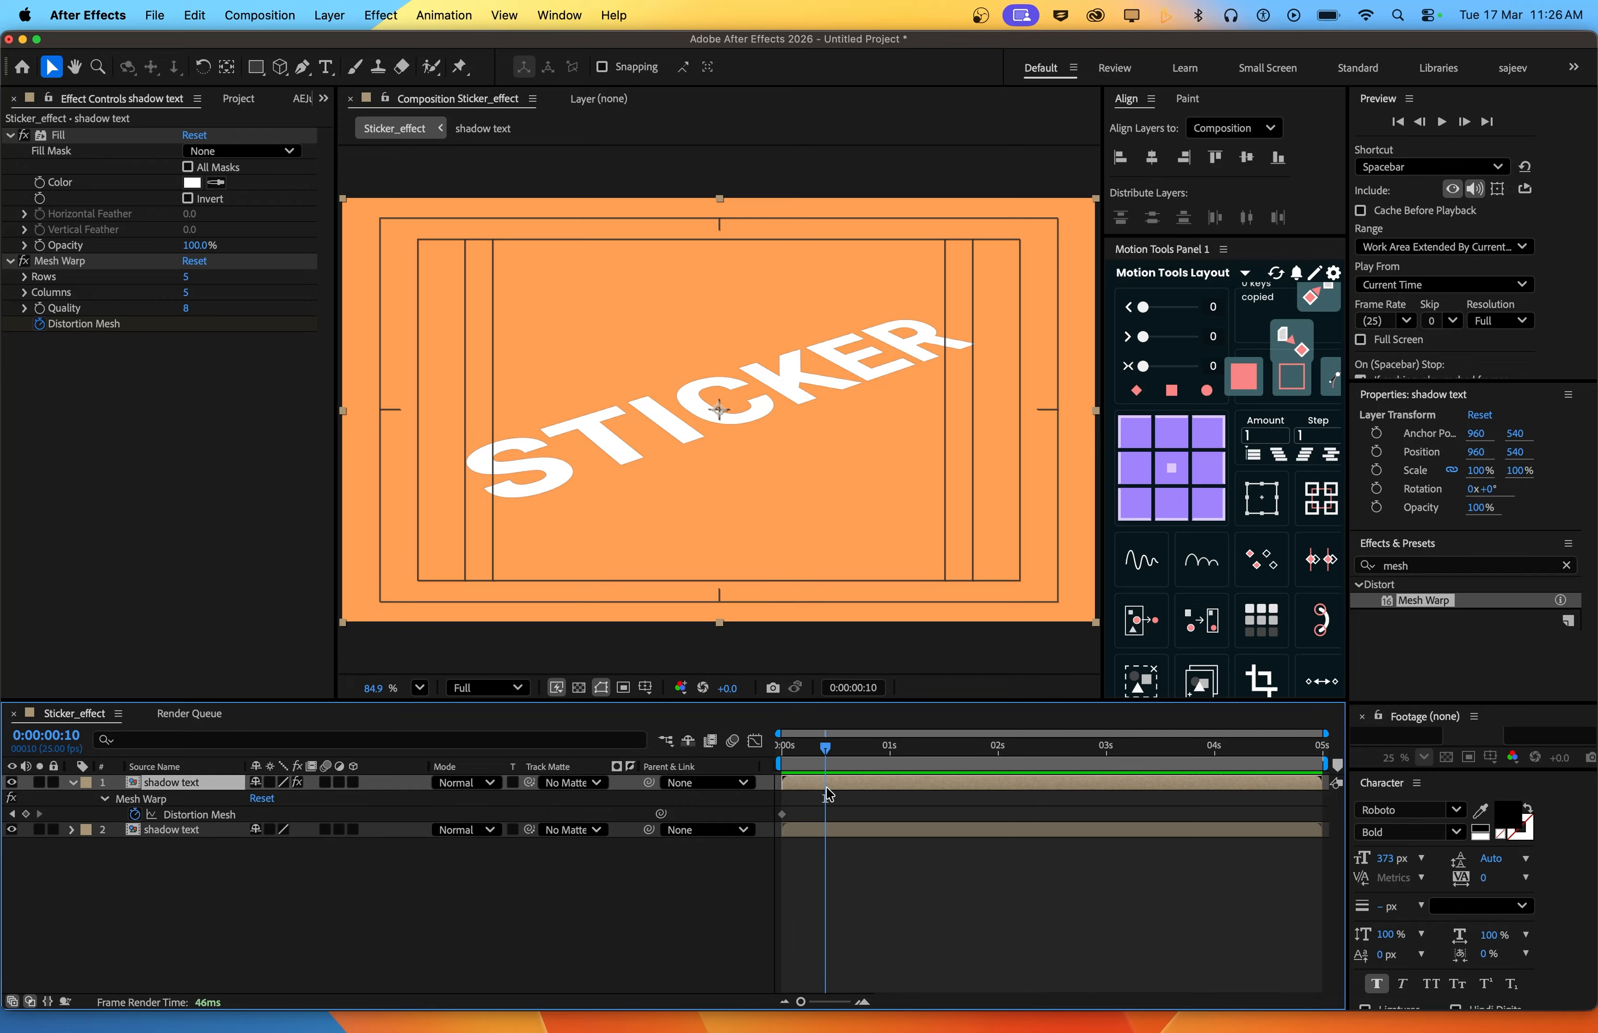
pyautogui.click(77, 264)
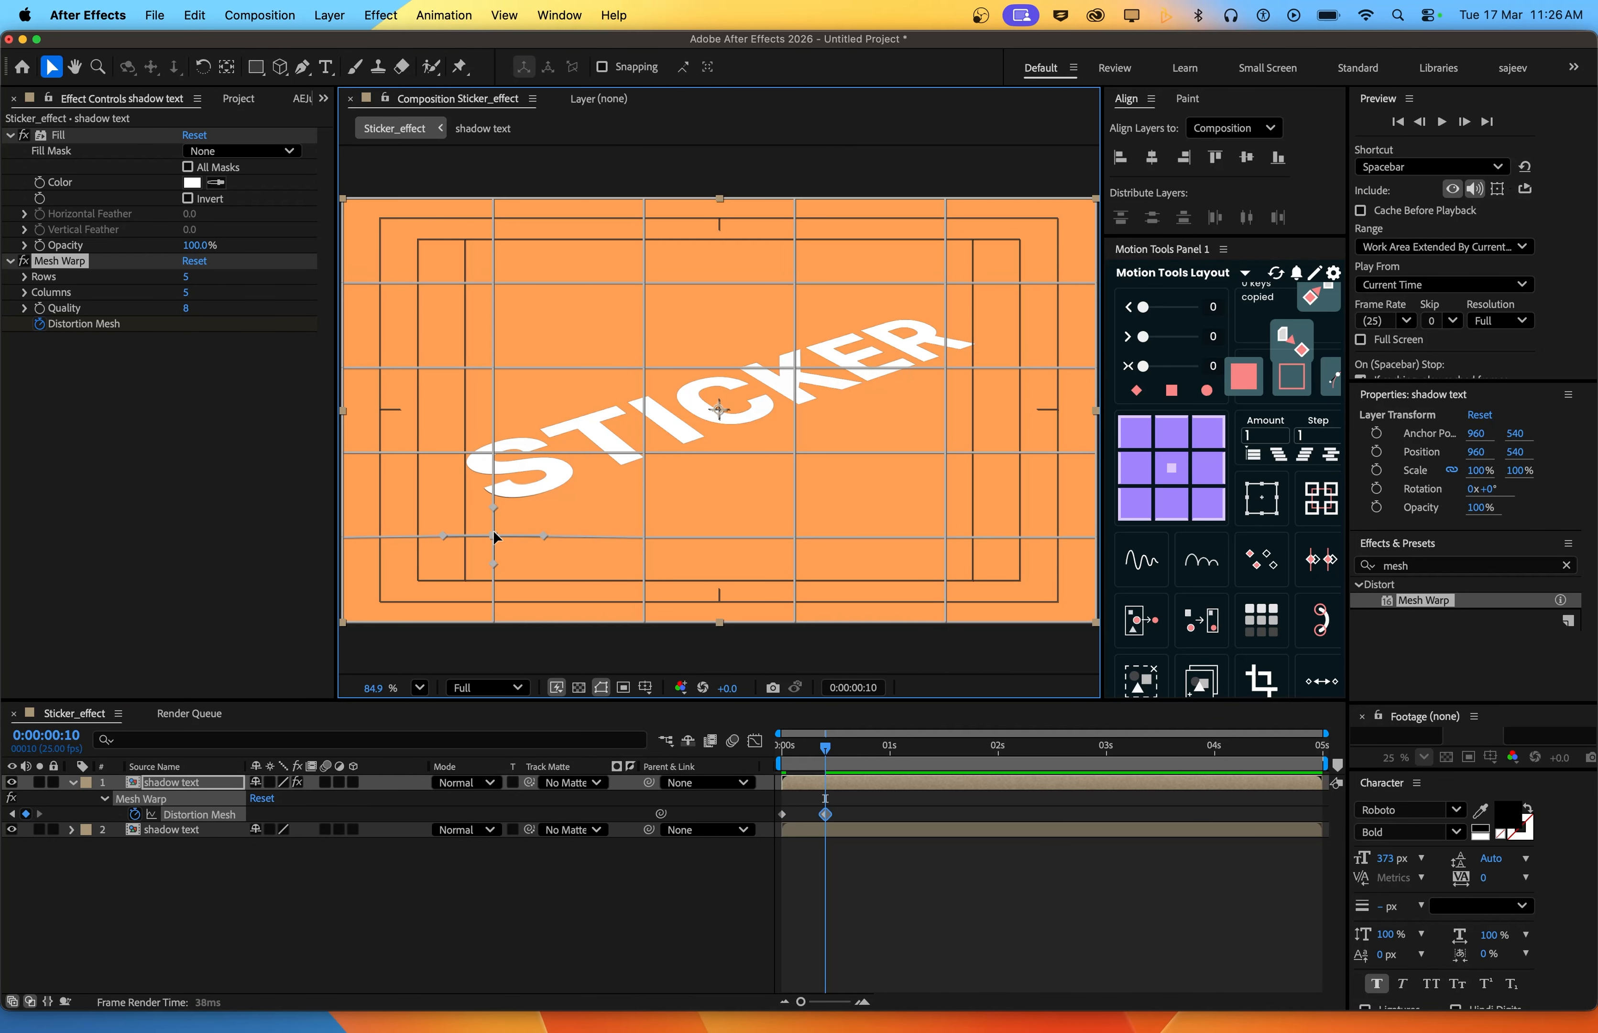
pyautogui.moveTo(493, 539); pyautogui.dragTo(493, 532)
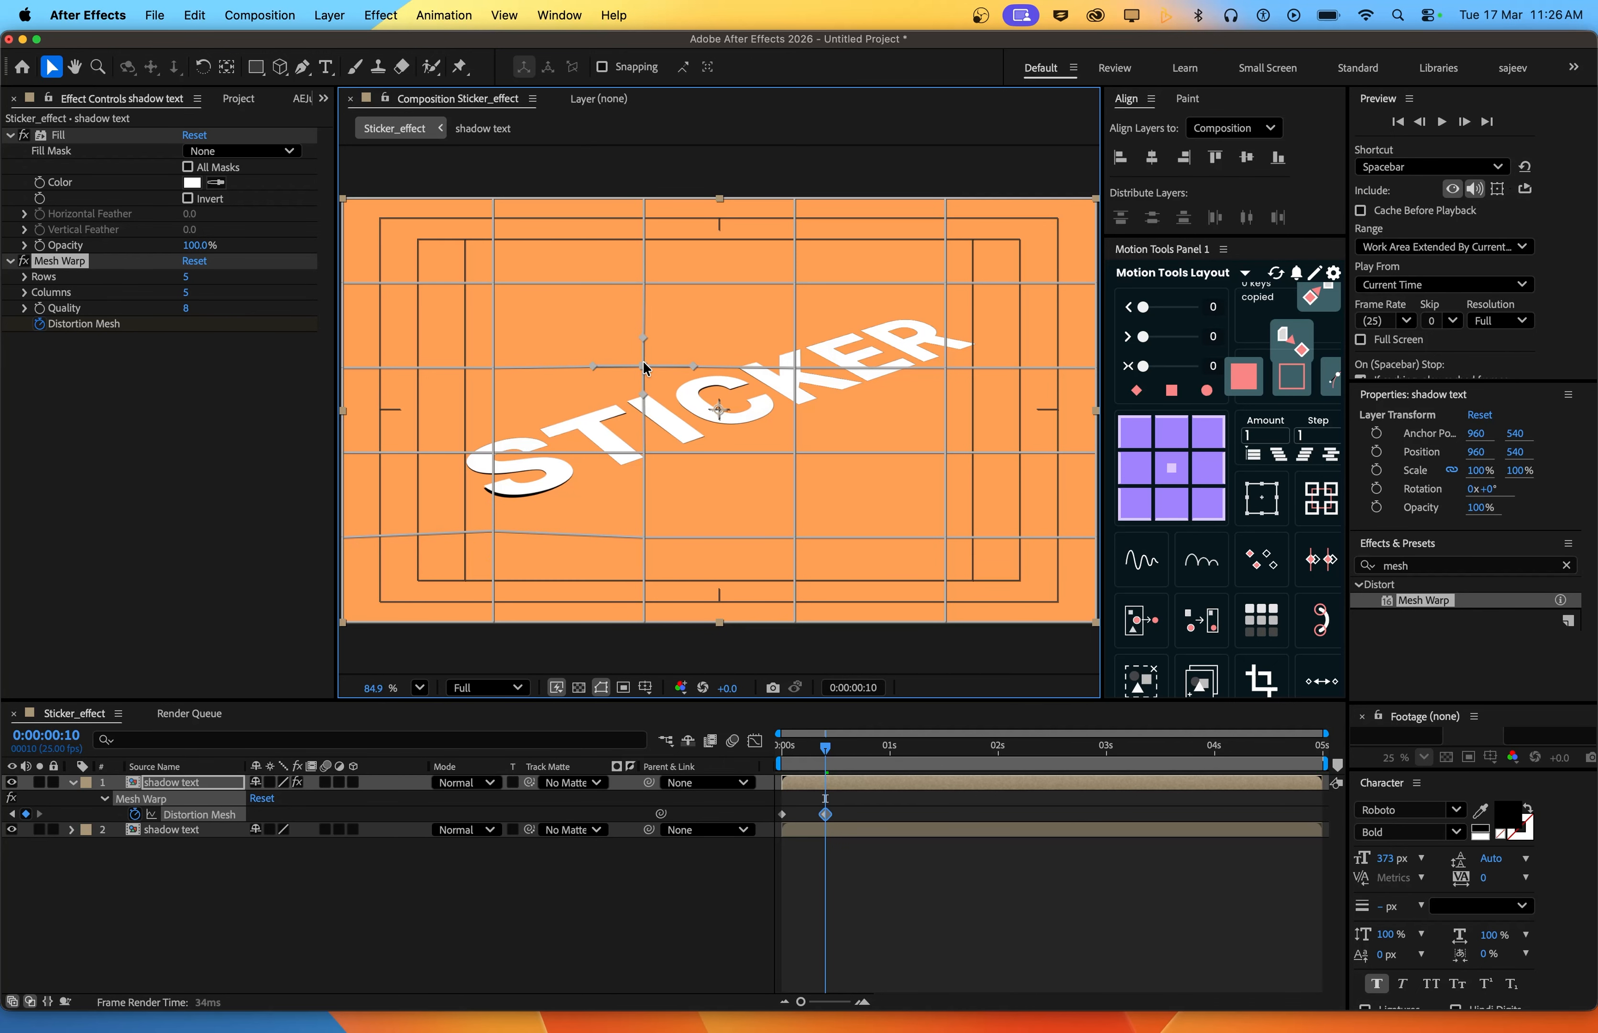
pyautogui.moveTo(643, 368); pyautogui.dragTo(643, 360)
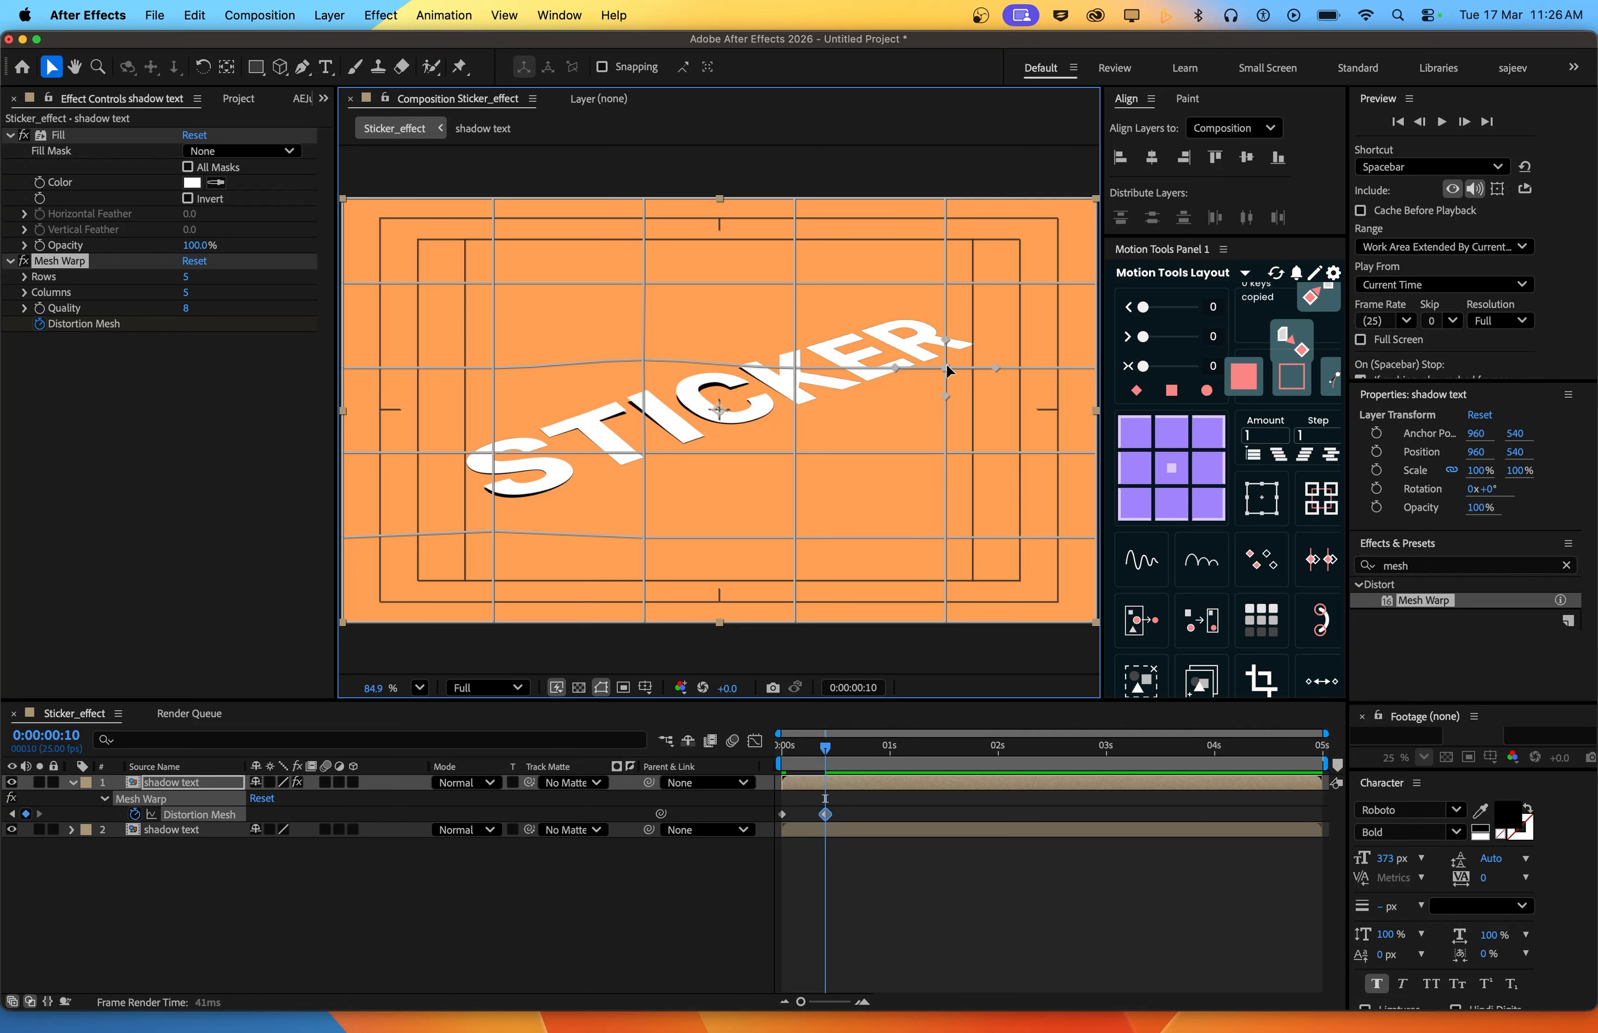
pyautogui.moveTo(945, 368); pyautogui.dragTo(944, 362)
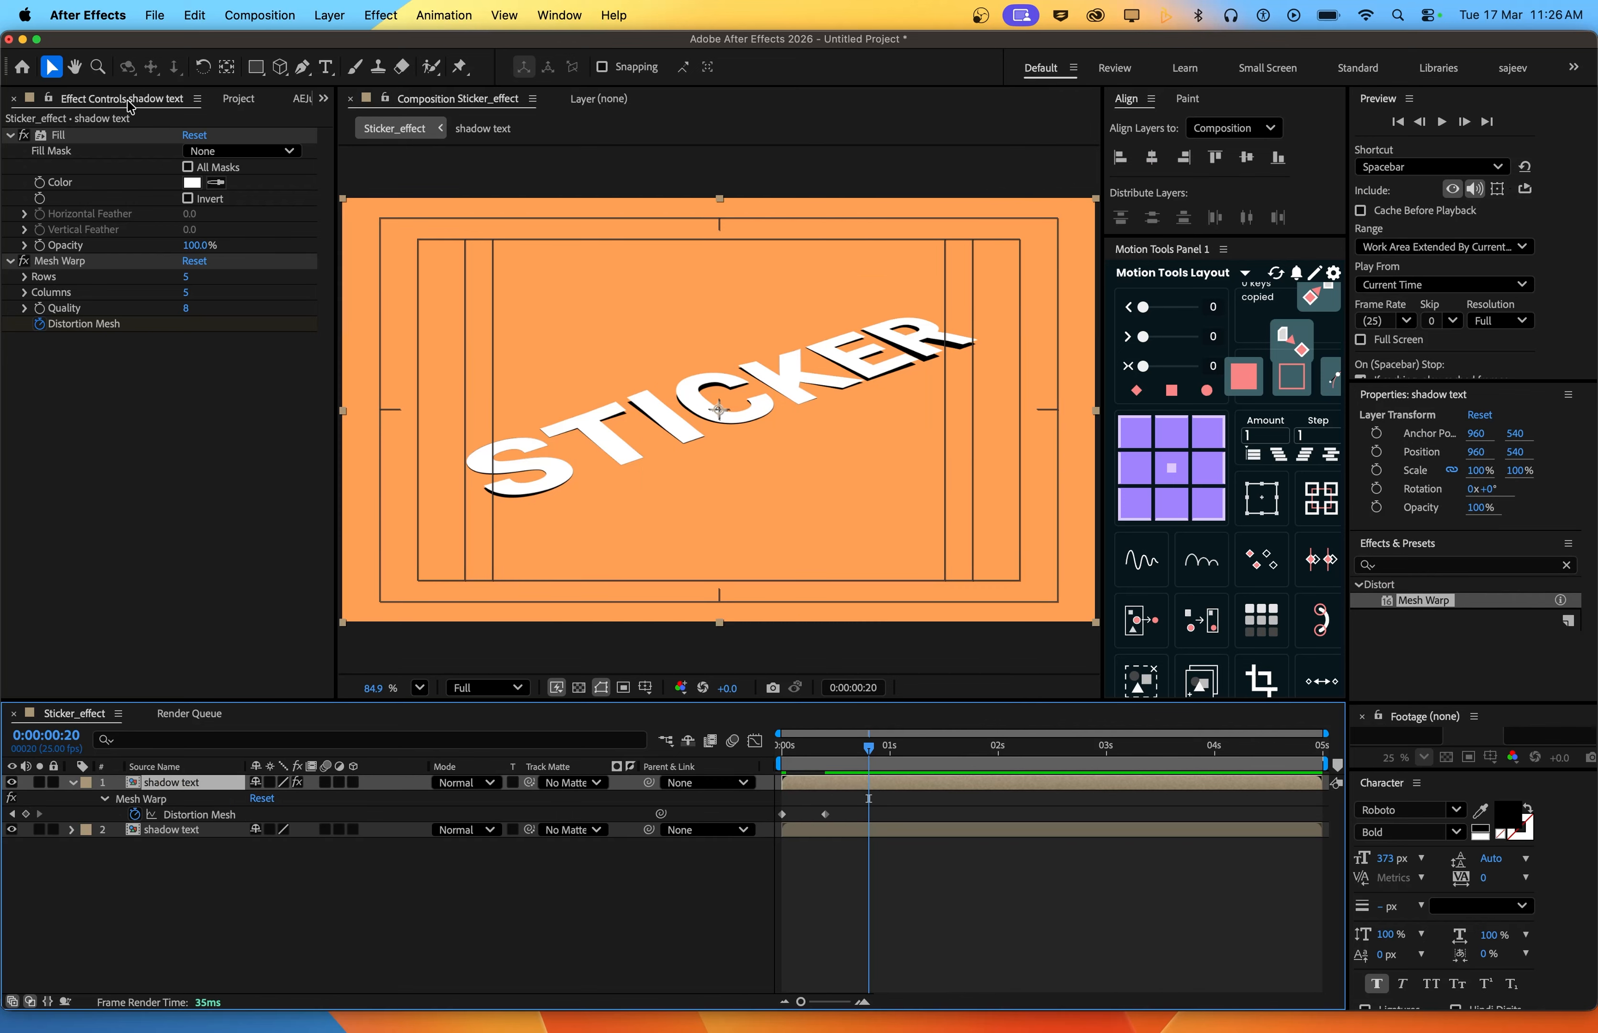
# At 0:00:00:20, reset the Mesh Warp and raise mesh points along the white text slightly for a different lift
pyautogui.click(195, 263)
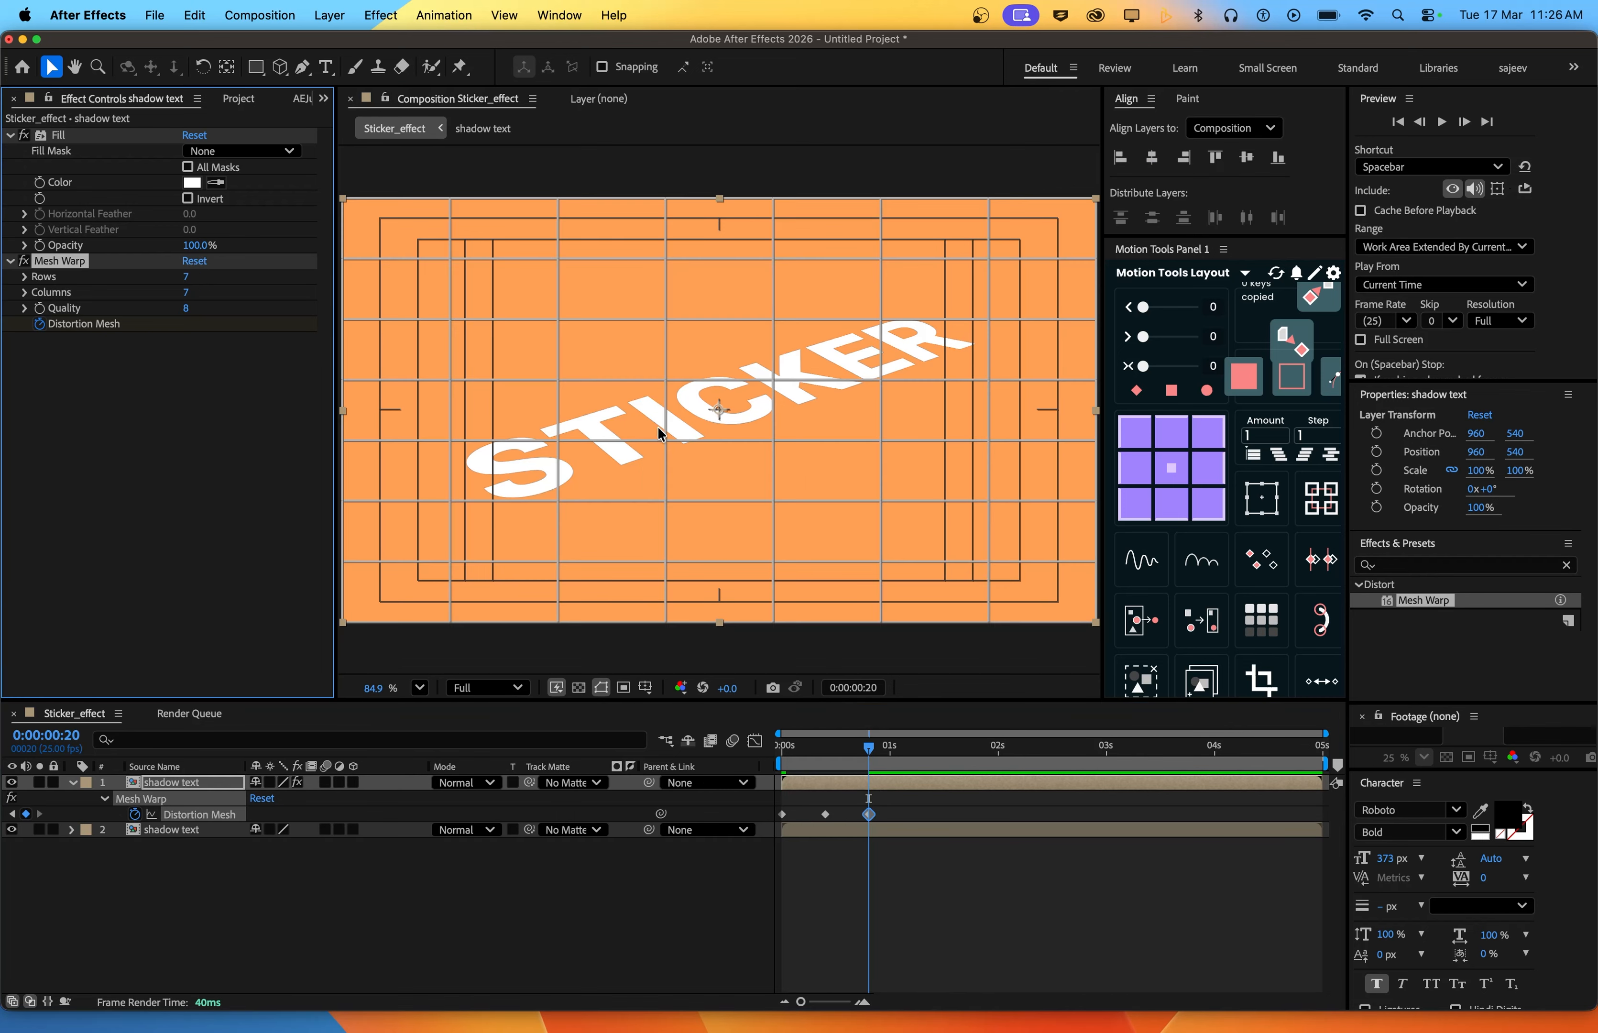
pyautogui.moveTo(664, 438); pyautogui.dragTo(664, 436)
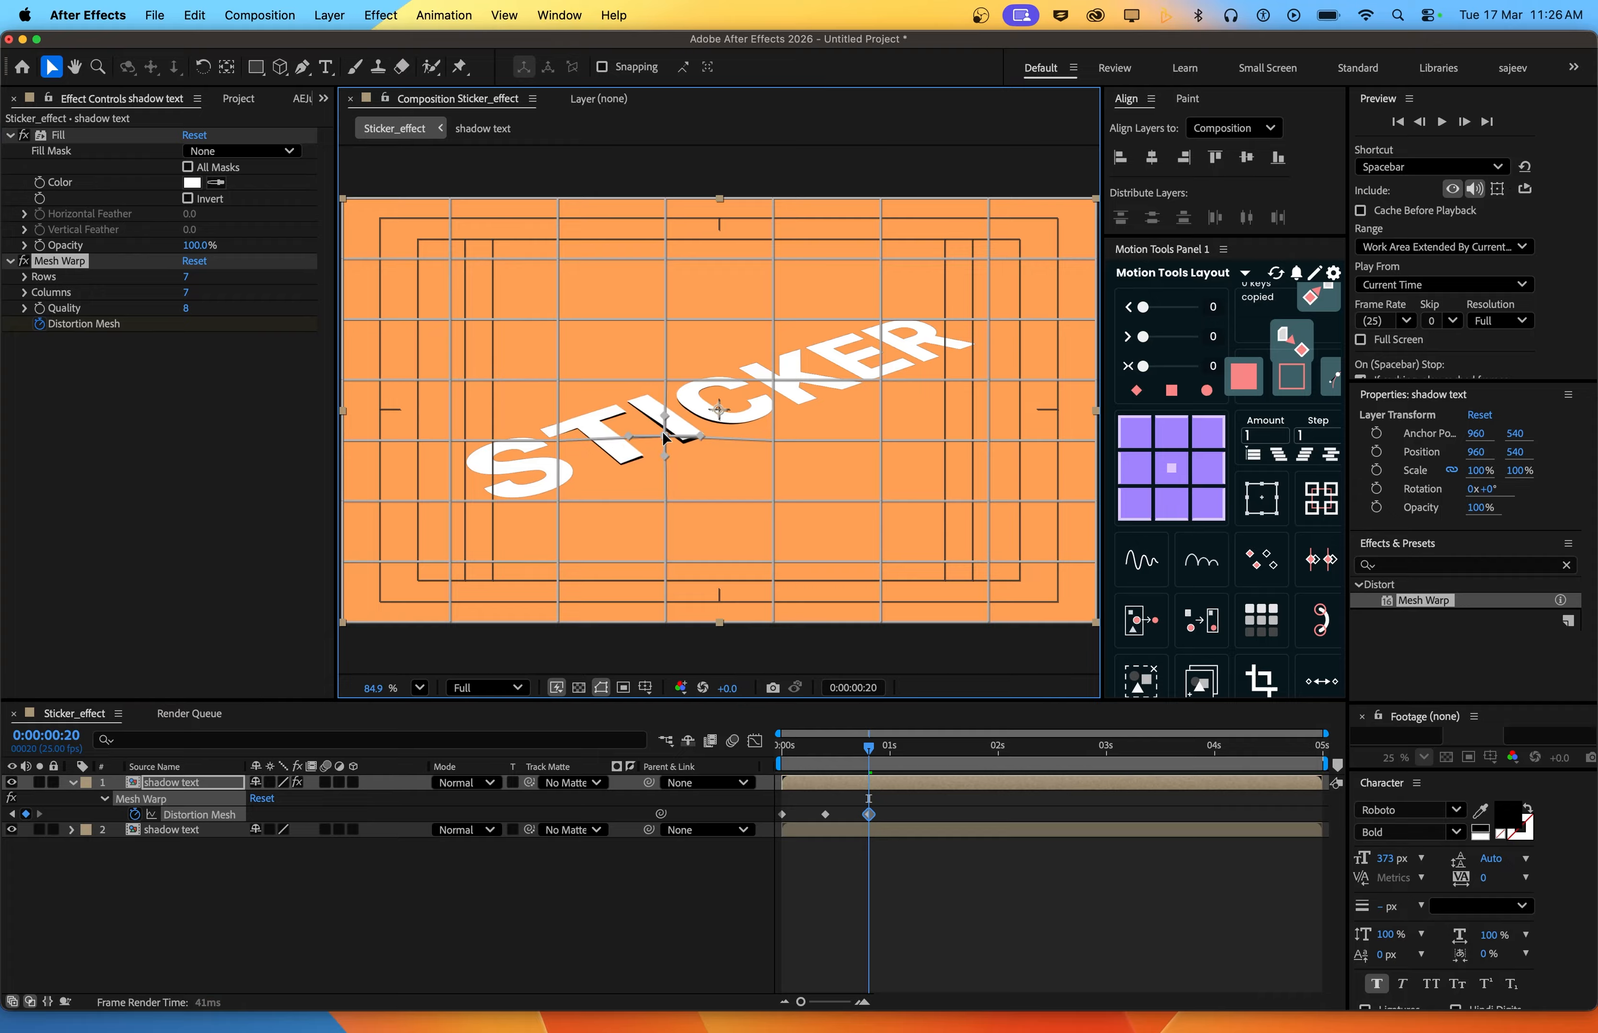
pyautogui.moveTo(448, 381); pyautogui.dragTo(450, 374)
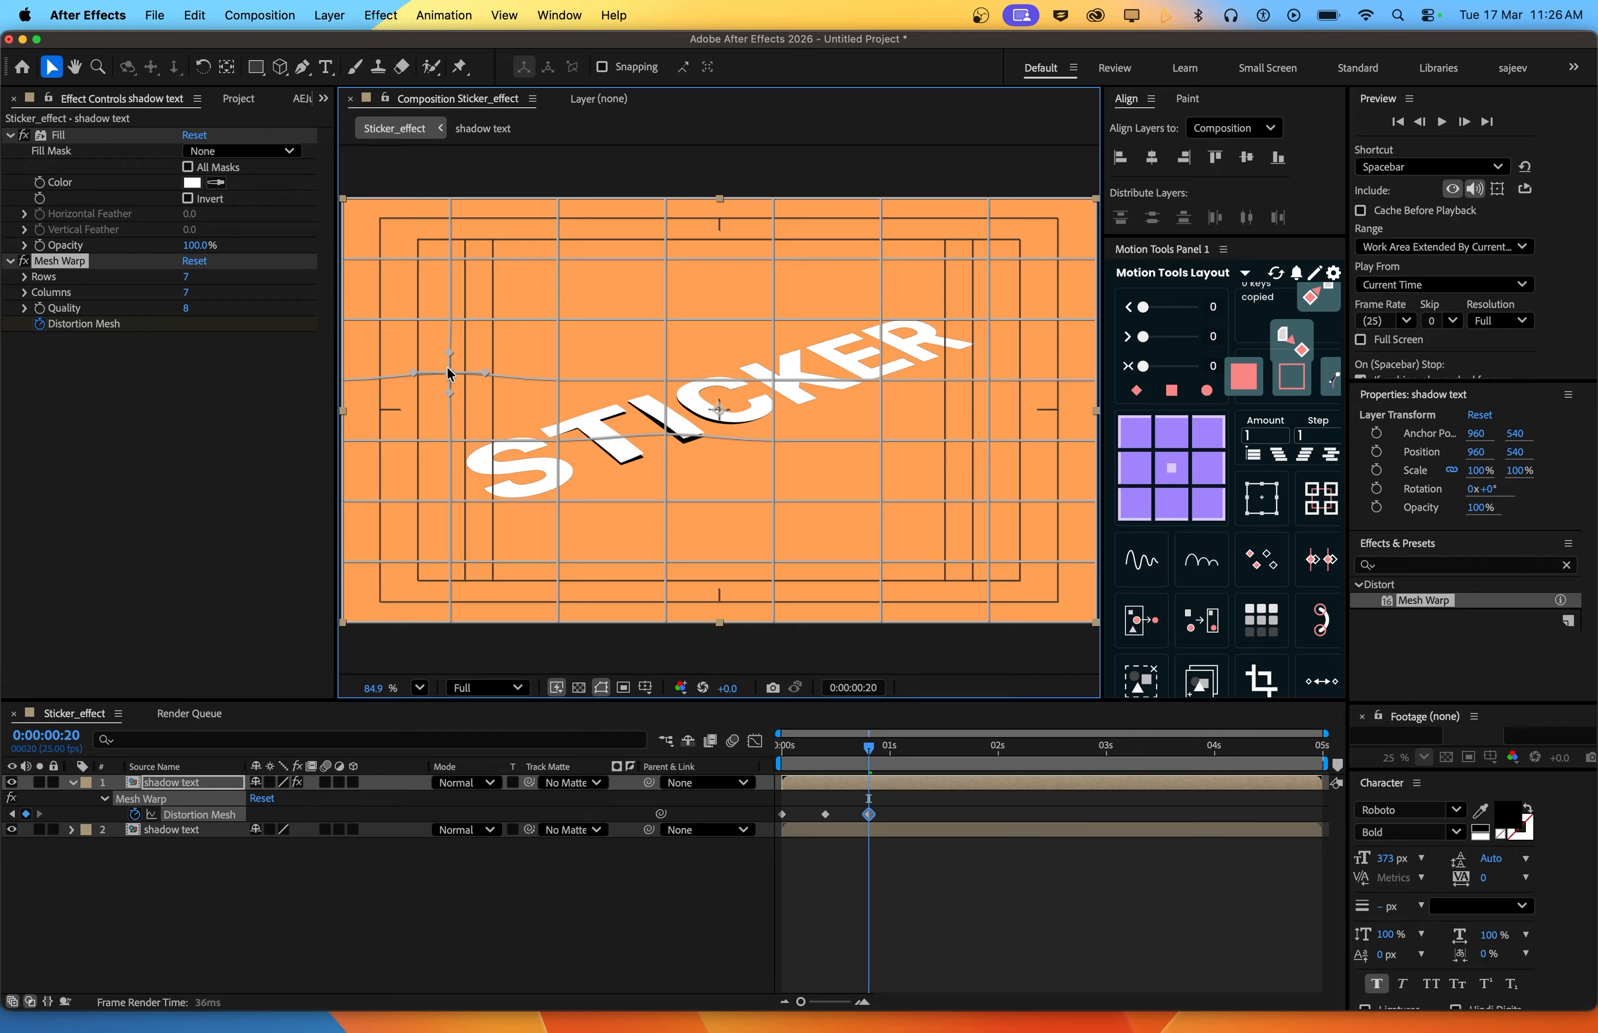
pyautogui.moveTo(450, 442); pyautogui.dragTo(450, 434)
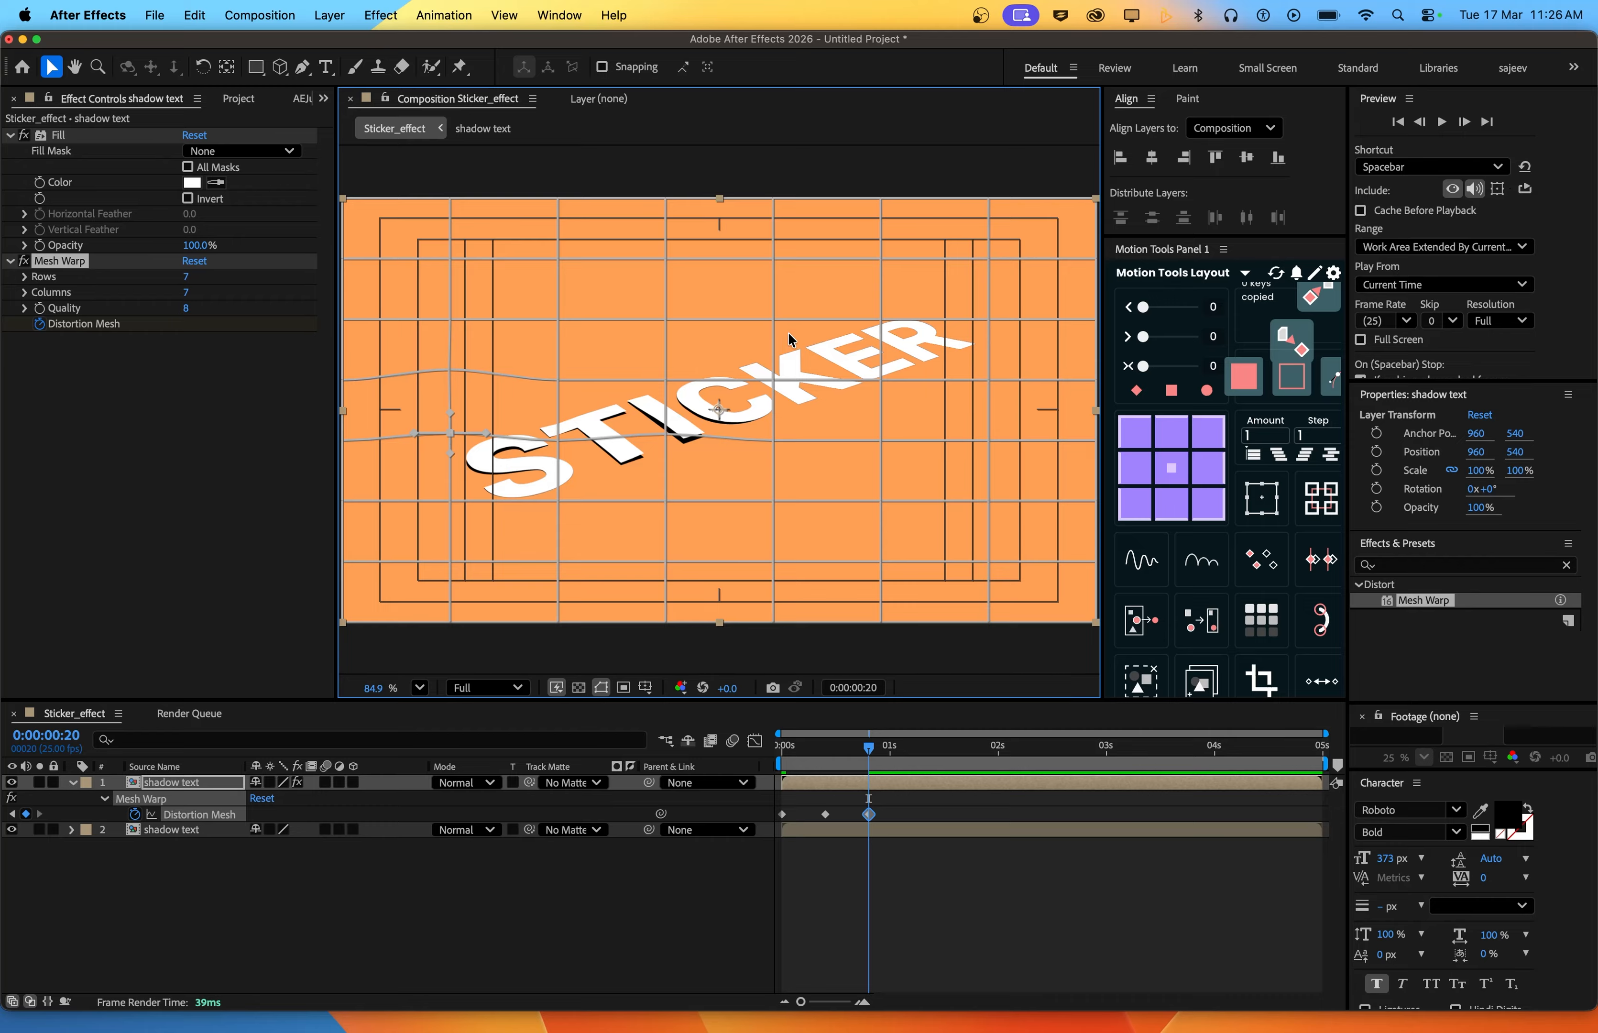
pyautogui.moveTo(880, 380); pyautogui.dragTo(879, 374)
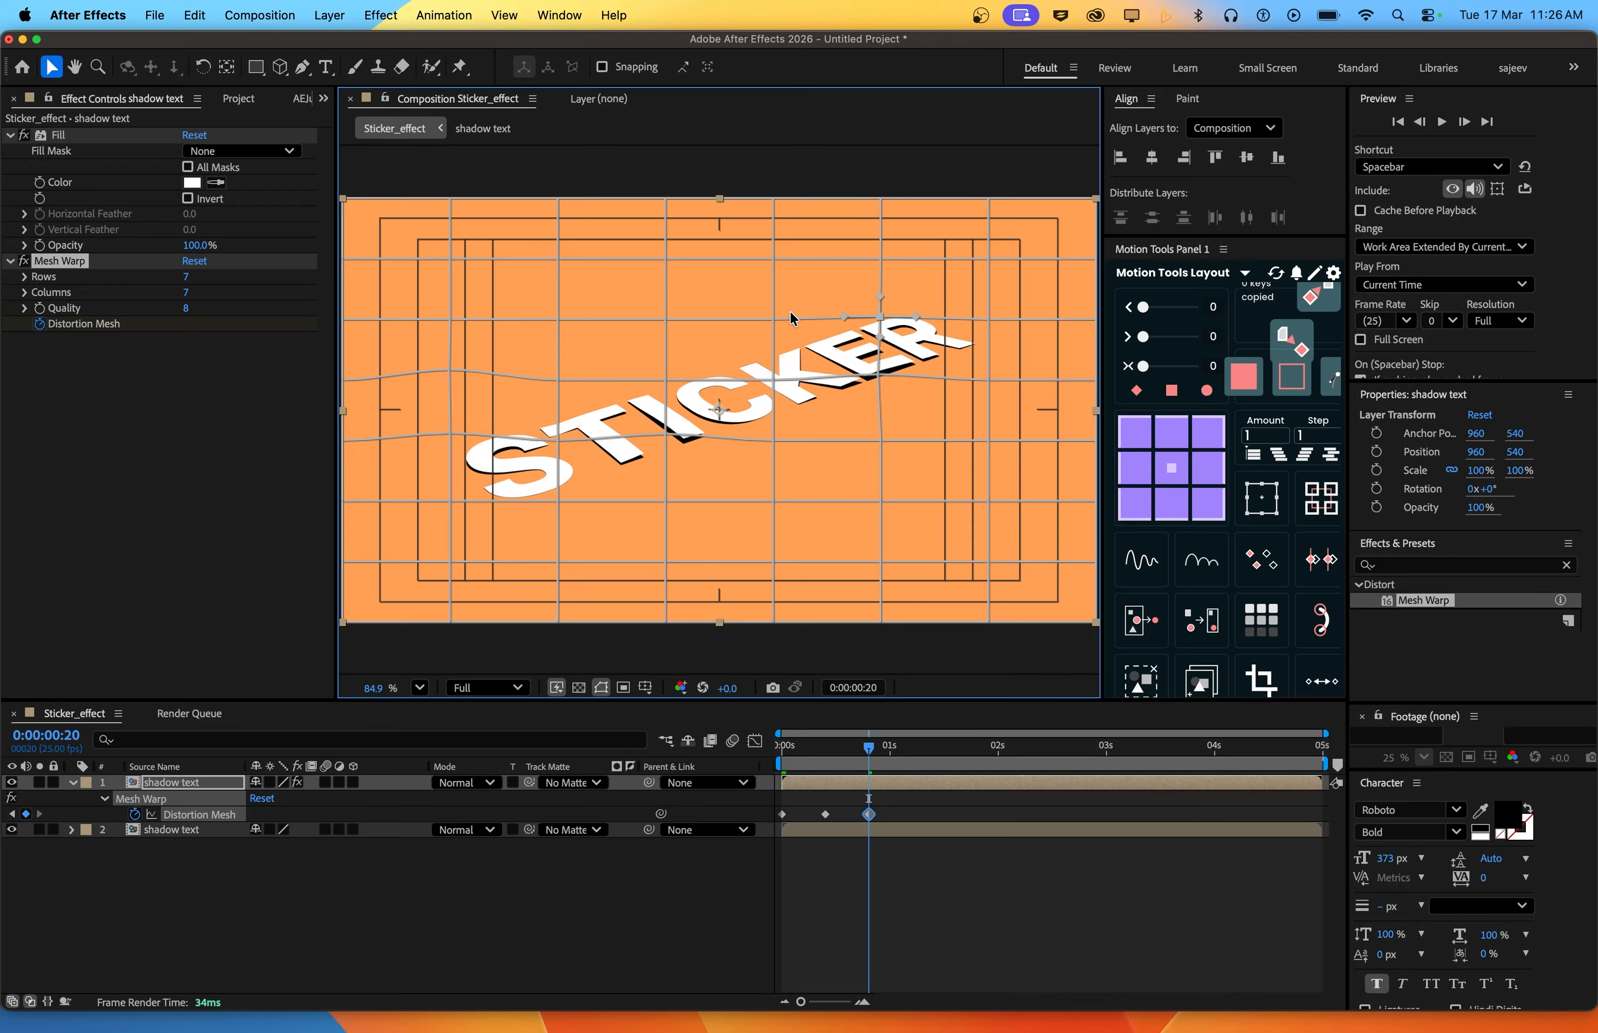
pyautogui.click(665, 379)
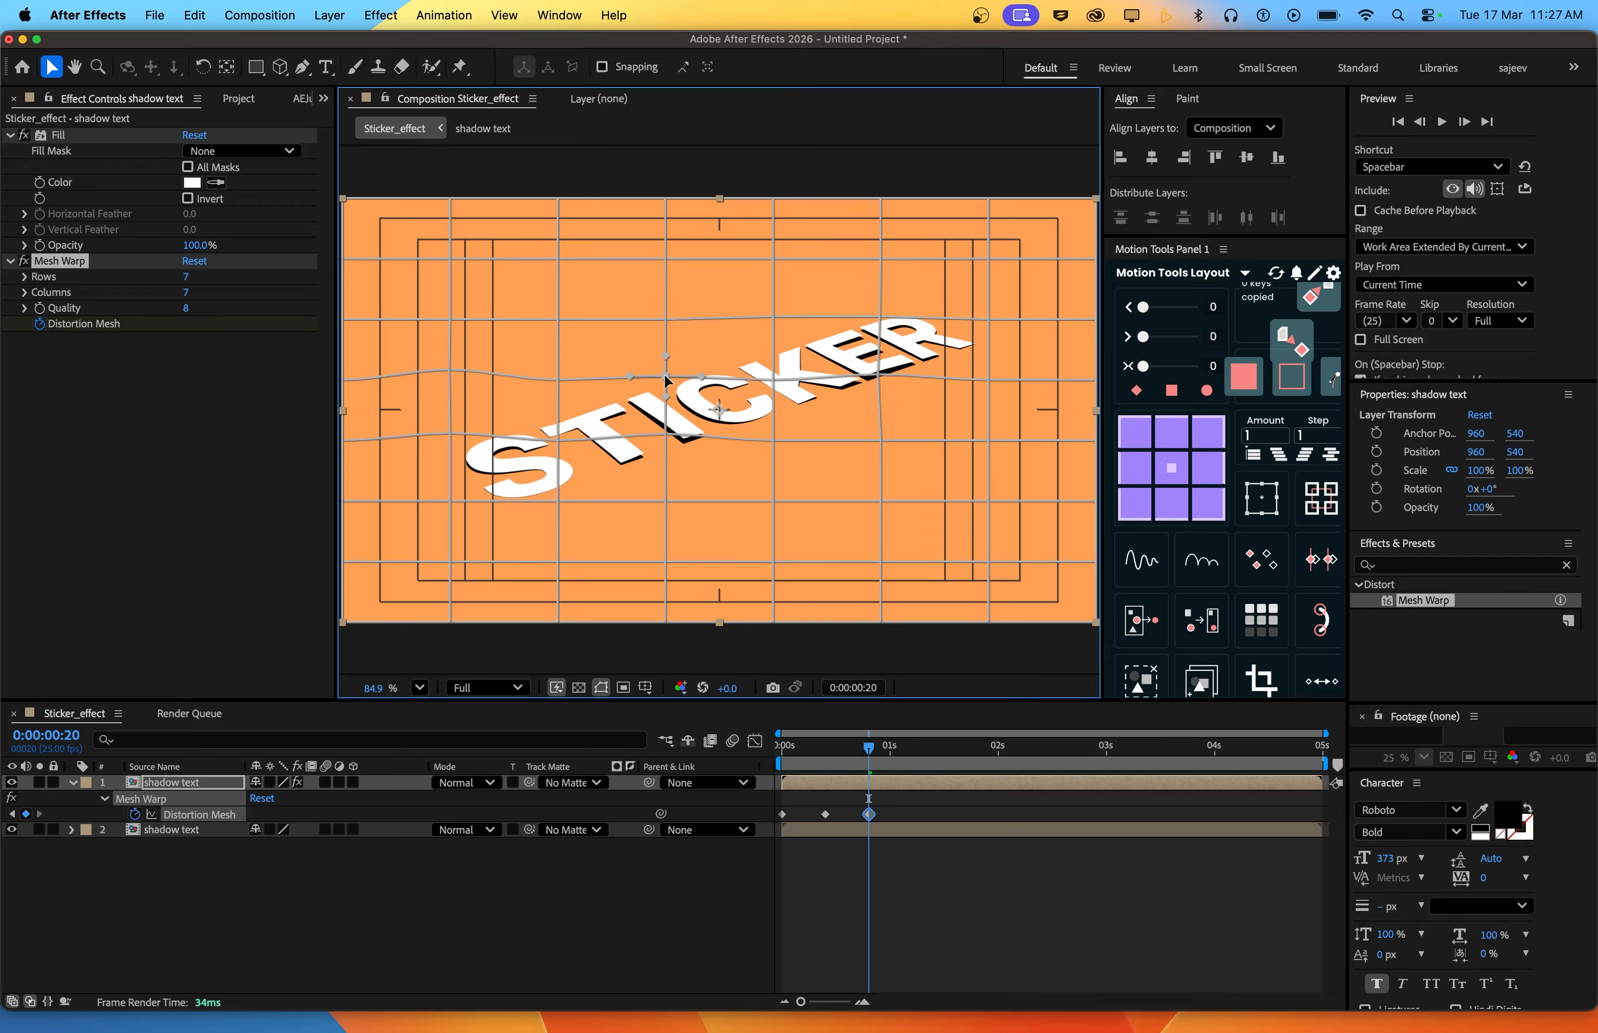
pyautogui.moveTo(775, 377); pyautogui.dragTo(774, 375)
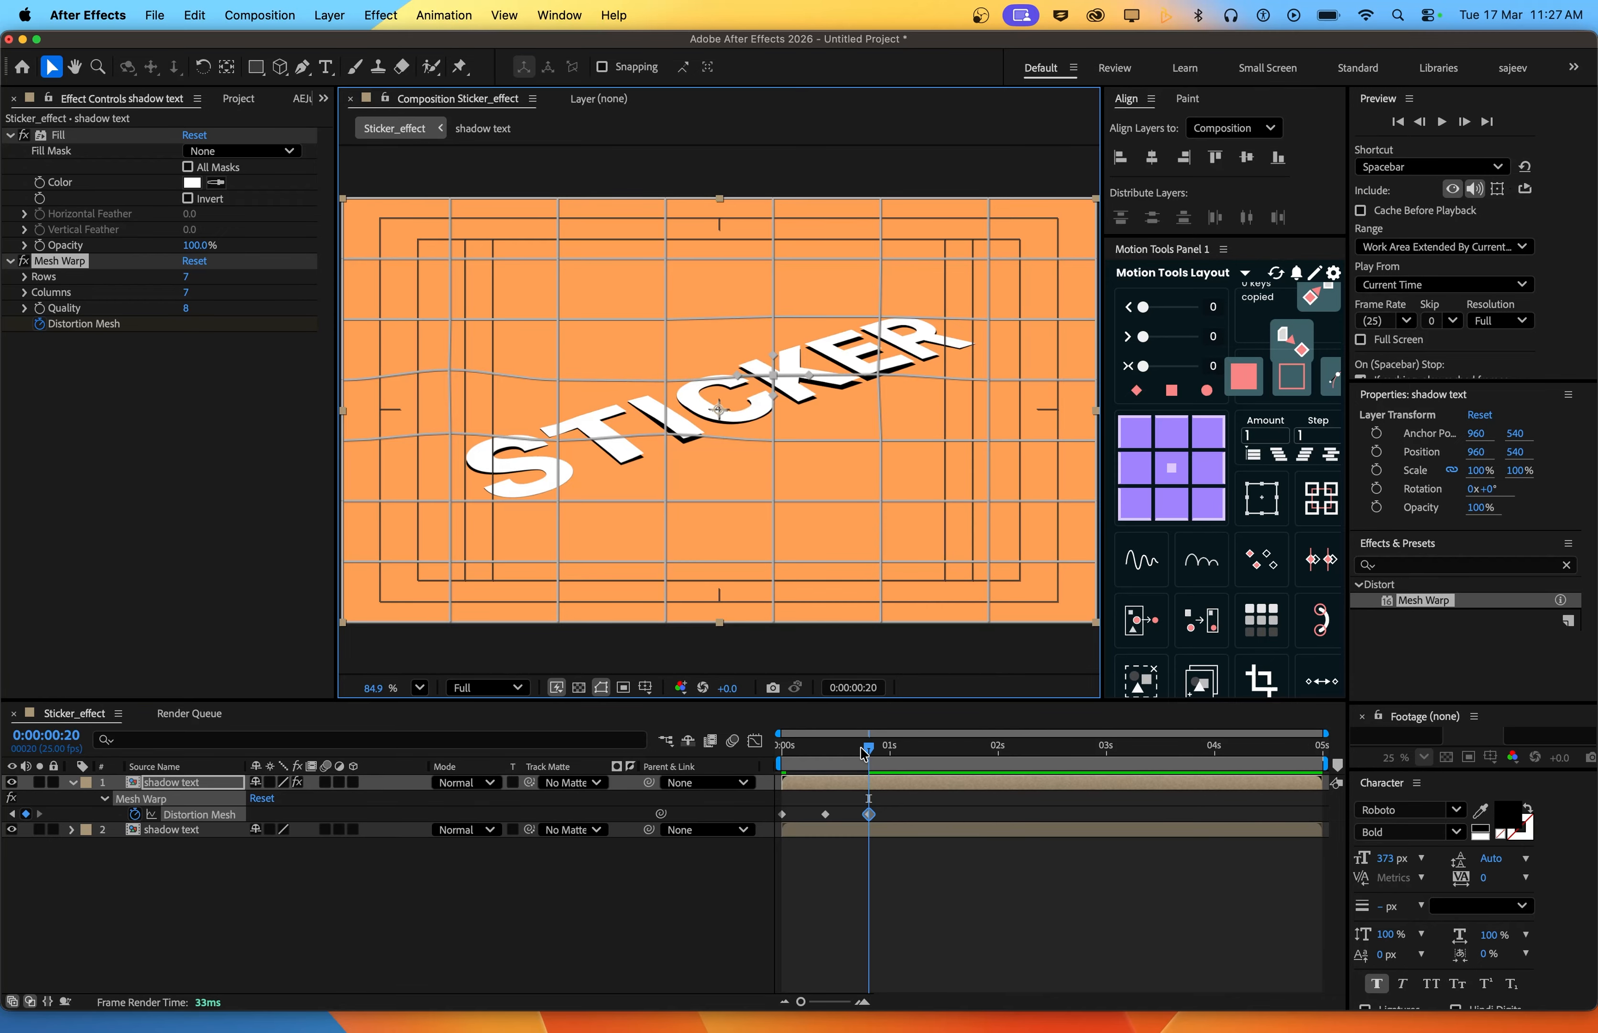
# Reset the Mesh Warp to flat at 0:00:01:05 and collapse the white text layer's keyframes
pyautogui.moveTo(863, 749)
pyautogui.mouseDown()
pyautogui.moveTo(756, 752)
pyautogui.moveTo(865, 737)
pyautogui.mouseUp()
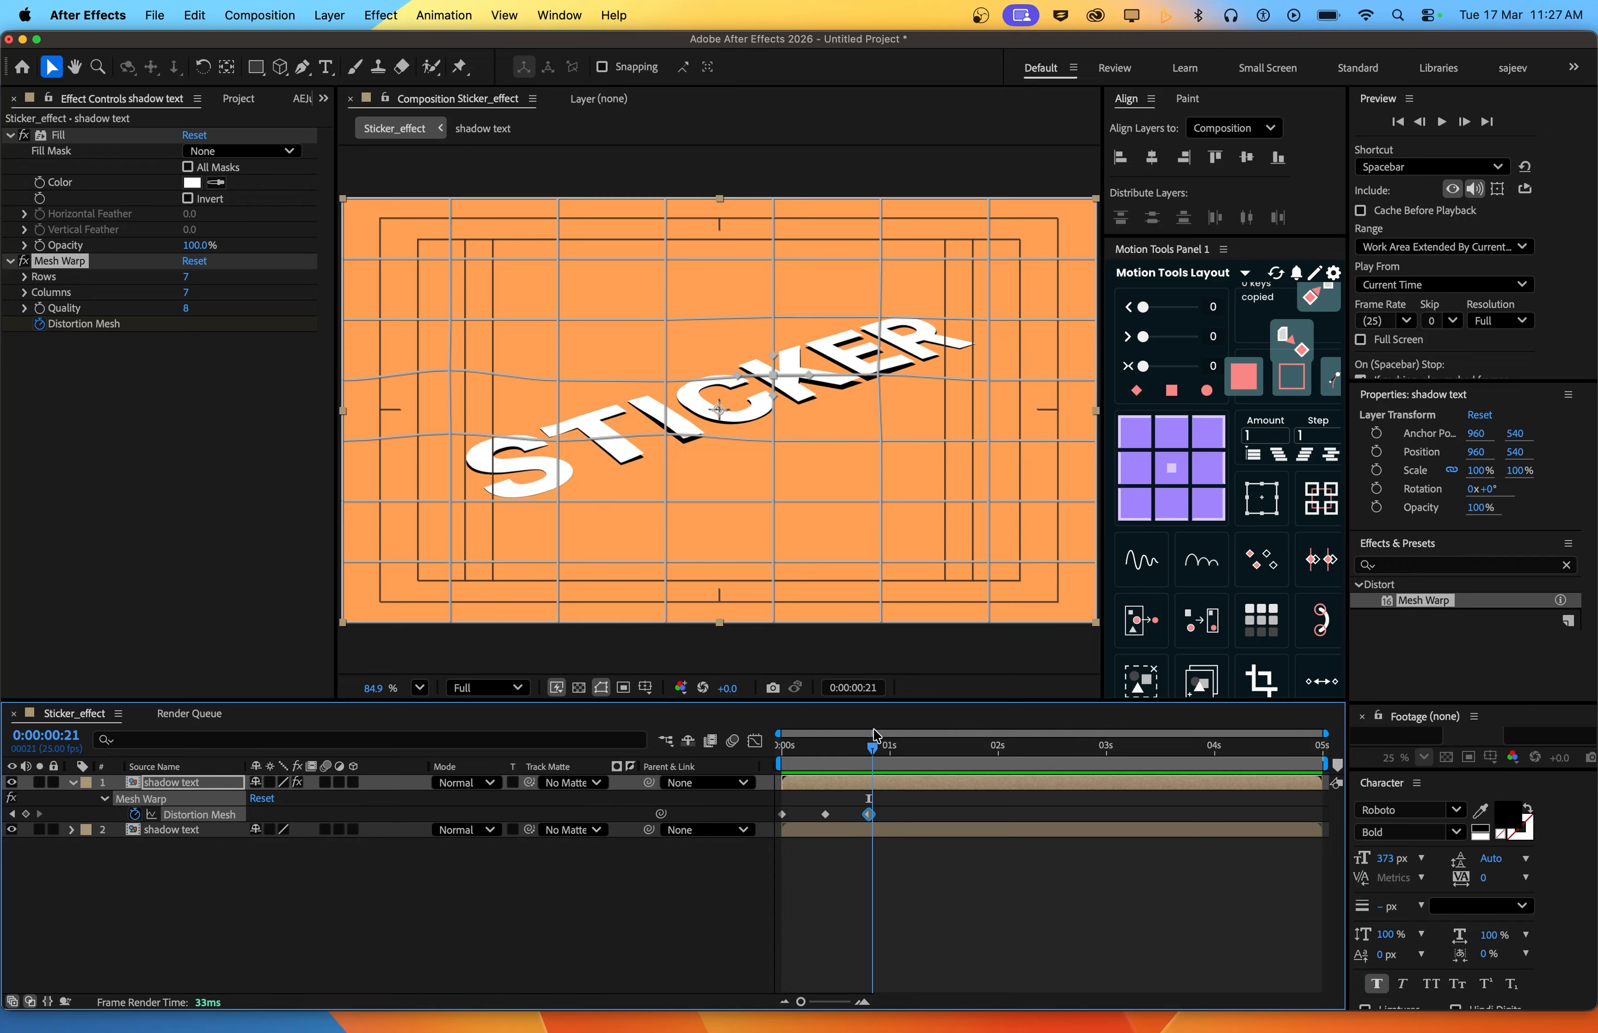
pyautogui.click(948, 885)
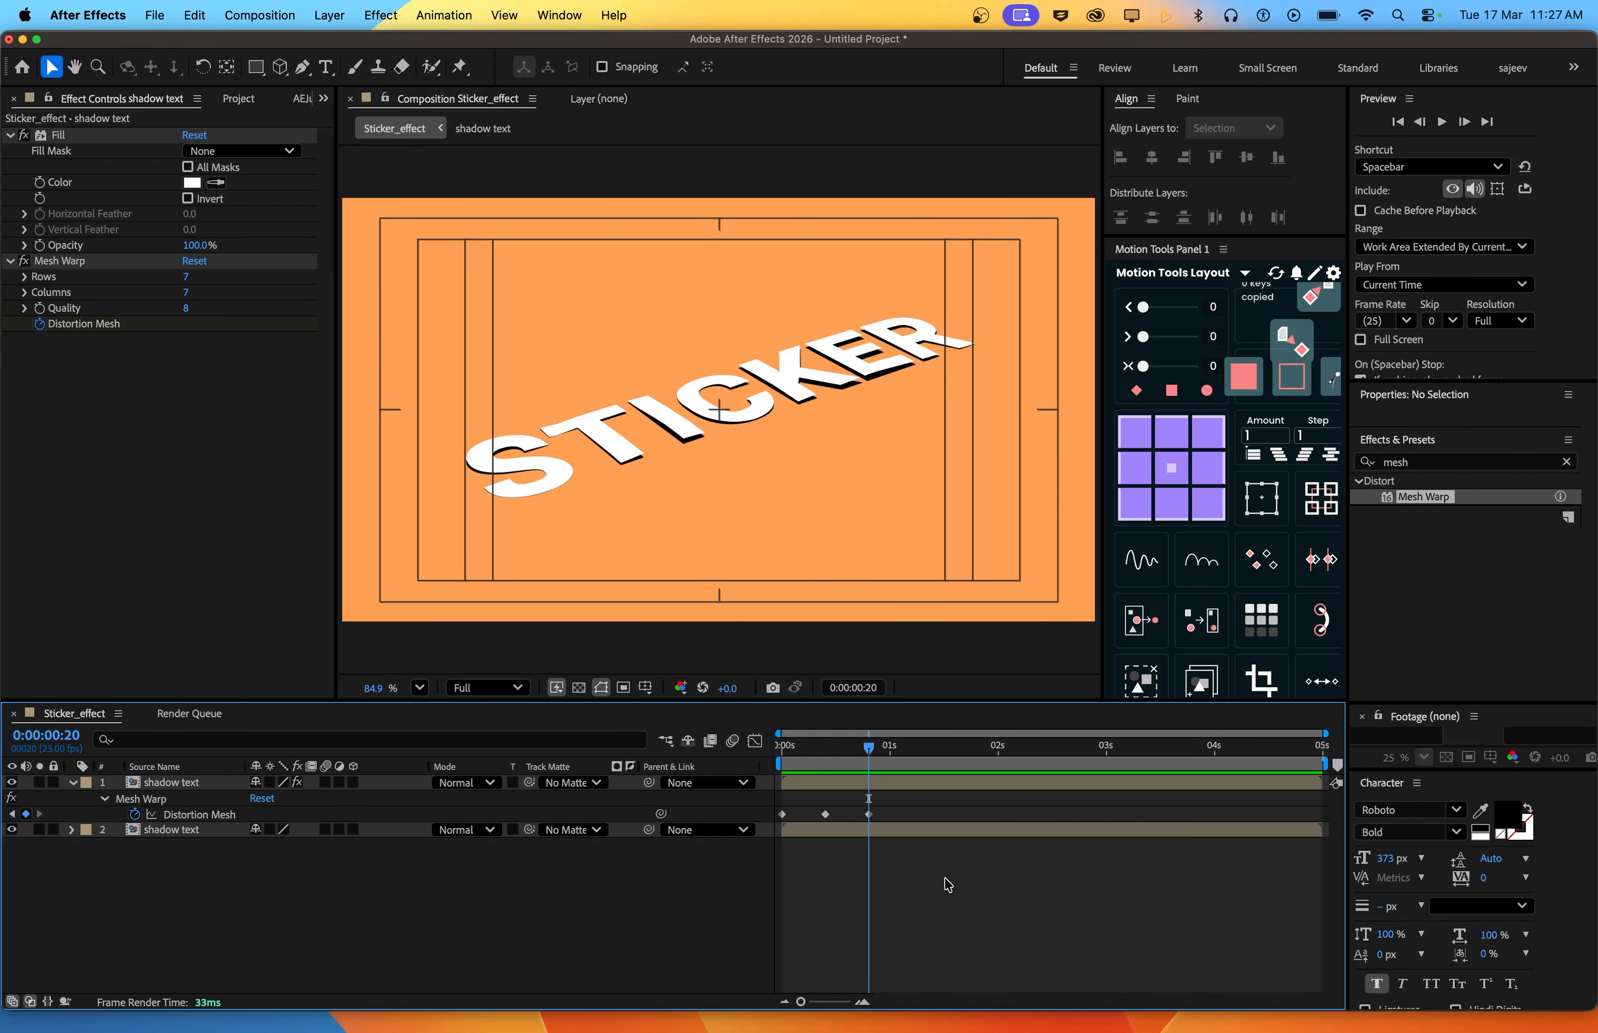
pyautogui.press('space')
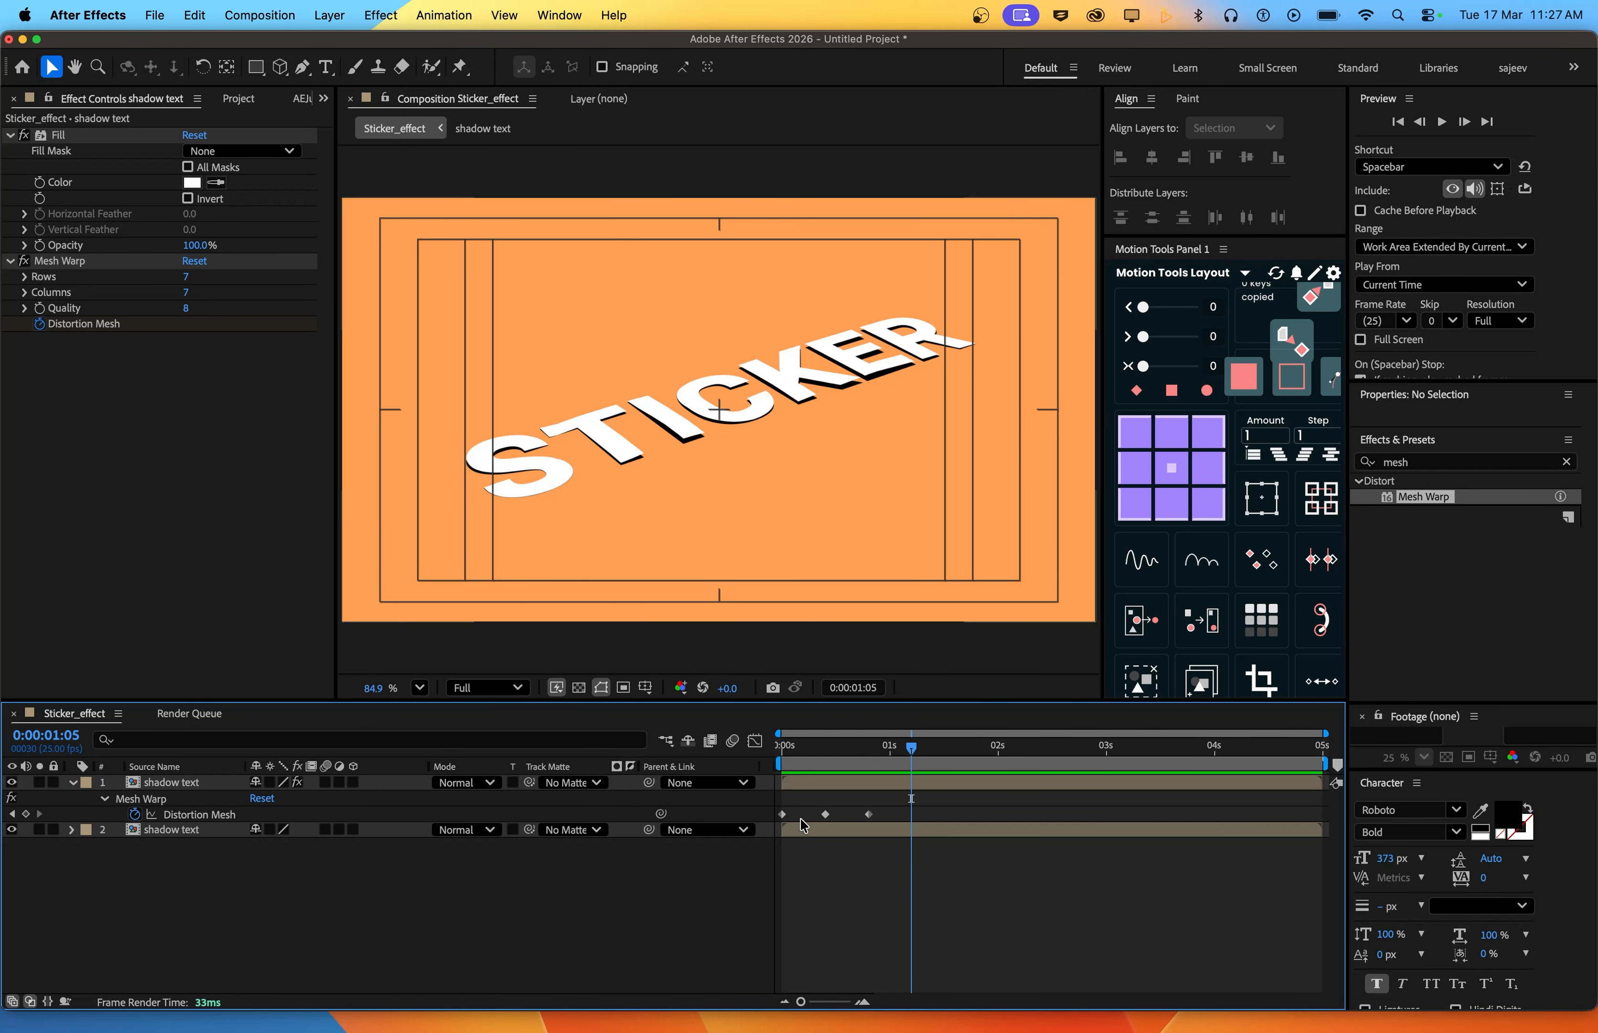
pyautogui.click(805, 783)
pyautogui.press('u')
# Pre-compose the white text layer, moving all attributes into the new composition shadow text Comp 1
pyautogui.rightClick(892, 787)
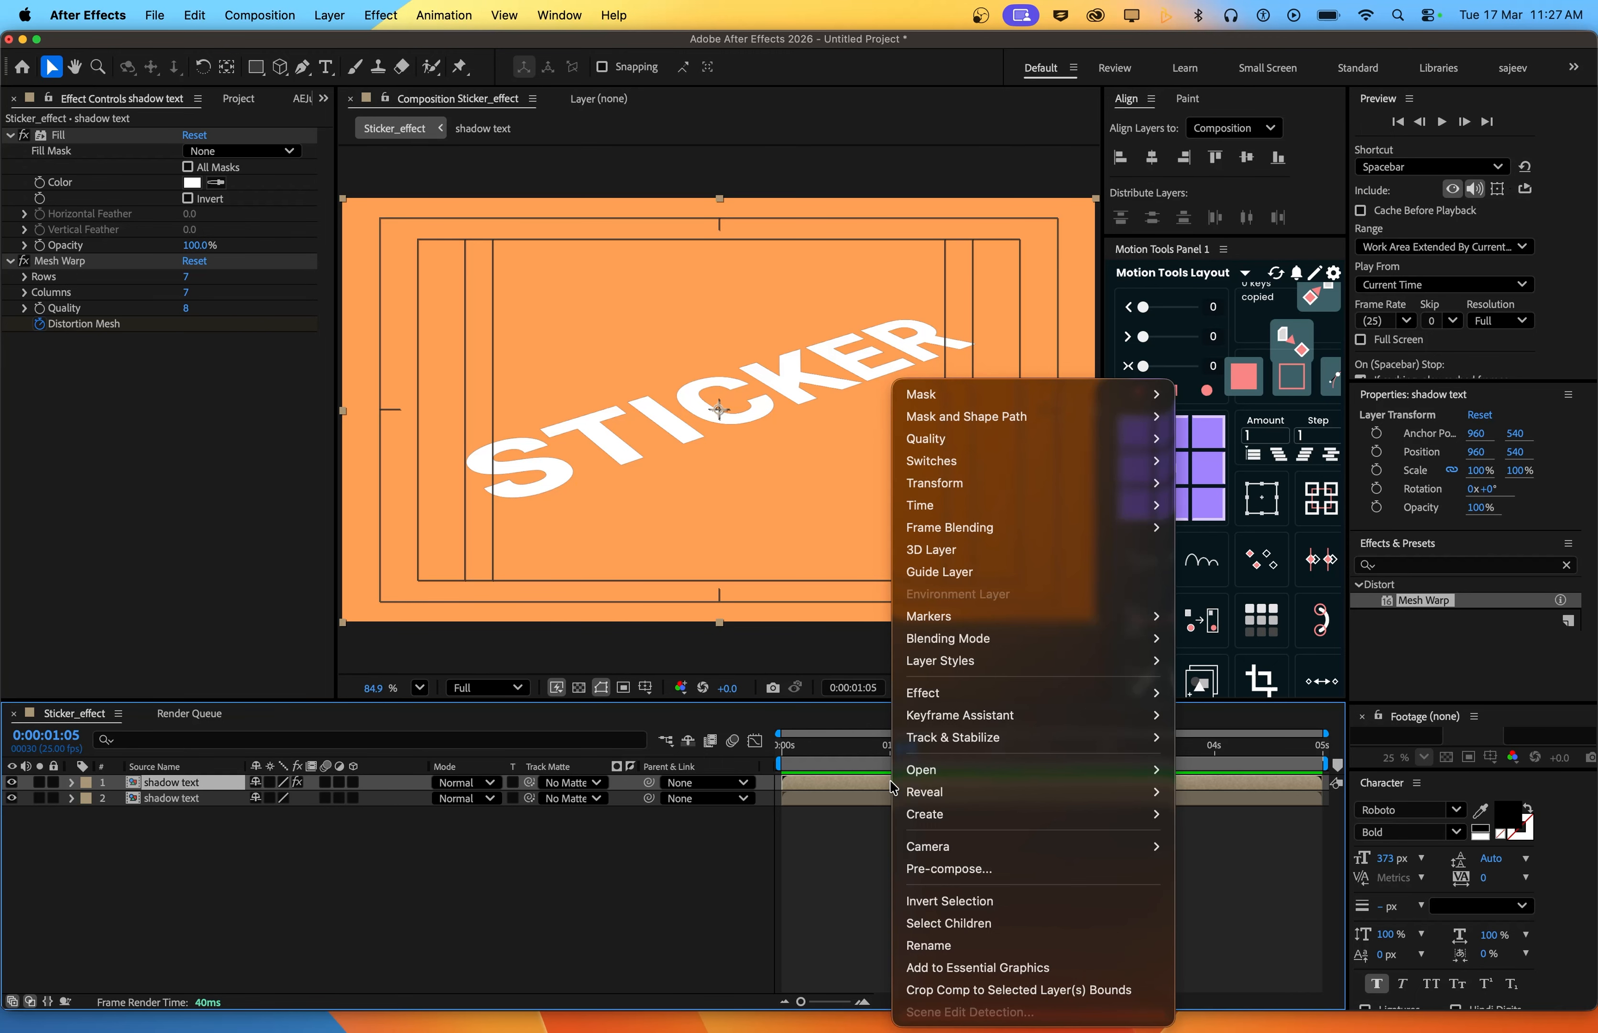
pyautogui.click(914, 868)
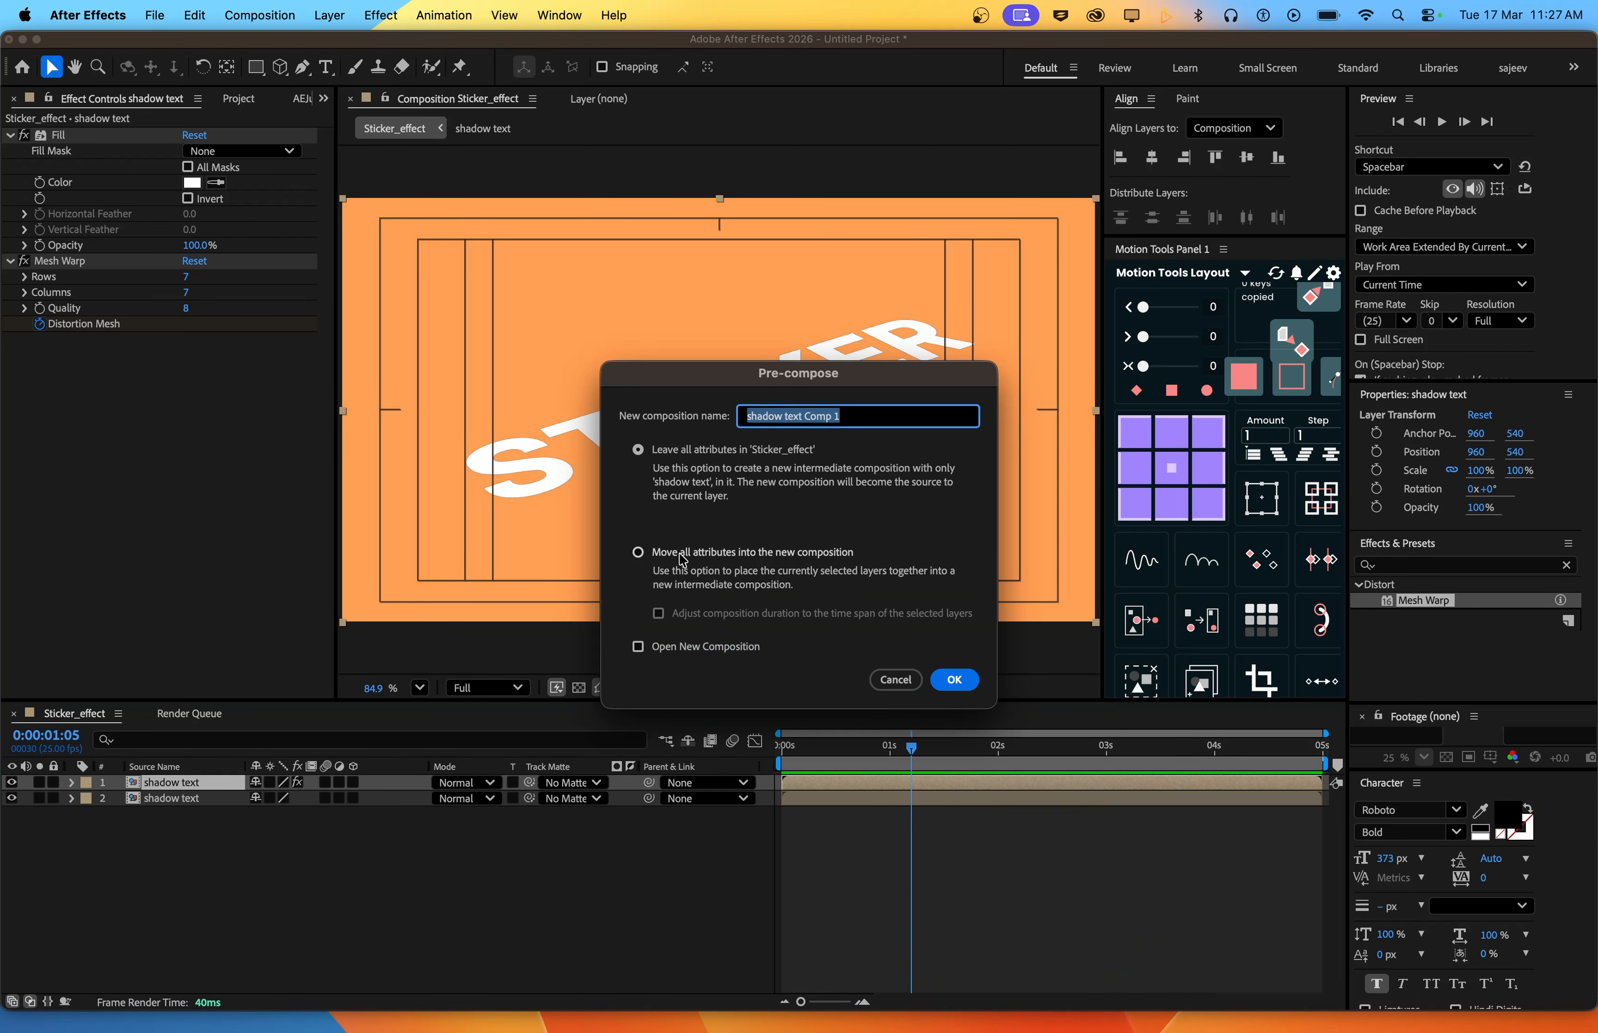
pyautogui.click(682, 558)
pyautogui.click(951, 680)
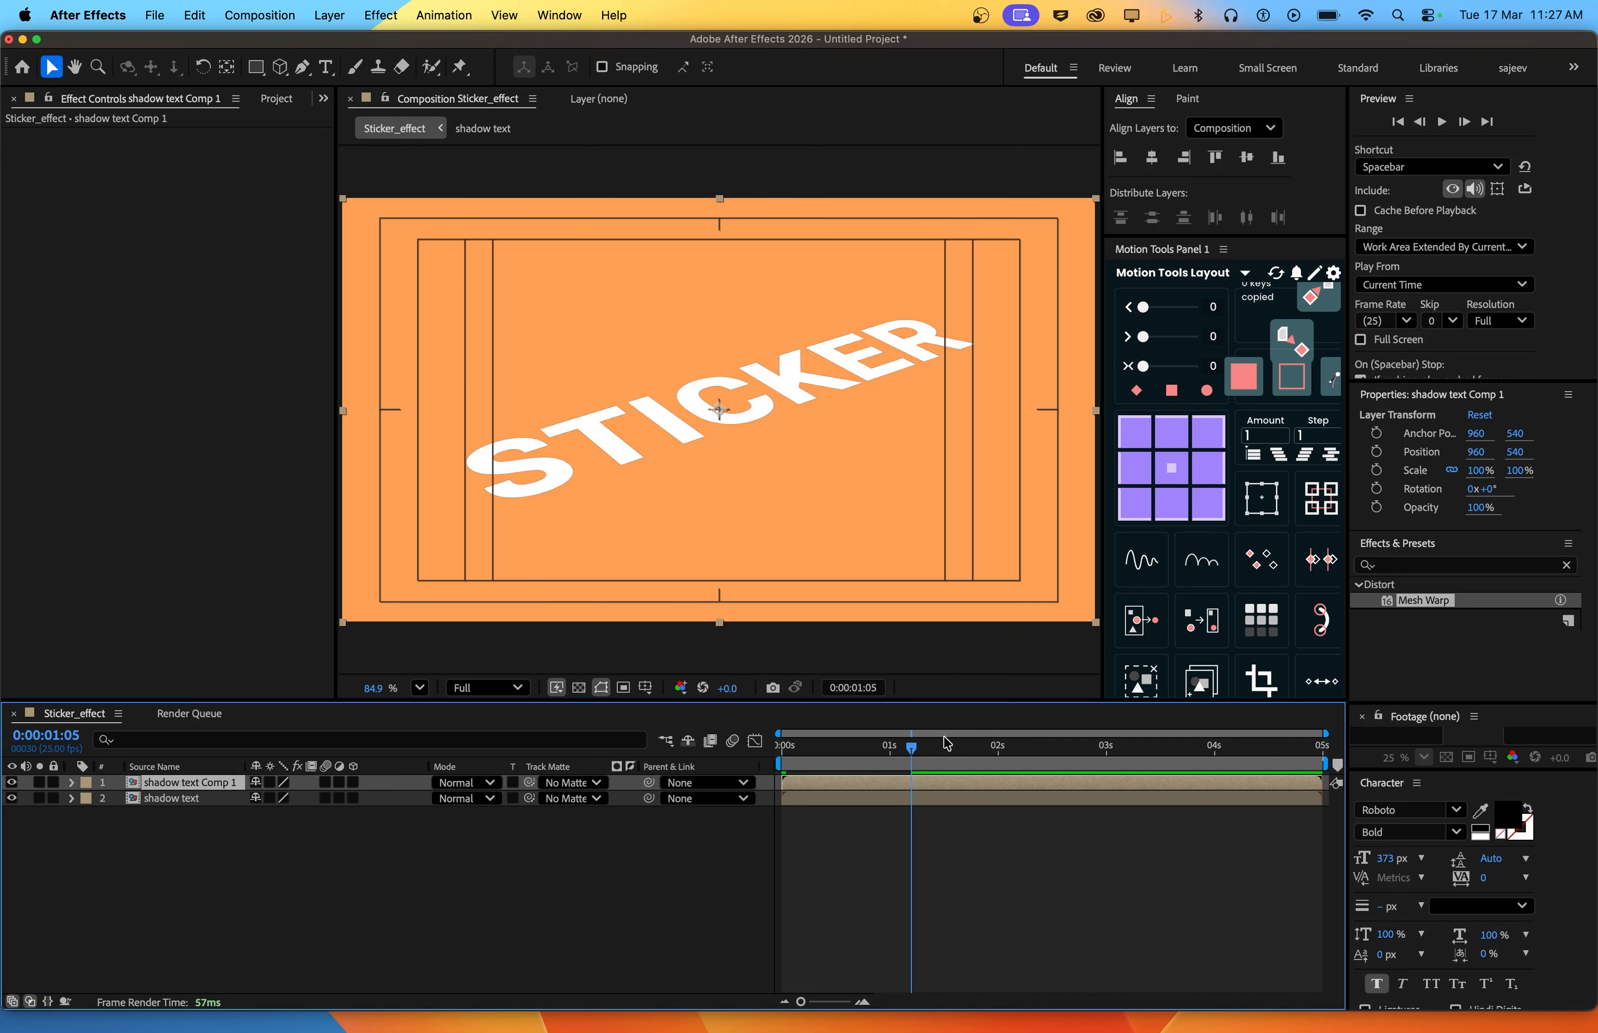
# Open shadow text Comp 1, end its work area at 0:00:01:05, trim the composition to it and preview from the start
pyautogui.doubleClick(925, 781)
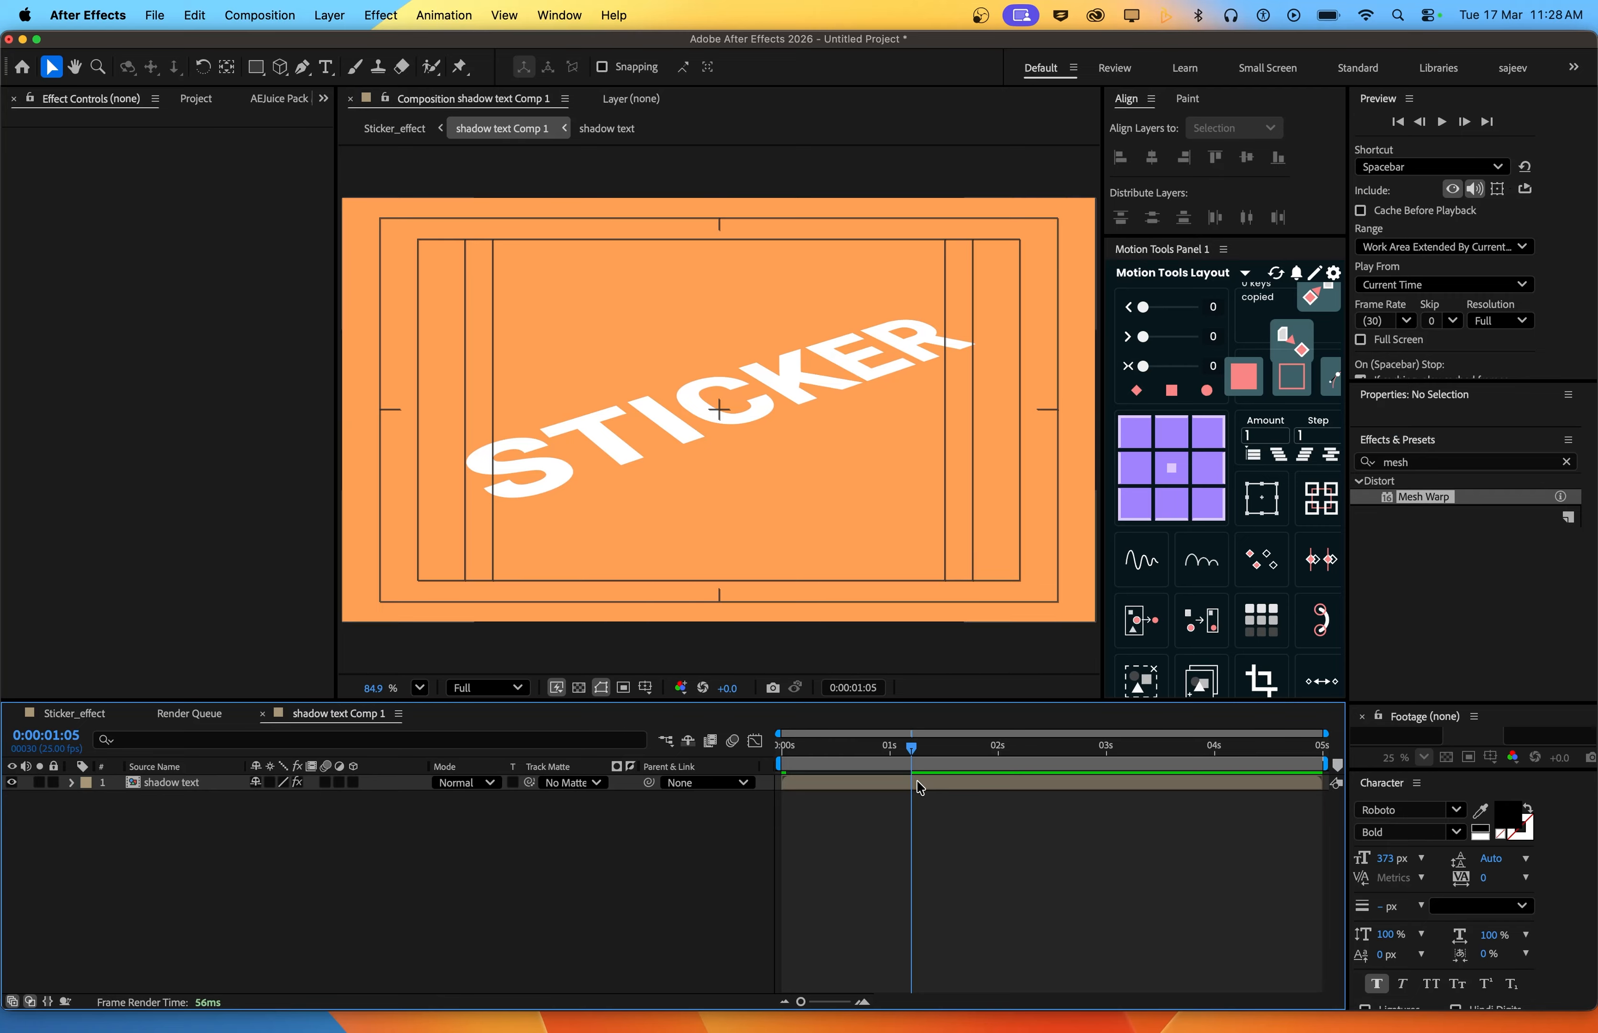
pyautogui.click(919, 784)
pyautogui.rightClick(903, 764)
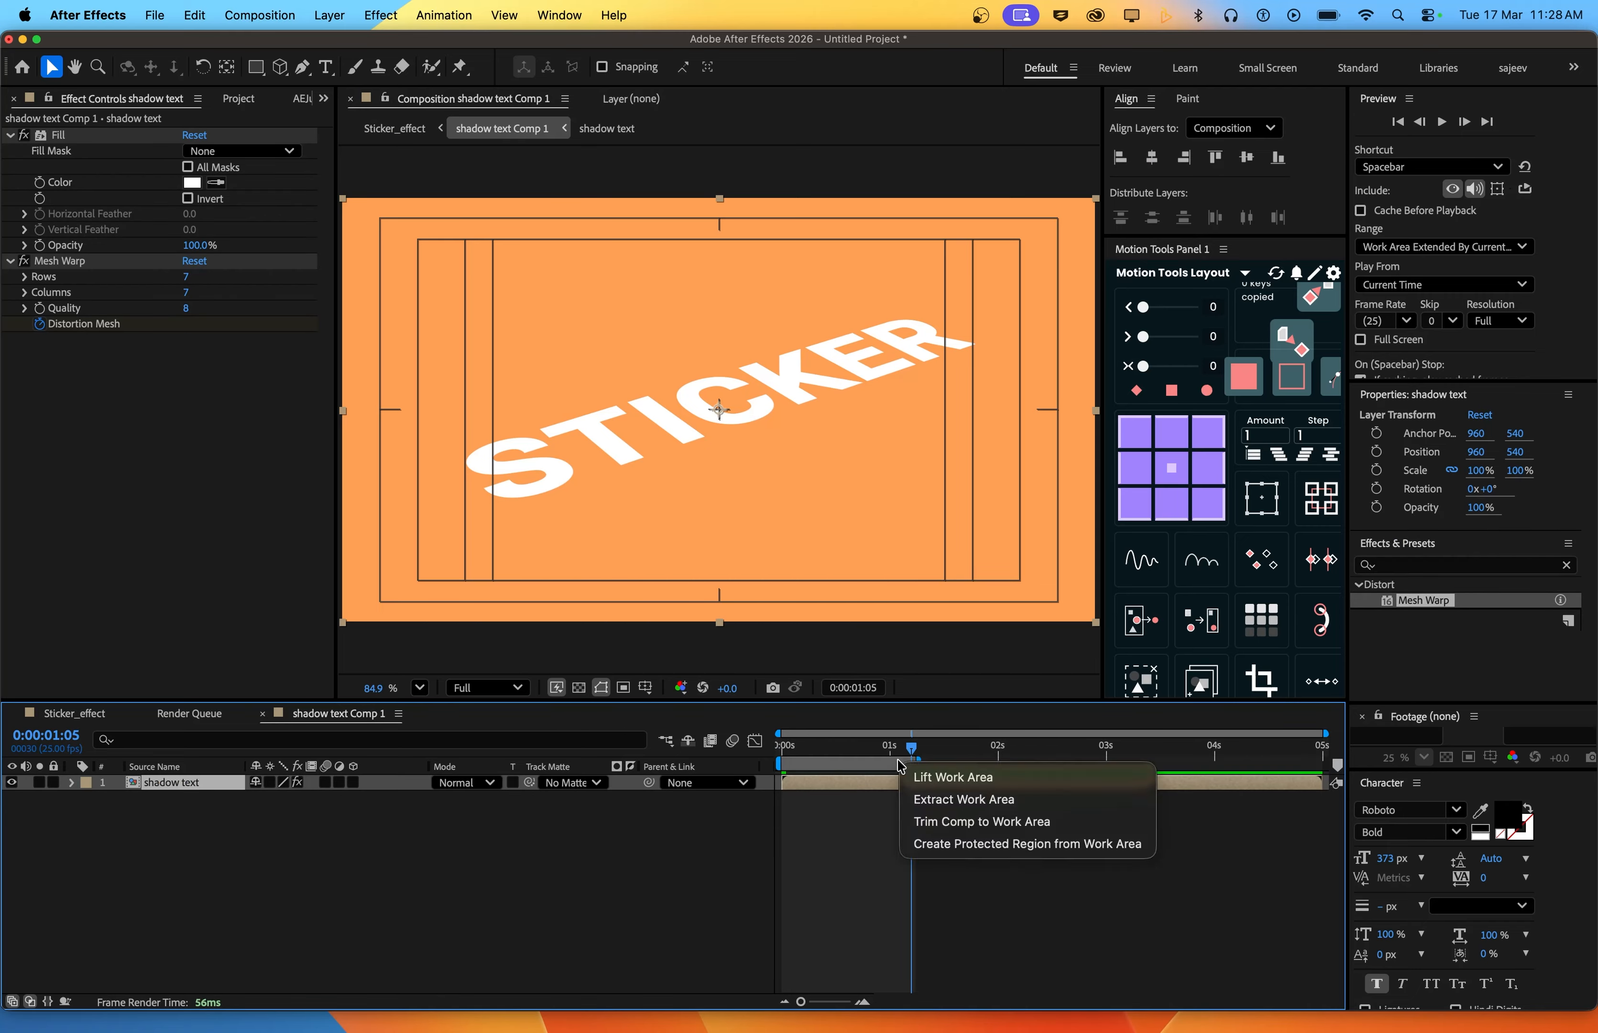
pyautogui.click(958, 823)
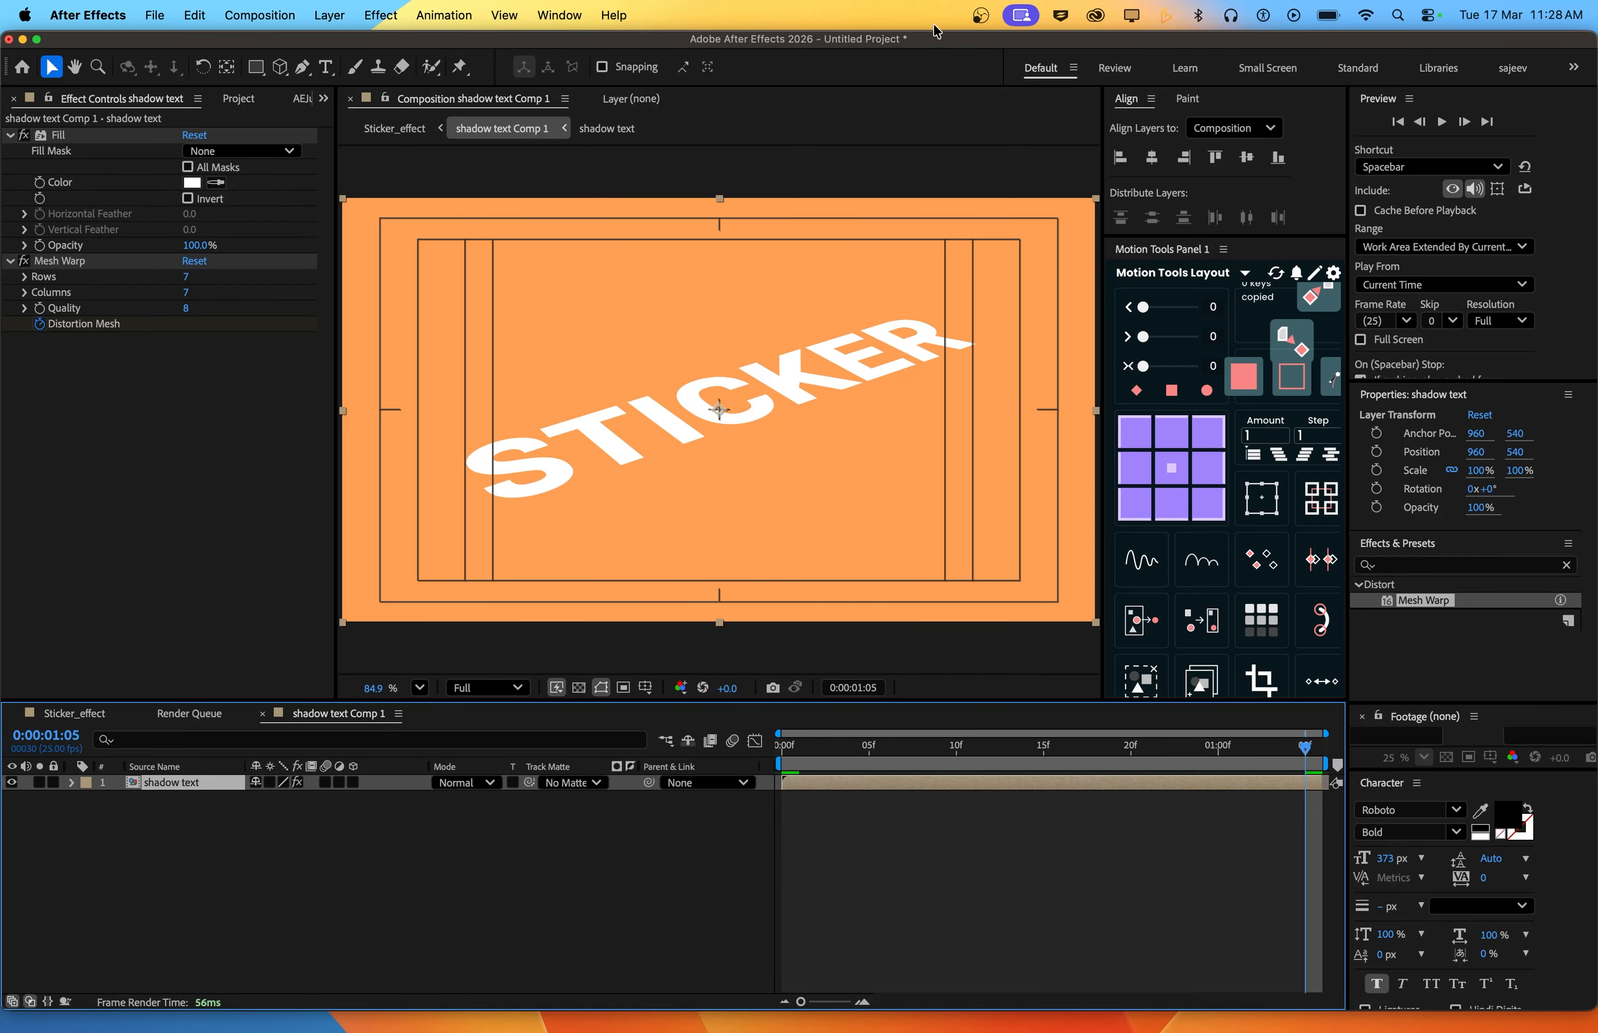
pyautogui.moveTo(815, 749); pyautogui.dragTo(783, 747)
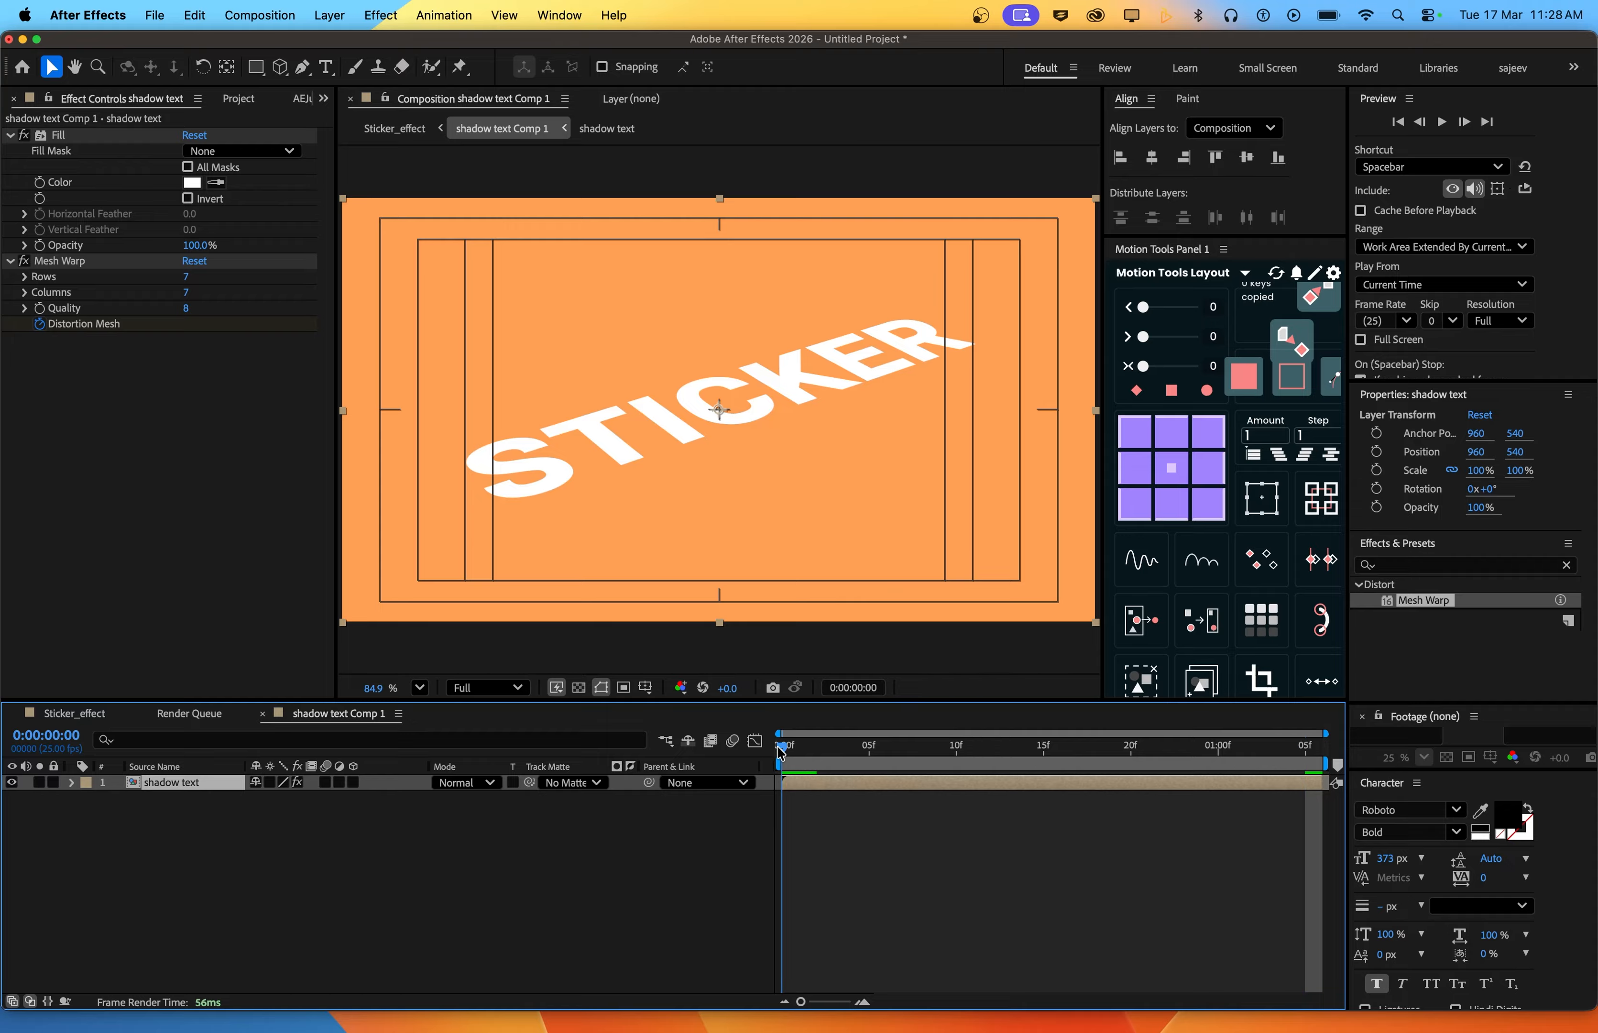
pyautogui.press('space')
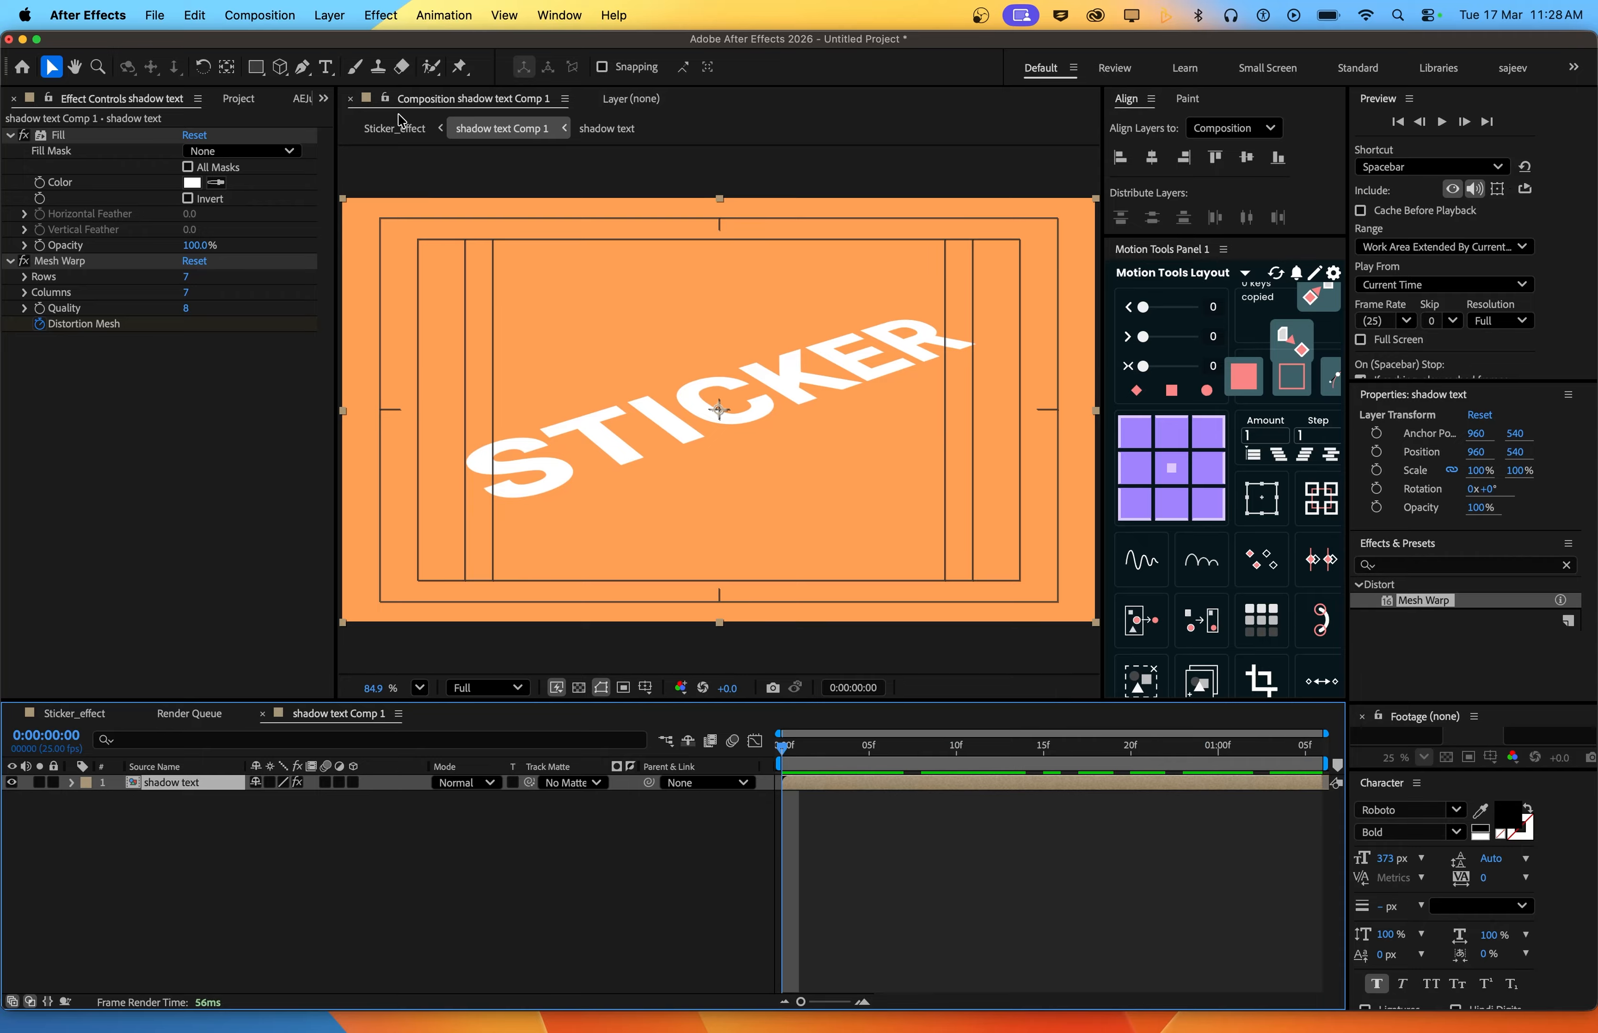
# In Sticker_effect, enable time remapping on shadow text Comp 1, add a keyframe at 0:00:01:05 and remove the keyframe following it
pyautogui.click(398, 127)
pyautogui.moveTo(781, 745); pyautogui.dragTo(914, 749)
pyautogui.rightClick(879, 784)
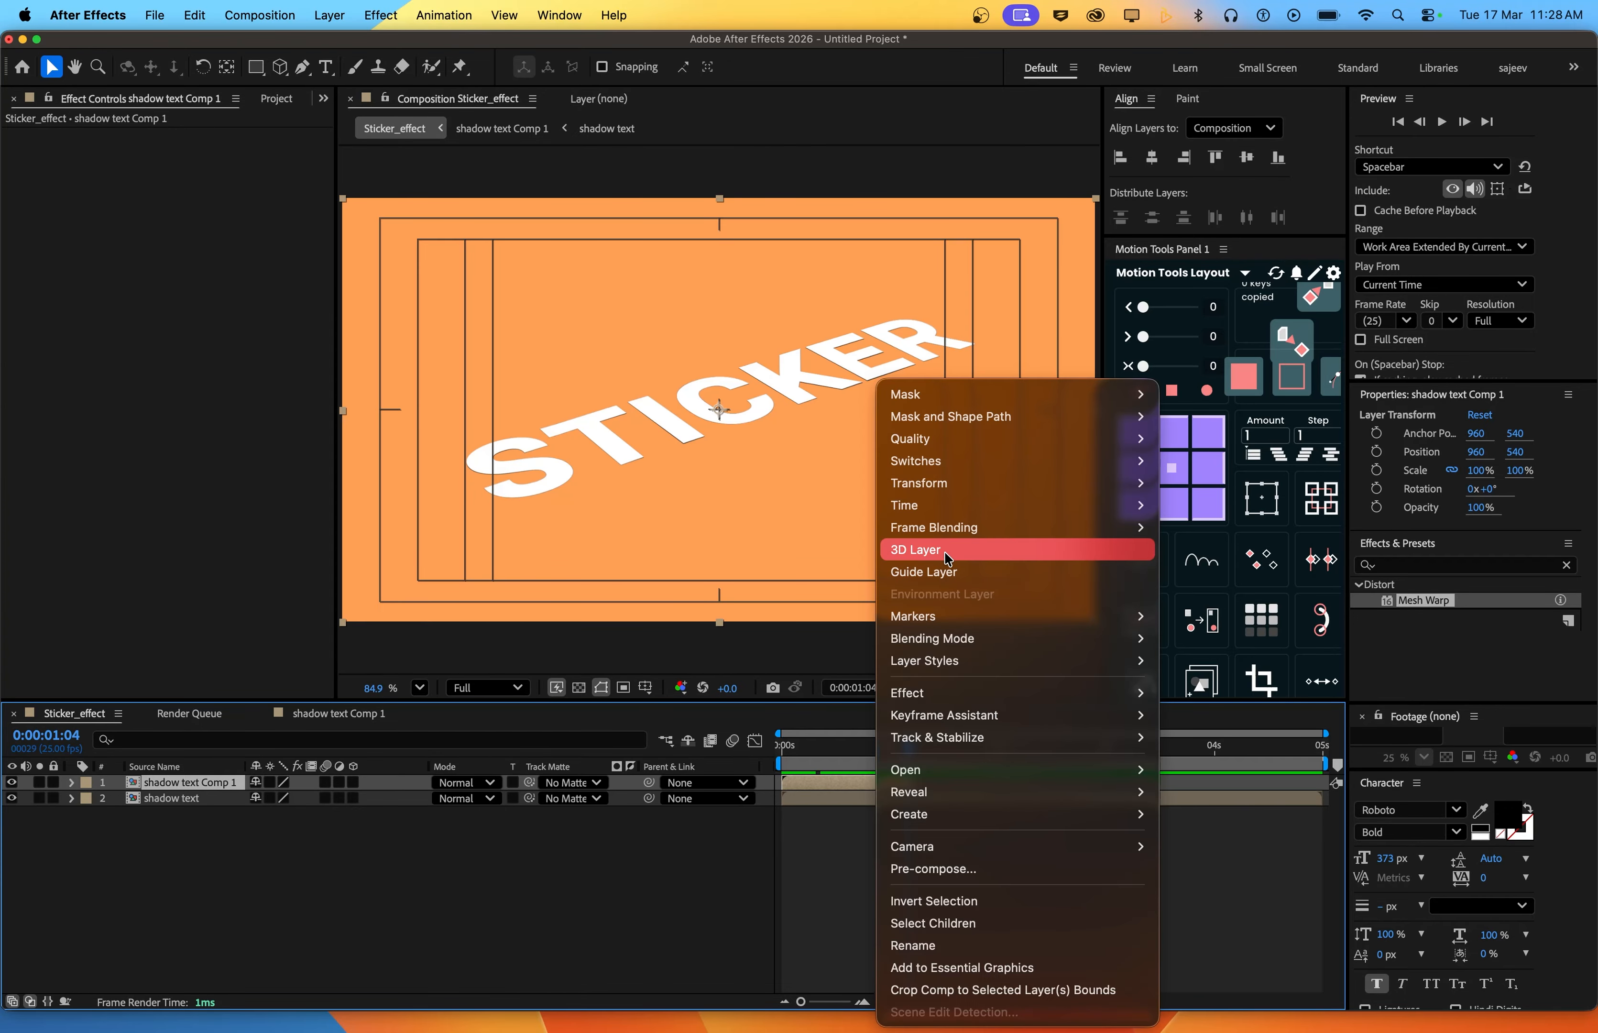
pyautogui.moveTo(927, 486)
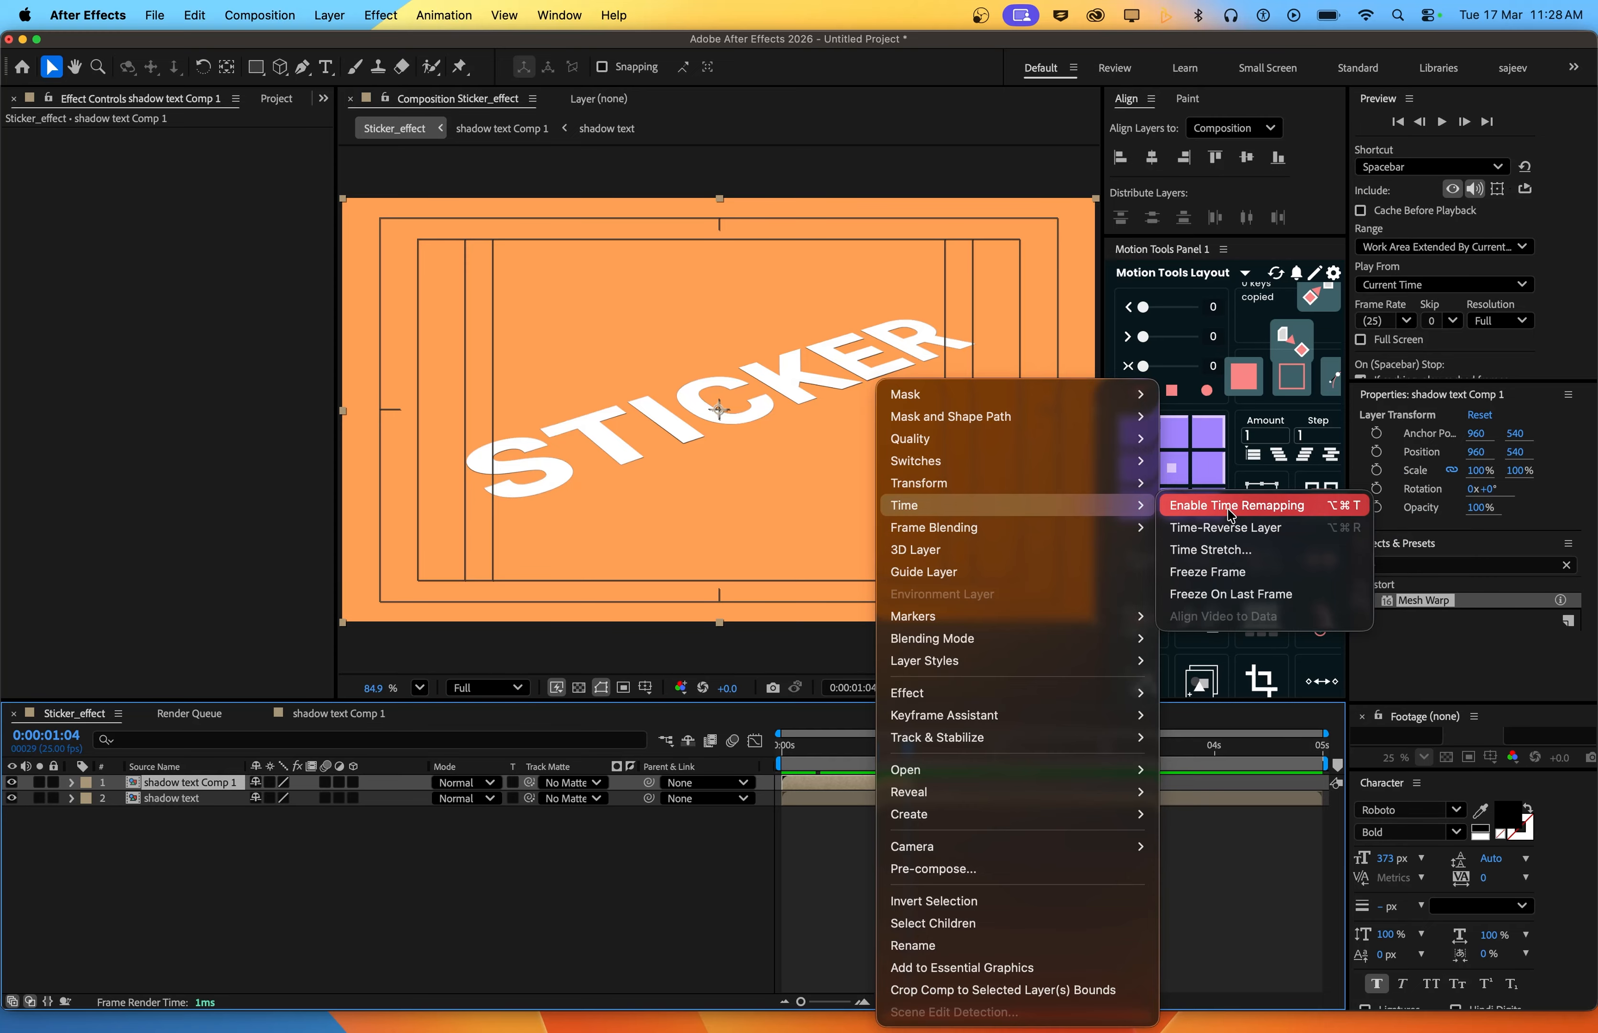
pyautogui.click(1231, 515)
pyautogui.click(40, 799)
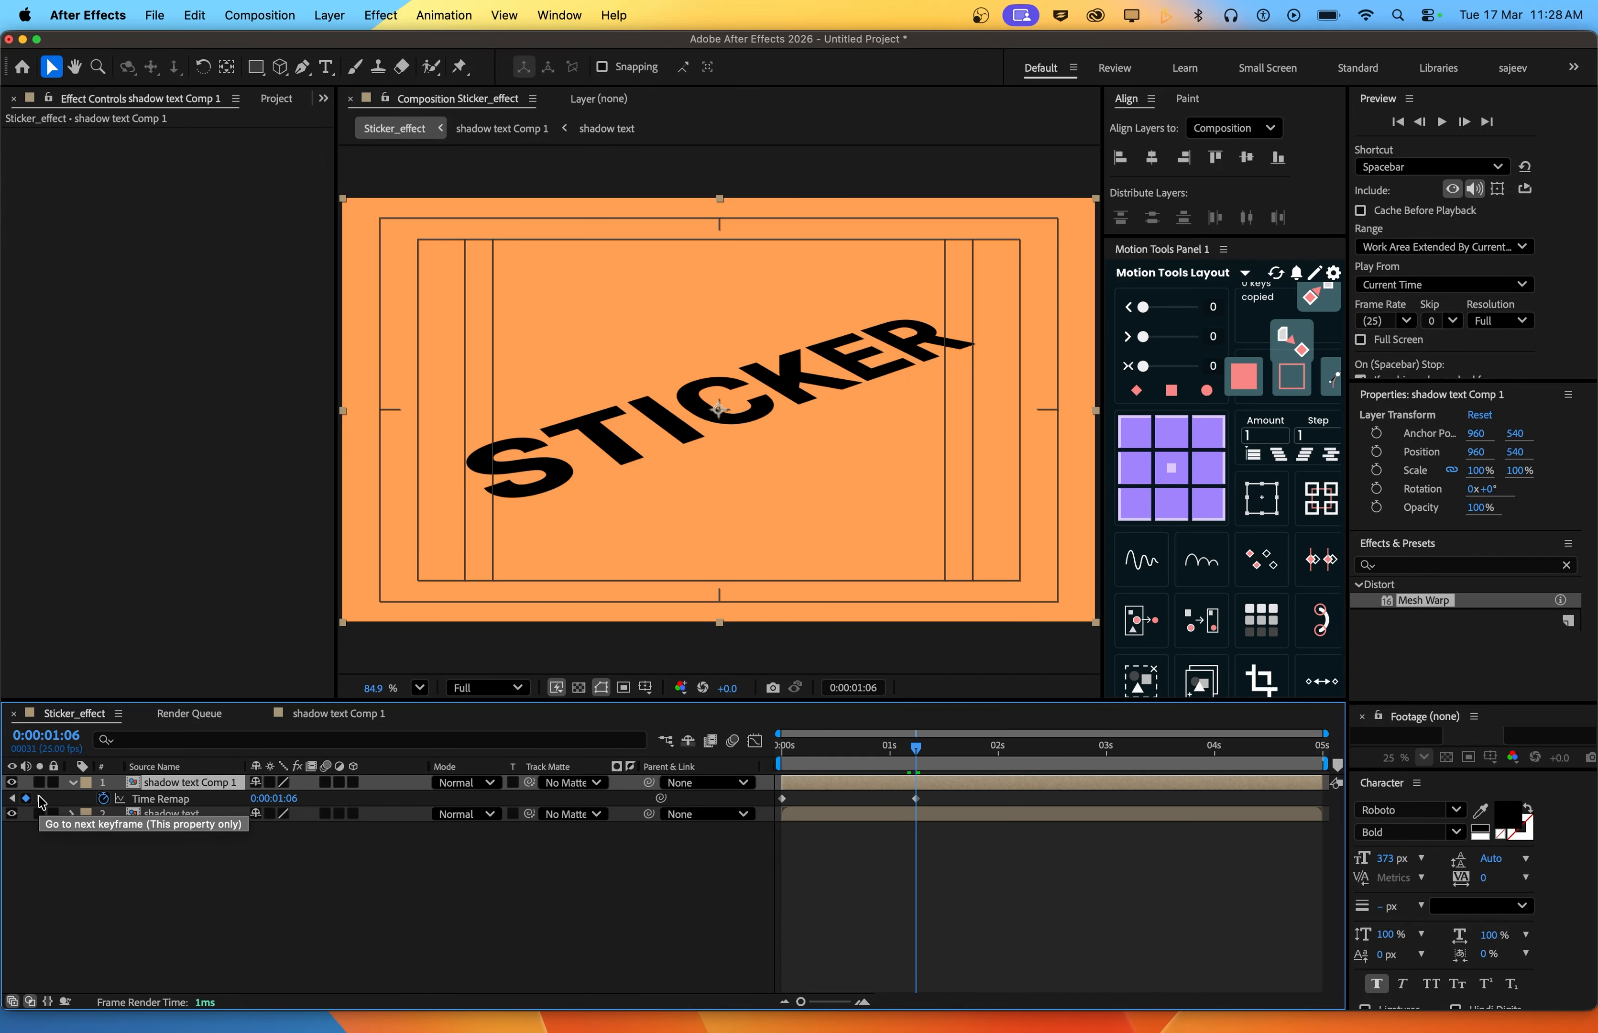
pyautogui.press('super+Left')
pyautogui.click(26, 798)
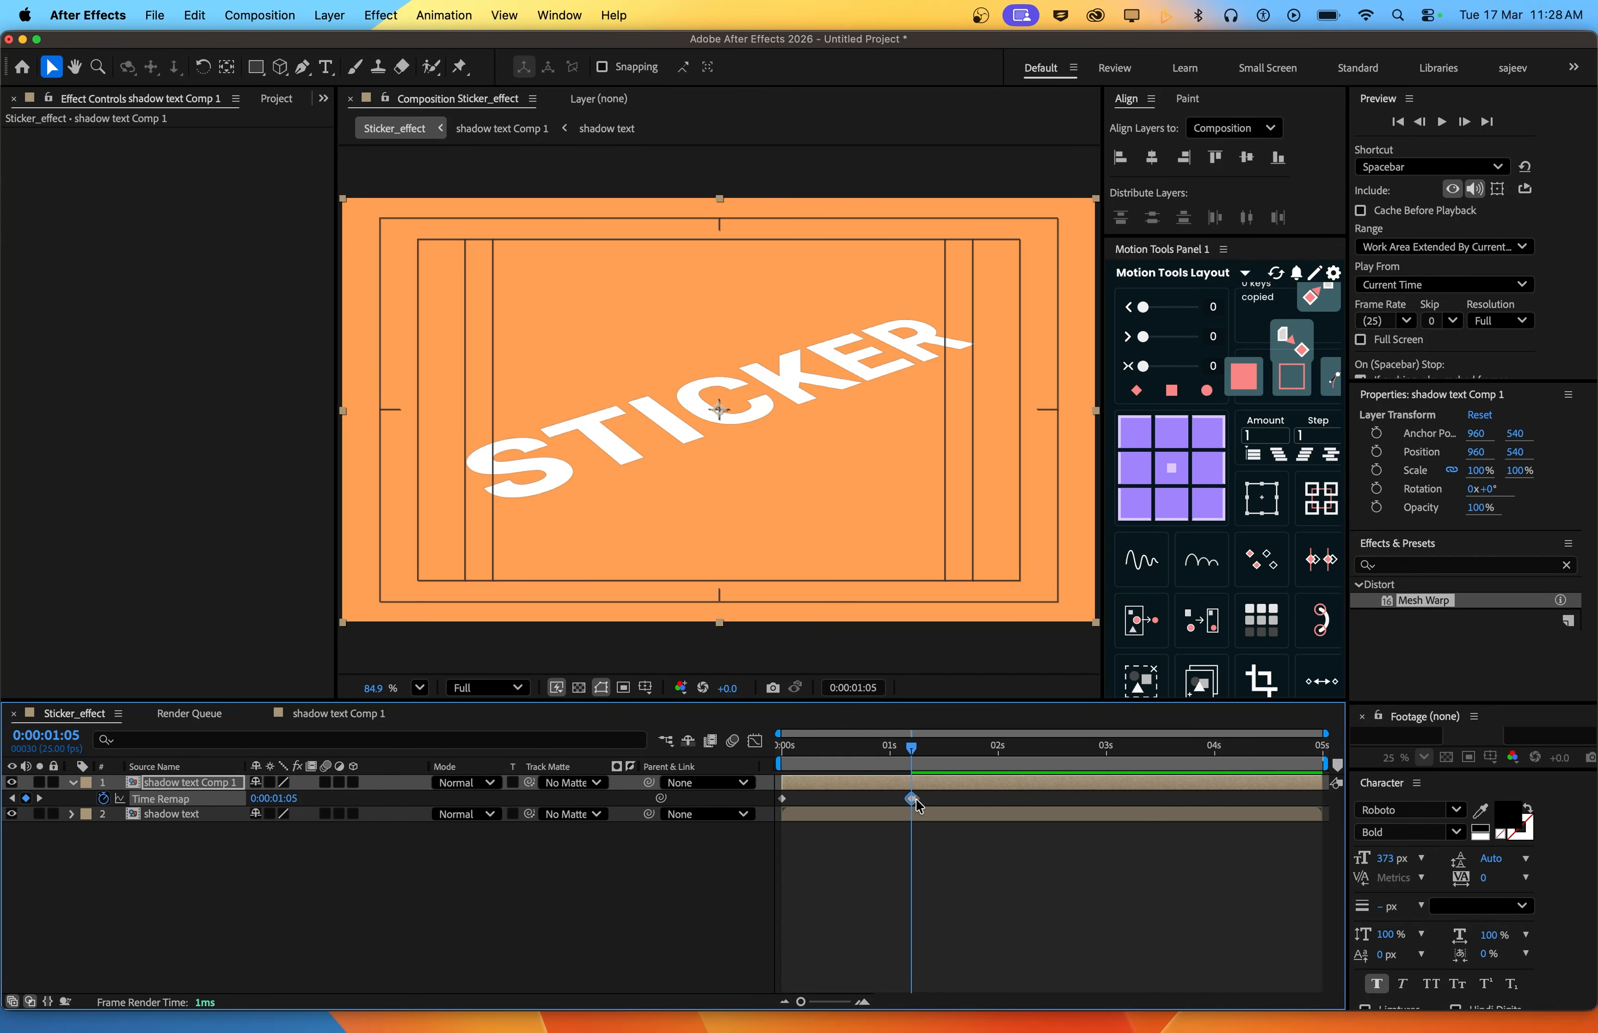
pyautogui.click(928, 810)
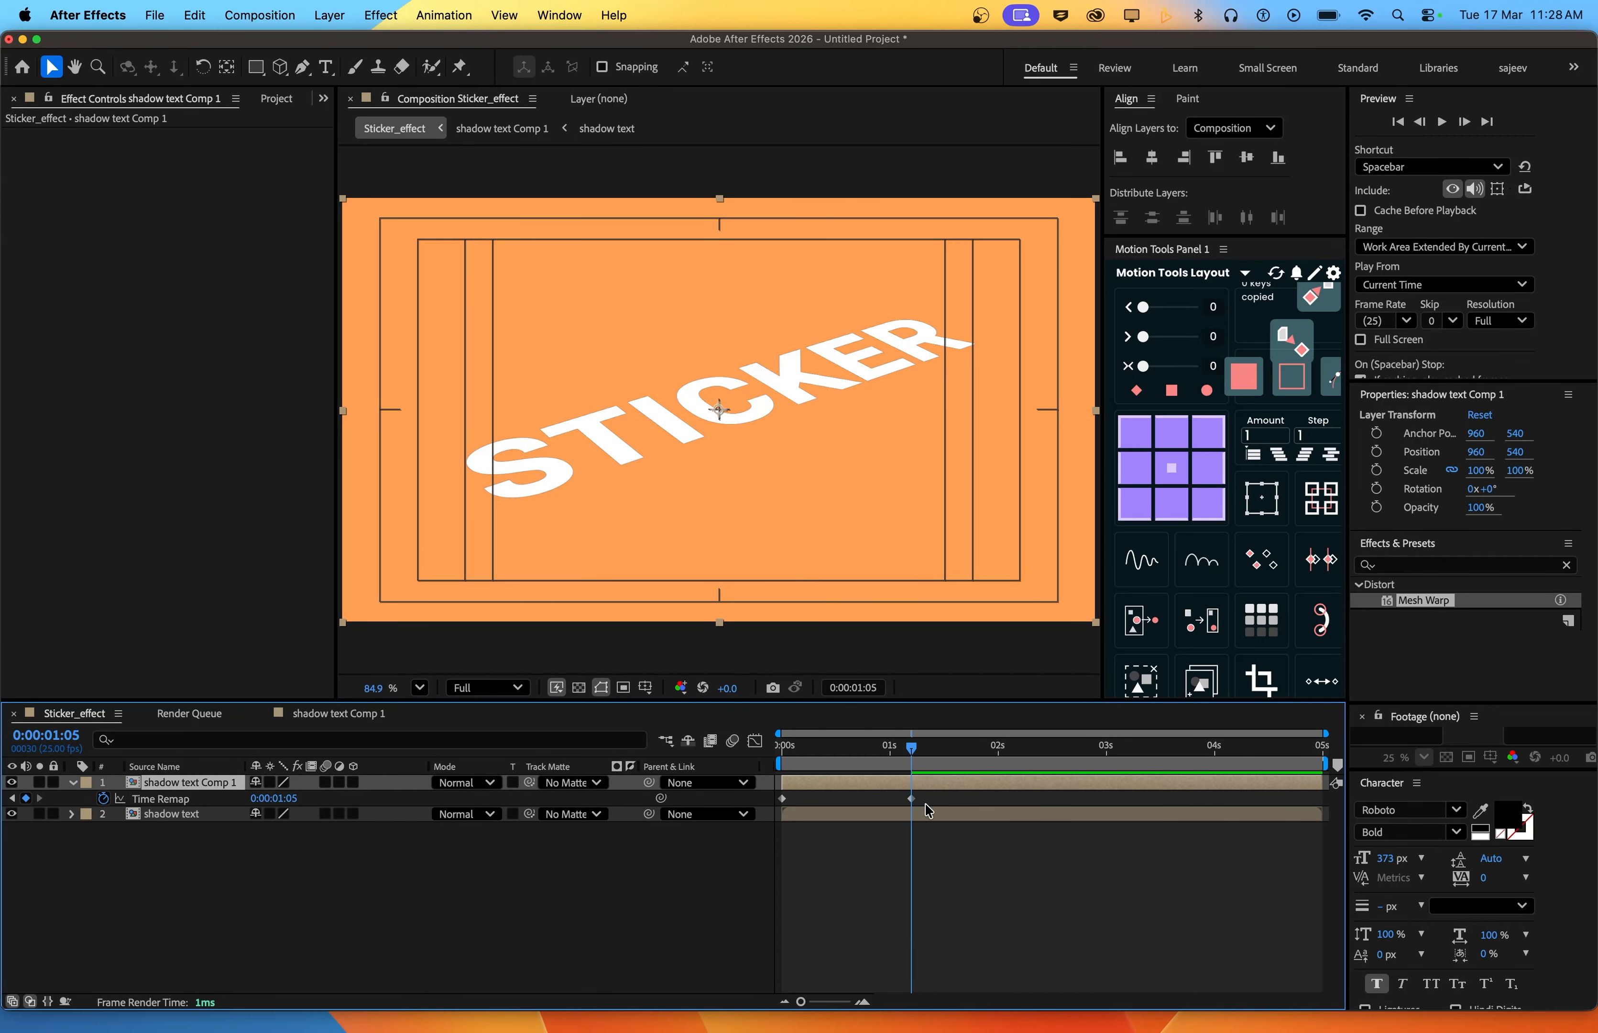
# Add a loopOut() expression to the Time Remap property of shadow text Comp 1 and preview the loop
pyautogui.keyDown('alt'); pyautogui.click(105, 797); pyautogui.keyUp('alt')
pyautogui.write('loop')
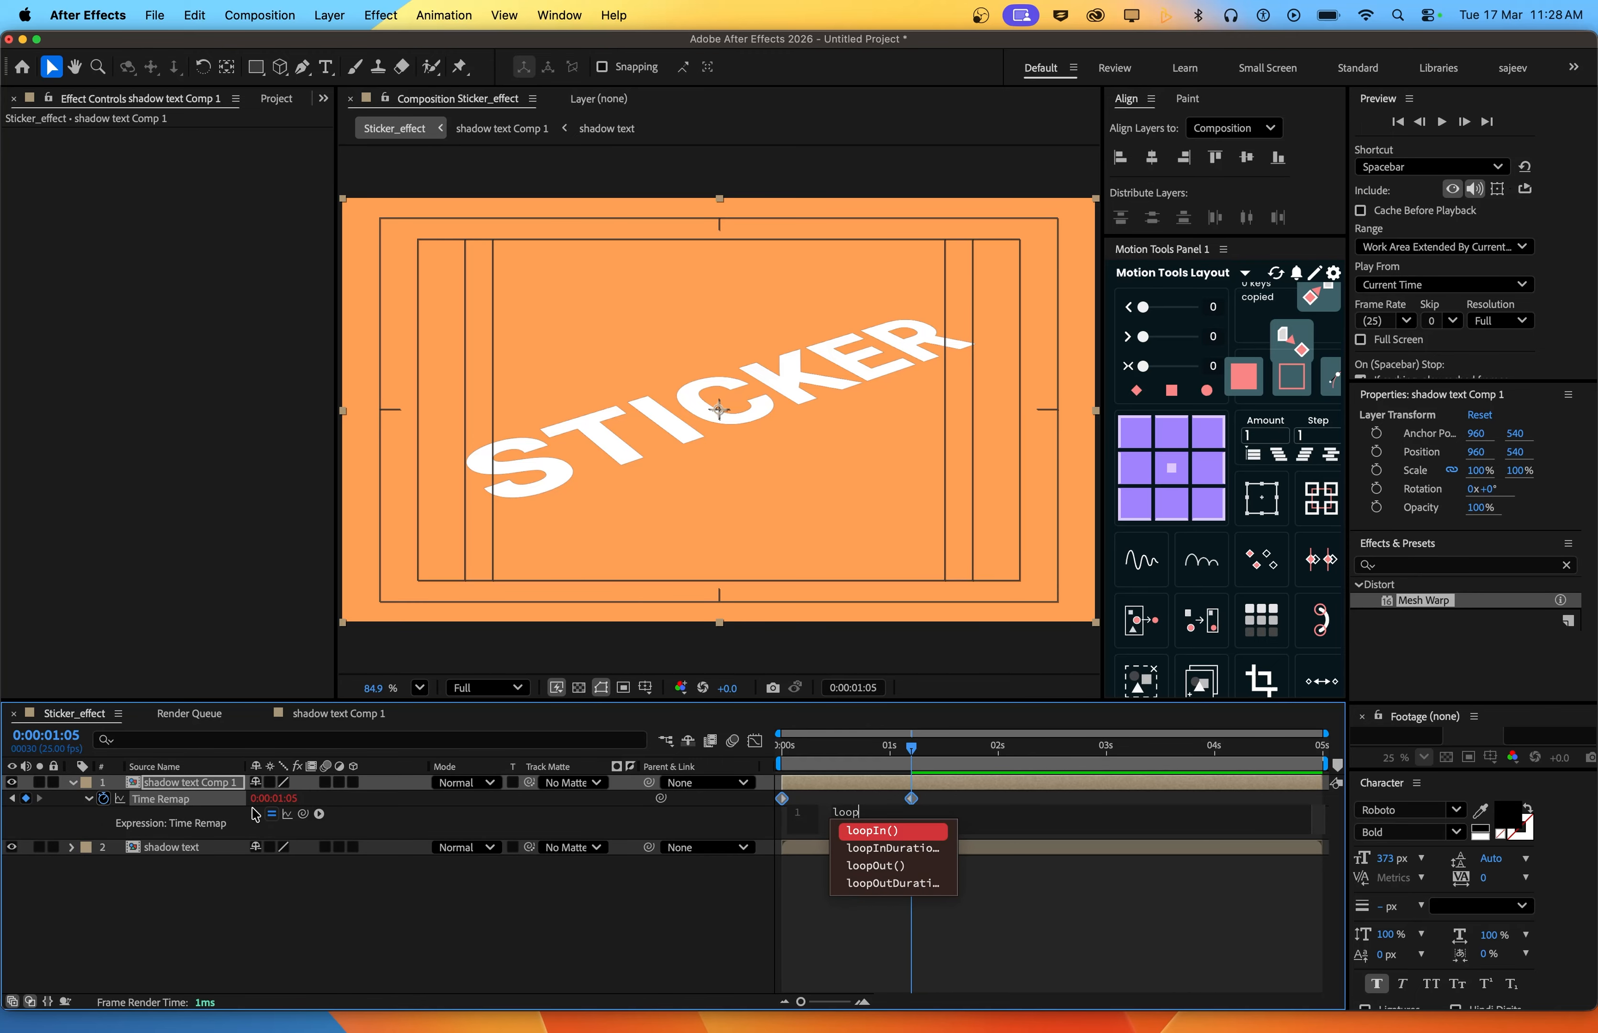
pyautogui.click(873, 866)
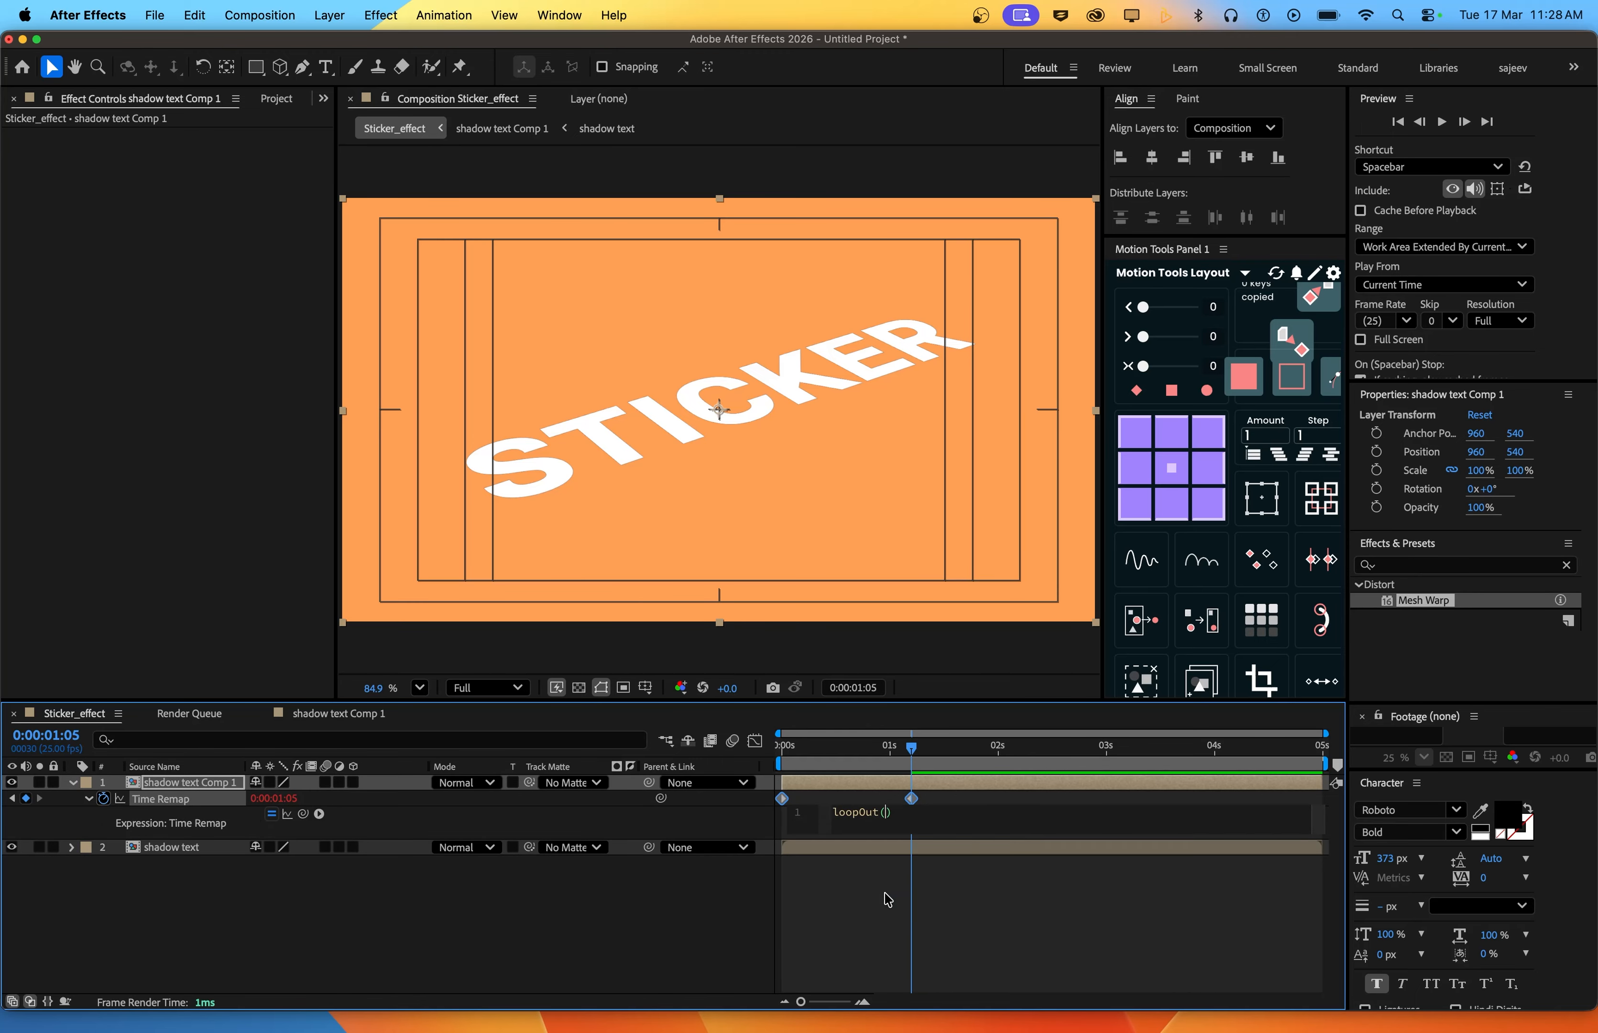
pyautogui.click(884, 897)
pyautogui.press('space')
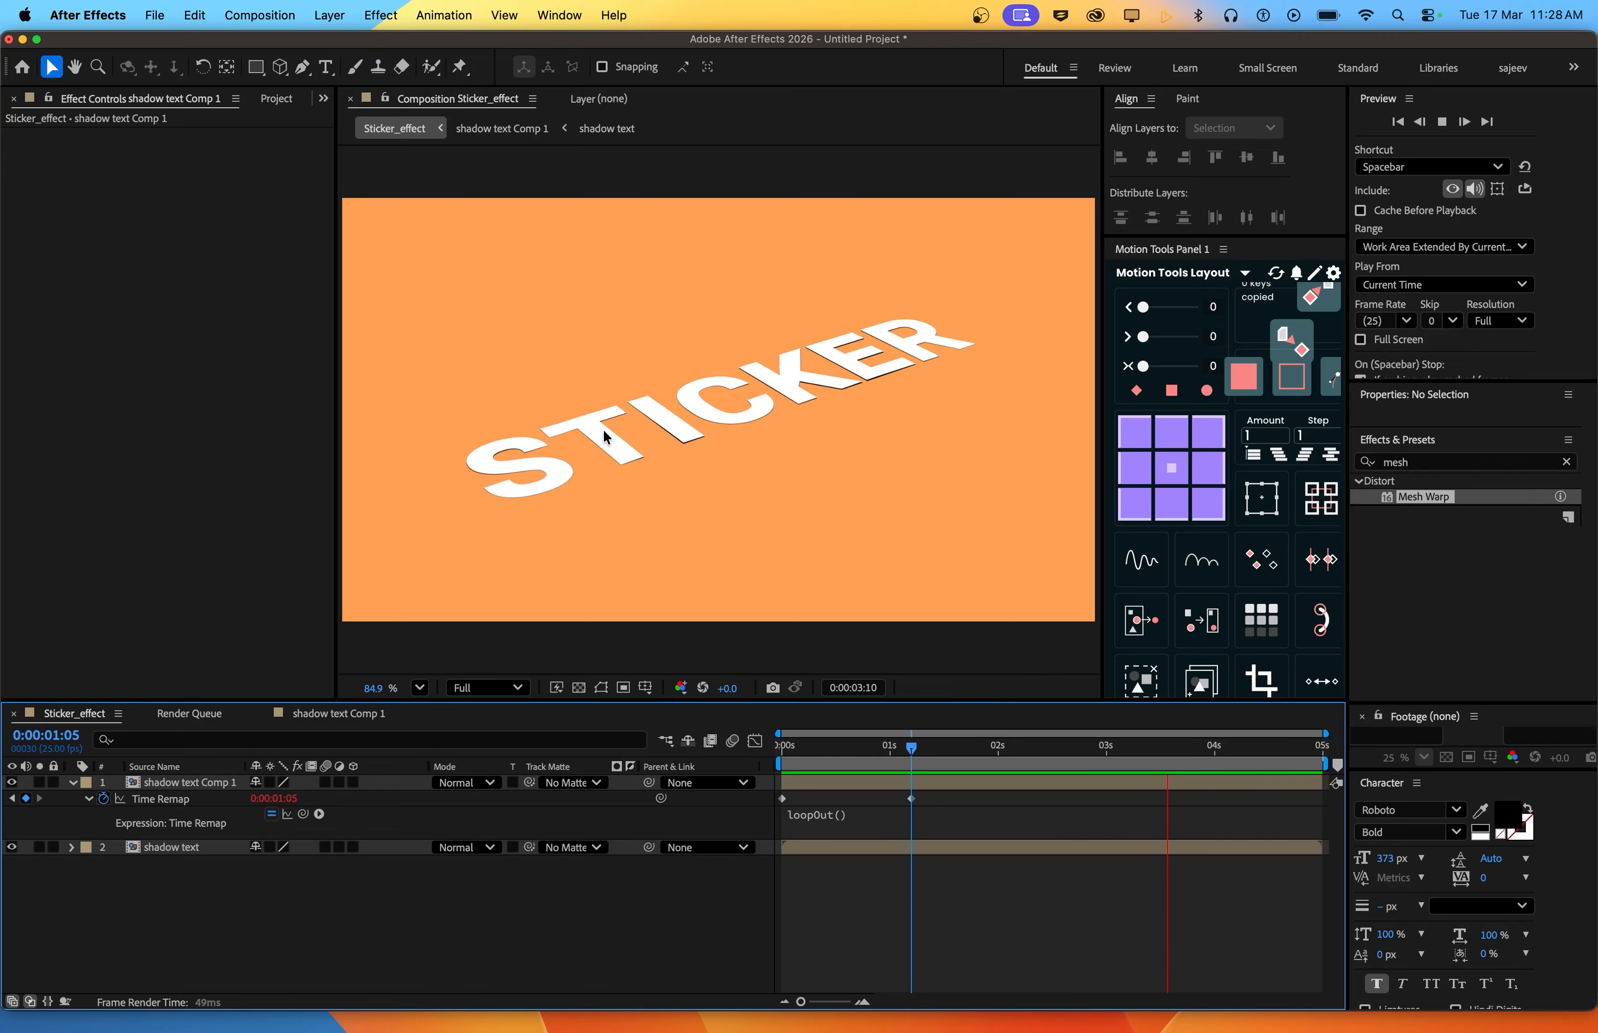
pyautogui.press('`')
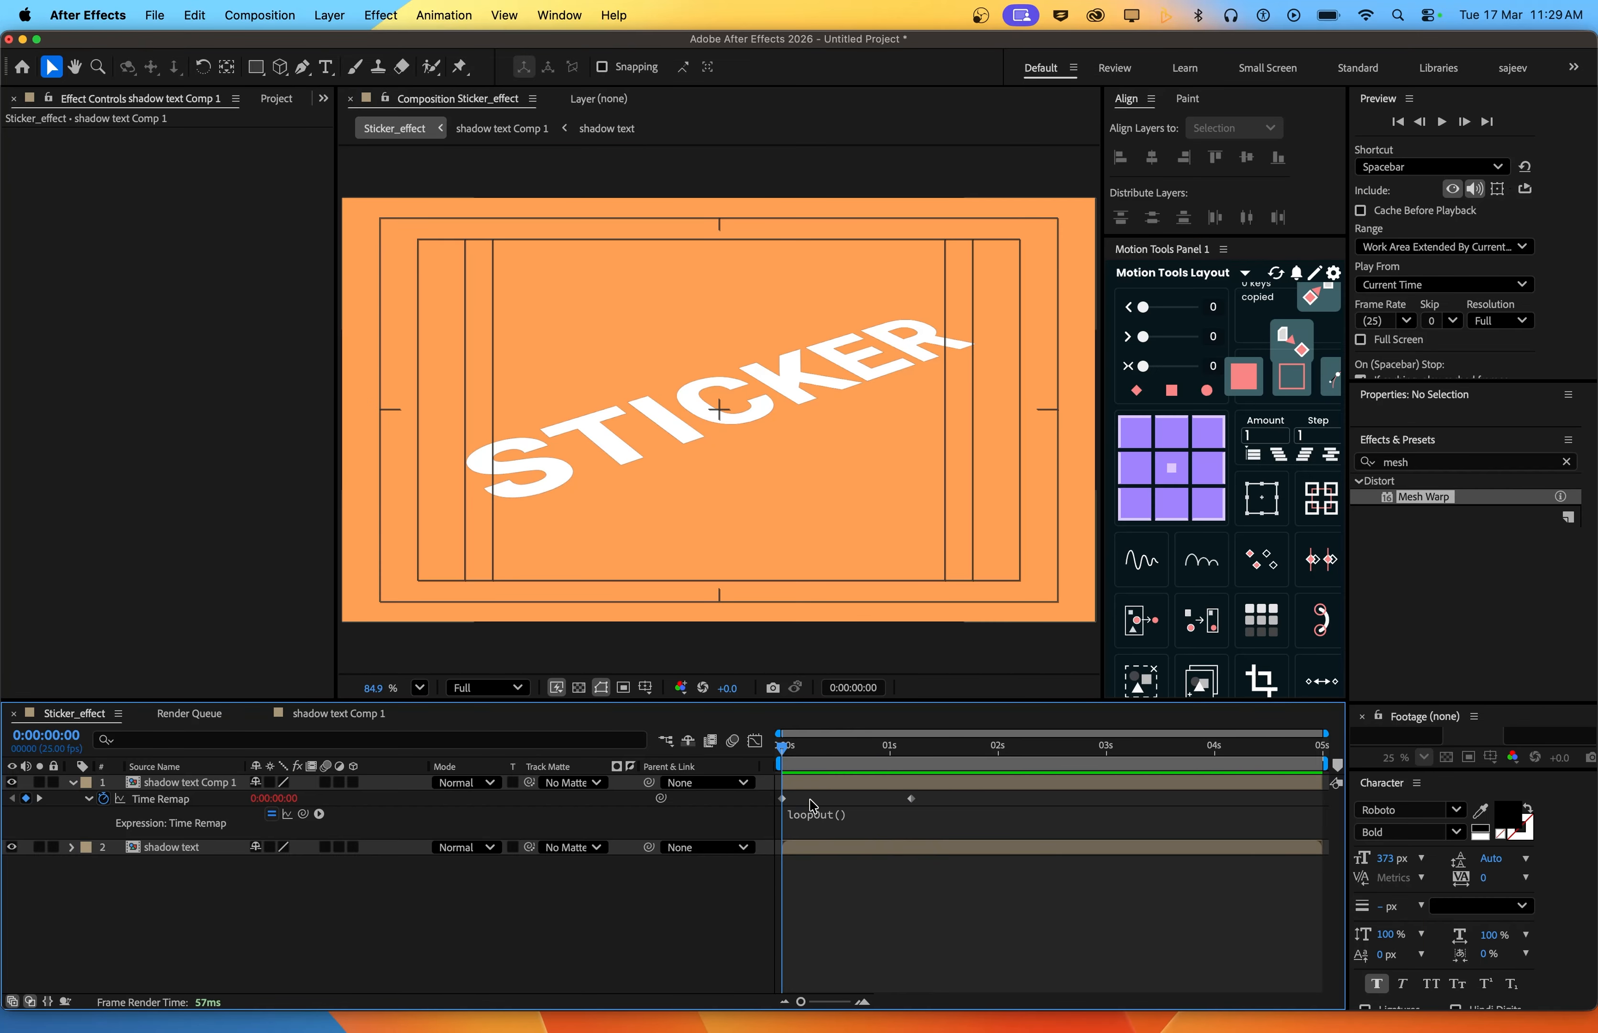
# In shadow text Comp 1, reveal the Distortion Mesh keyframes and shift the last three earlier so their first sits at 0:00:00:05
pyautogui.click(807, 783)
pyautogui.doubleClick(810, 785)
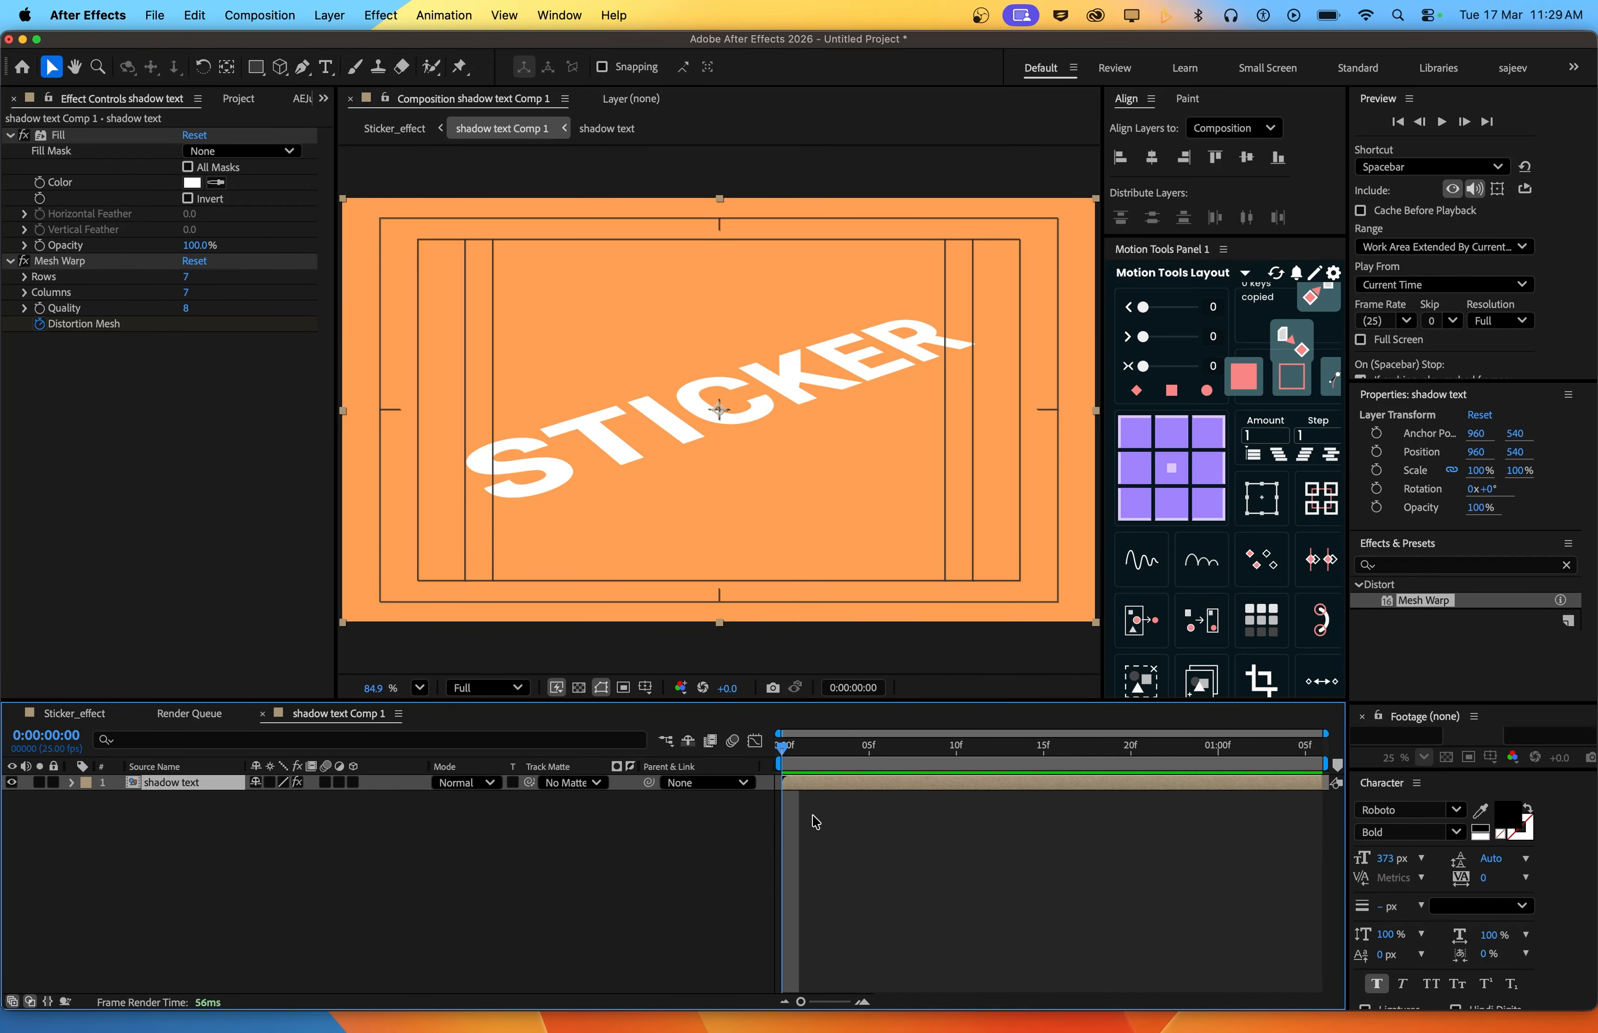
pyautogui.press('u')
pyautogui.click(876, 878)
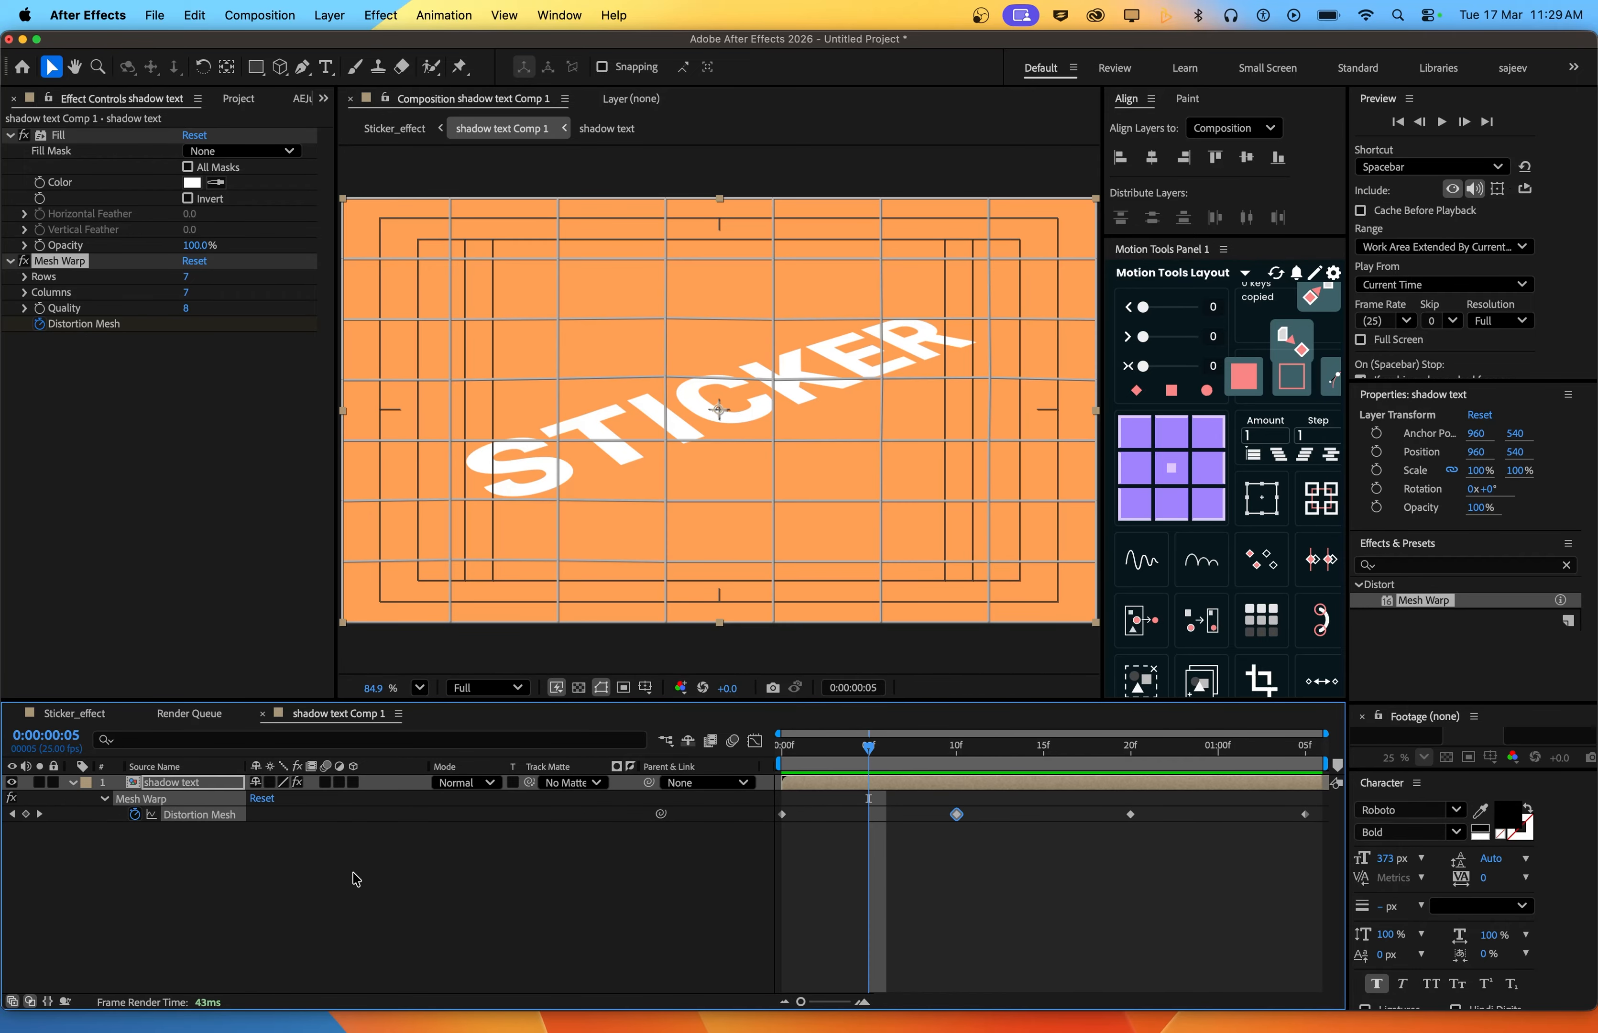
pyautogui.click(186, 840)
pyautogui.click(199, 814)
pyautogui.moveTo(1319, 865); pyautogui.dragTo(866, 820)
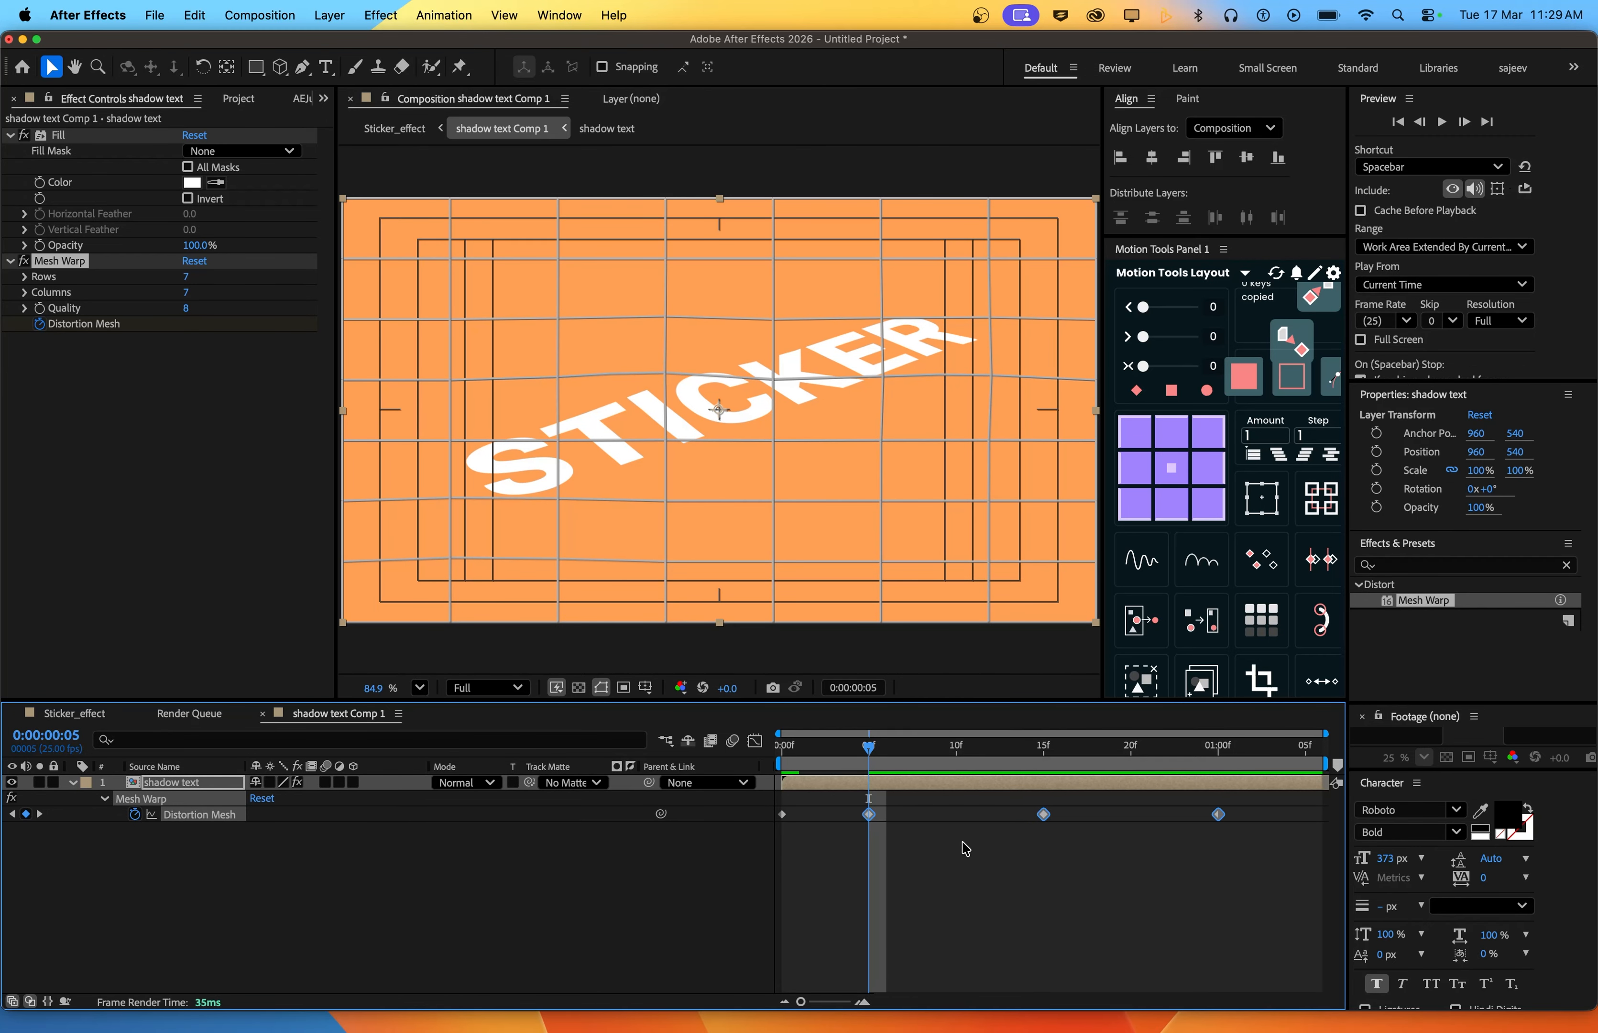
# Retime the third Distortion Mesh keyframe to 0:00:00:10 and the last one to 0:00:01:05
pyautogui.moveTo(1007, 849); pyautogui.dragTo(1248, 814)
pyautogui.moveTo(1009, 815); pyautogui.dragTo(956, 820)
pyautogui.click(1081, 865)
pyautogui.click(1131, 815)
pyautogui.moveTo(1133, 818); pyautogui.dragTo(1304, 816)
pyautogui.click(1162, 858)
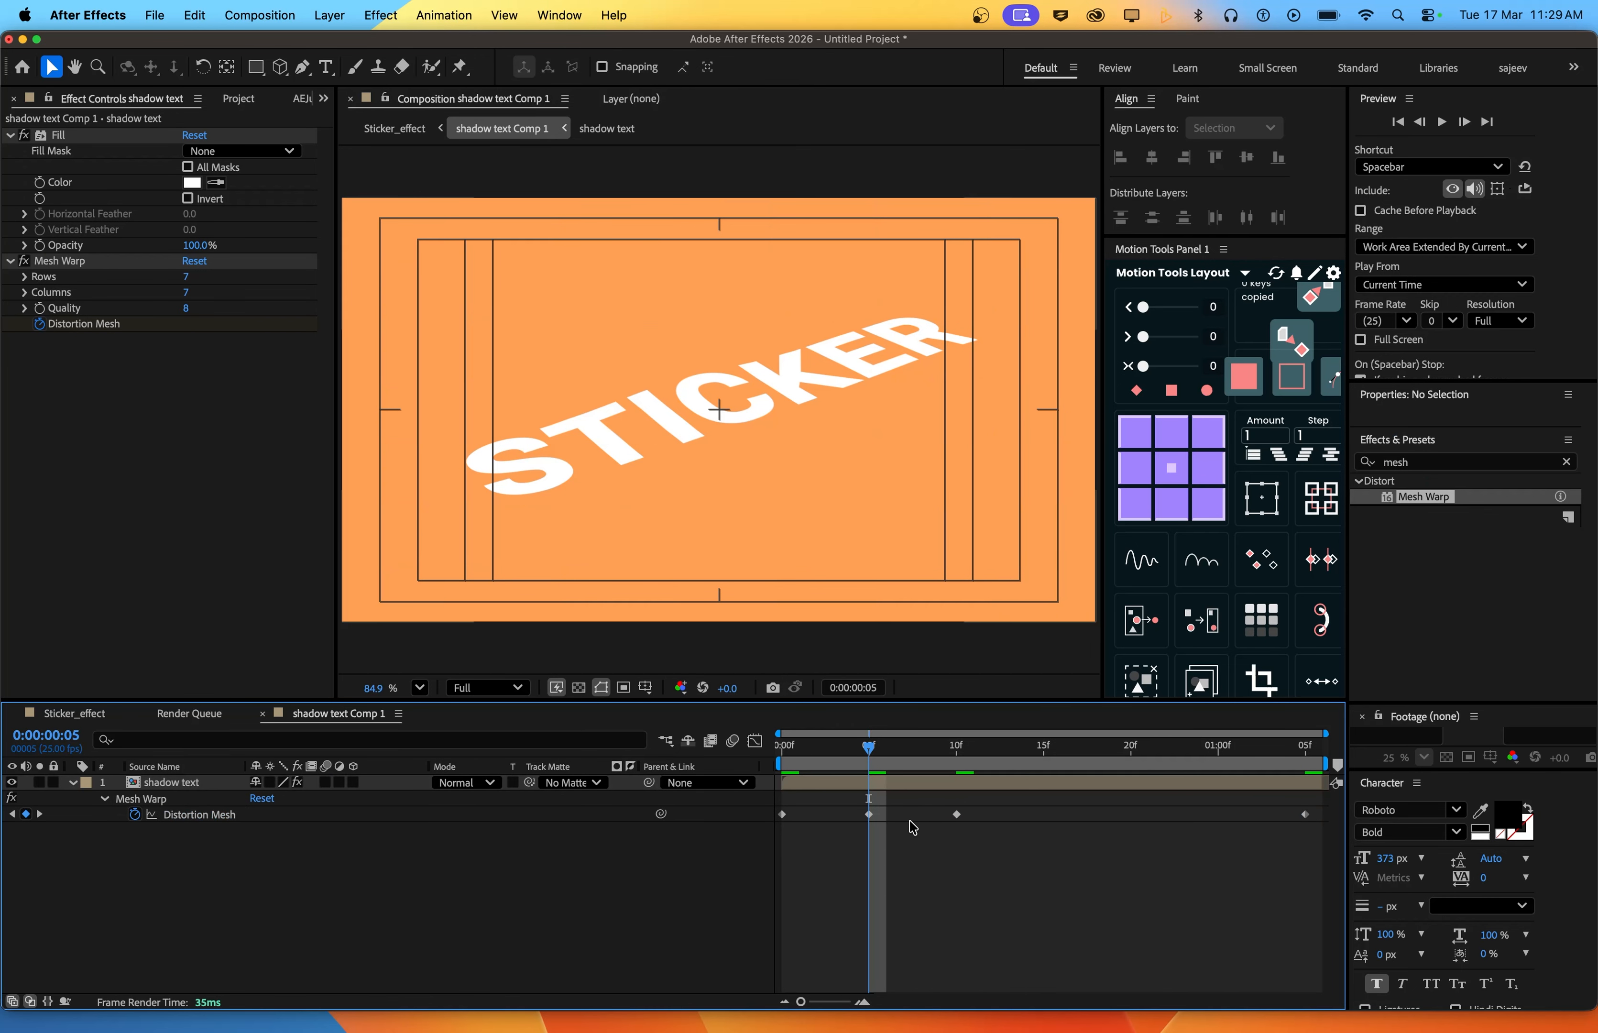
# At 0:00:00:15, reset the Mesh Warp and slightly raise mesh points below the E, between S and T, and beside the S and R
pyautogui.moveTo(856, 829); pyautogui.dragTo(1043, 757)
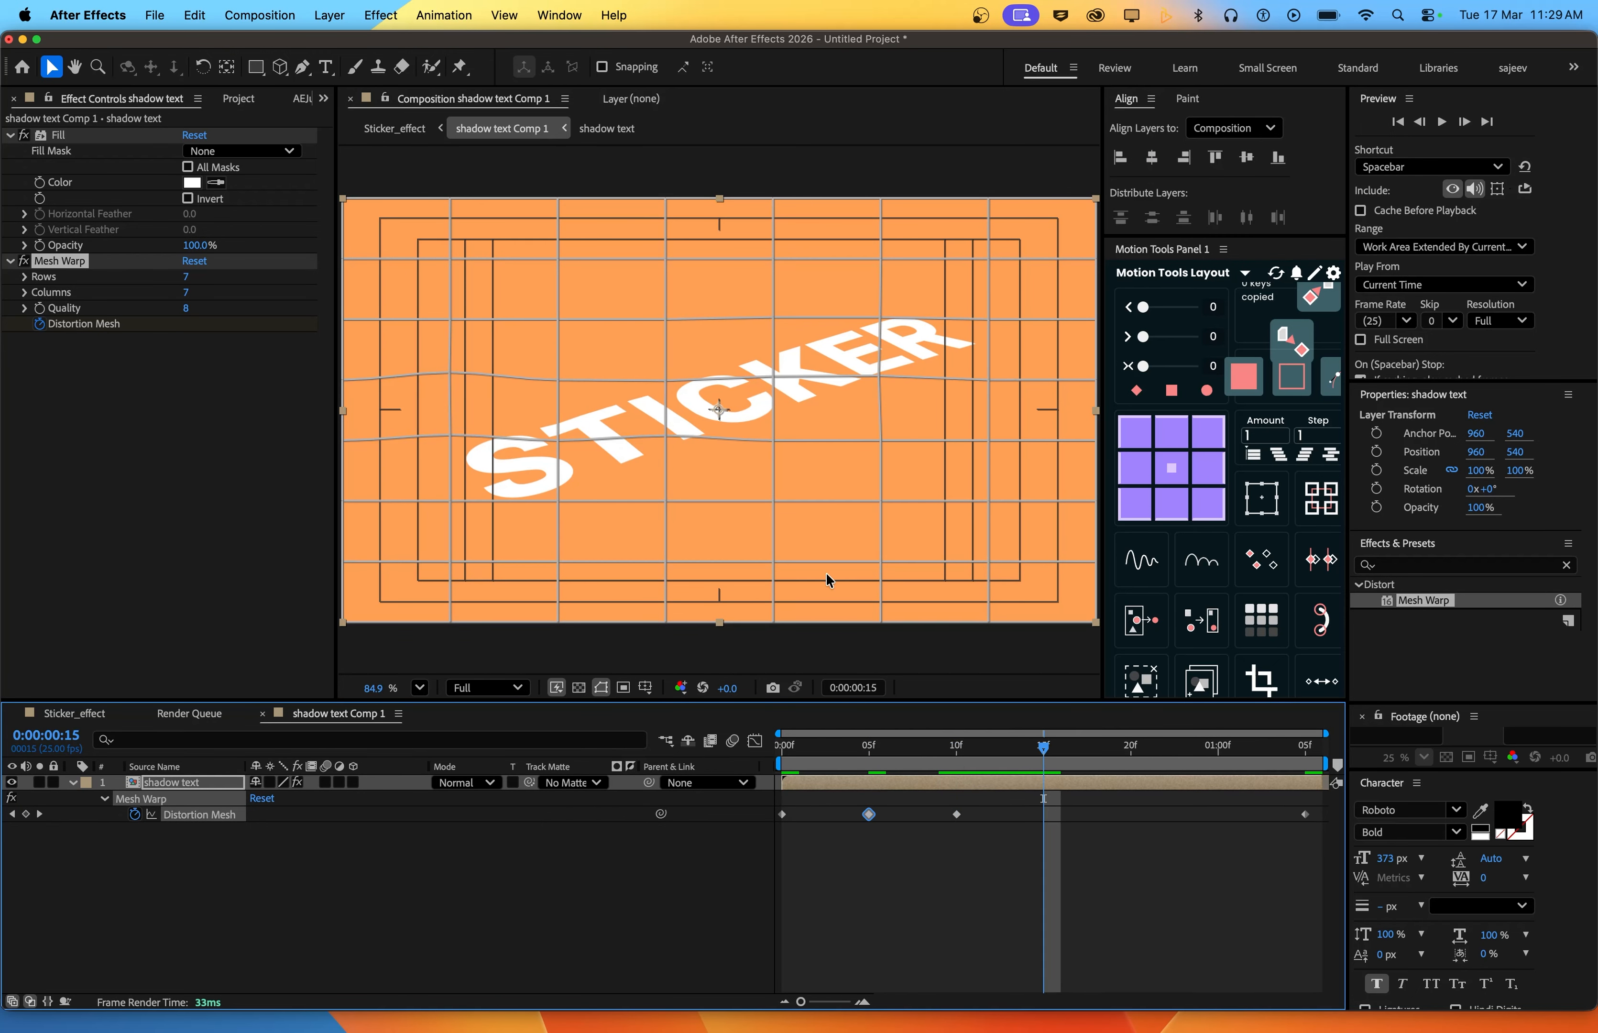
pyautogui.click(193, 261)
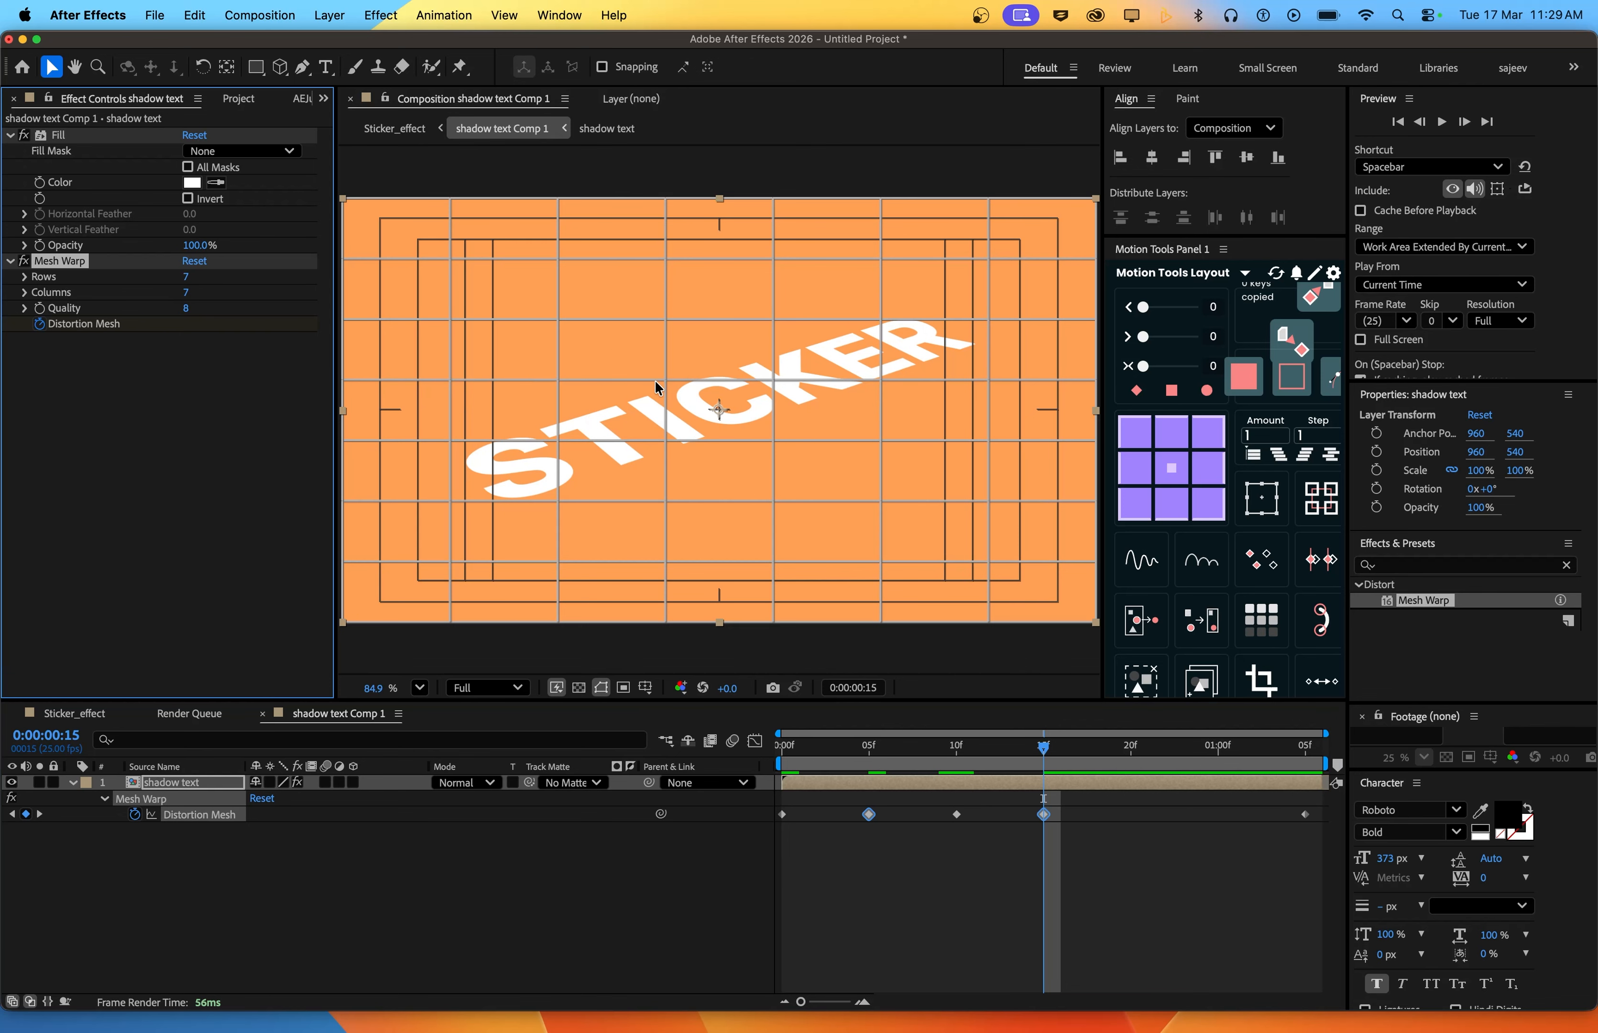
pyautogui.moveTo(665, 380); pyautogui.dragTo(663, 376)
pyautogui.press('super+z')
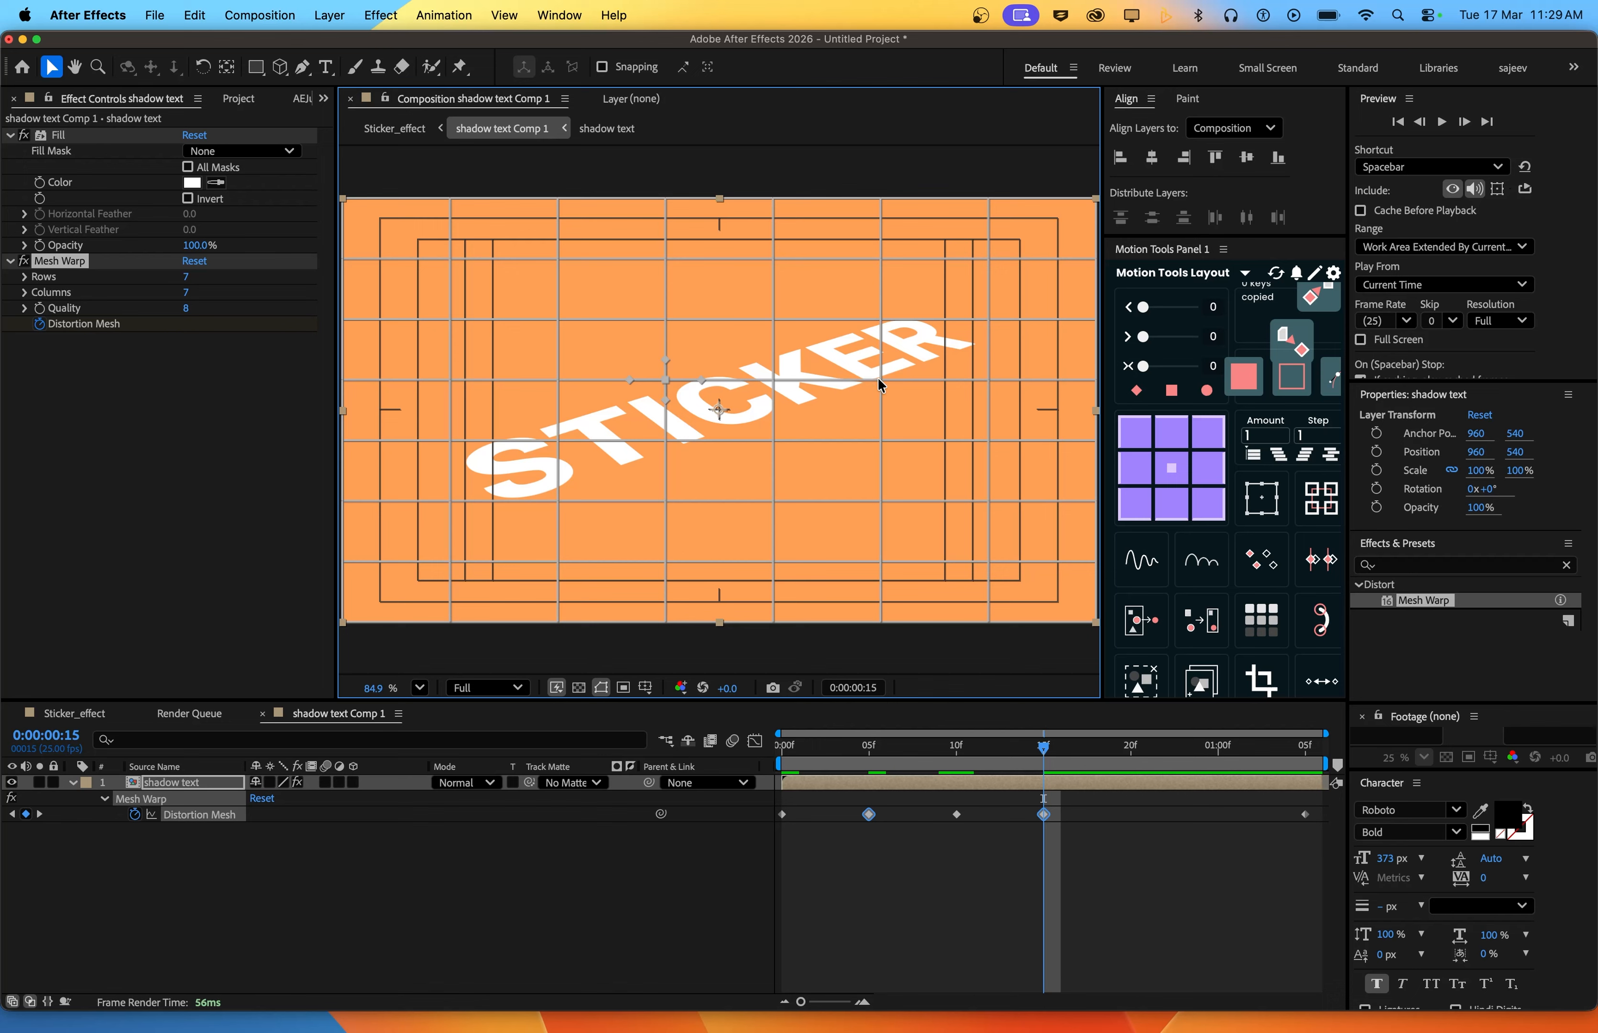
pyautogui.moveTo(881, 384); pyautogui.dragTo(877, 374)
pyautogui.moveTo(558, 440); pyautogui.dragTo(557, 430)
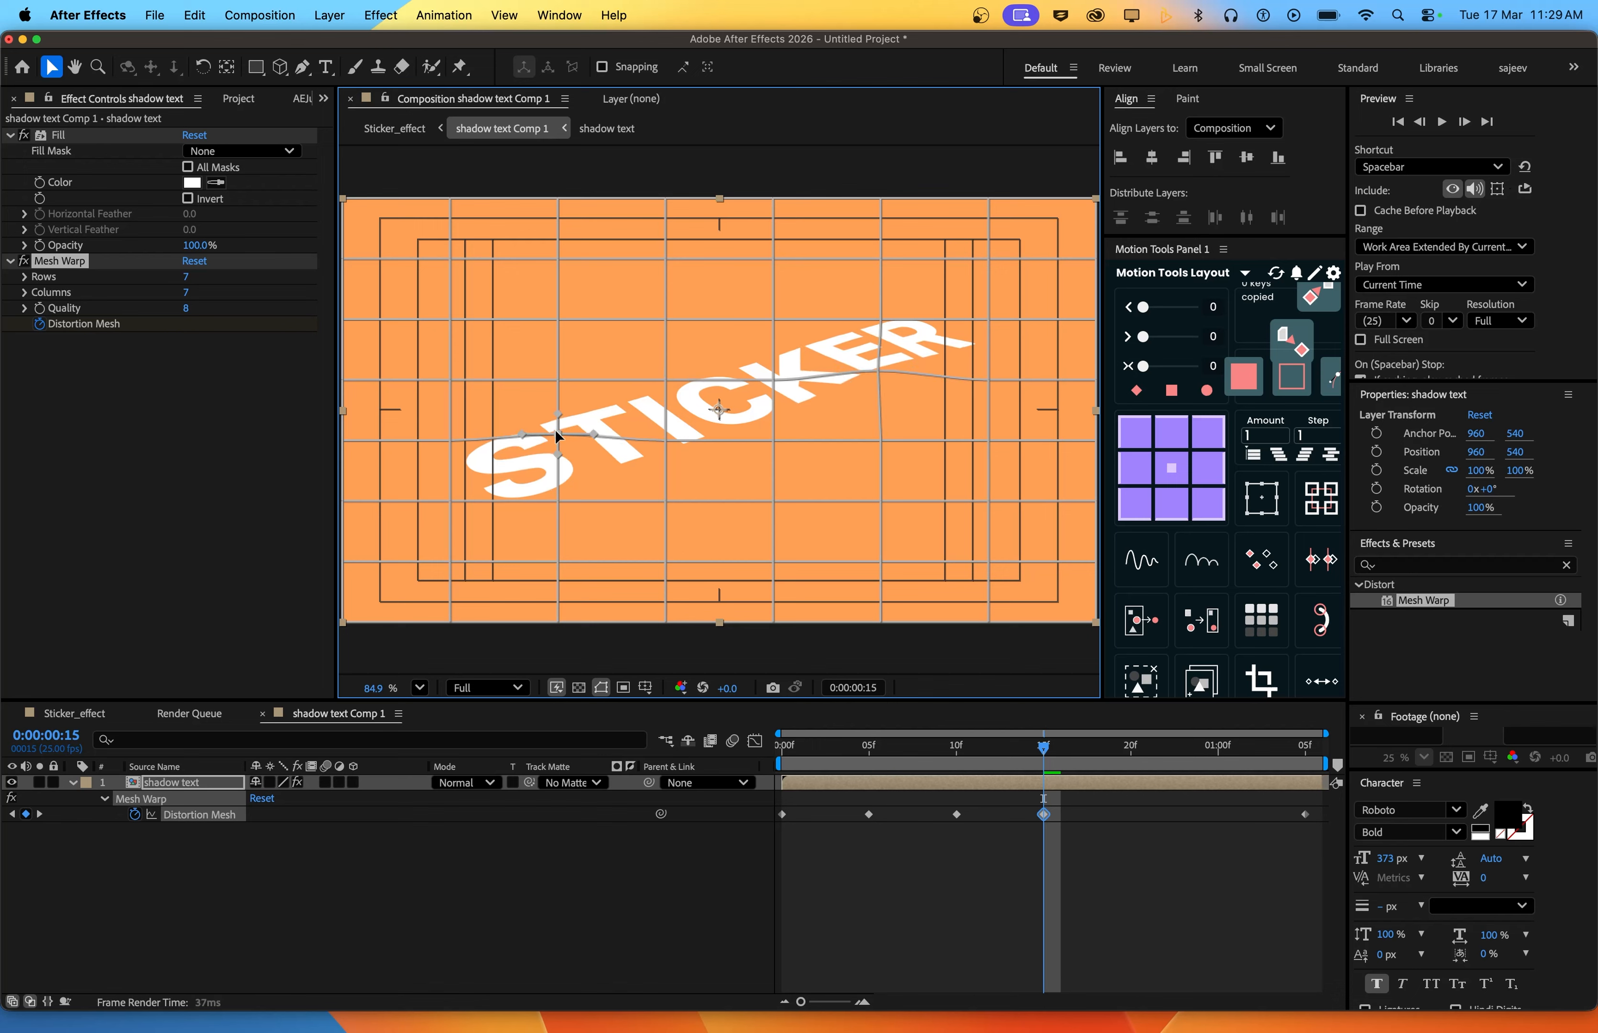
pyautogui.moveTo(450, 502); pyautogui.dragTo(451, 497)
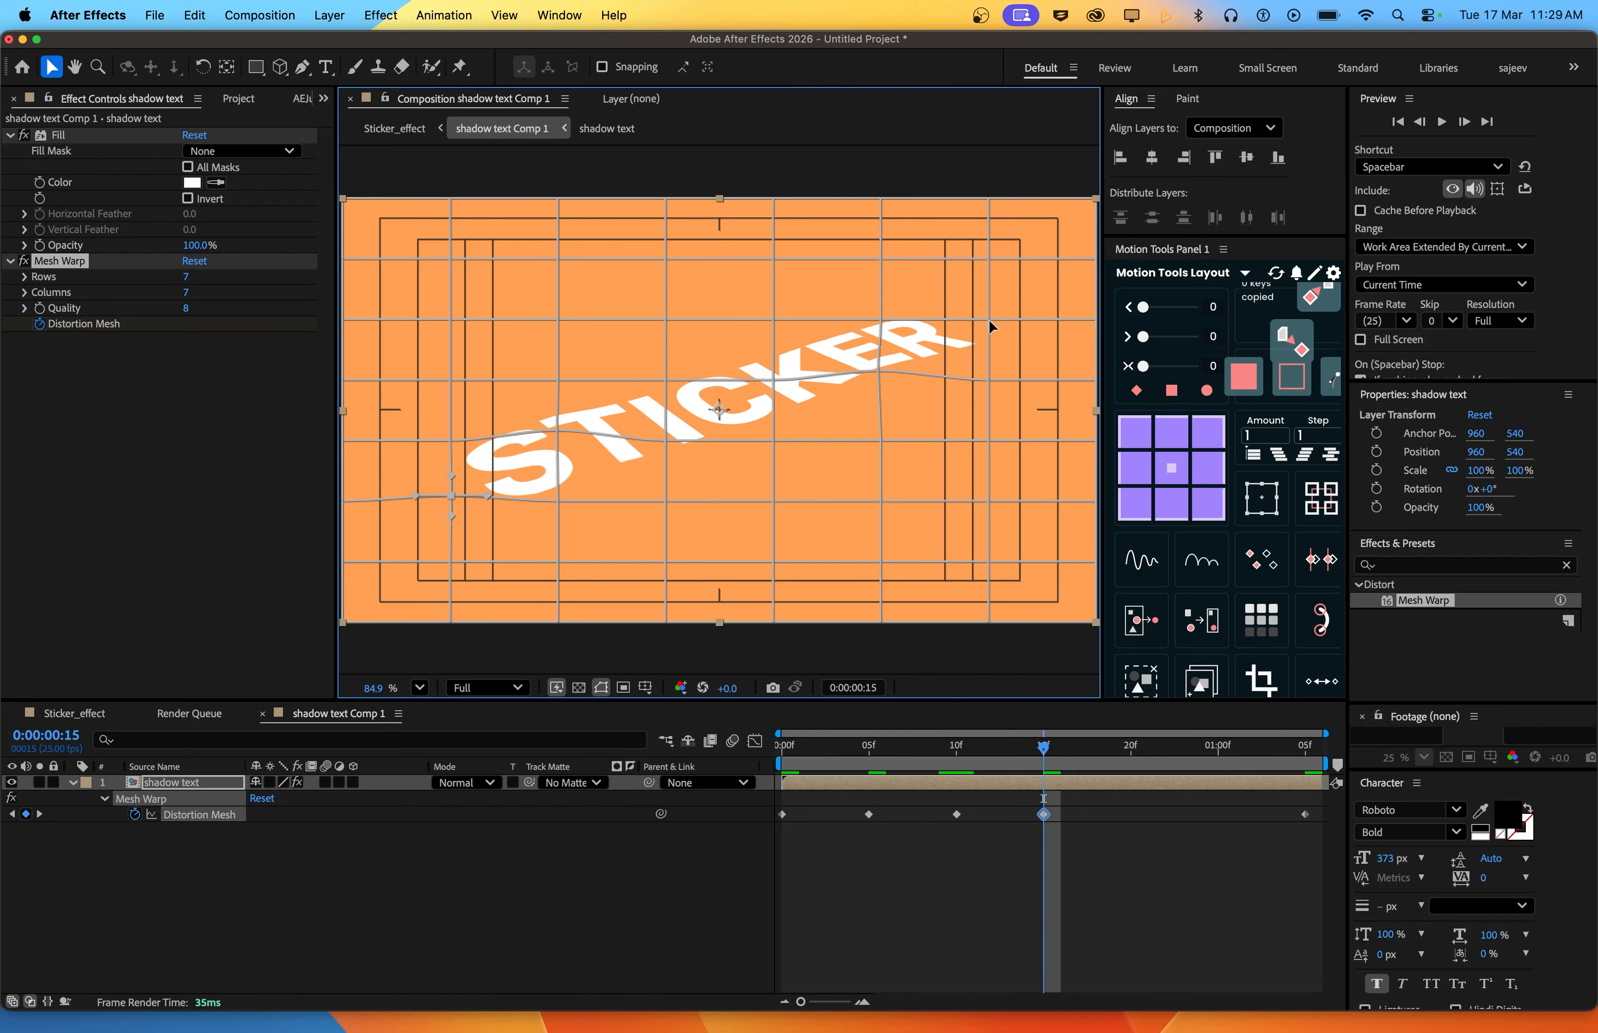
pyautogui.moveTo(989, 320); pyautogui.dragTo(989, 313)
# Return to the Sticker_effect composition, preview it from the start and apply Roughen Edges to the shadow text Comp 1 layer
pyautogui.click(1131, 750)
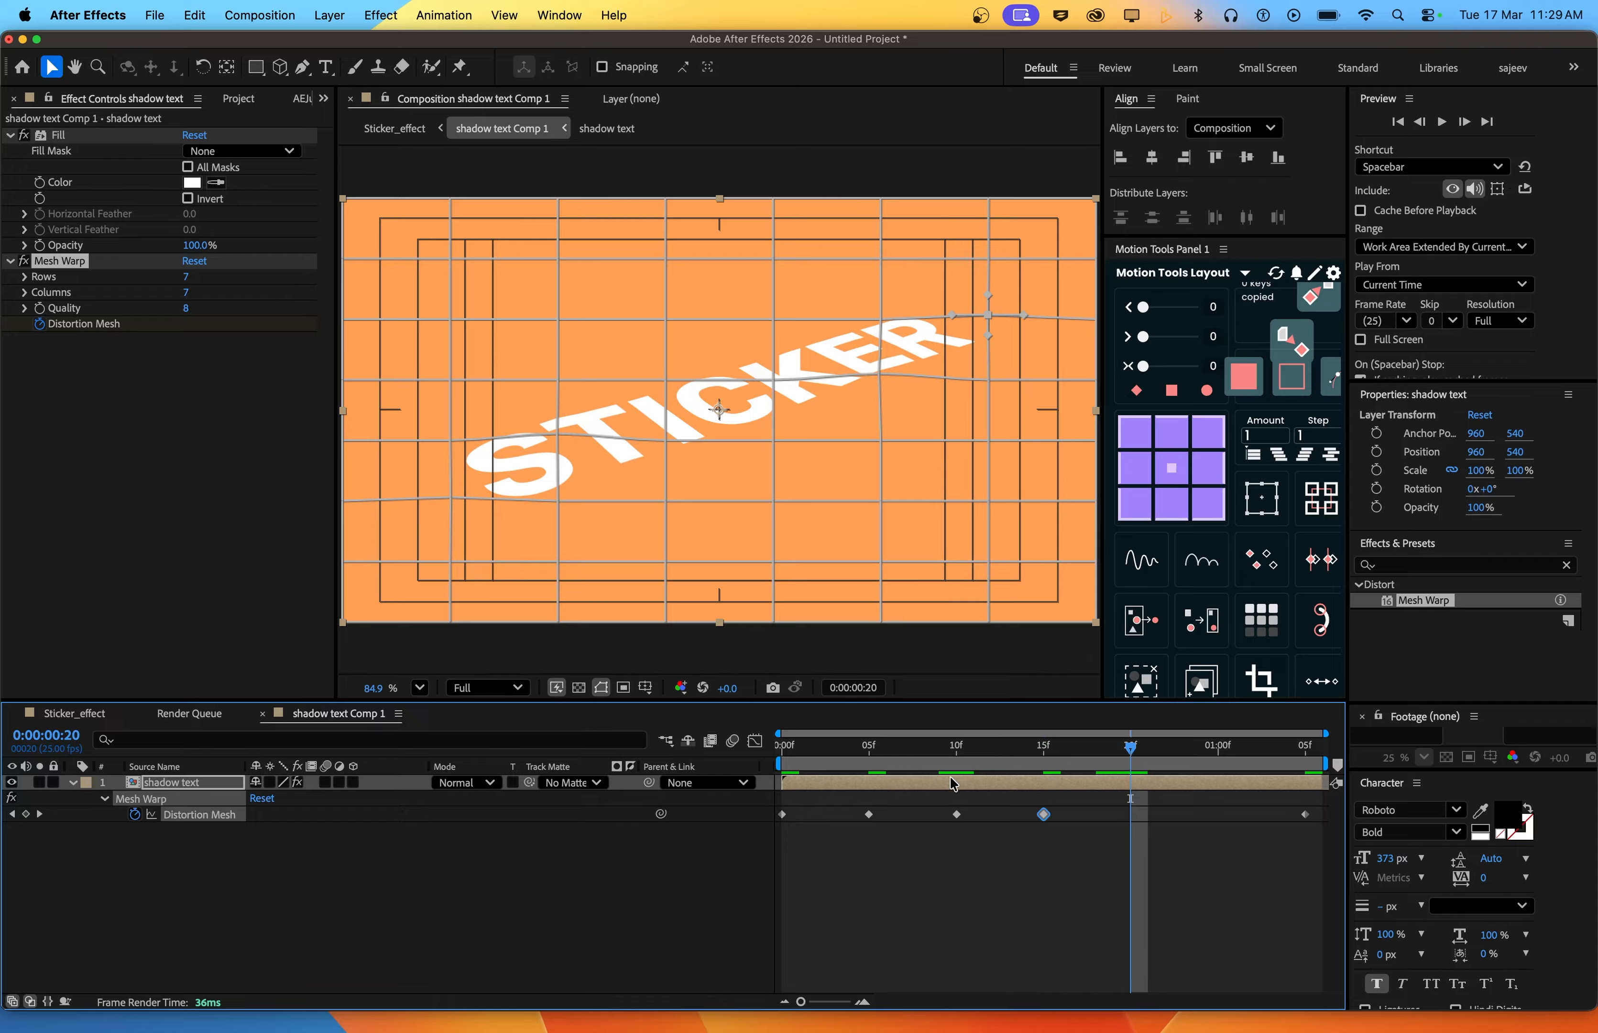
pyautogui.click(398, 128)
pyautogui.moveTo(832, 748); pyautogui.dragTo(733, 740)
pyautogui.press('space')
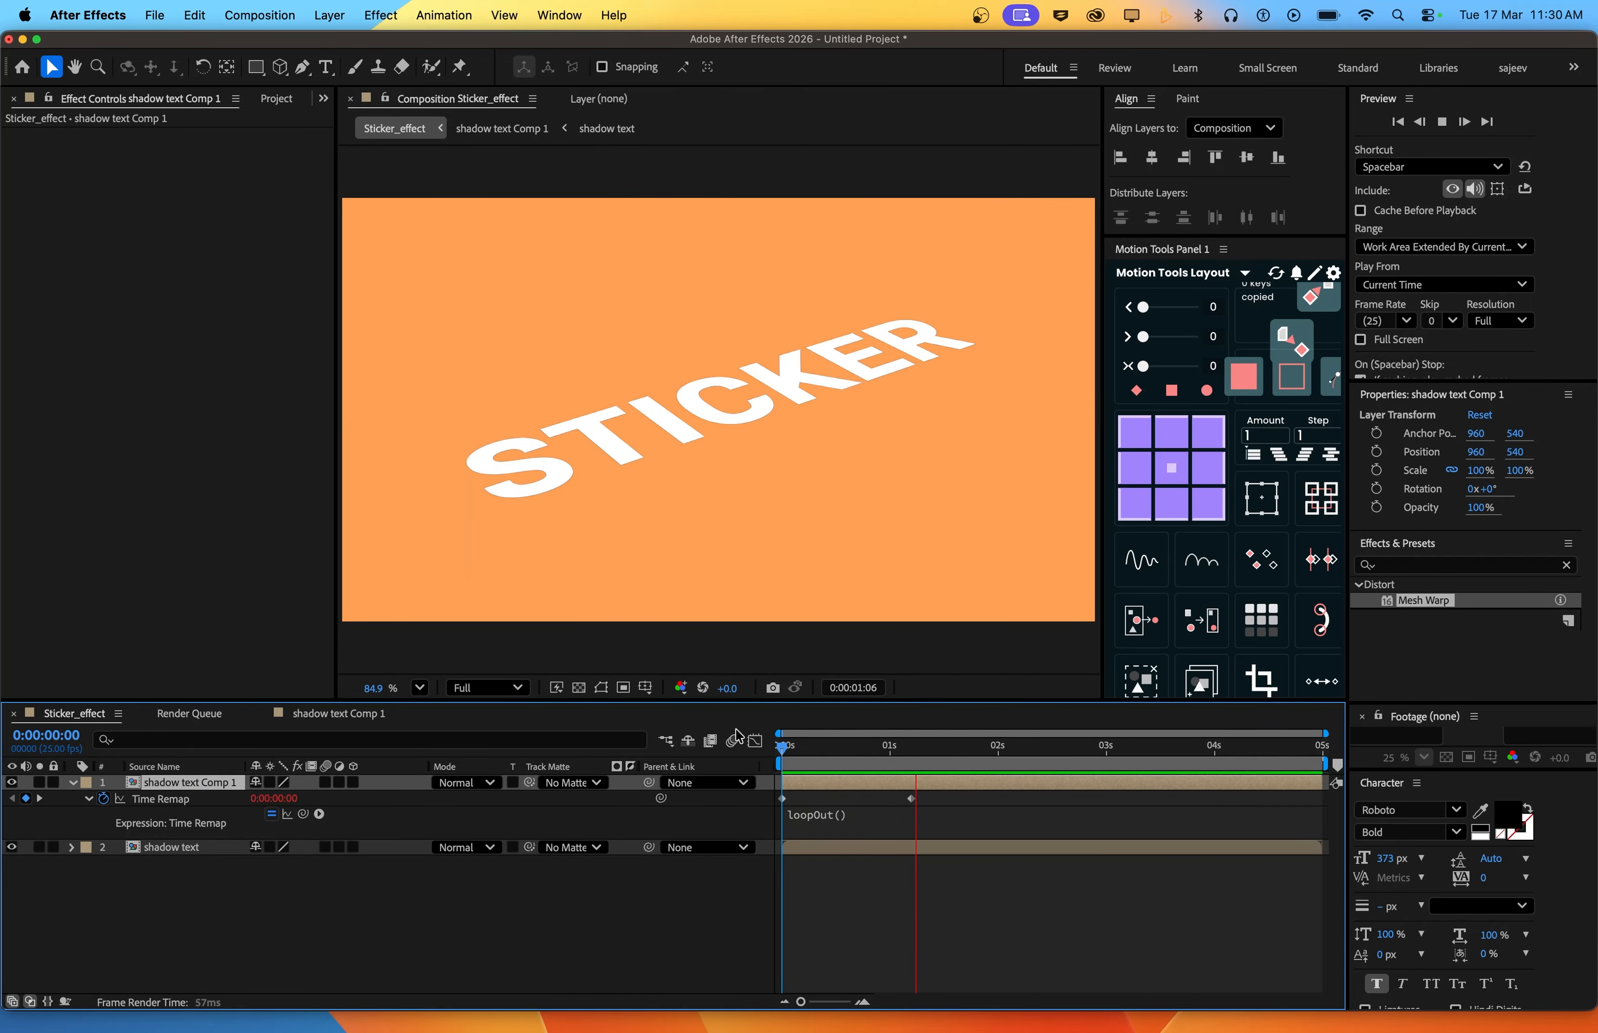
pyautogui.click(1482, 568)
pyautogui.write('rough')
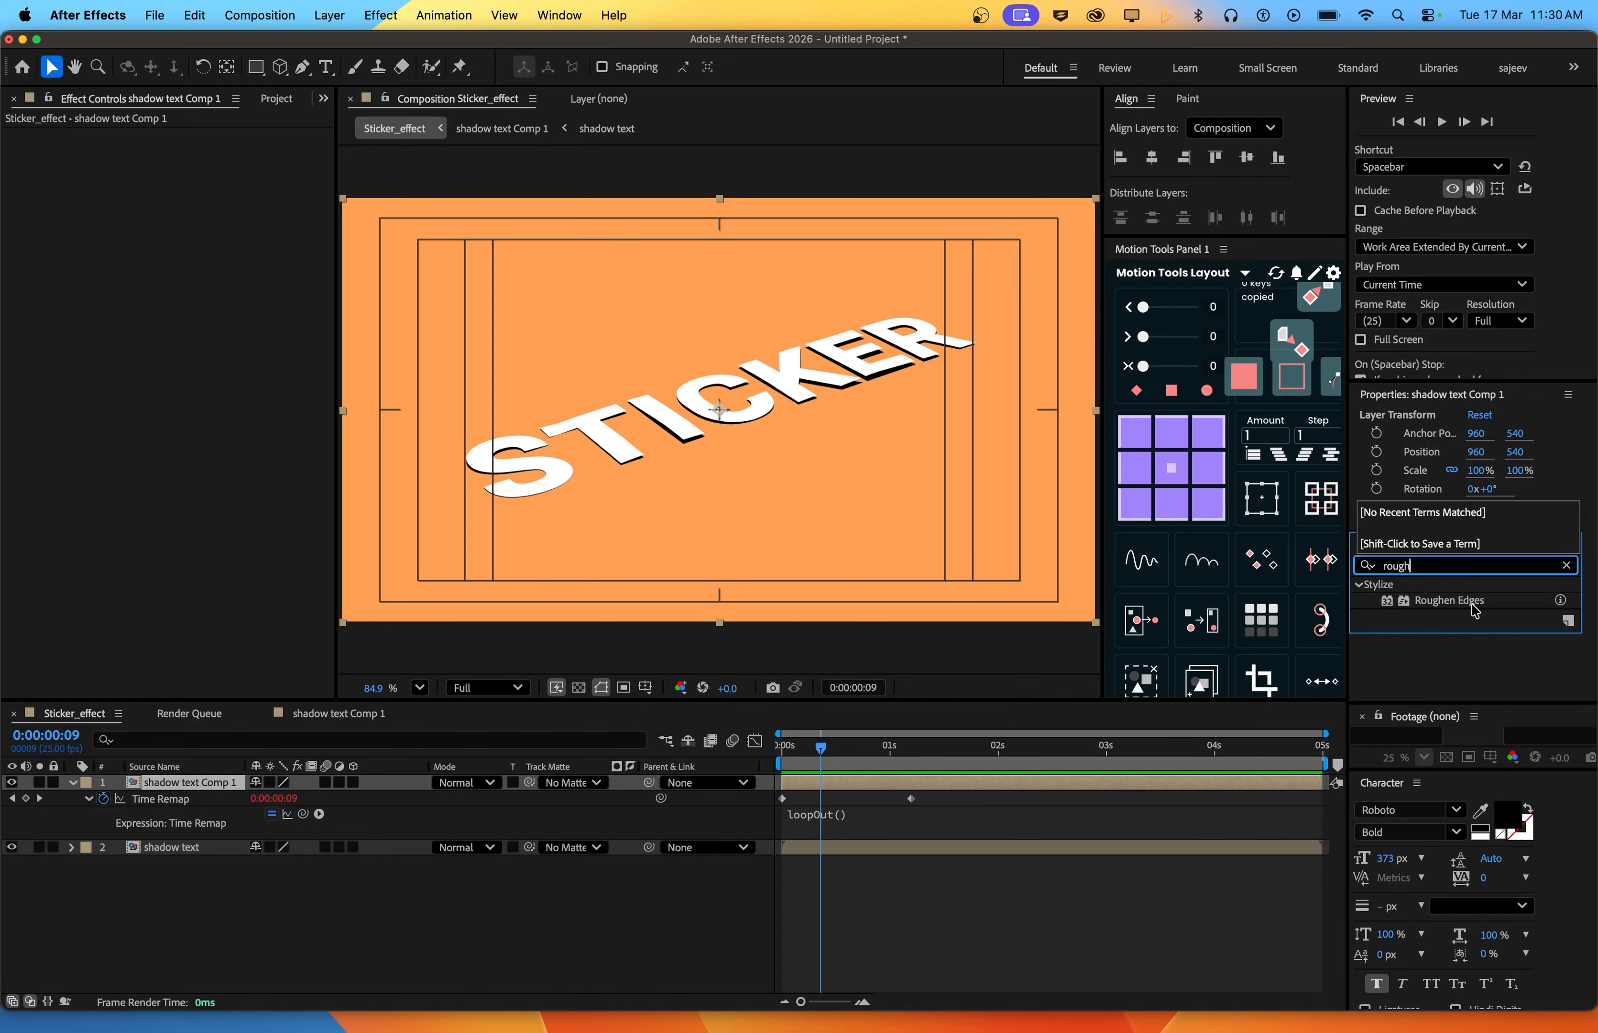
pyautogui.moveTo(1475, 610); pyautogui.dragTo(987, 783)
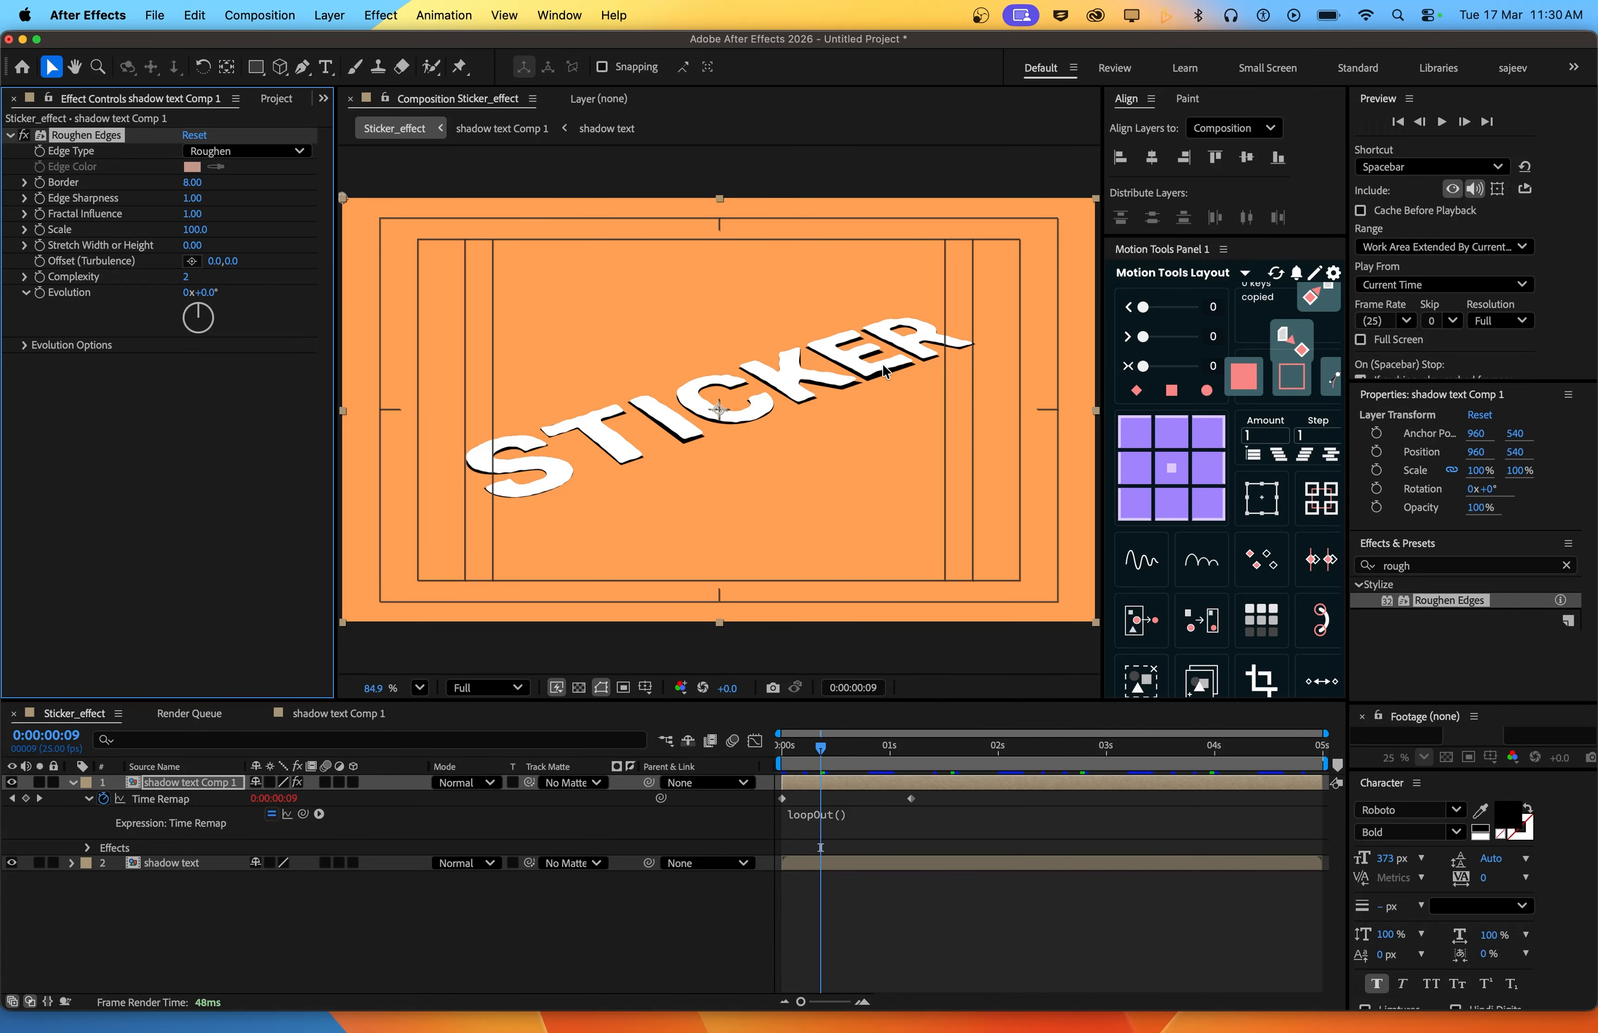
# Set the Roughen Edges Edge Sharpness to 1.97 and Border to 9.10, checking the letter edges up close and at 0:00:00:00
pyautogui.scroll(4, 722, 414)
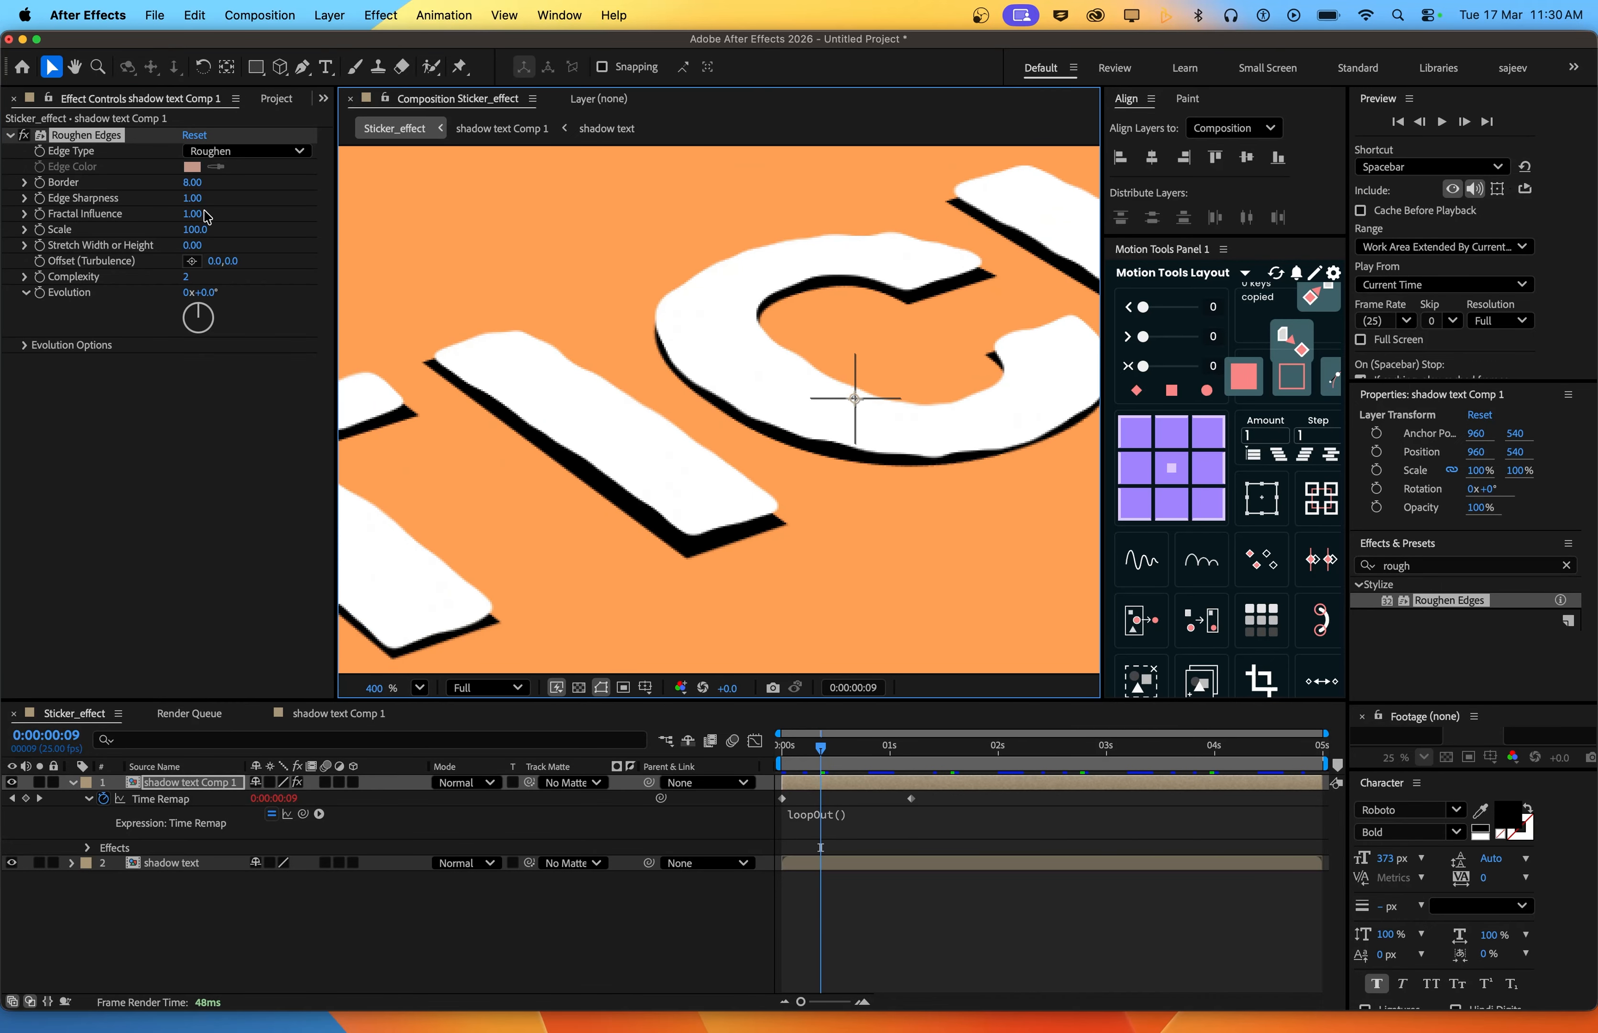
pyautogui.moveTo(189, 186); pyautogui.dragTo(287, 204)
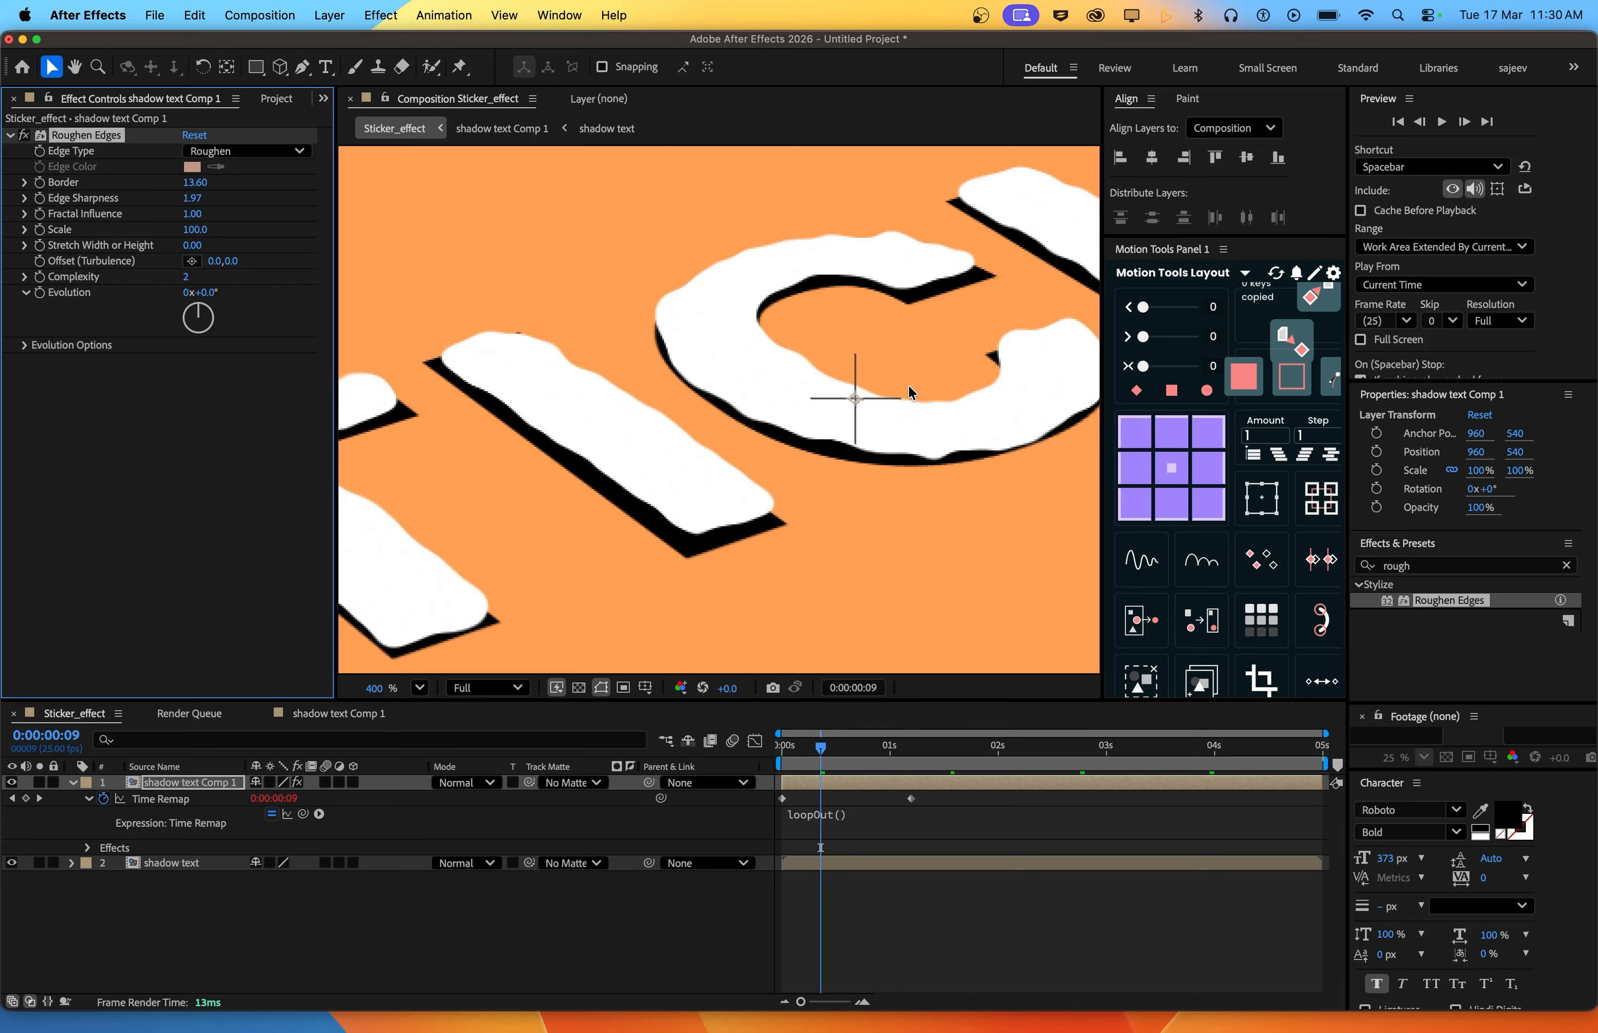
pyautogui.scroll(-4, 906, 388)
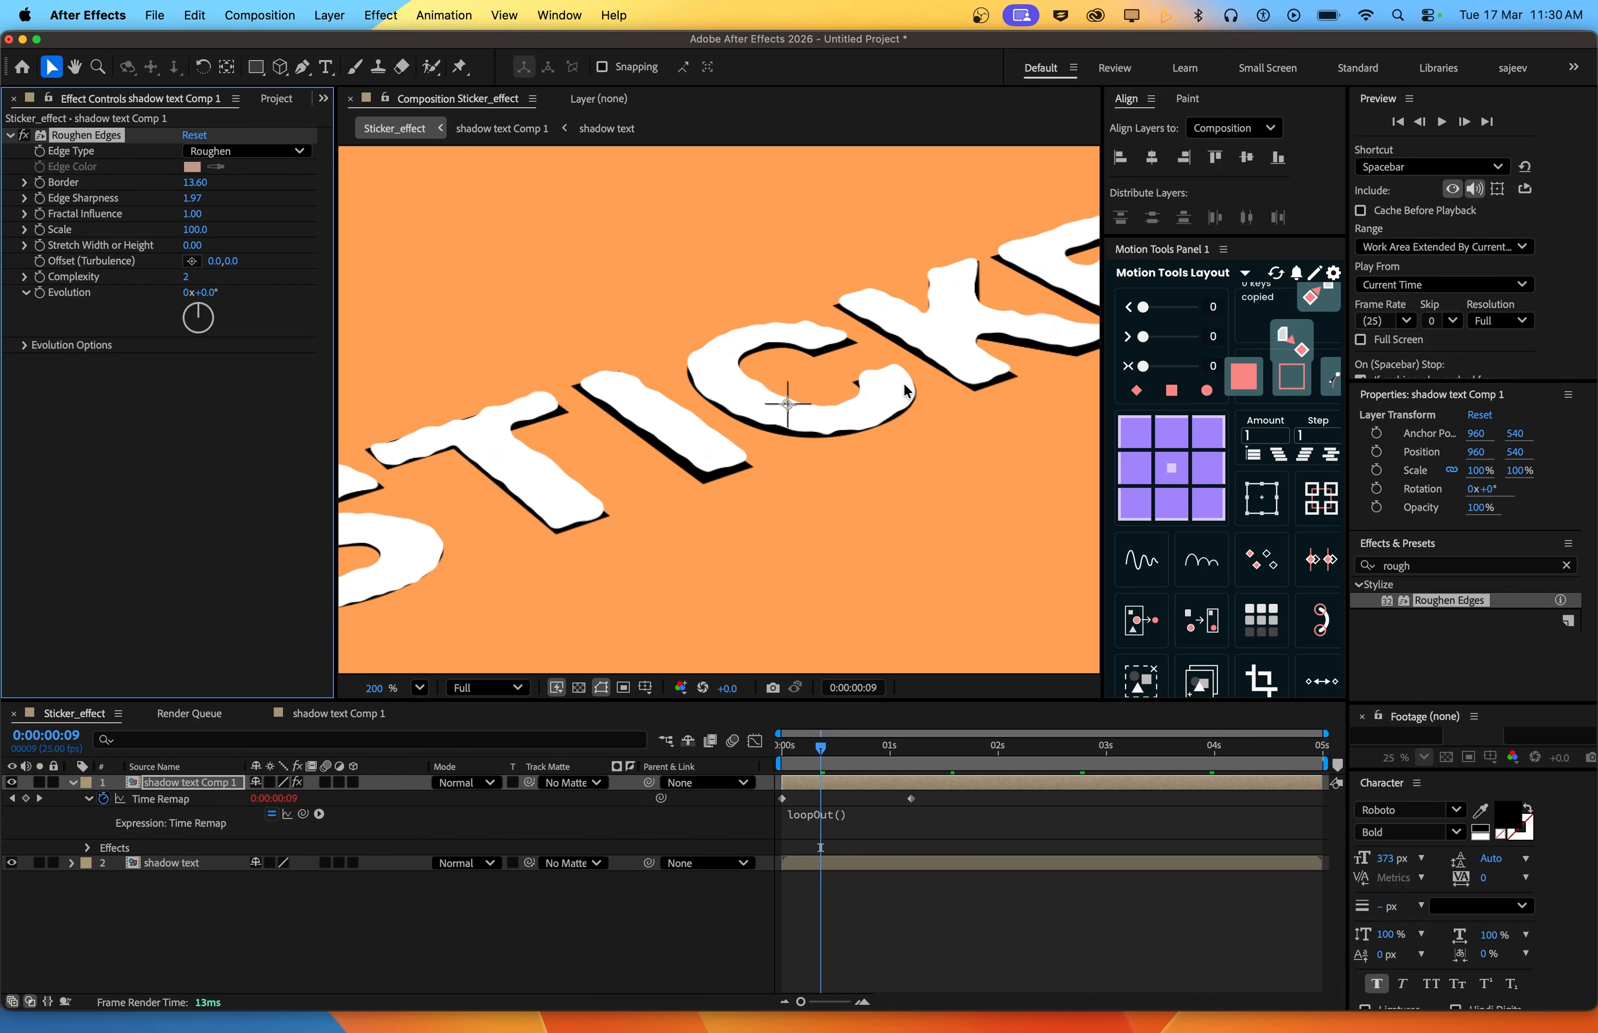
pyautogui.click(909, 850)
pyautogui.moveTo(821, 747); pyautogui.dragTo(766, 759)
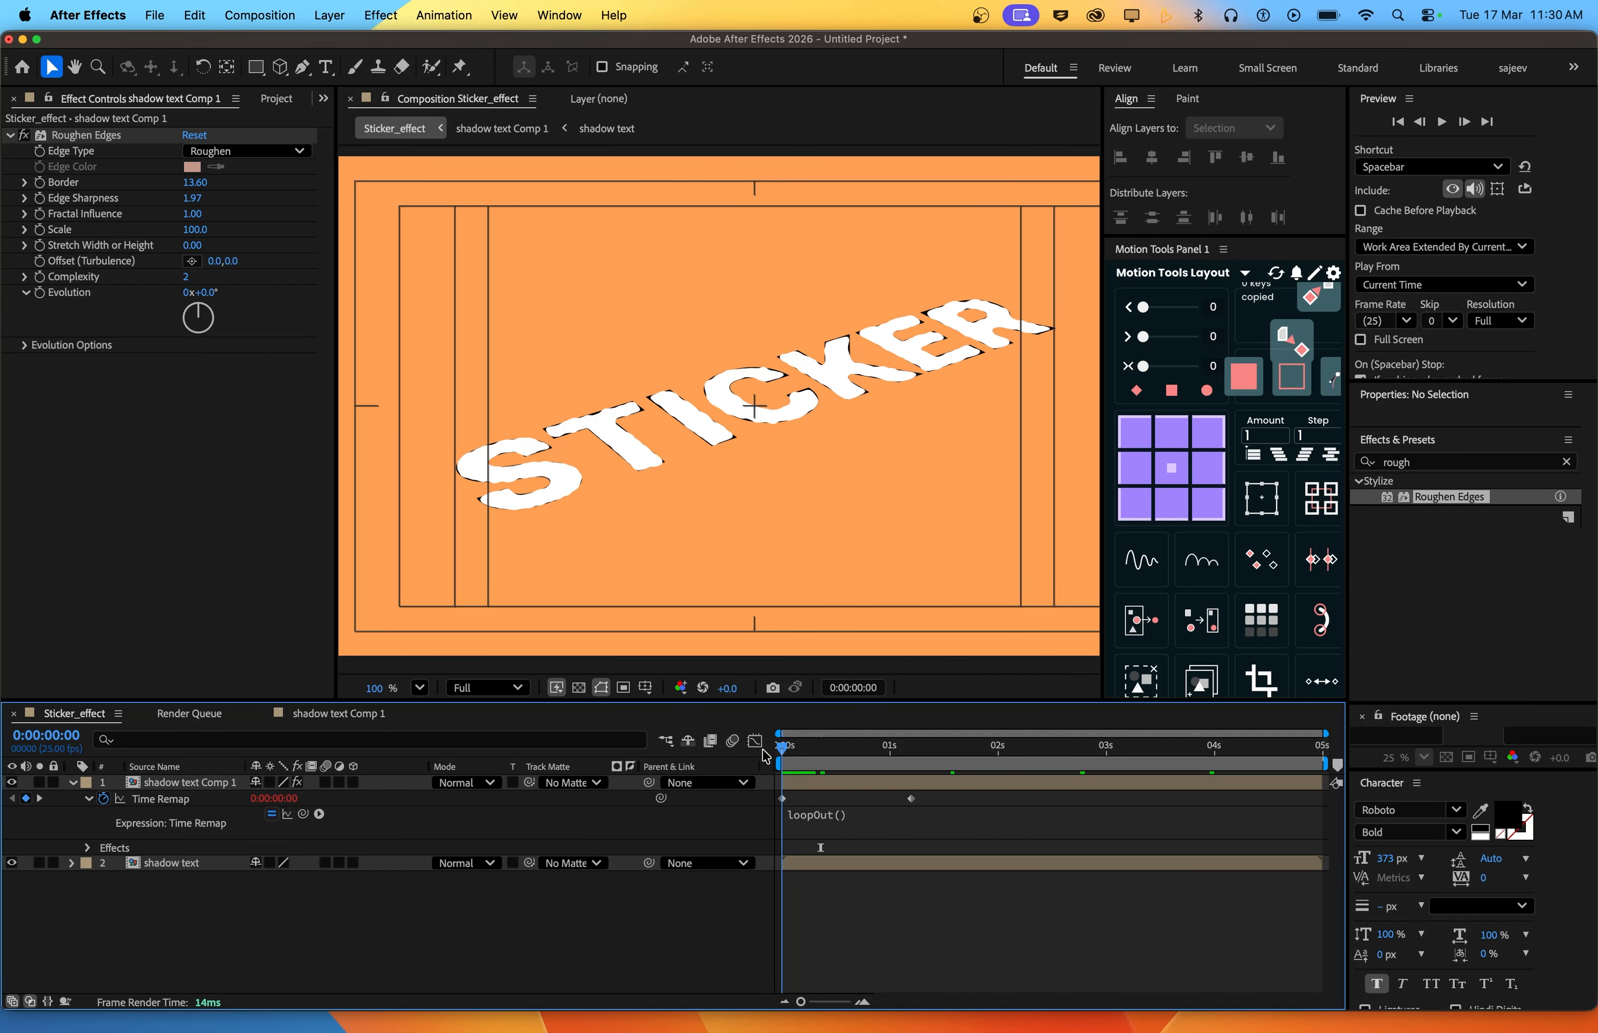
pyautogui.moveTo(197, 187); pyautogui.dragTo(182, 182)
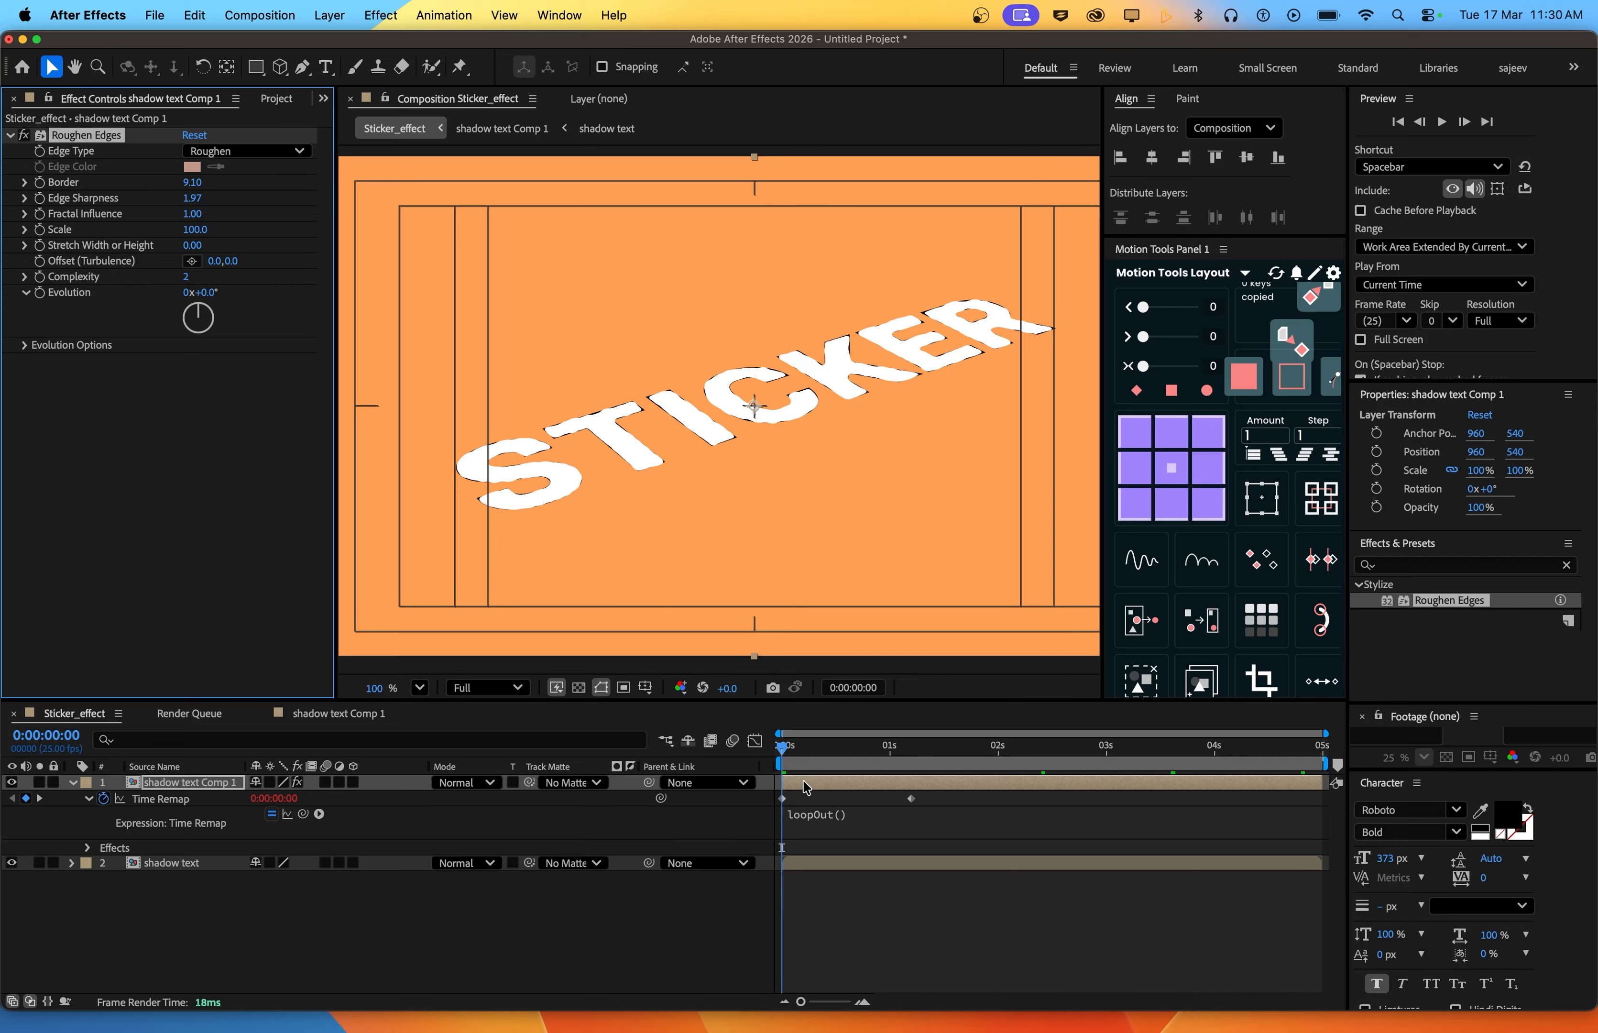
# Preview the roughened text, add the wrinkled paper image as the top layer and position it over the S, T and I
pyautogui.click(806, 788)
pyautogui.press('space')
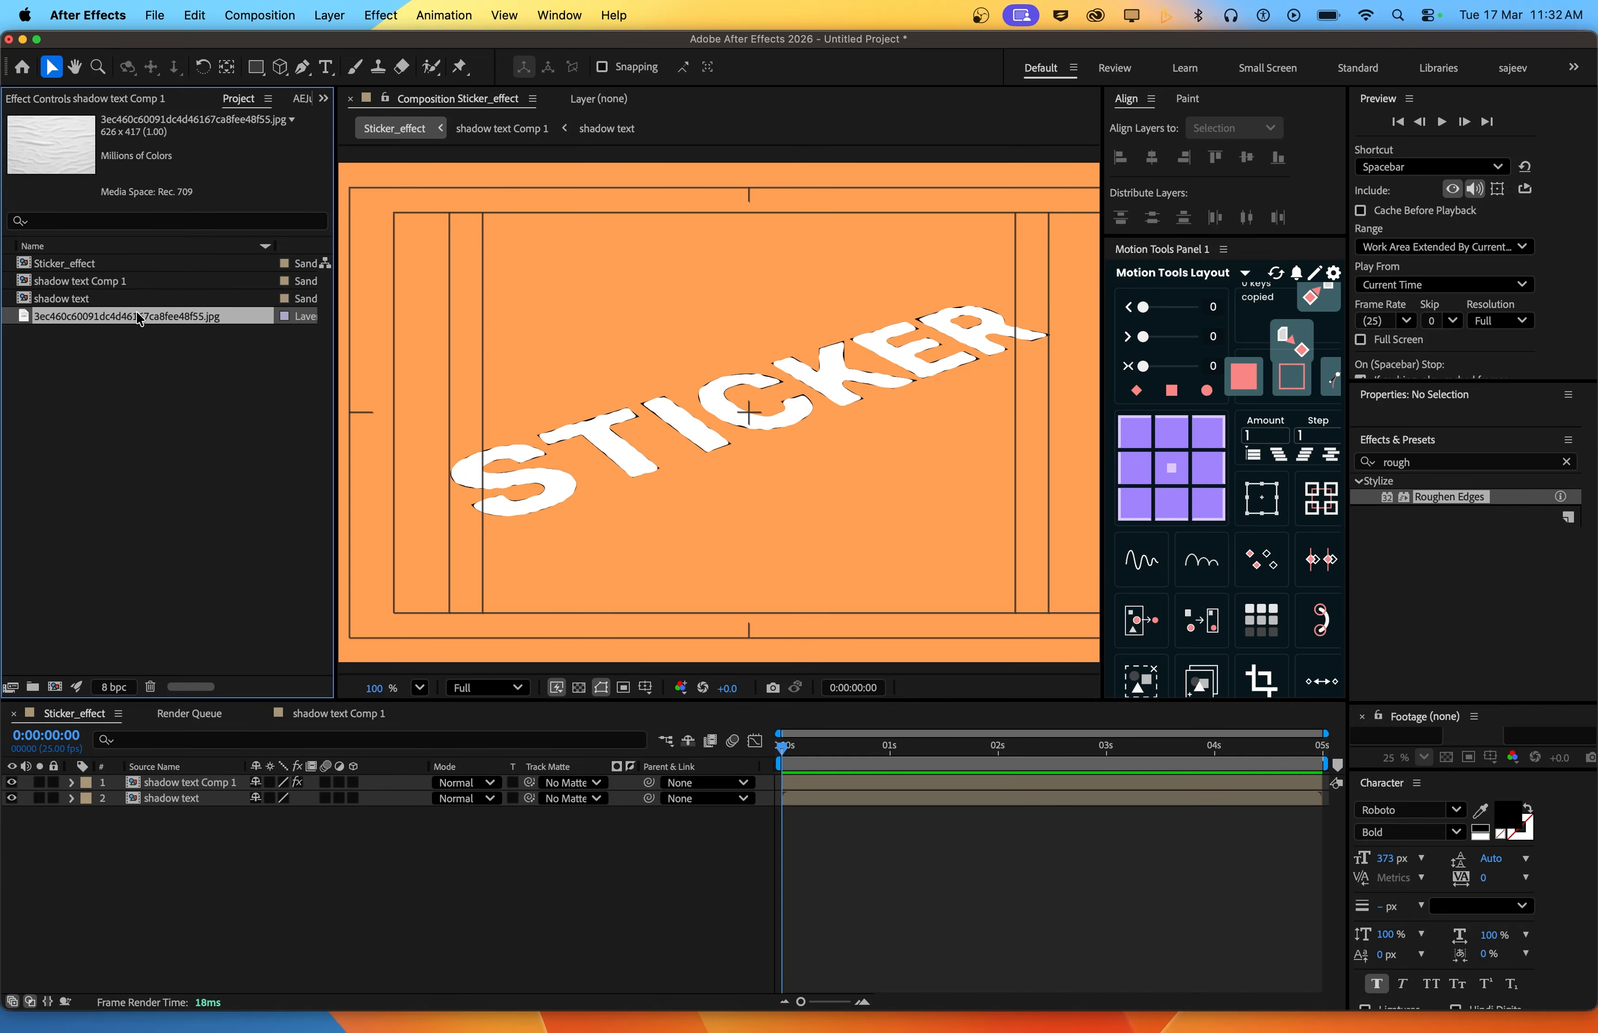
pyautogui.moveTo(139, 319); pyautogui.dragTo(268, 783)
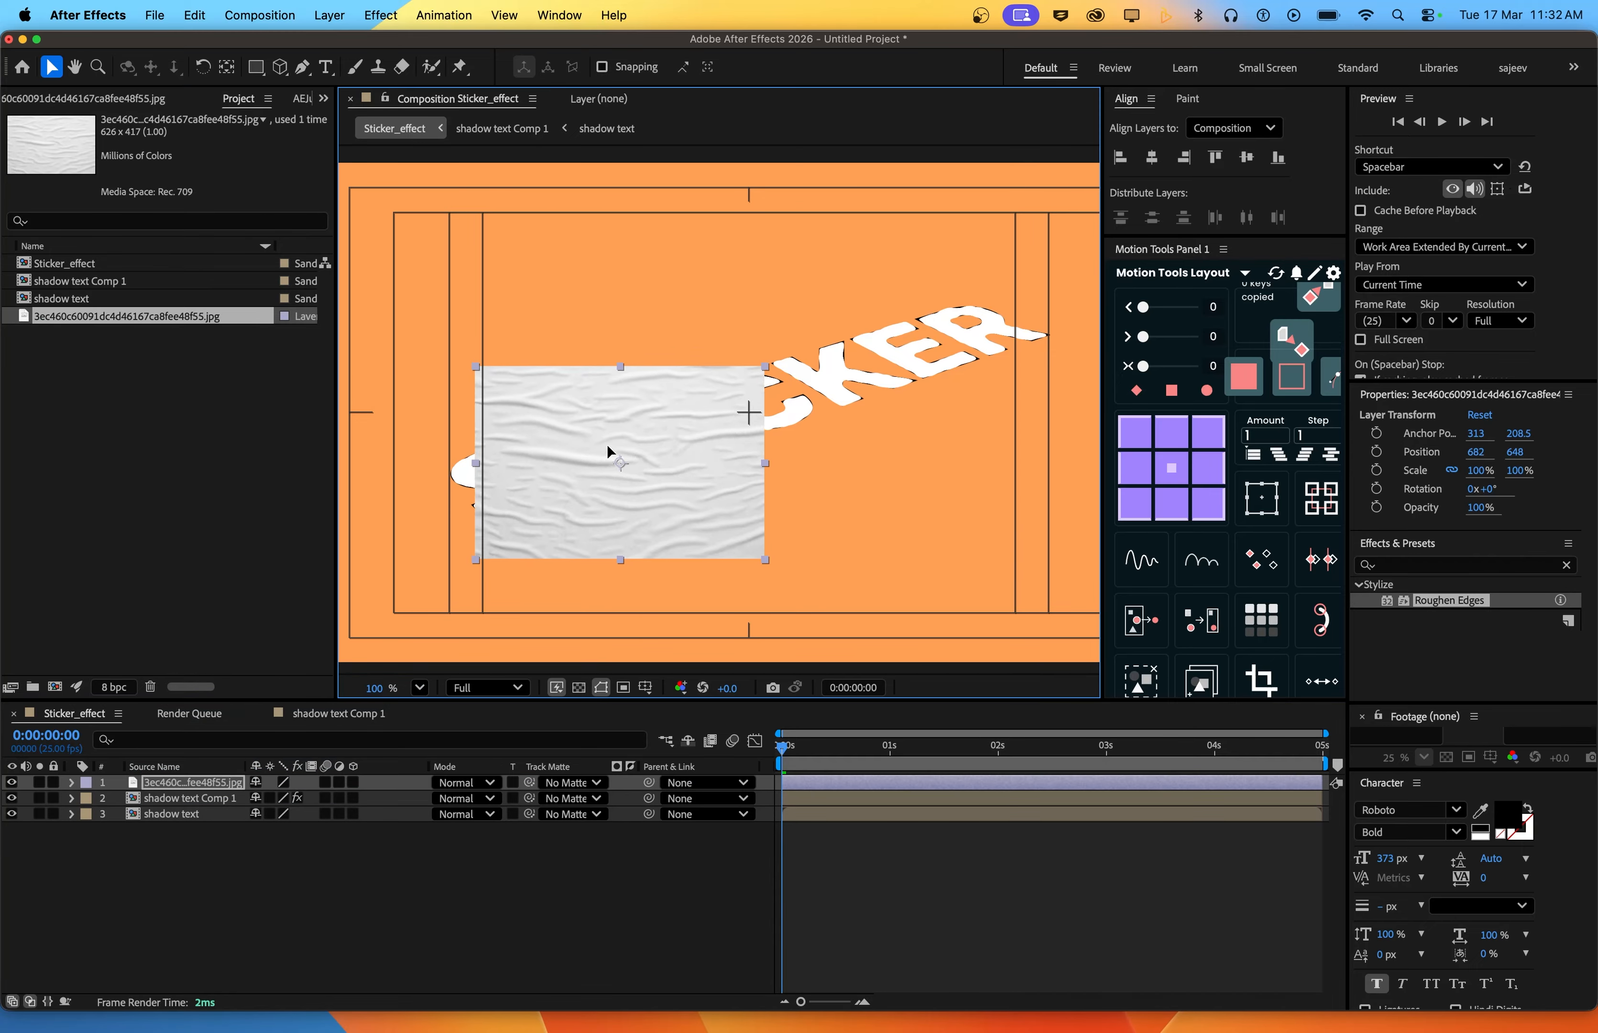
pyautogui.moveTo(607, 444); pyautogui.dragTo(634, 443)
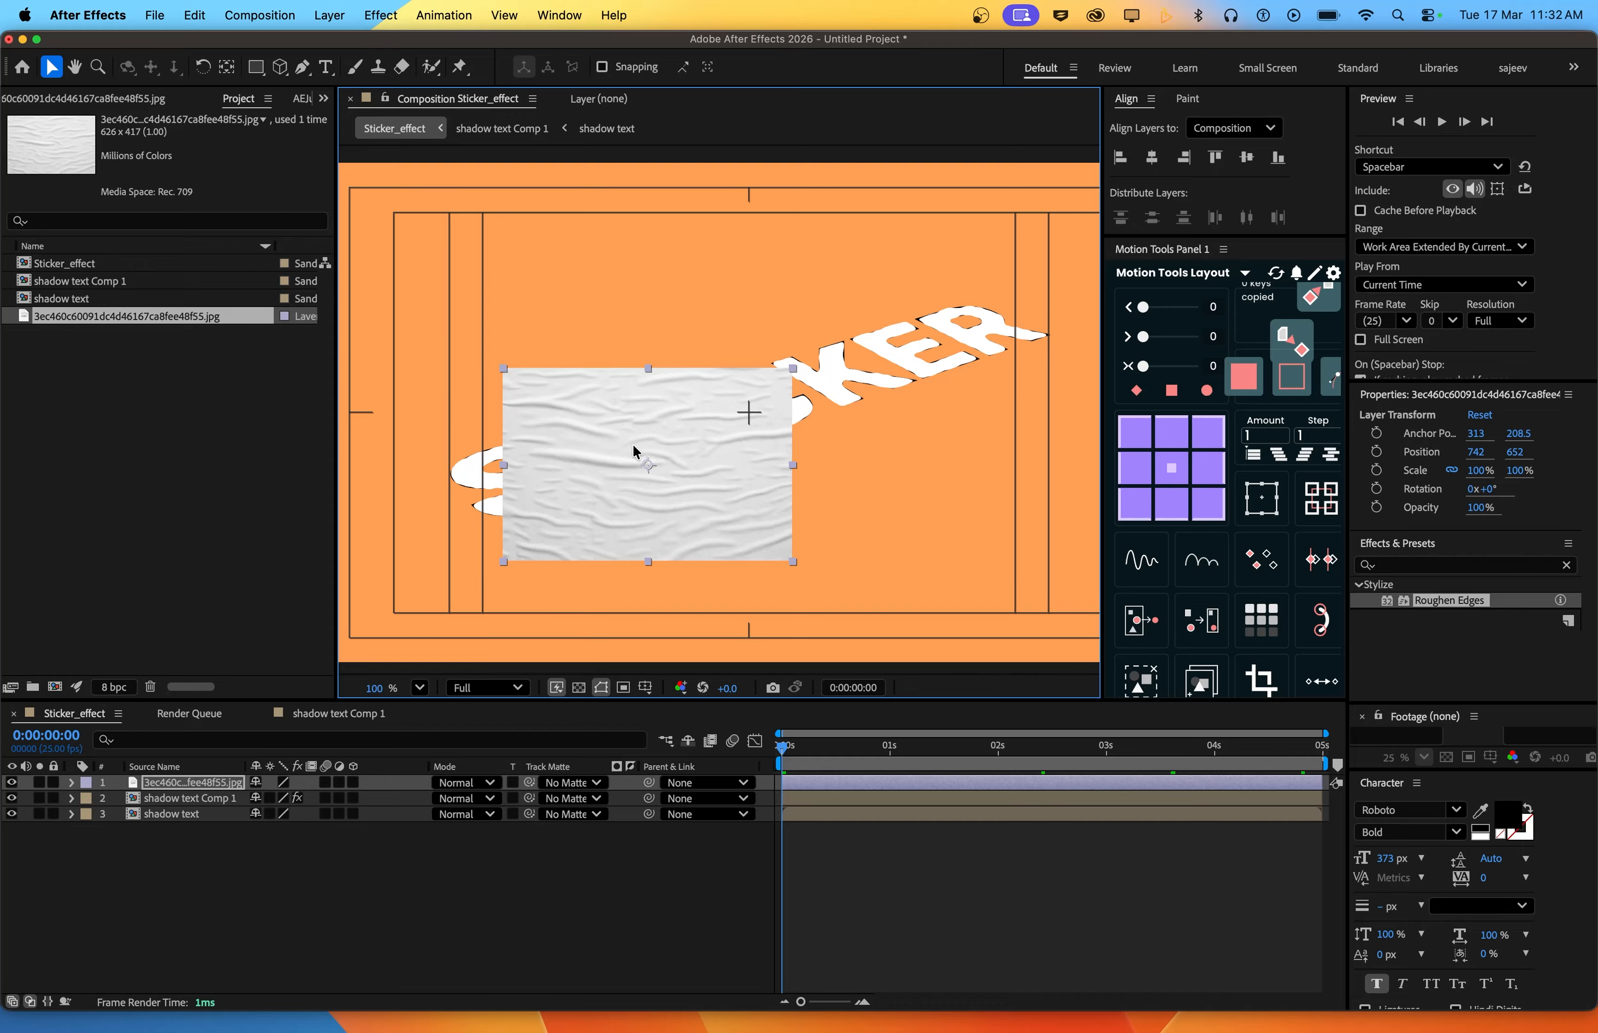
# Apply the Corner Pin effect to the paper image layer and pull its upper-left corner toward the S
pyautogui.click(1409, 565)
pyautogui.write('corn')
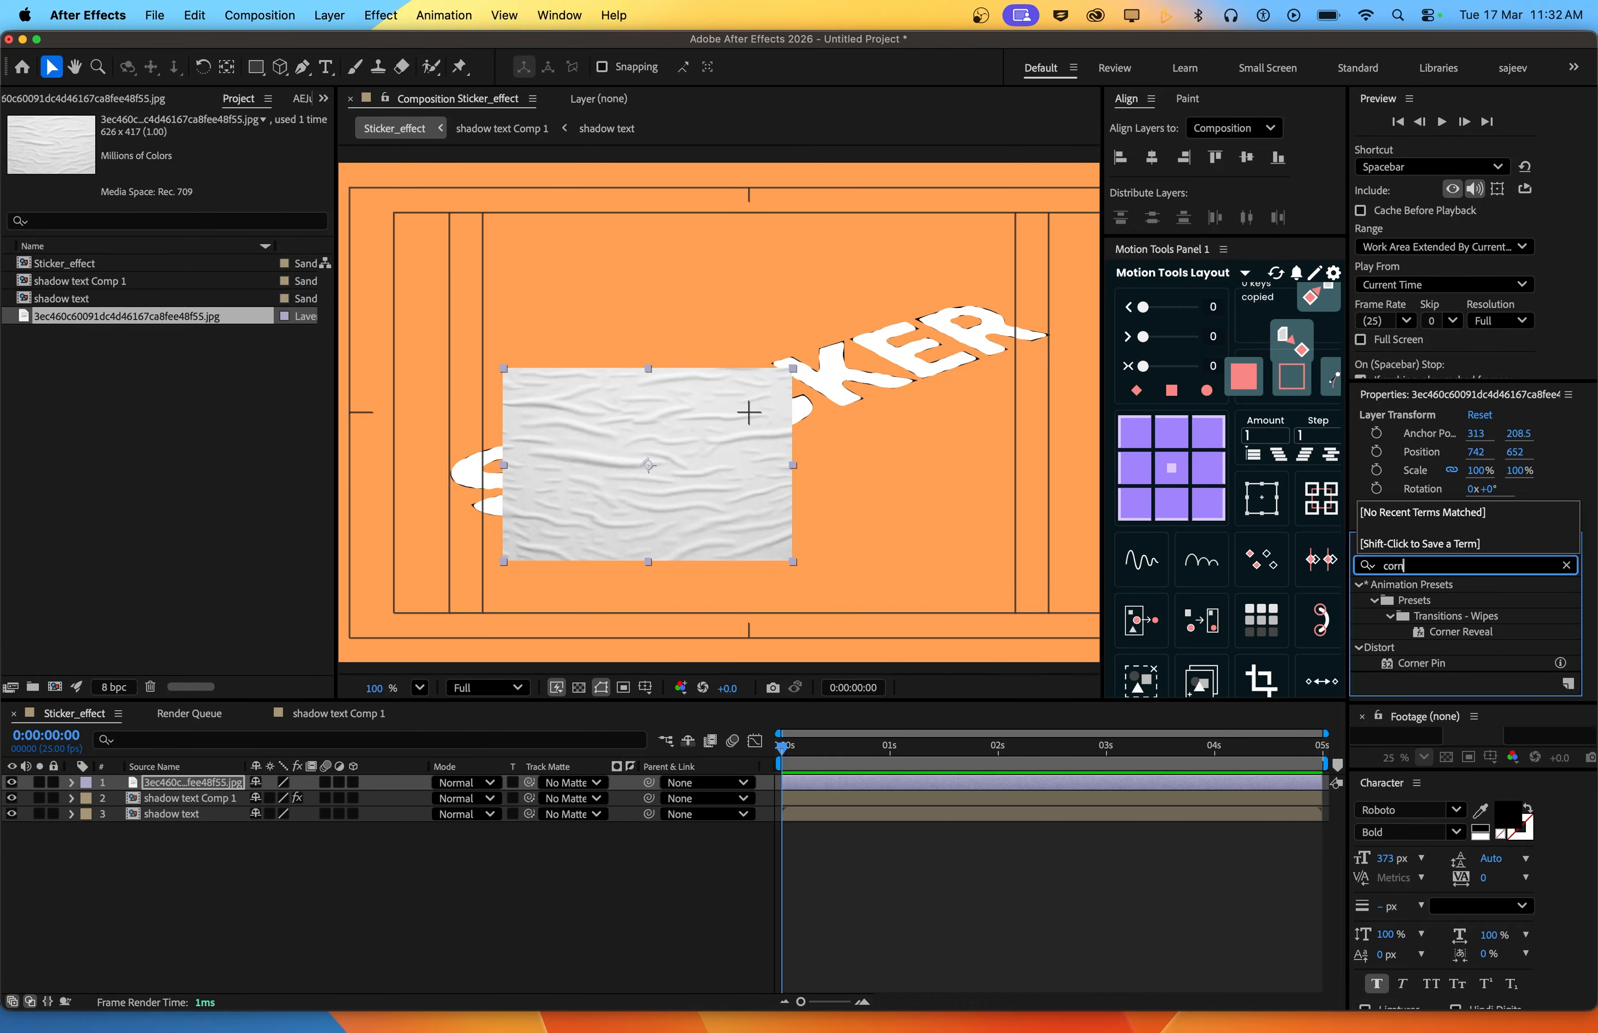
pyautogui.write('e')
pyautogui.moveTo(1429, 664); pyautogui.dragTo(442, 437)
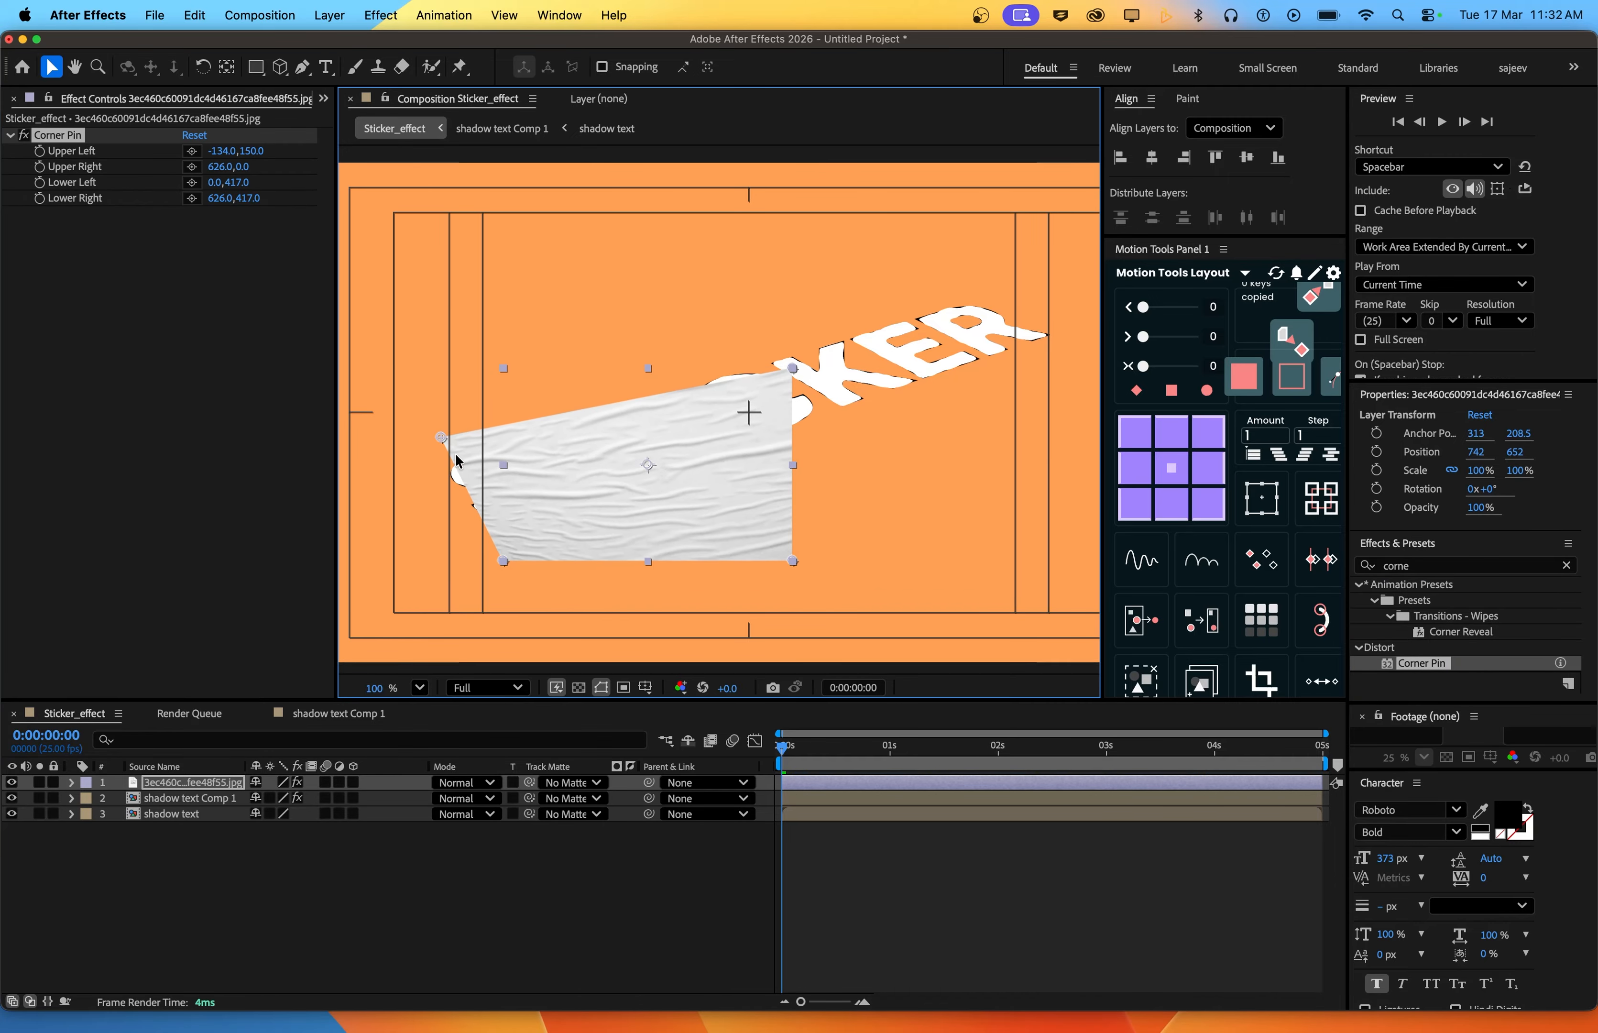
# Skew the paper to the text's tilt with Corner Pin corners at -140,182, 200,54, 68,393 and 420,229
pyautogui.moveTo(503, 561); pyautogui.dragTo(530, 544)
pyautogui.moveTo(792, 368); pyautogui.dragTo(610, 374)
pyautogui.moveTo(793, 561); pyautogui.dragTo(712, 470)
pyautogui.moveTo(530, 544); pyautogui.dragTo(535, 554)
pyautogui.moveTo(441, 437); pyautogui.dragTo(438, 452)
pyautogui.moveTo(610, 374); pyautogui.dragTo(596, 393)
pyautogui.moveTo(711, 470); pyautogui.dragTo(698, 473)
pyautogui.moveTo(535, 554); pyautogui.dragTo(536, 549)
# Apply CC RepeTile to the paper layer, set Expand Right to 2130 and place the effect above Corner Pin
pyautogui.click(804, 783)
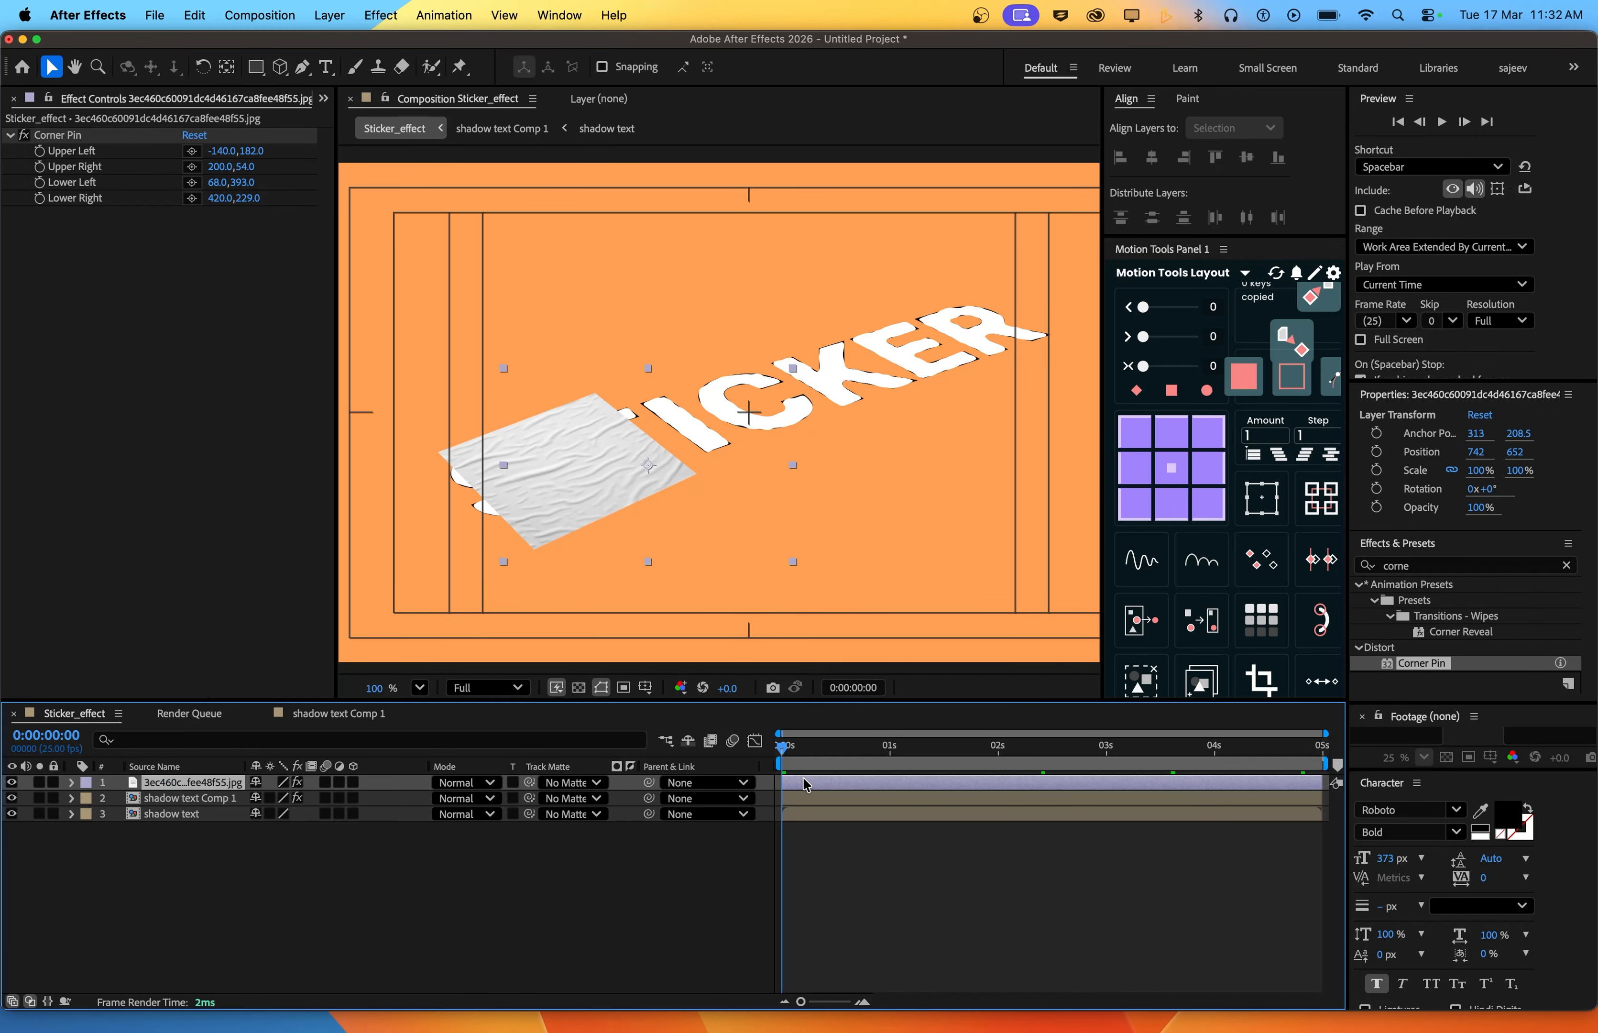
pyautogui.click(1566, 566)
pyautogui.click(1502, 566)
pyautogui.write('rep')
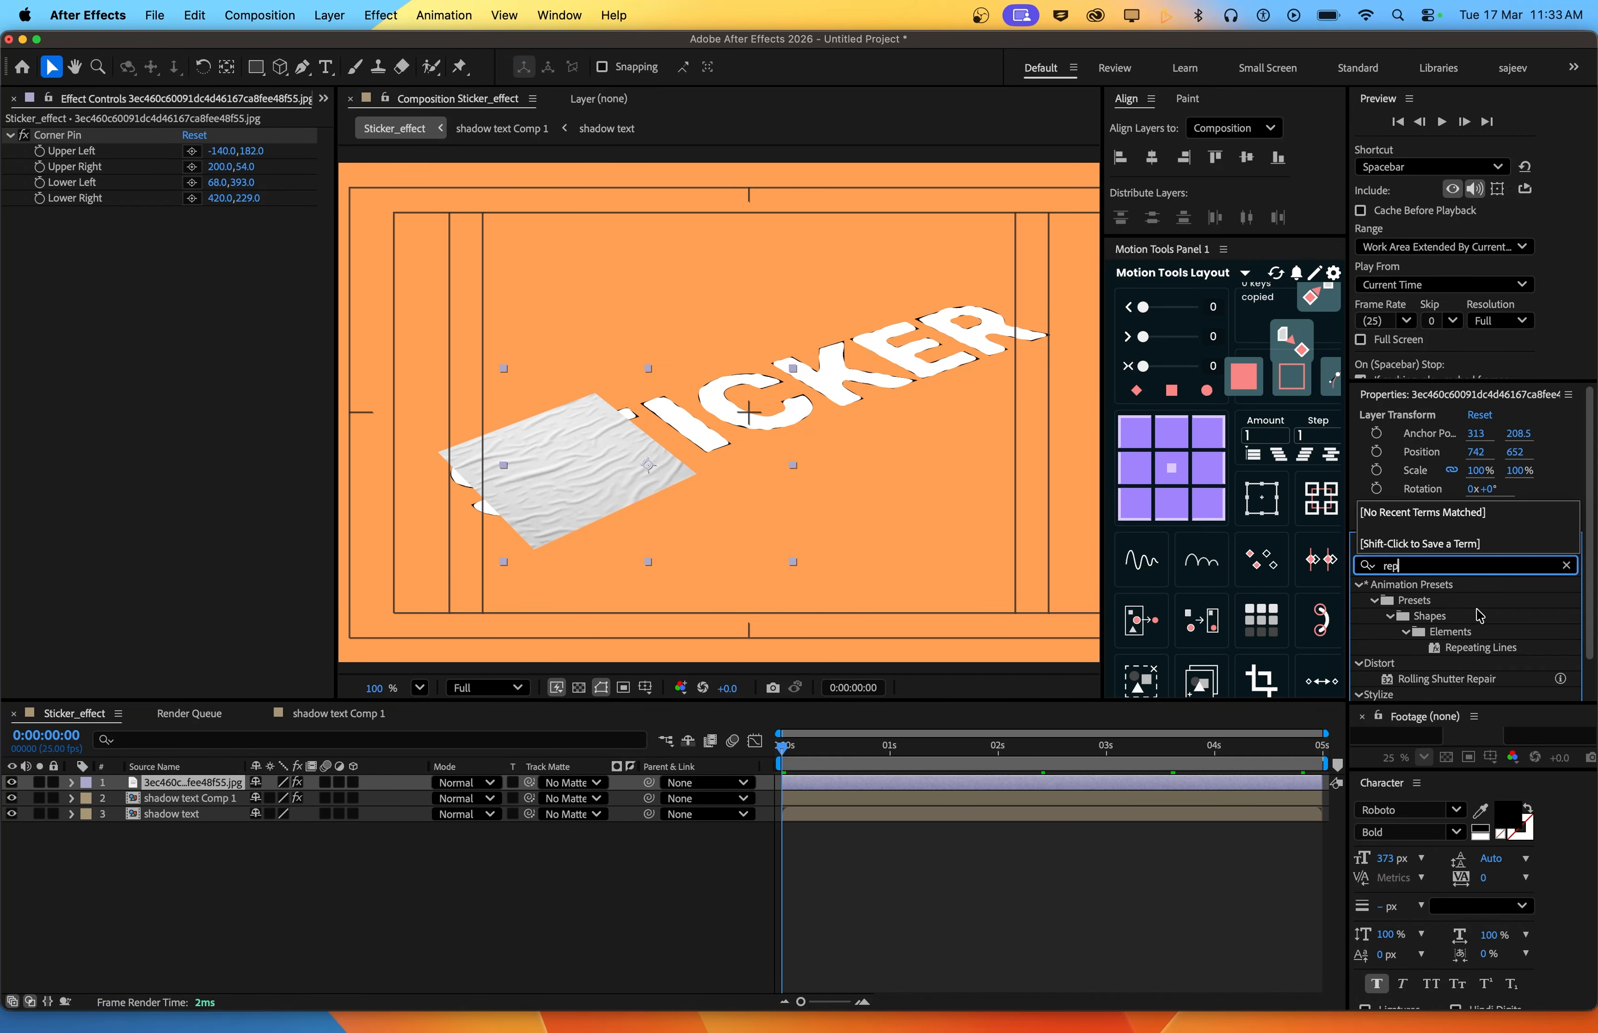
pyautogui.write('e')
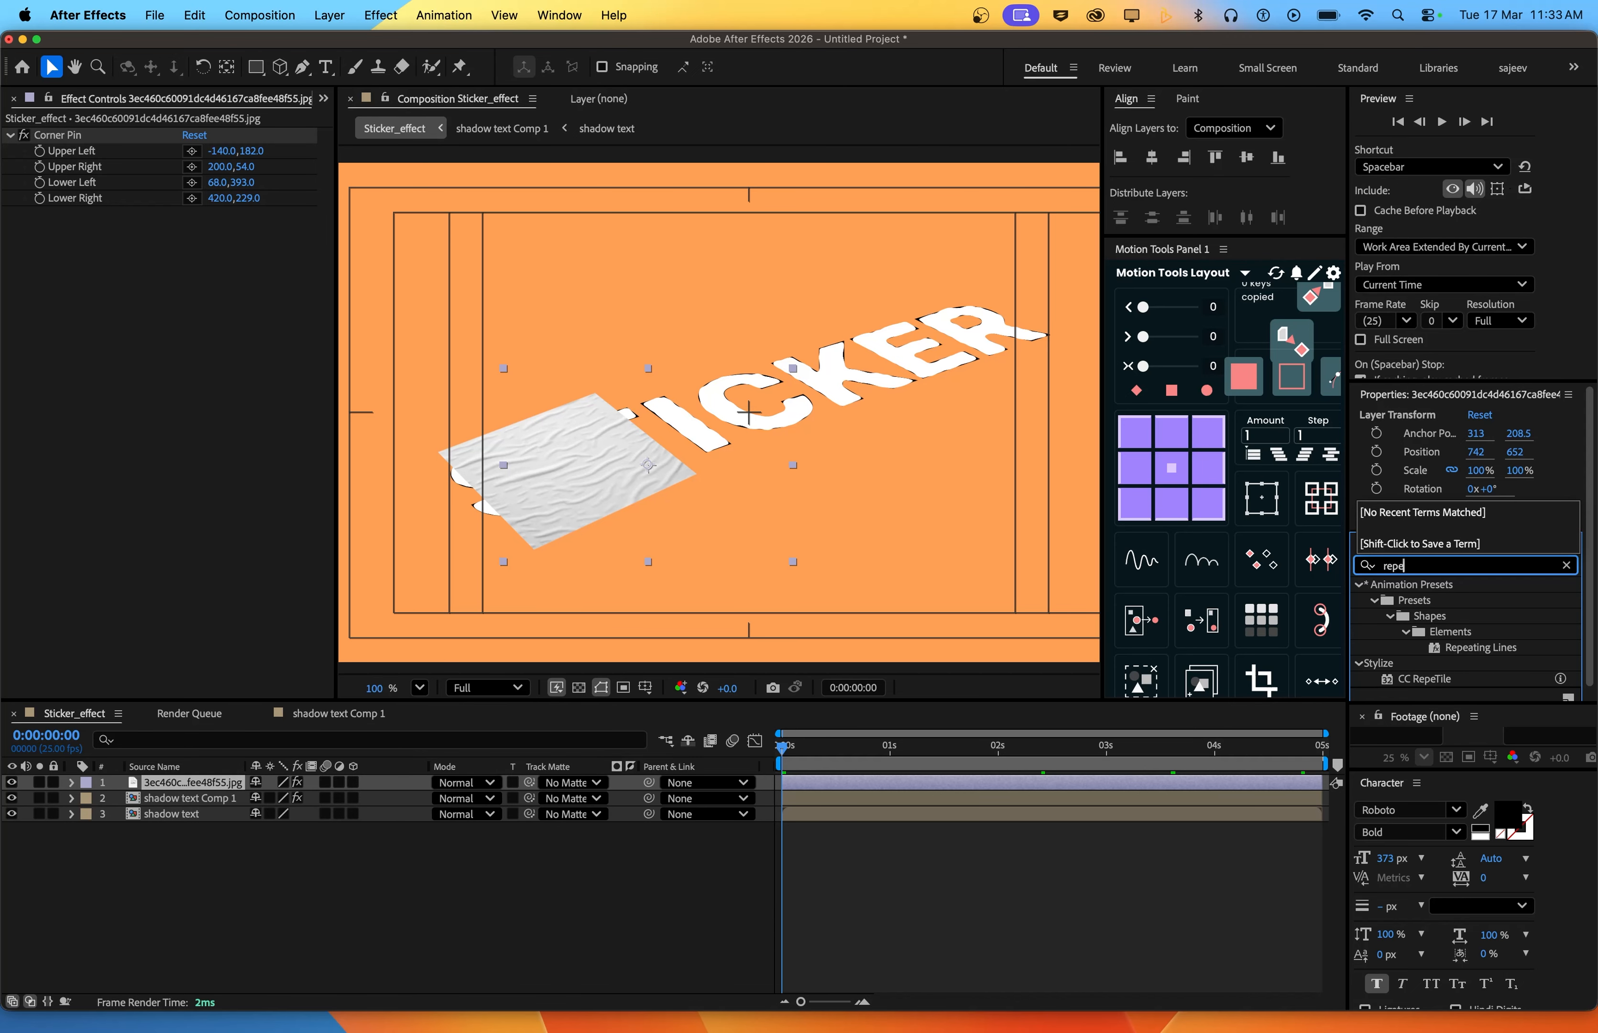
pyautogui.moveTo(1421, 678); pyautogui.dragTo(581, 446)
pyautogui.moveTo(188, 230); pyautogui.dragTo(718, 247)
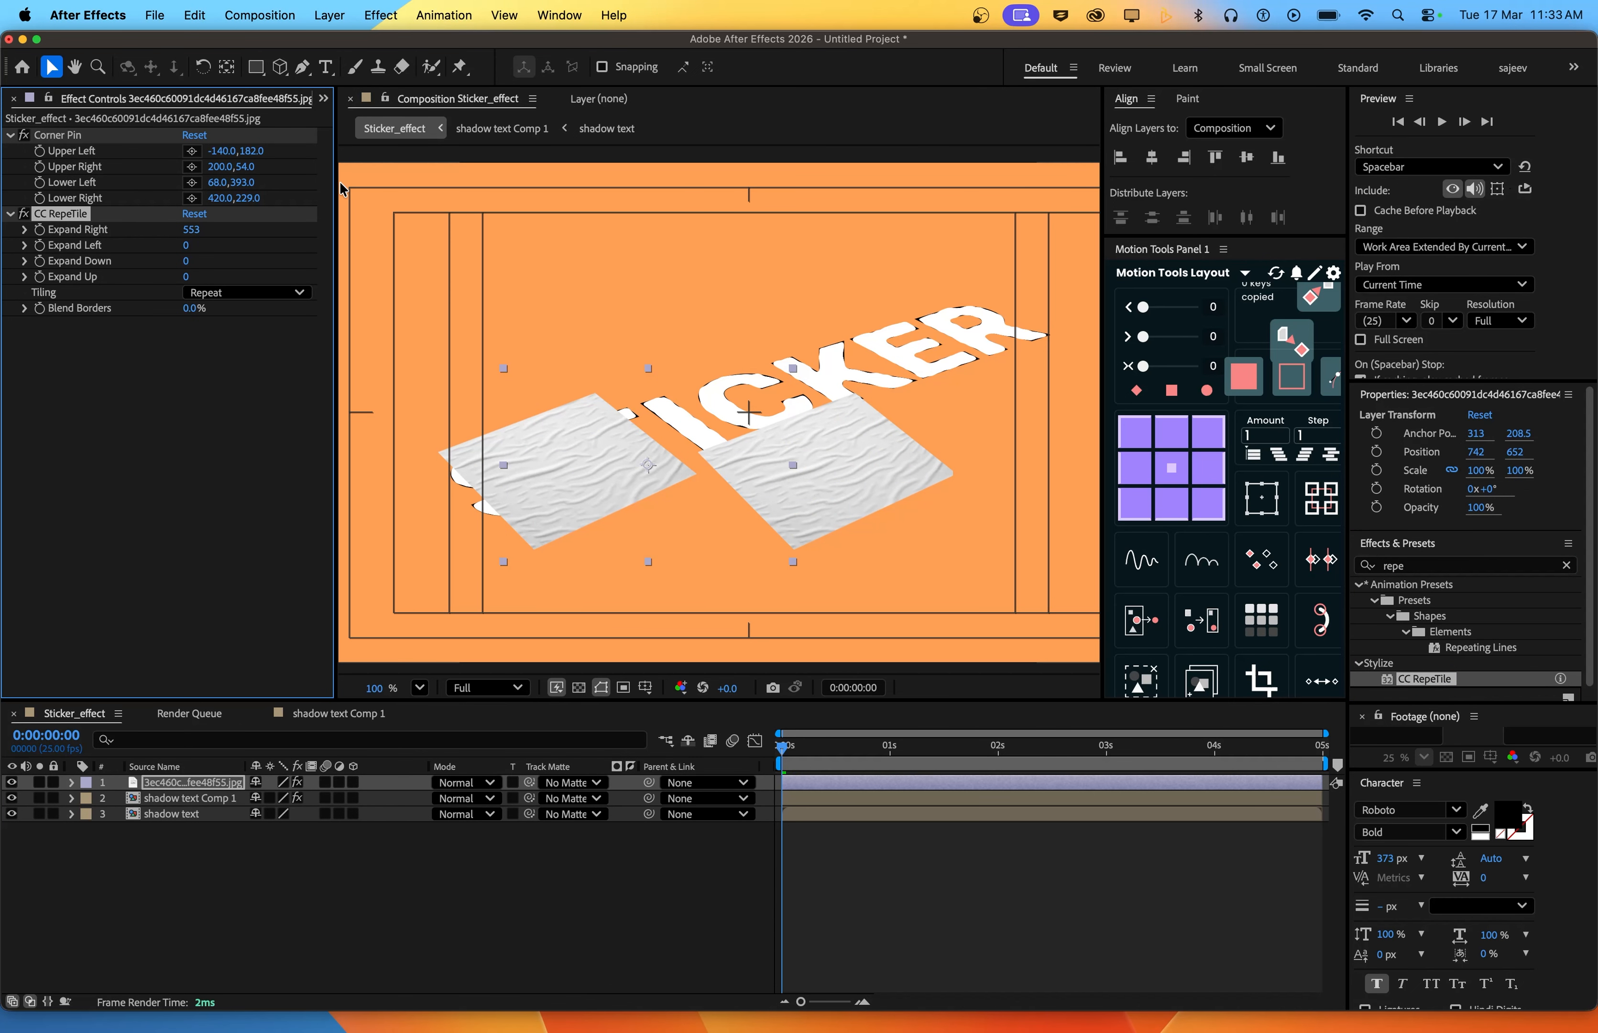
pyautogui.moveTo(81, 207); pyautogui.dragTo(1551, 54)
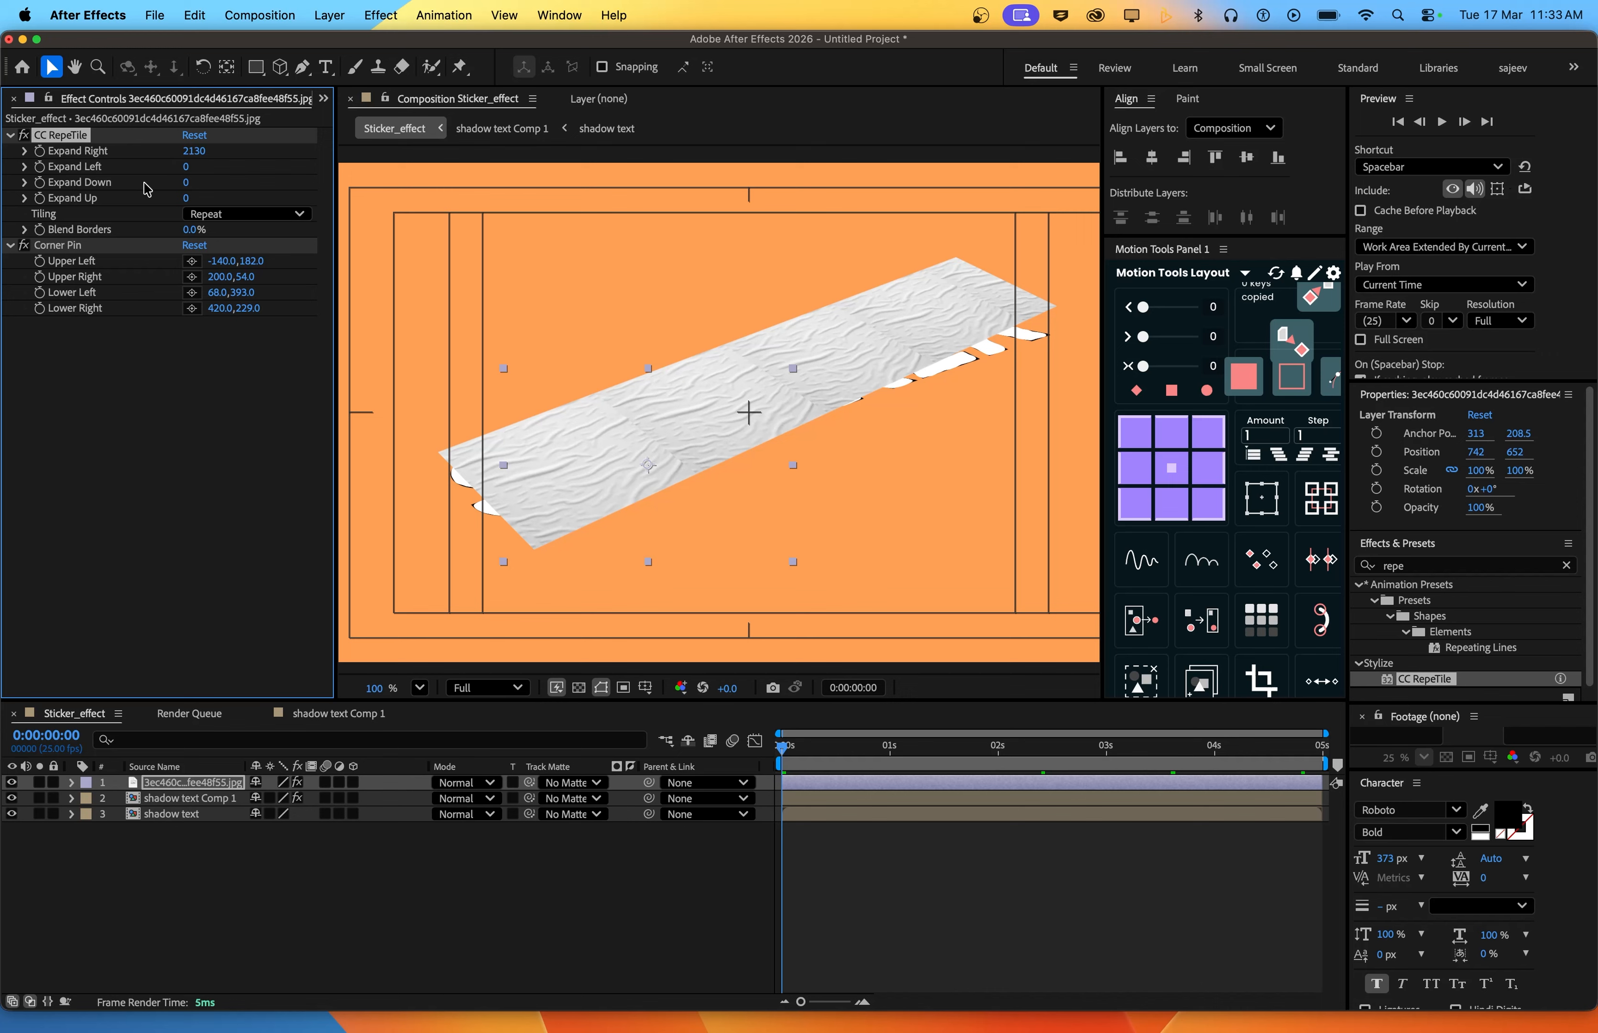
# Adjust the Corner Pin to cover all the letters: Upper Left -214,156, Upper Right 200,42, Lower Left 48,431, Lower Right 546,255
pyautogui.click(87, 247)
pyautogui.moveTo(596, 394); pyautogui.dragTo(600, 395)
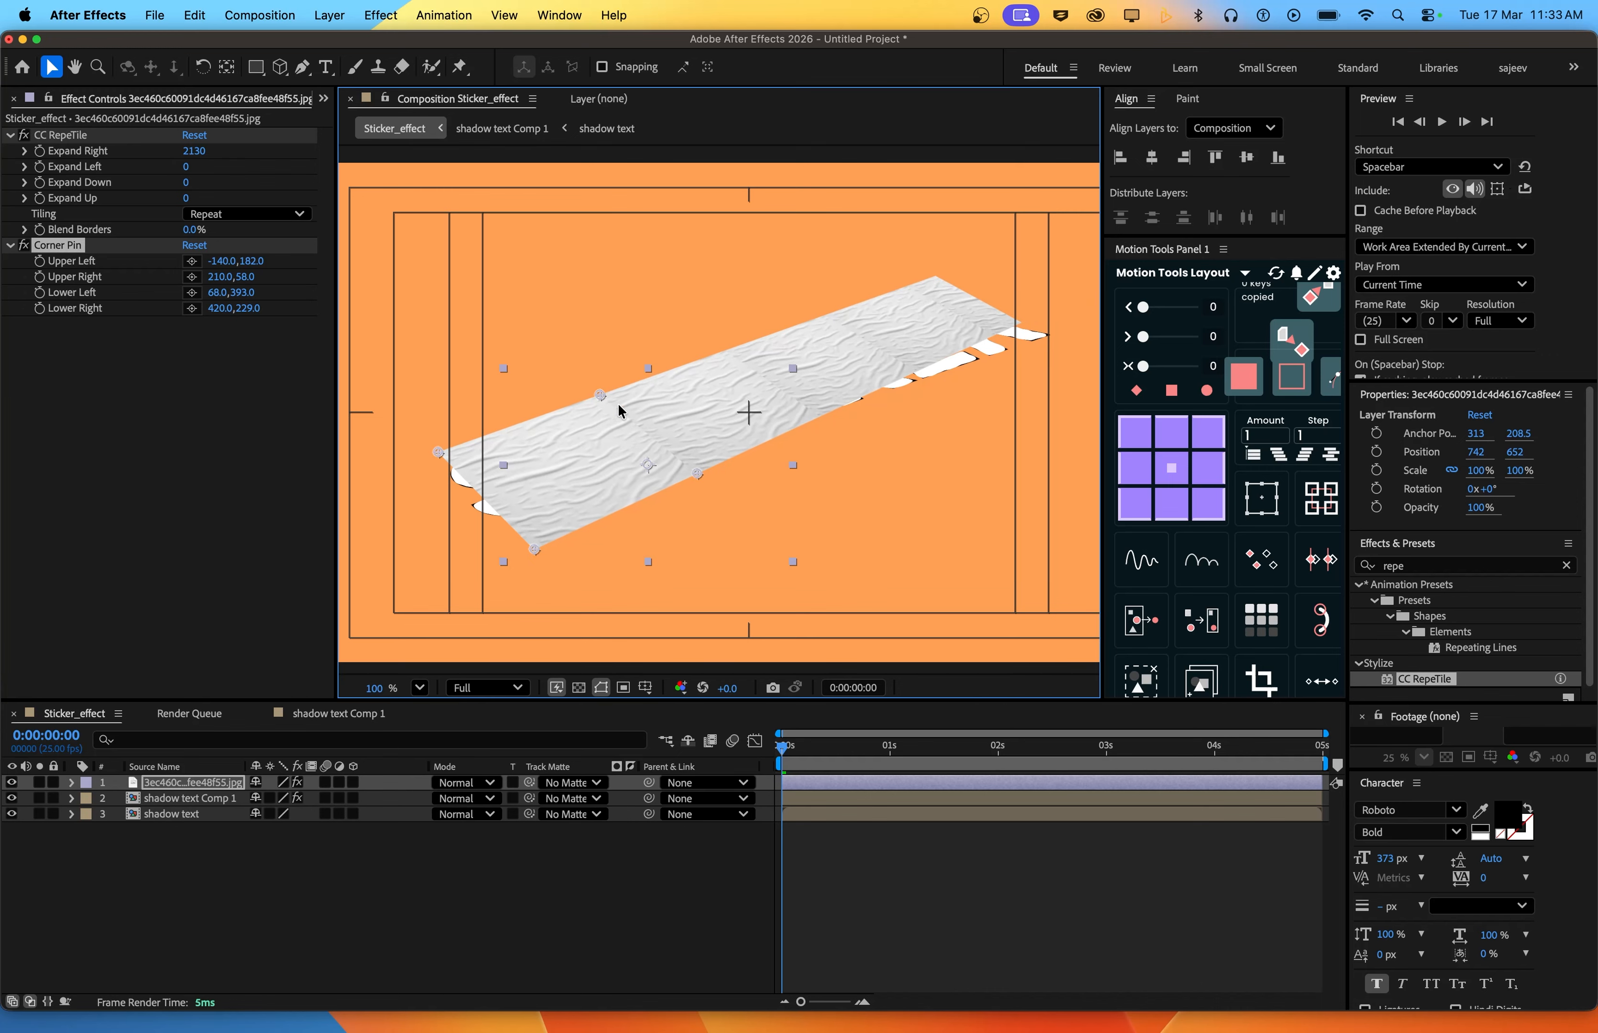
pyautogui.moveTo(697, 474); pyautogui.dragTo(706, 477)
pyautogui.moveTo(439, 453); pyautogui.dragTo(405, 442)
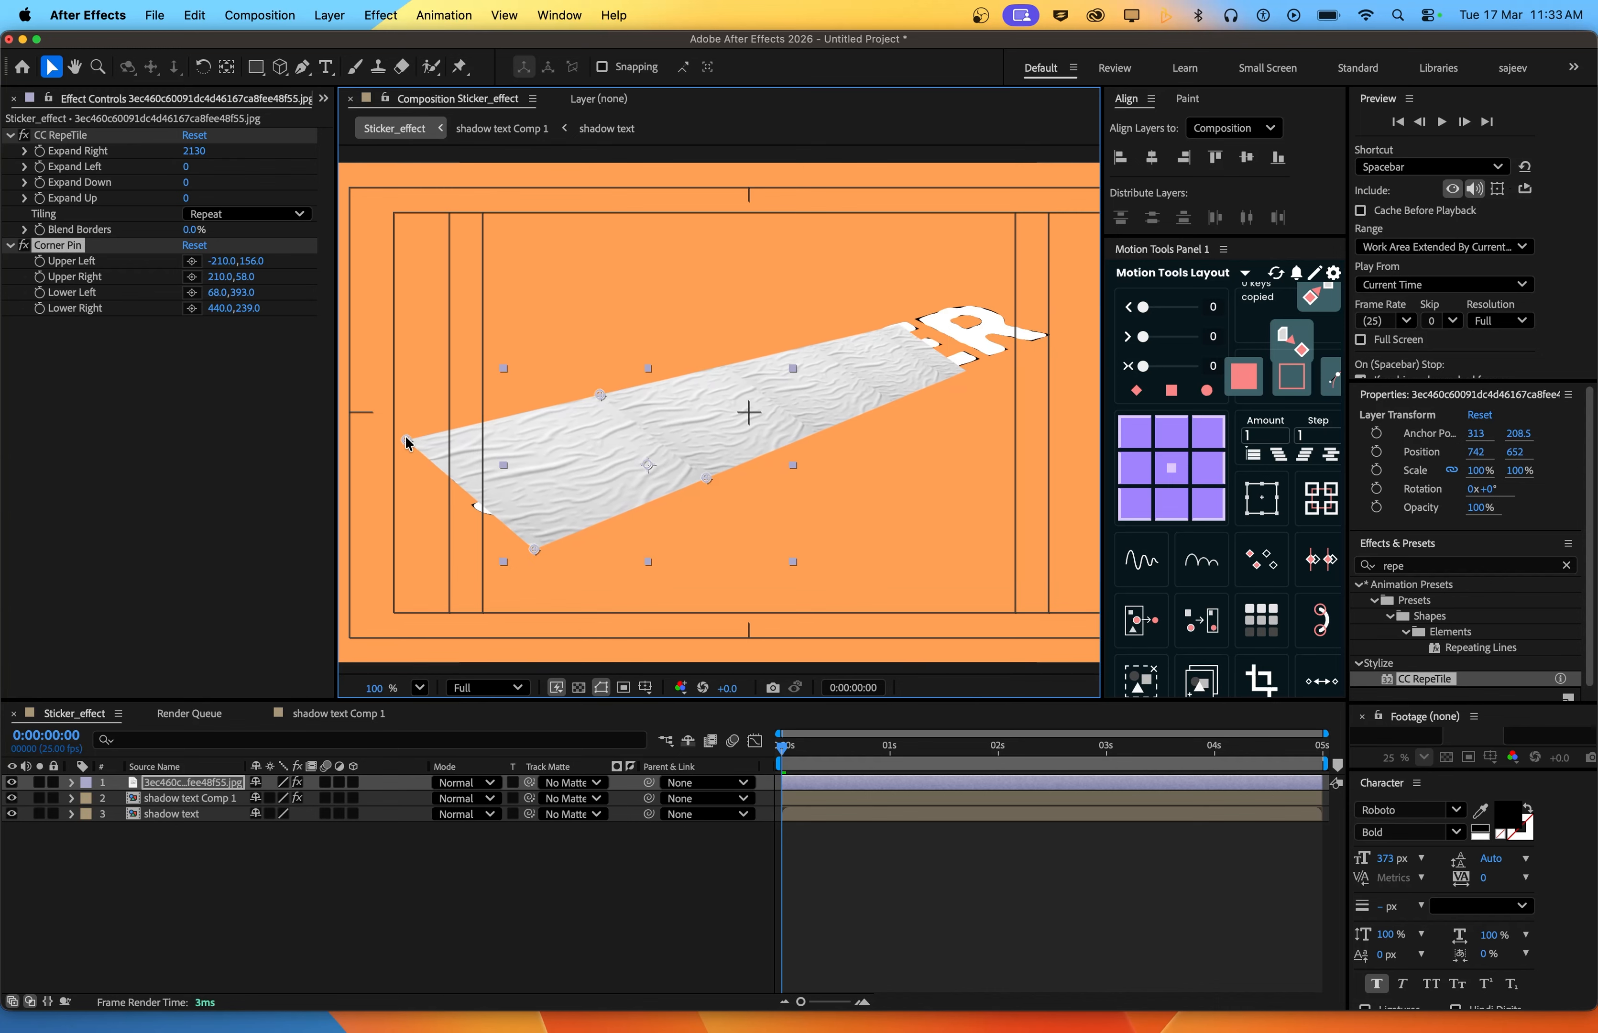
pyautogui.moveTo(536, 548); pyautogui.dragTo(526, 567)
pyautogui.moveTo(706, 478); pyautogui.dragTo(755, 485)
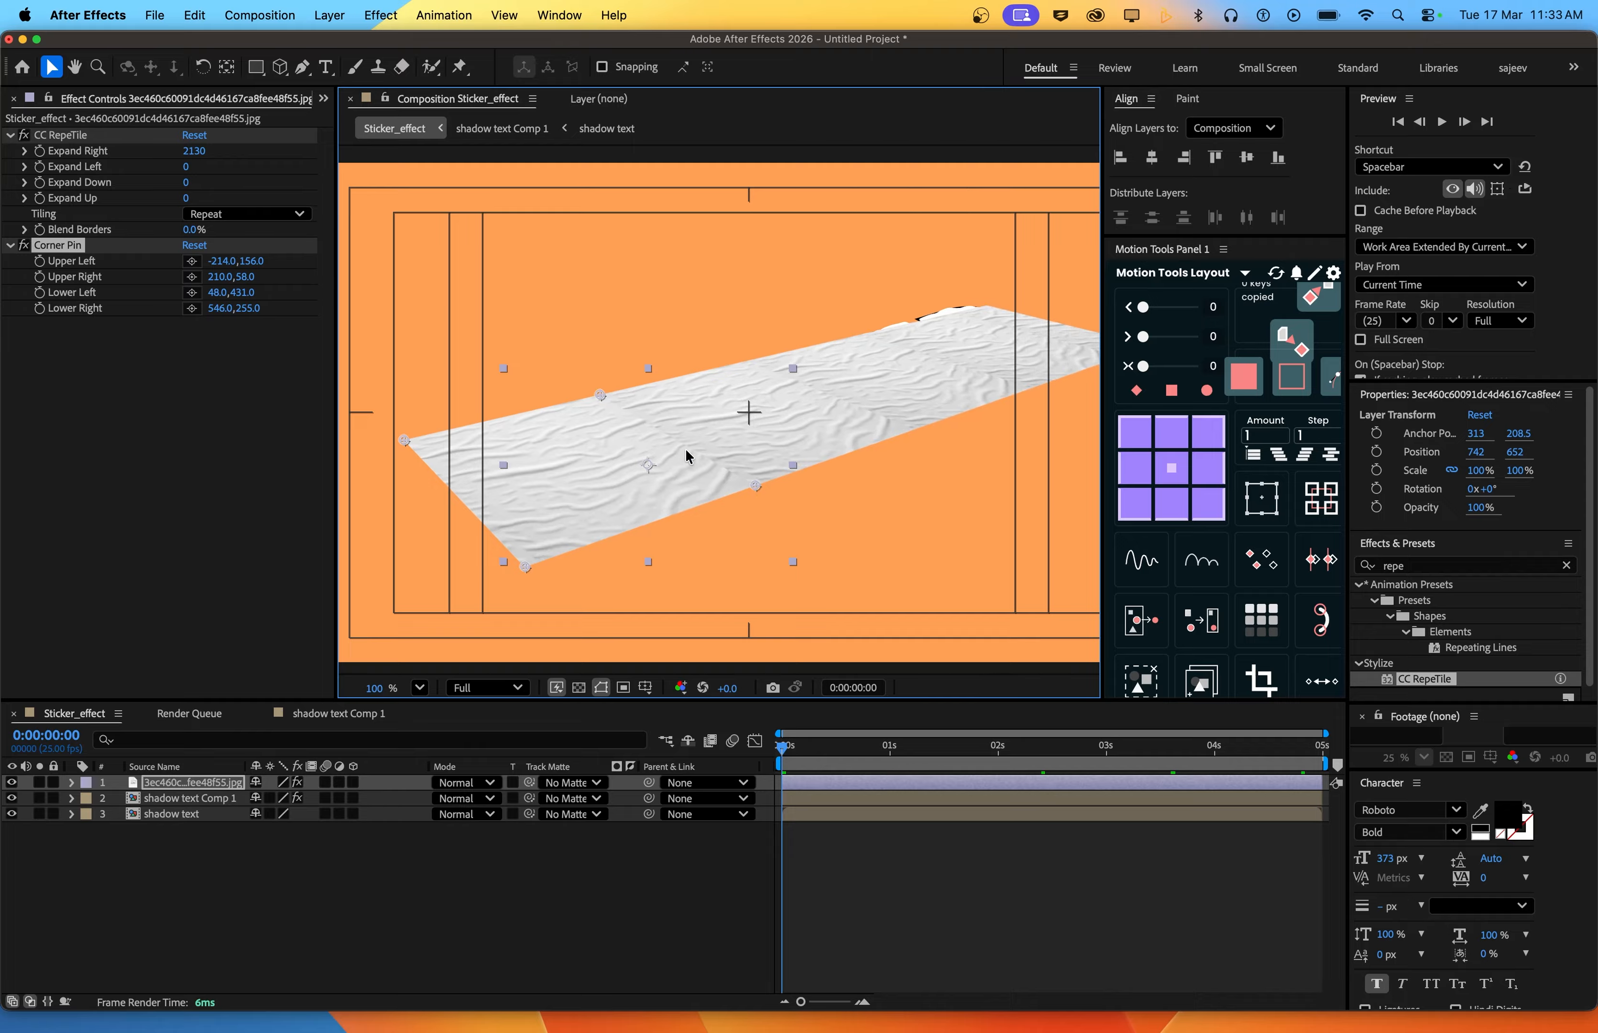
pyautogui.moveTo(600, 395); pyautogui.dragTo(613, 382)
pyautogui.moveTo(827, 356); pyautogui.dragTo(563, 456)
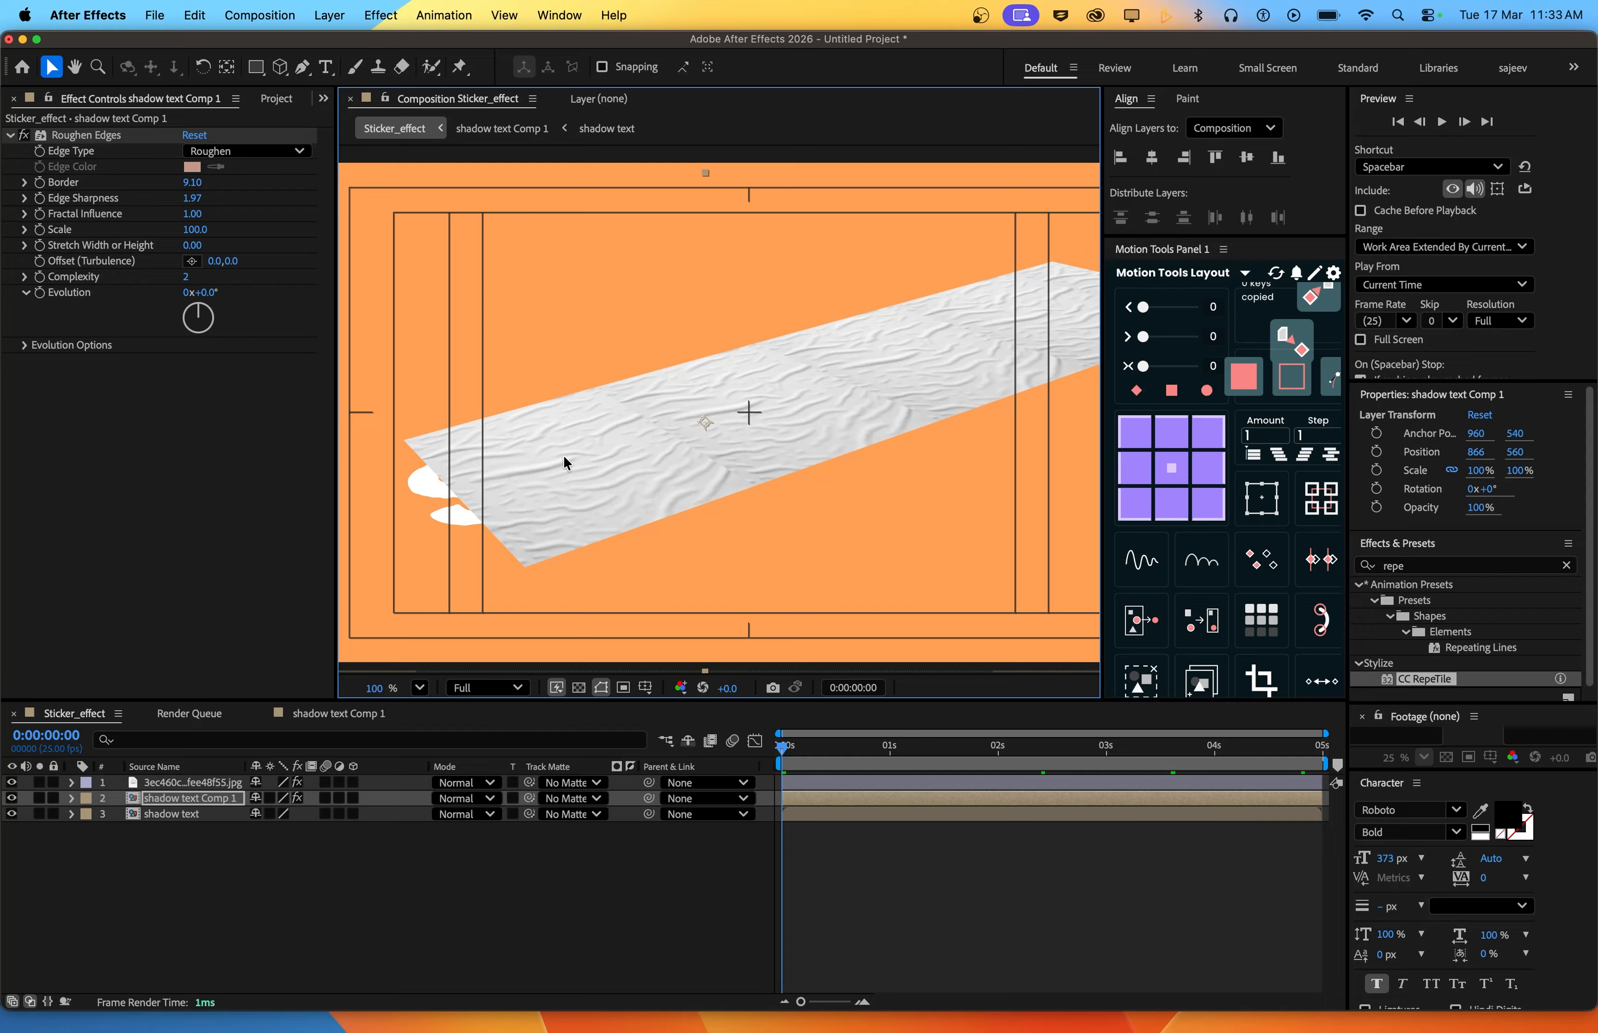
pyautogui.press('super+z')
# Use the shadow text Comp 1 layer as the paper image's track matte and check the textured letters from the start
pyautogui.click(206, 785)
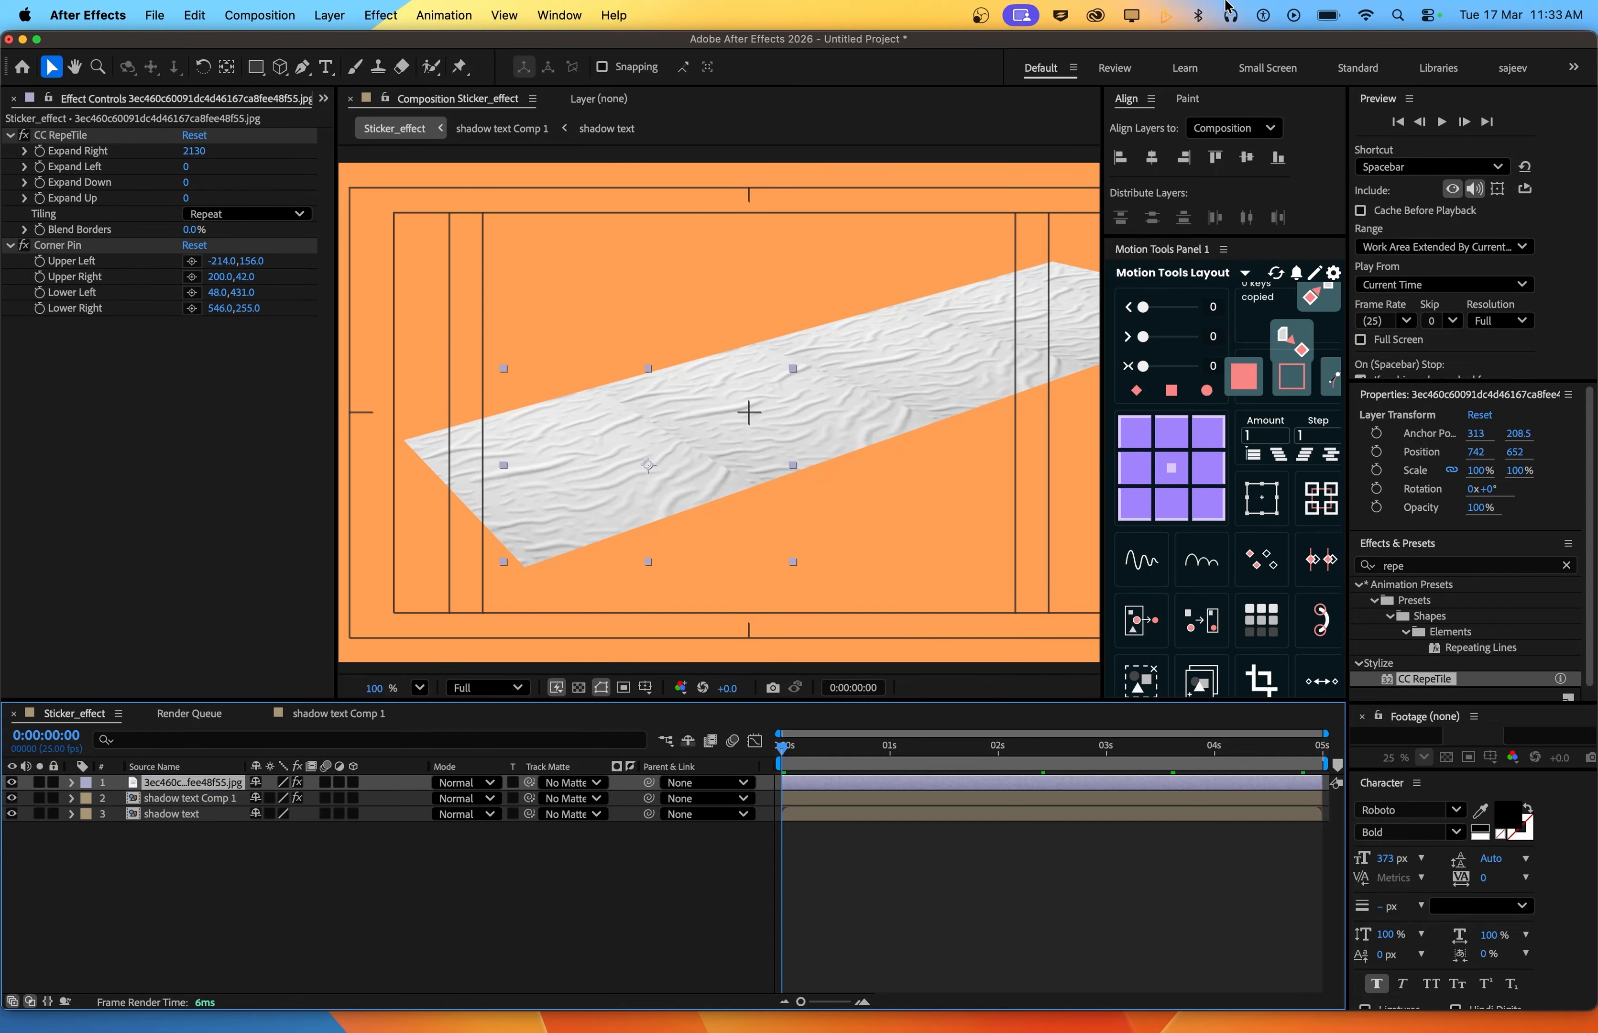
pyautogui.moveTo(288, 785); pyautogui.dragTo(205, 803)
pyautogui.click(722, 860)
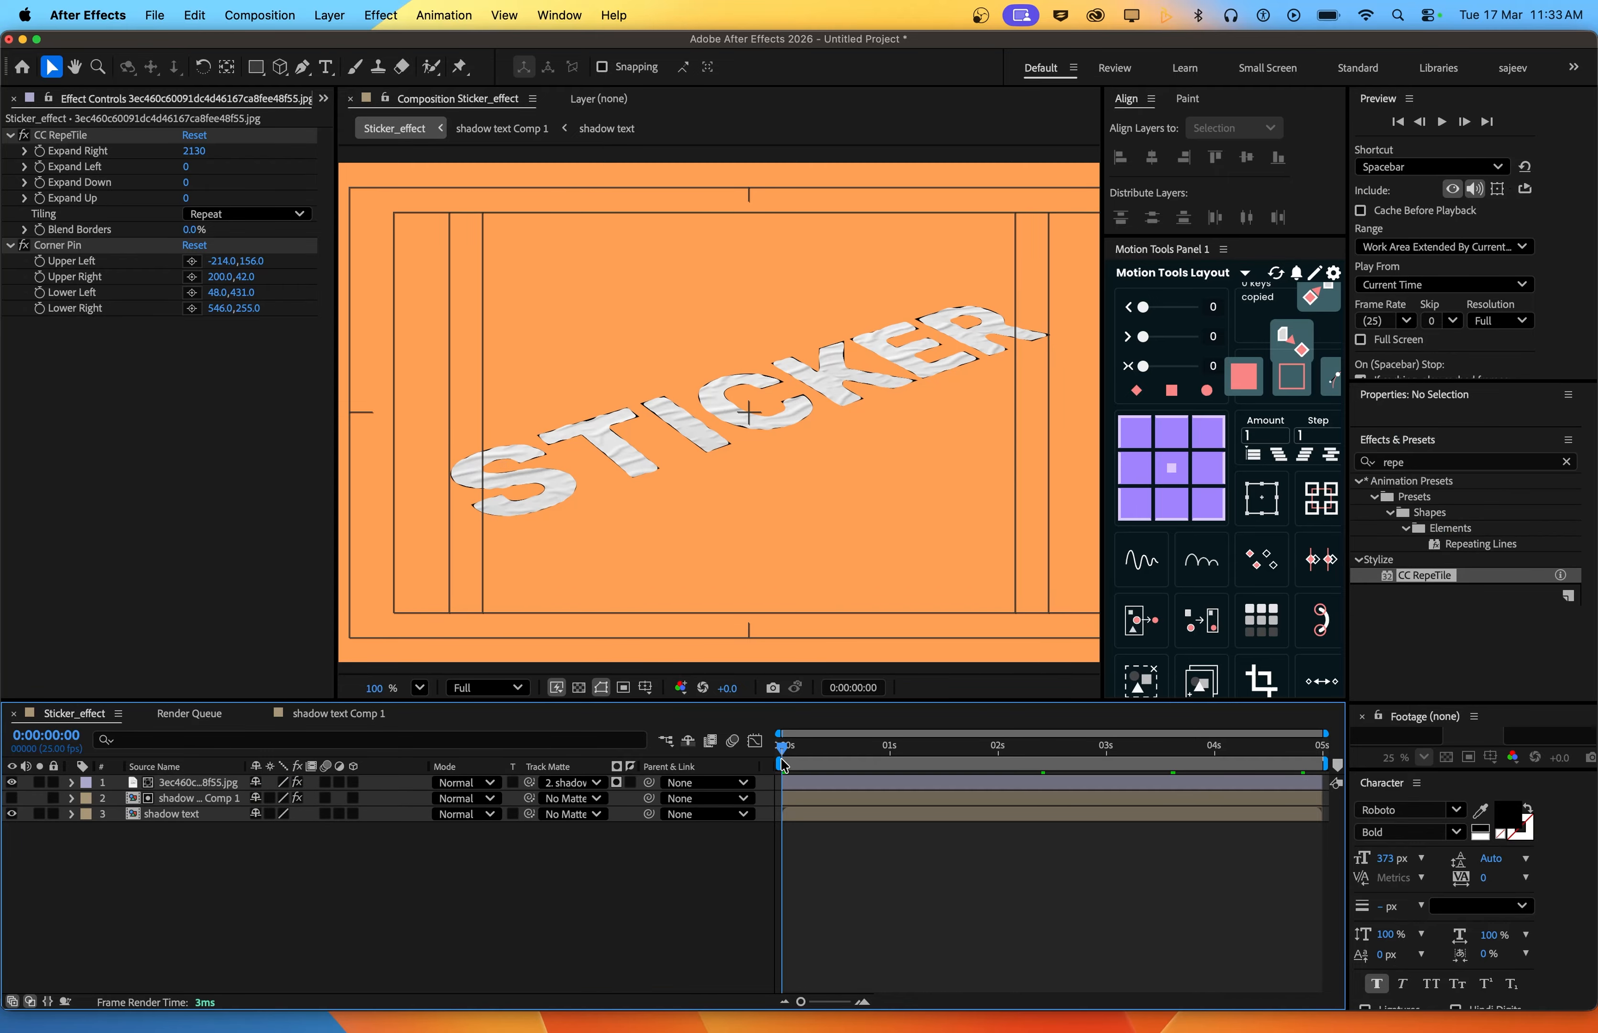
pyautogui.moveTo(784, 764); pyautogui.dragTo(698, 778)
# Scale the paper layer to 68% and set CC RepeTile Expand Right to 2957, Left to 455, Down to 378 and Up to 315
pyautogui.click(180, 784)
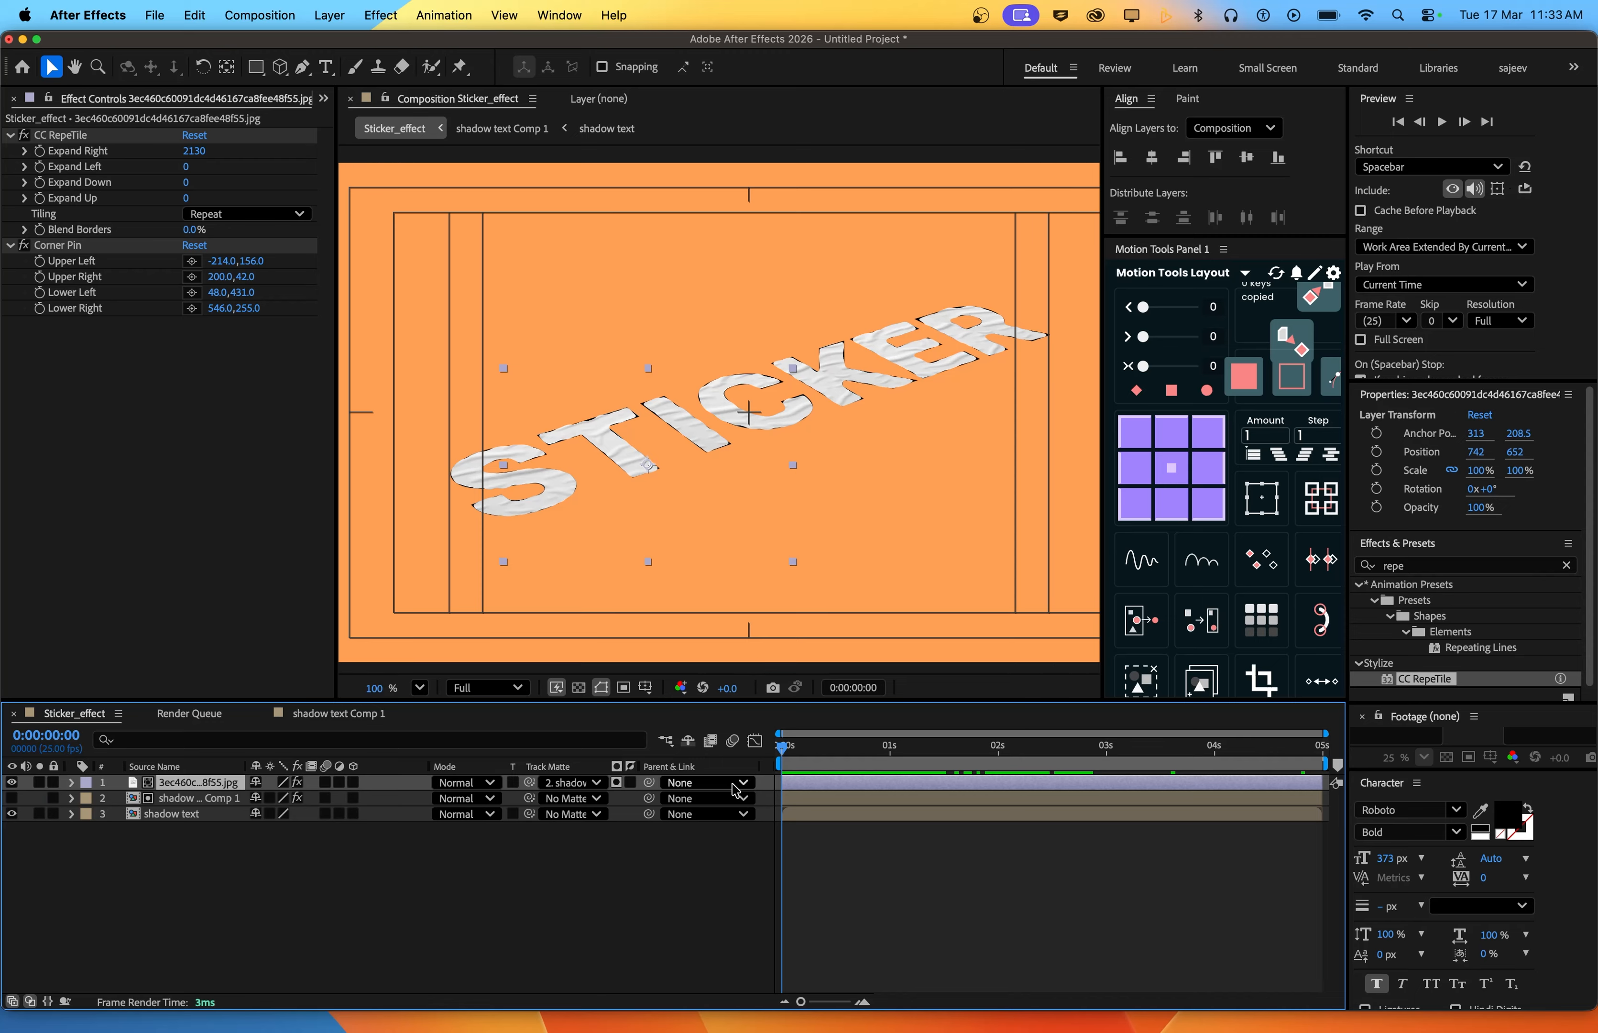
pyautogui.press('s')
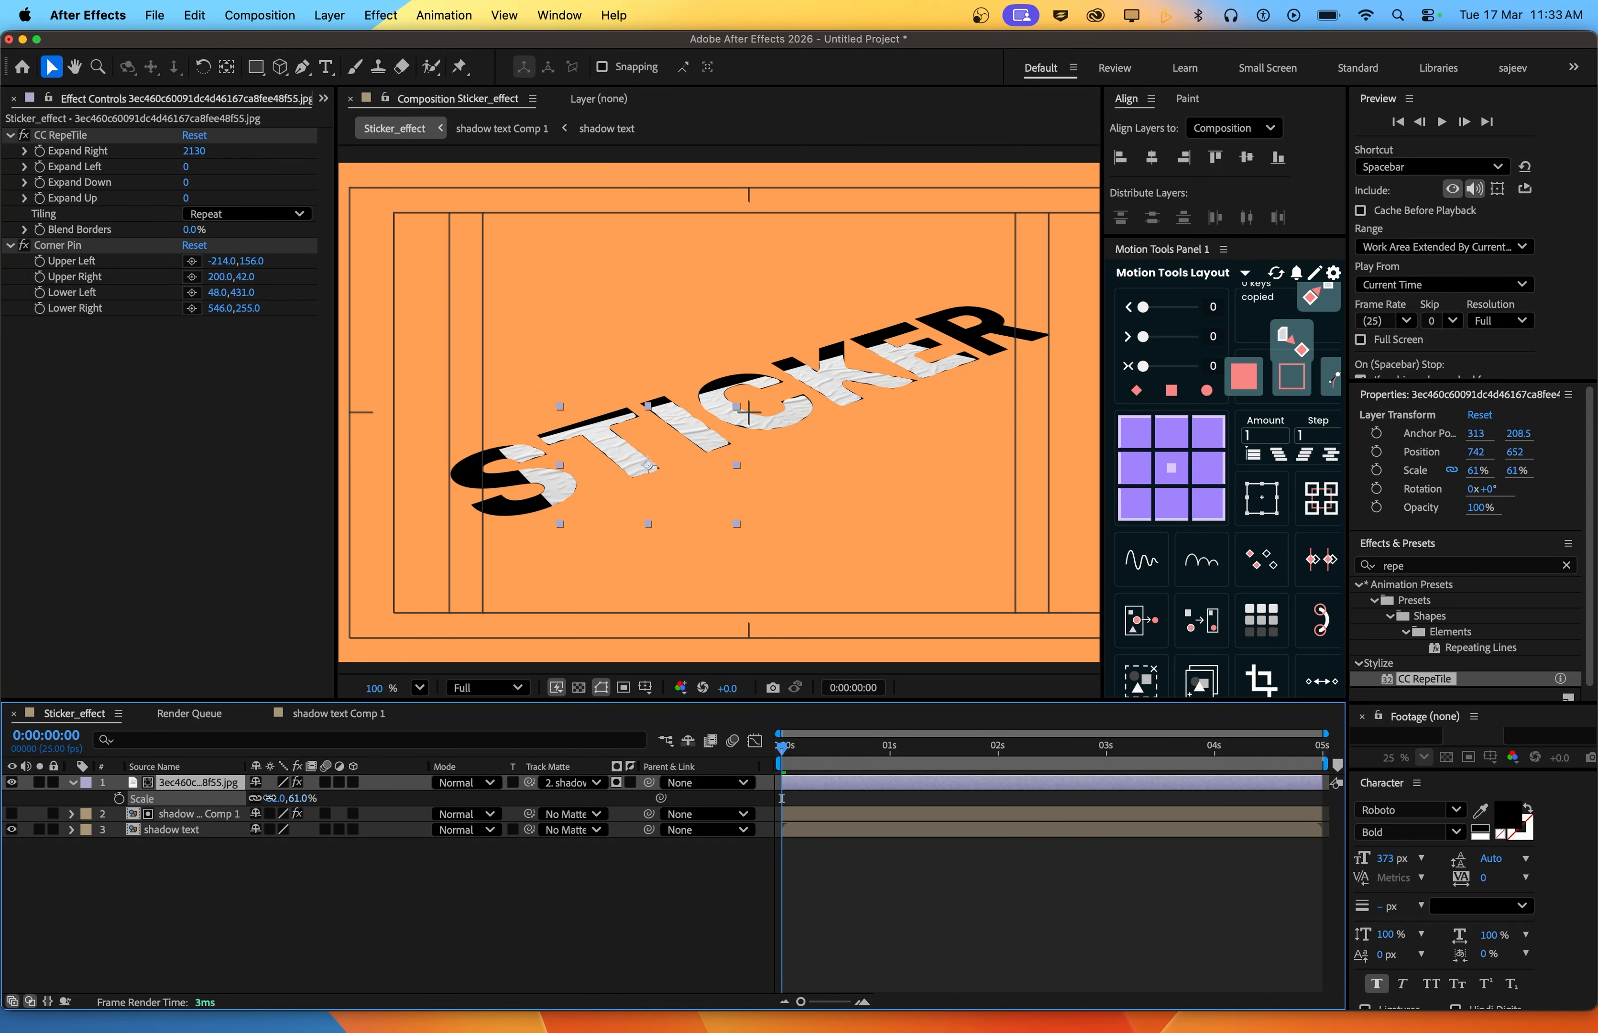
pyautogui.moveTo(295, 798); pyautogui.dragTo(284, 808)
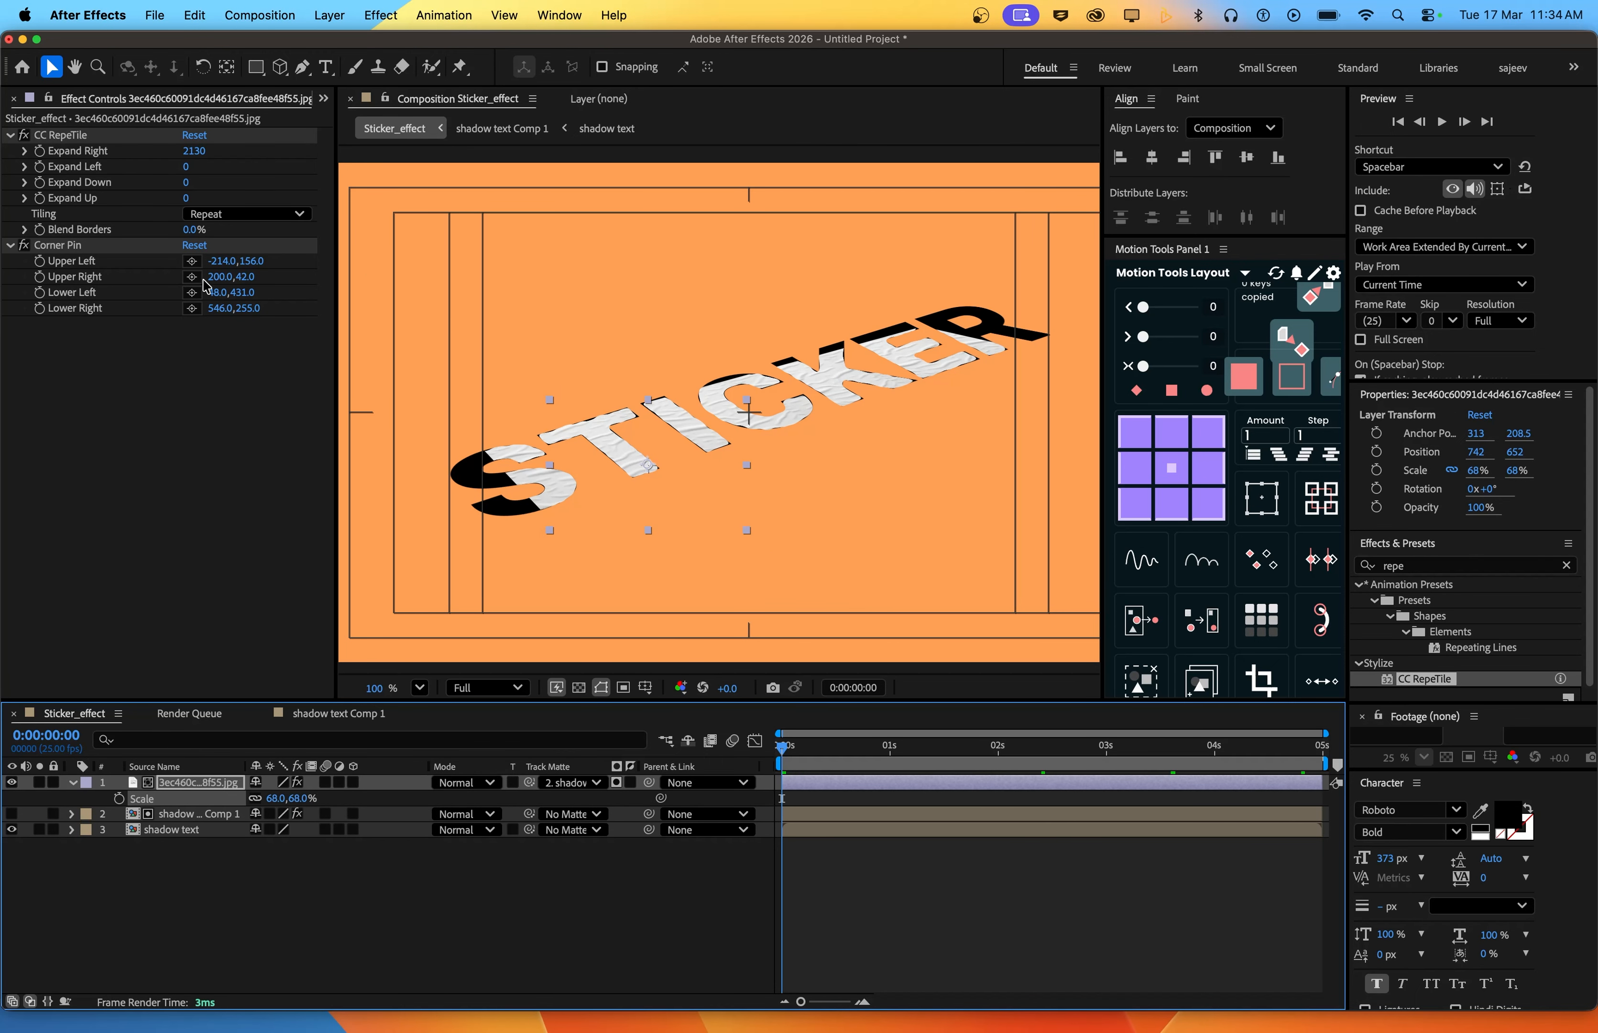
pyautogui.moveTo(186, 166); pyautogui.dragTo(496, 187)
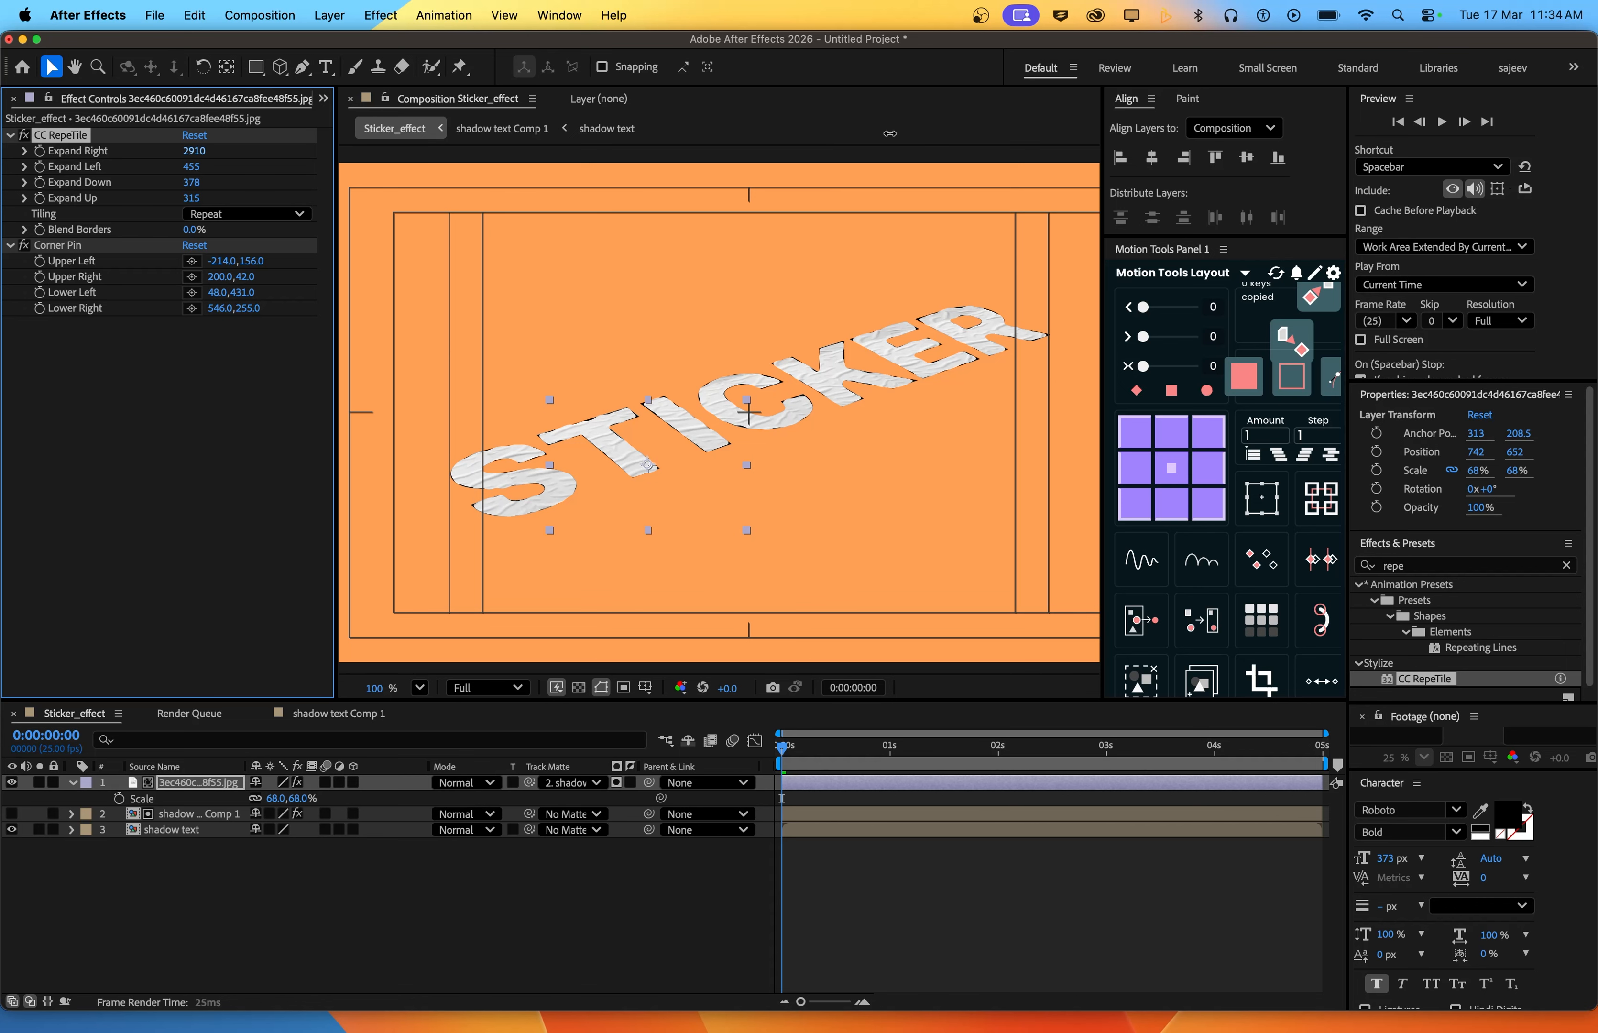
# Play the looping sticker animation in a maximized composition viewer fitted to the available space
pyautogui.click(938, 875)
pyautogui.press('space')
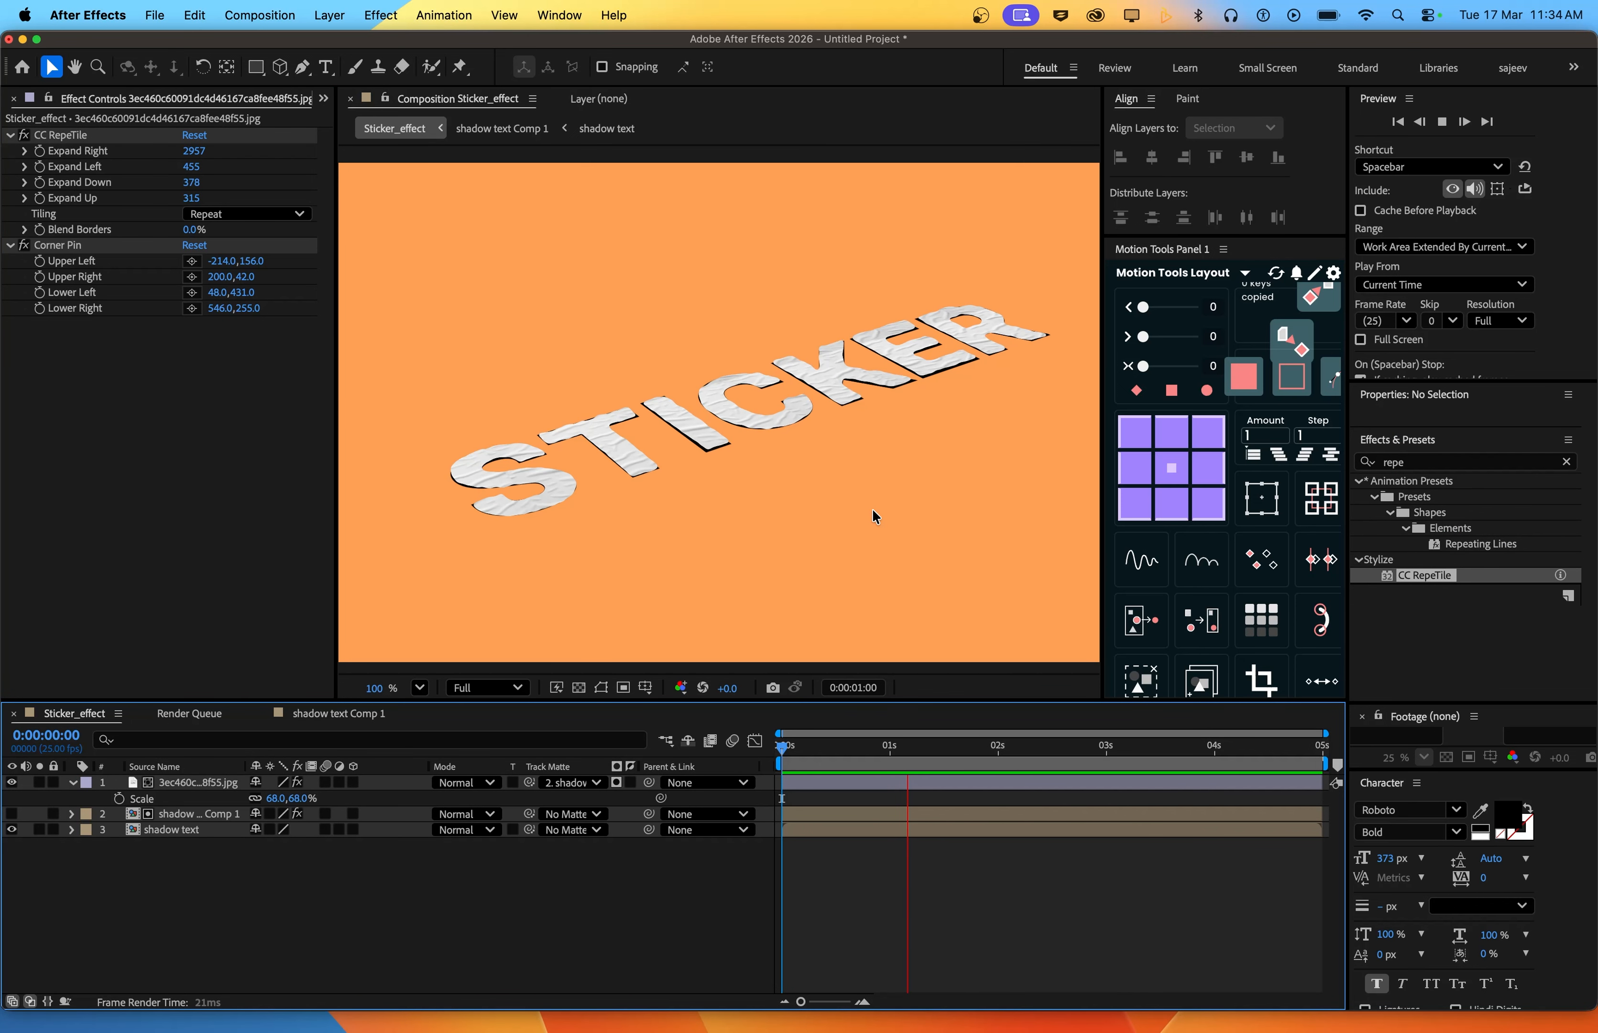
pyautogui.press('`')
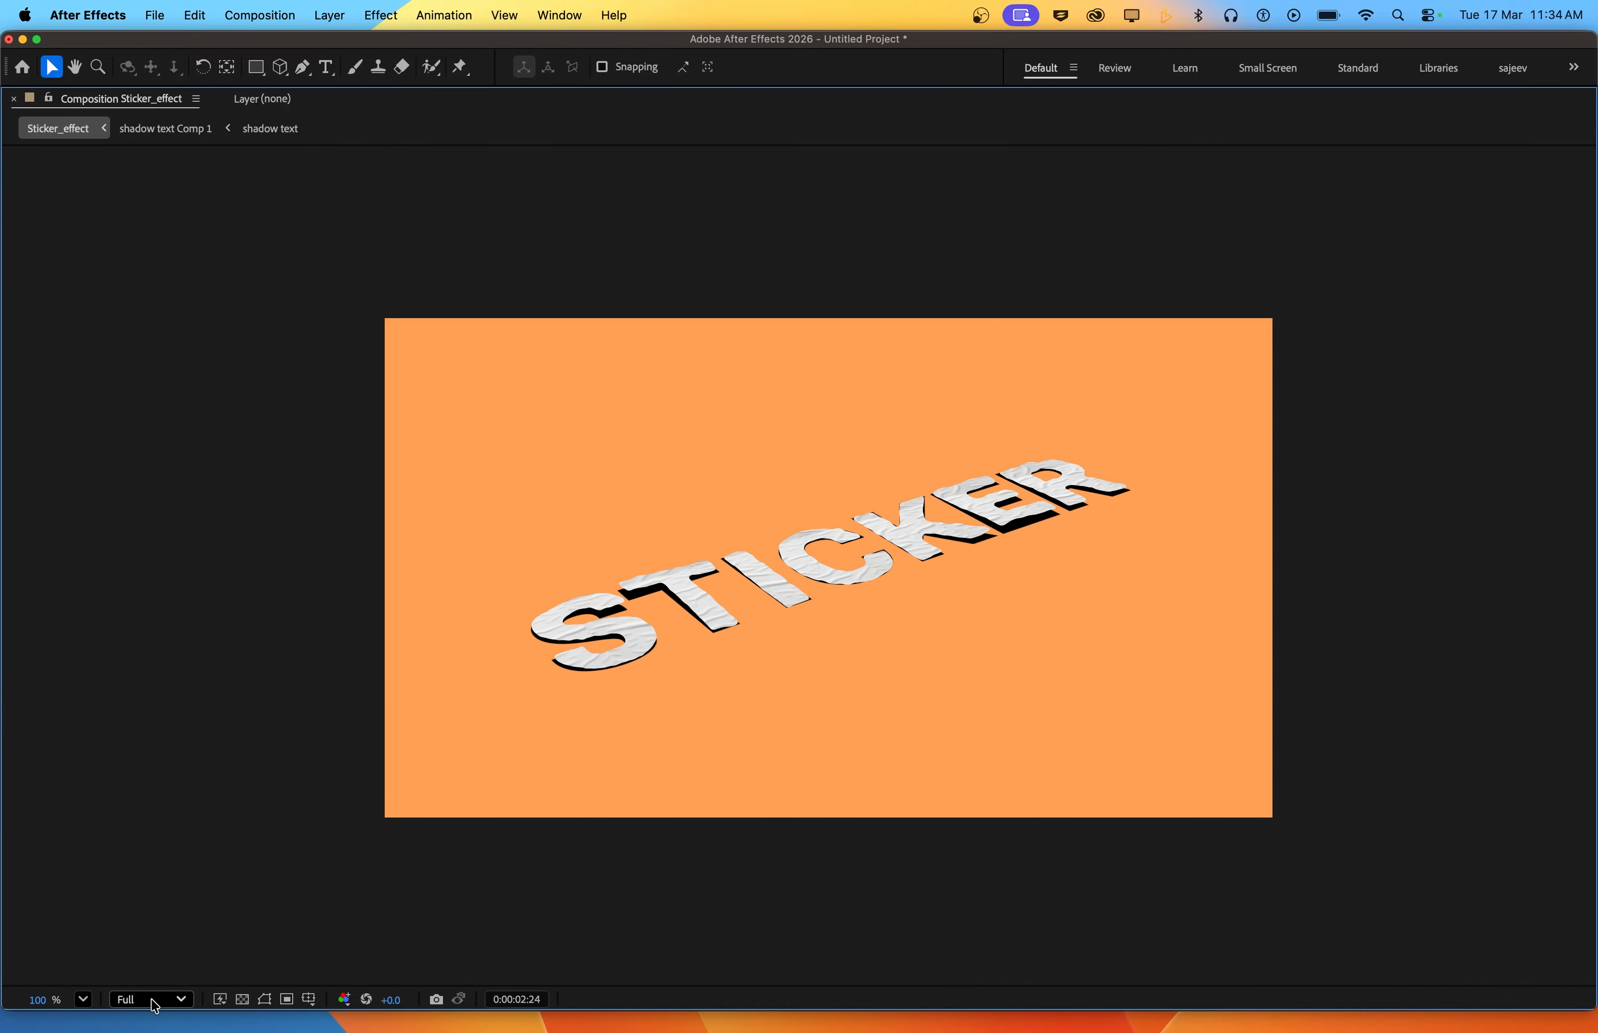
pyautogui.click(83, 1000)
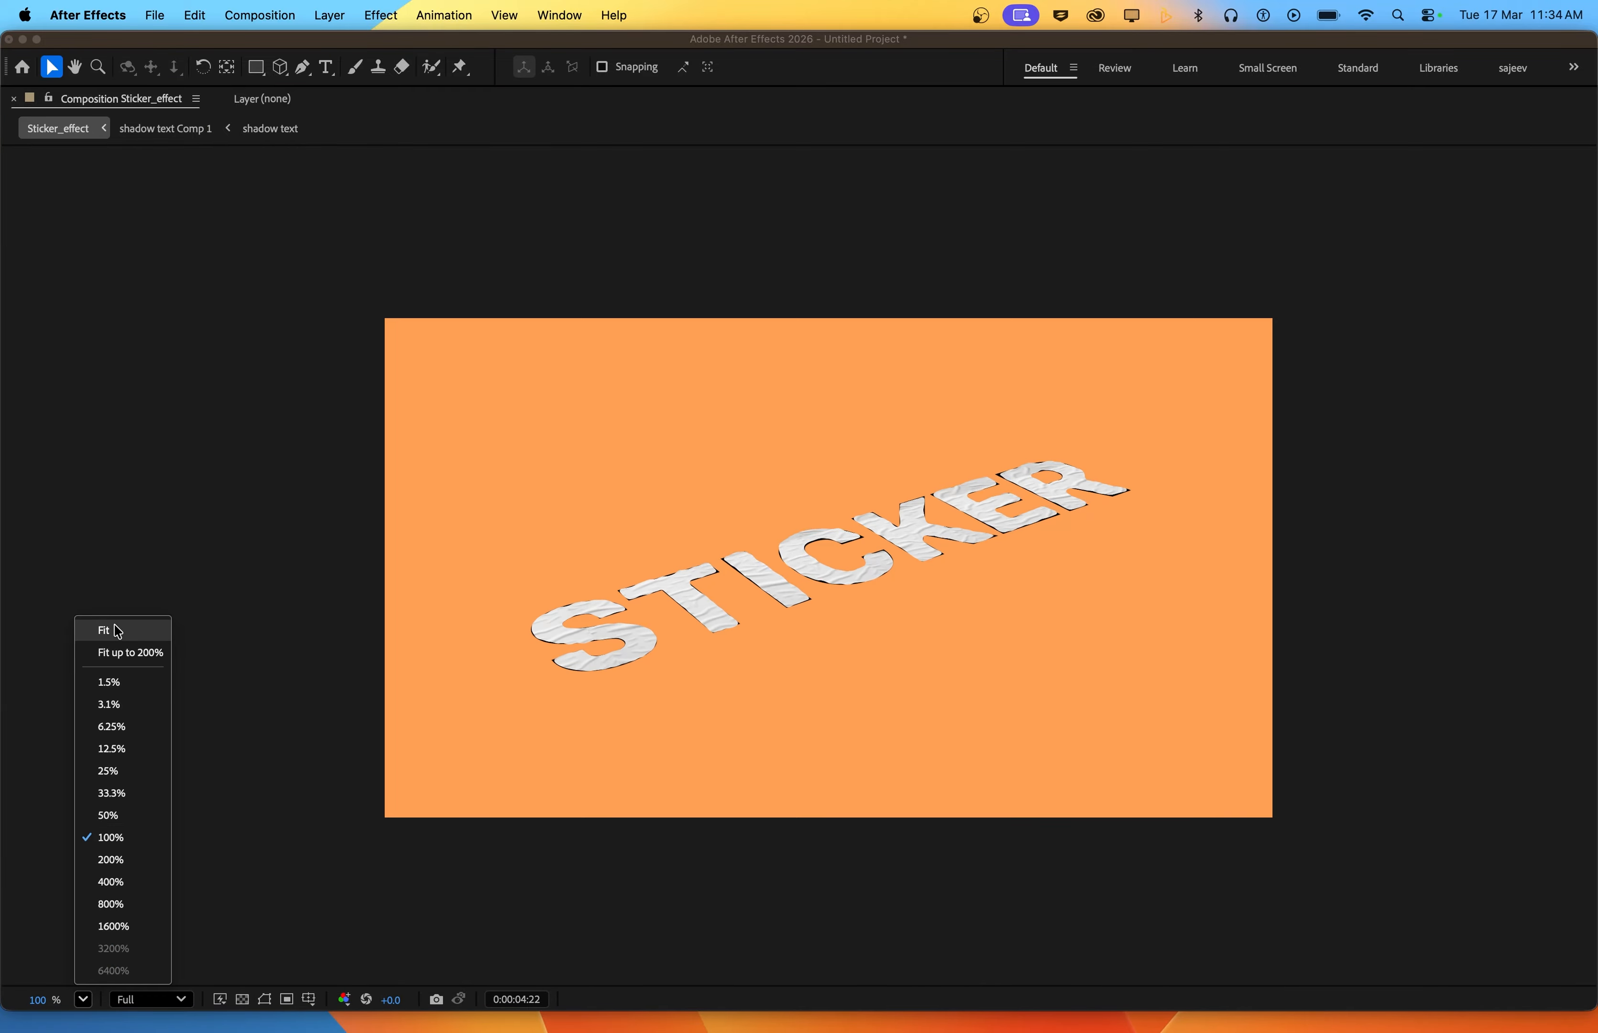
pyautogui.click(164, 631)
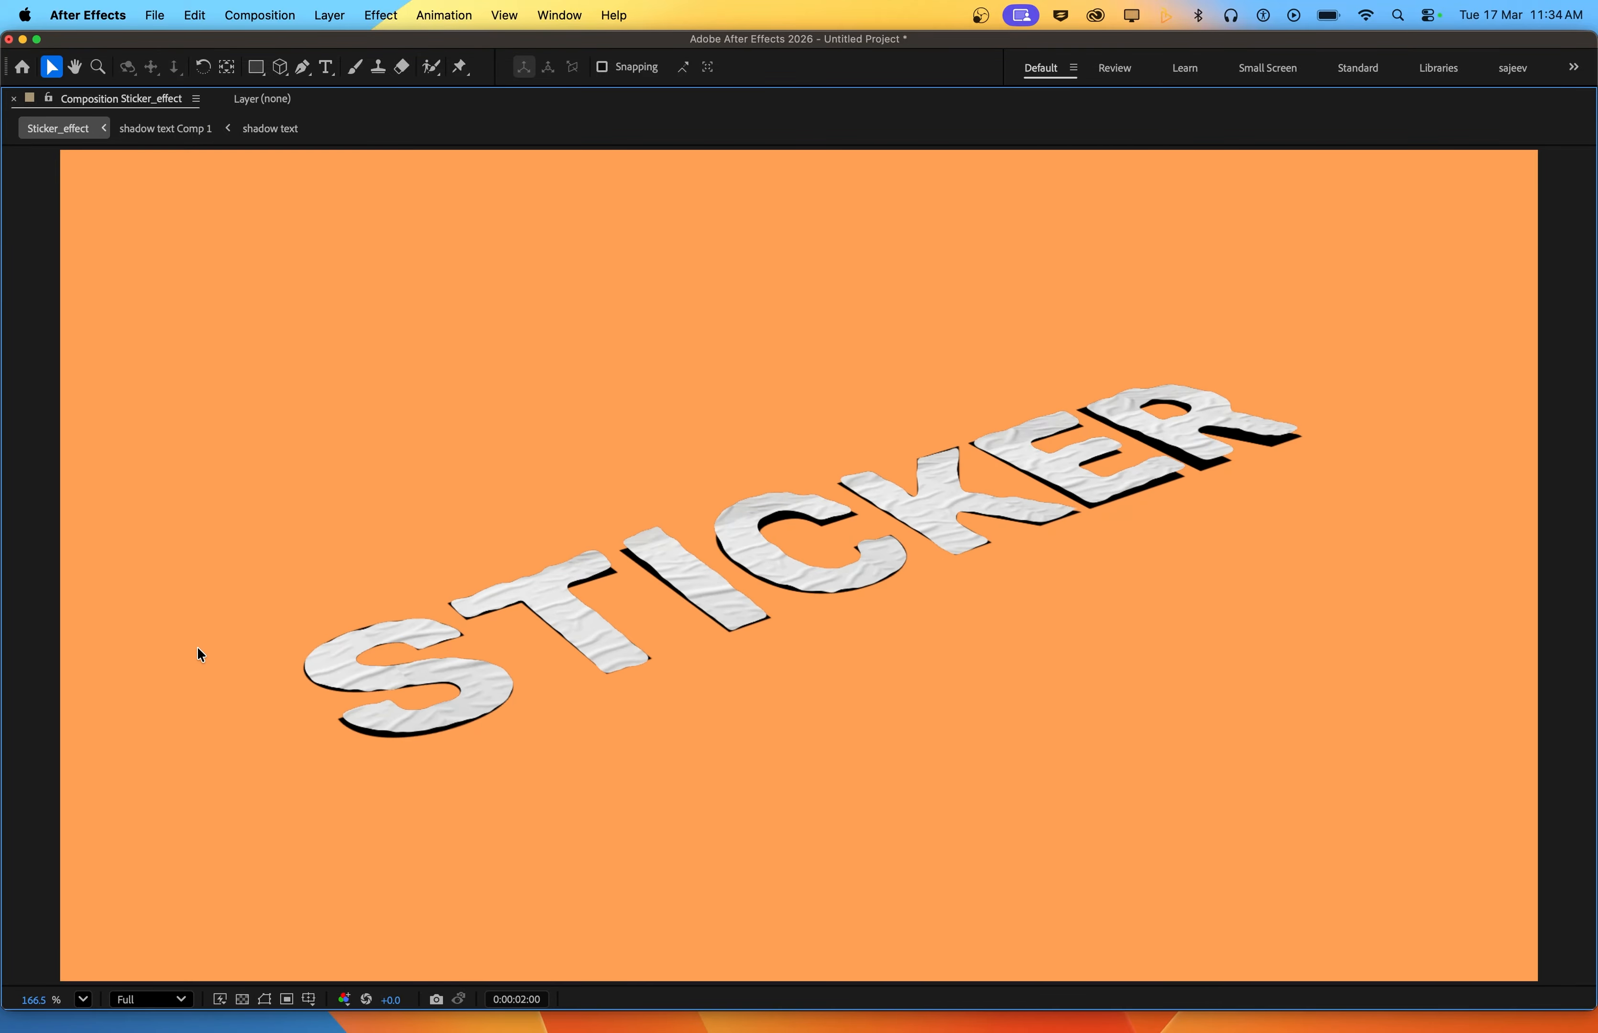